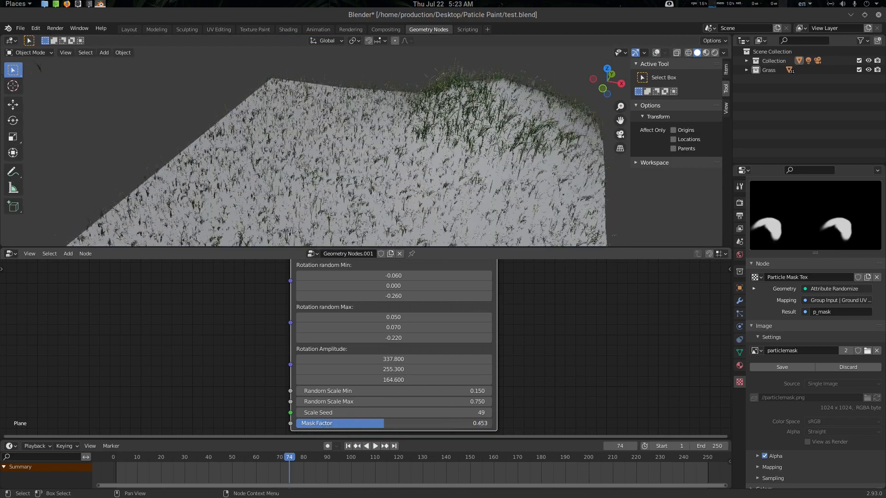
# Step: Switch the ground plane to Texture Paint mode and paint white mask strokes across the slope to grow grass
pyautogui.hotkey('ctrl', 'Tab')
pyautogui.click(538, 108)
pyautogui.moveTo(418, 161); pyautogui.dragTo(464, 173, button='middle')
pyautogui.keyDown('ctrl'); pyautogui.moveTo(446, 159); pyautogui.dragTo(453, 129); pyautogui.keyUp('ctrl')
pyautogui.moveTo(453, 128)
pyautogui.mouseDown(button='middle')
pyautogui.moveTo(375, 148)
pyautogui.moveTo(405, 122)
pyautogui.moveTo(316, 150)
pyautogui.moveTo(436, 210)
pyautogui.mouseUp(button='middle')
pyautogui.moveTo(377, 218); pyautogui.dragTo(521, 208)
pyautogui.moveTo(485, 203)
pyautogui.mouseDown(button='middle')
pyautogui.moveTo(461, 170)
pyautogui.moveTo(466, 152)
pyautogui.mouseUp(button='middle')
pyautogui.scroll(-8, 678, 177)
# Step: Darken the brush color to mid grey and paint strokes over the white area to shrink the grass there
pyautogui.moveTo(715, 157); pyautogui.dragTo(716, 182)
pyautogui.moveTo(370, 173); pyautogui.dragTo(502, 168)
pyautogui.moveTo(489, 171); pyautogui.dragTo(443, 159, button='middle')
pyautogui.moveTo(393, 161); pyautogui.dragTo(471, 159)
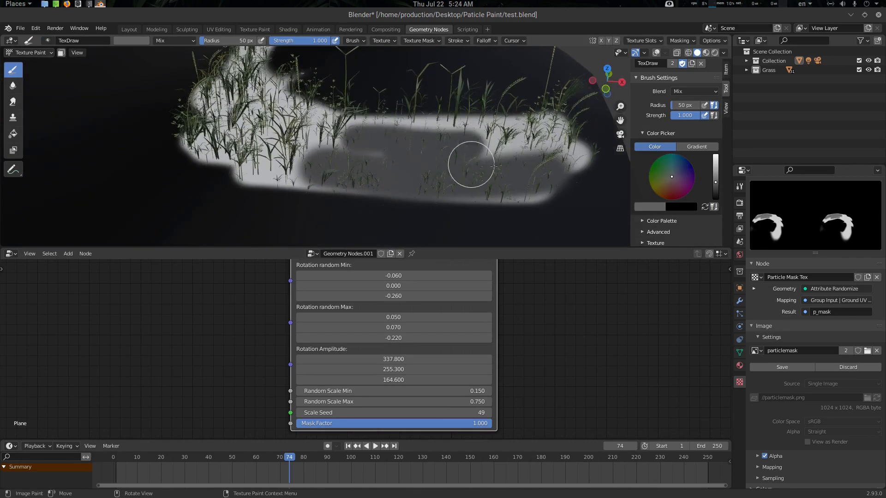
# Step: Restore the brush color to white and paint a broad mask area on the plane around the grey strokes
pyautogui.moveTo(715, 182); pyautogui.dragTo(716, 155)
pyautogui.moveTo(387, 171); pyautogui.dragTo(530, 187)
pyautogui.moveTo(530, 186); pyautogui.dragTo(461, 170, button='middle')
pyautogui.scroll(-4, 461, 170)
pyautogui.moveTo(230, 168)
pyautogui.mouseDown()
pyautogui.moveTo(406, 178)
pyautogui.moveTo(422, 205)
pyautogui.mouseUp()
# Step: Set the brush to light grey, paint another mask area beside the white one, and return to Object Mode
pyautogui.moveTo(715, 155); pyautogui.dragTo(716, 173)
pyautogui.moveTo(488, 171); pyautogui.dragTo(402, 129, button='middle')
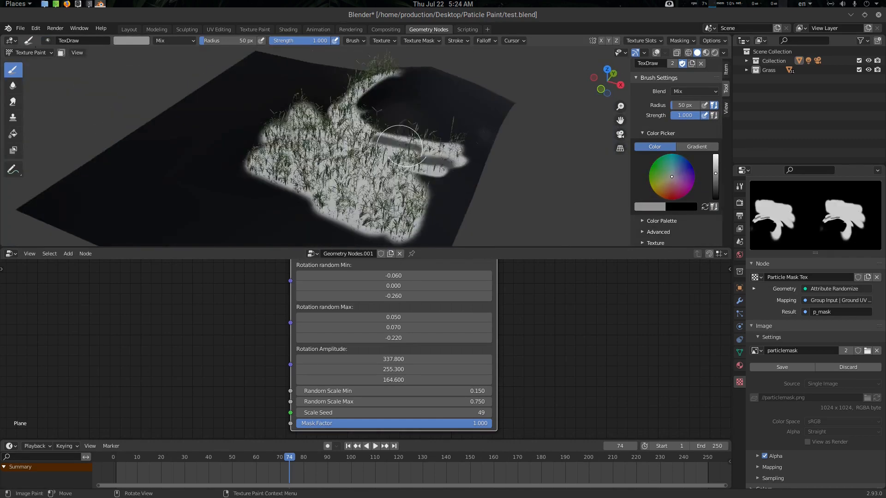
pyautogui.moveTo(406, 110)
pyautogui.mouseDown()
pyautogui.moveTo(370, 124)
pyautogui.moveTo(443, 143)
pyautogui.mouseUp()
pyautogui.moveTo(443, 143); pyautogui.dragTo(392, 124, button='middle')
pyautogui.click(28, 52)
pyautogui.click(31, 64)
# Step: In the Particle Painter node, set Random Scale Min to 0.510, Random Scale Max to 0.940 and Mask Factor to 0.634
pyautogui.moveTo(351, 152); pyautogui.dragTo(389, 143, button='middle')
pyautogui.moveTo(489, 381); pyautogui.dragTo(484, 373, button='middle')
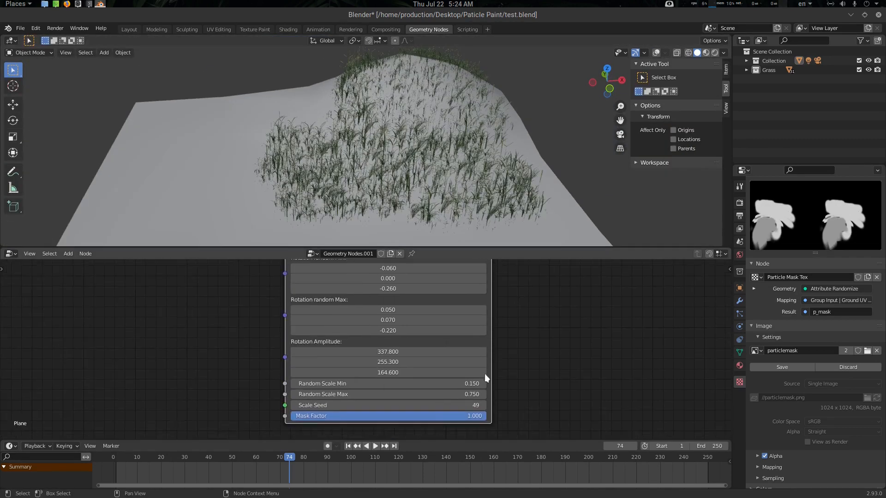
pyautogui.moveTo(433, 384); pyautogui.dragTo(415, 416)
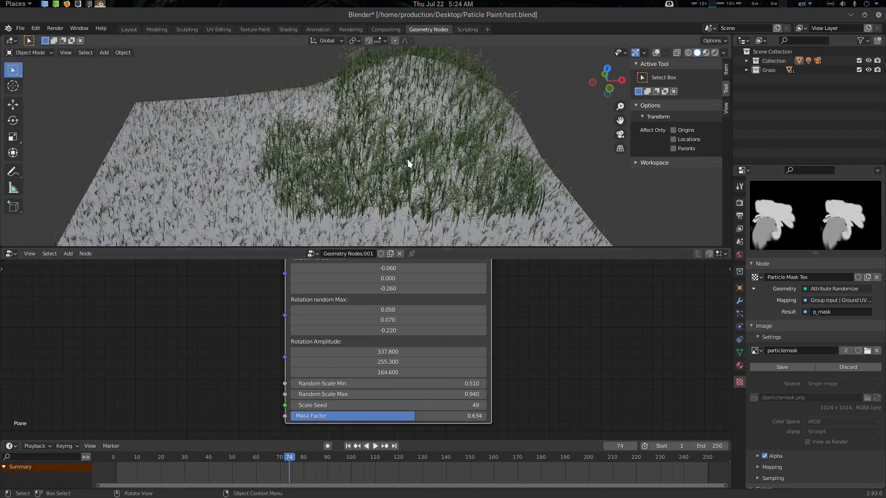
# Step: Hide the viewport sidebar and save the painted particlemask image
pyautogui.moveTo(408, 159); pyautogui.dragTo(477, 140, button='middle')
pyautogui.press('n')
pyautogui.scroll(-3, 476, 143)
pyautogui.scroll(-6, 440, 318)
pyautogui.moveTo(439, 312); pyautogui.dragTo(444, 340, button='middle')
pyautogui.scroll(5, 445, 341)
pyautogui.scroll(2, 469, 143)
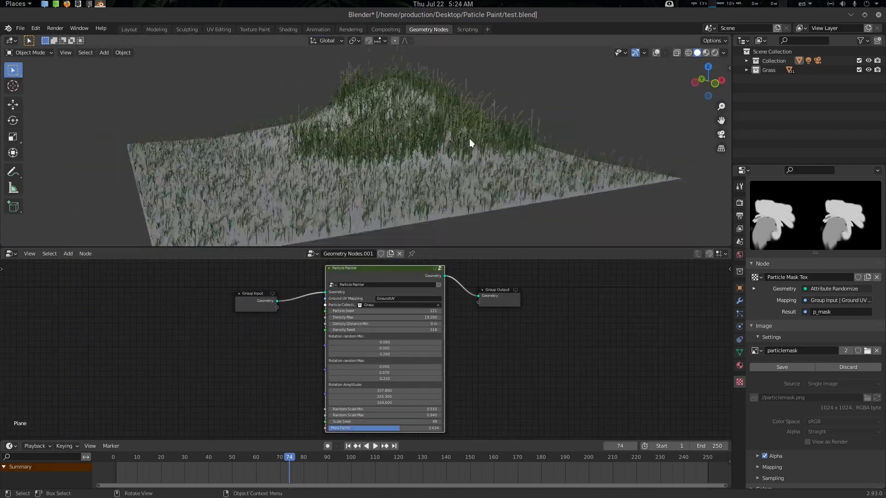
pyautogui.moveTo(469, 140); pyautogui.dragTo(490, 134, button='middle')
pyautogui.click(783, 368)
# Step: Play the animation while setting the second Rotation Amplitude value to 73.6 and adjusting the first Rotation random Max value
pyautogui.scroll(5, 519, 314)
pyautogui.moveTo(521, 318); pyautogui.dragTo(530, 324, button='middle')
pyautogui.press('space')
pyautogui.moveTo(418, 165); pyautogui.dragTo(466, 154, button='middle')
pyautogui.moveTo(457, 423); pyautogui.dragTo(458, 387, button='middle')
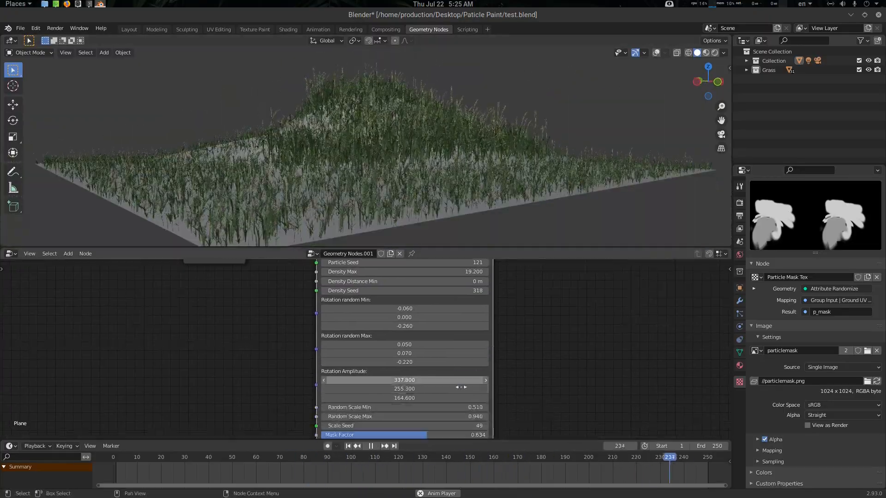
pyautogui.moveTo(459, 388); pyautogui.dragTo(360, 388)
pyautogui.scroll(2, 463, 138)
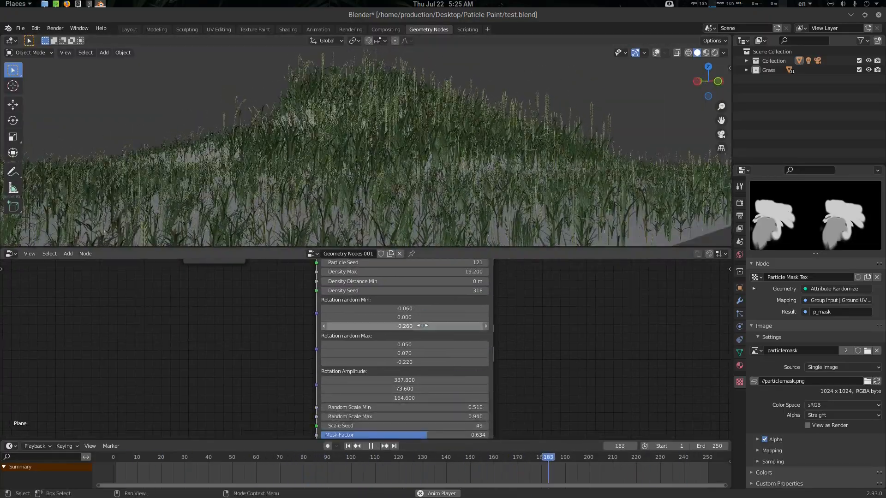
pyautogui.moveTo(404, 344); pyautogui.dragTo(424, 344)
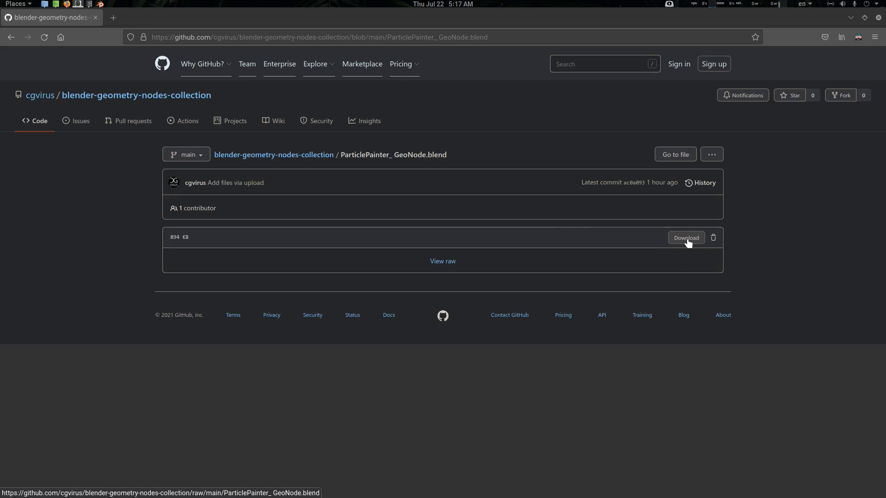
# Step: Switch from the GitHub download page to Blender and examine the ground plane in test.blend
pyautogui.click(850, 17)
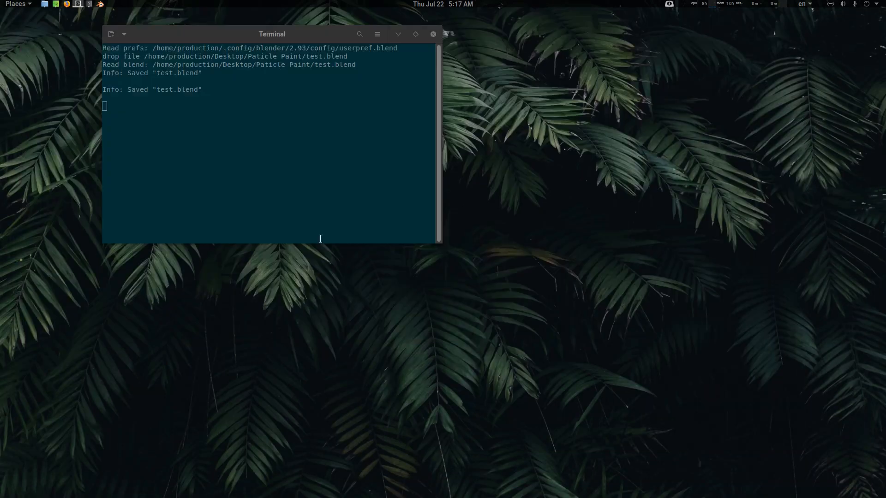
pyautogui.click(100, 5)
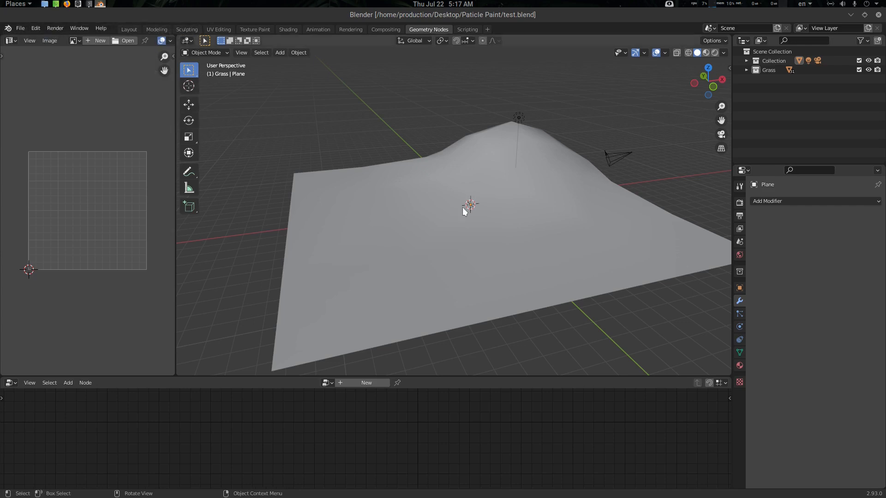
pyautogui.moveTo(462, 206); pyautogui.dragTo(373, 212, button='middle')
pyautogui.scroll(-3, 383, 215)
pyautogui.scroll(-3, 427, 219)
pyautogui.scroll(3, 429, 226)
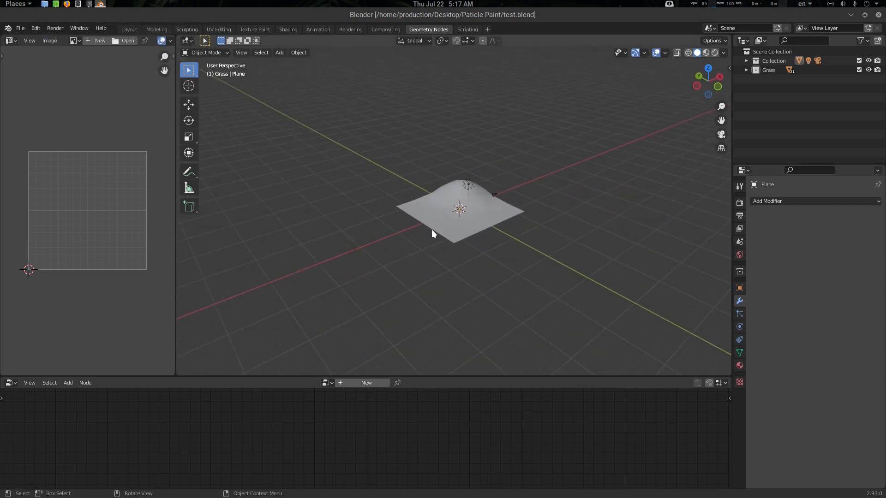
pyautogui.moveTo(430, 229); pyautogui.dragTo(499, 187, button='middle')
pyautogui.scroll(5, 449, 231)
# Step: Inspect the ground plane's mesh and UV layout in Edit Mode, and return to Object Mode
pyautogui.click(529, 224)
pyautogui.press('Tab')
pyautogui.scroll(-3, 551, 203)
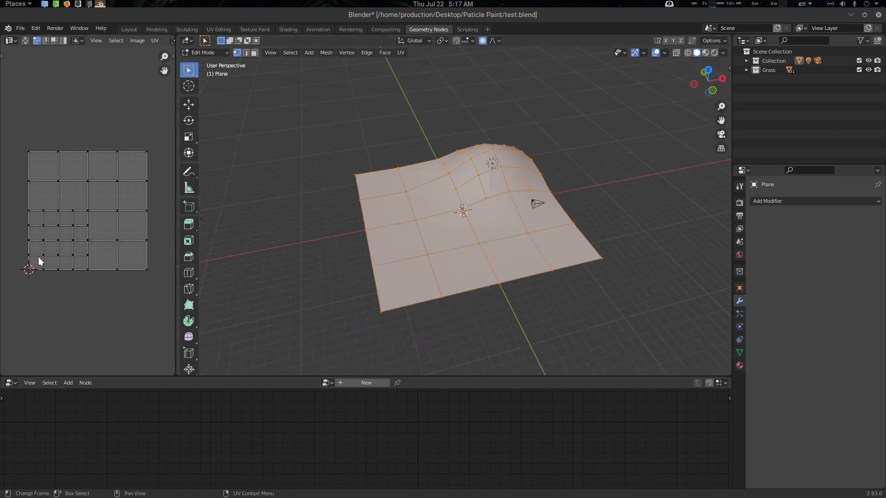
pyautogui.scroll(4, 461, 208)
pyautogui.moveTo(462, 208); pyautogui.dragTo(457, 161, button='middle')
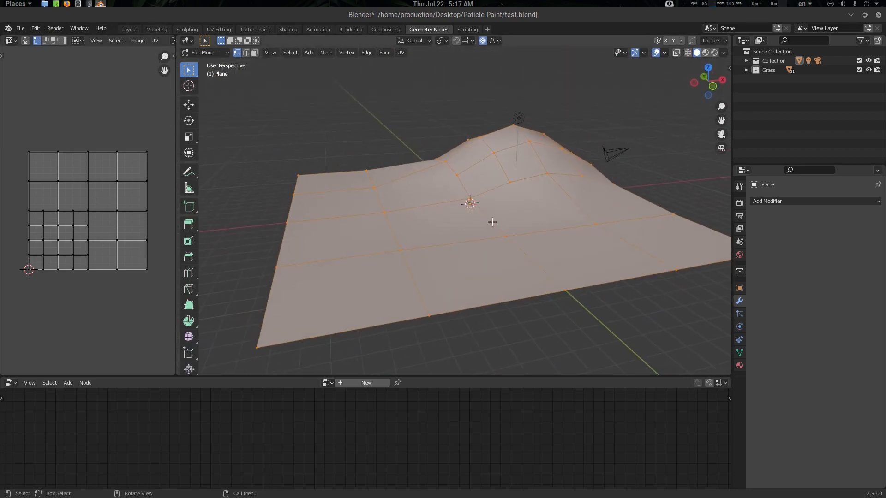
pyautogui.press('Tab')
# Step: Examine the grass models beside the plane and the objects listed in the Grass collection
pyautogui.scroll(-3, 478, 231)
pyautogui.scroll(6, 392, 221)
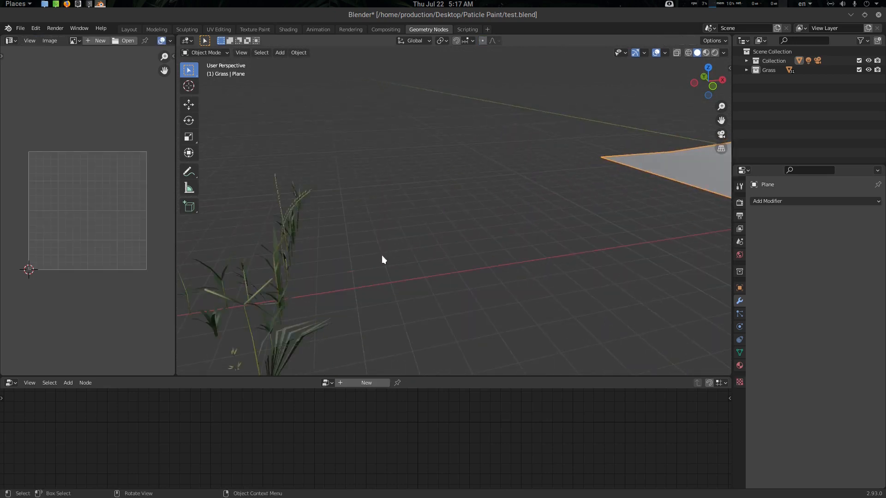
pyautogui.scroll(-5, 381, 256)
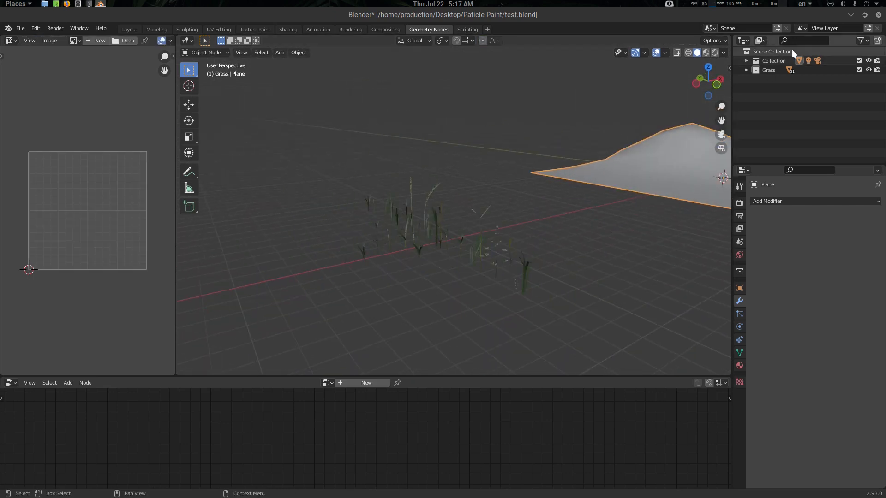
pyautogui.click(764, 70)
pyautogui.click(746, 70)
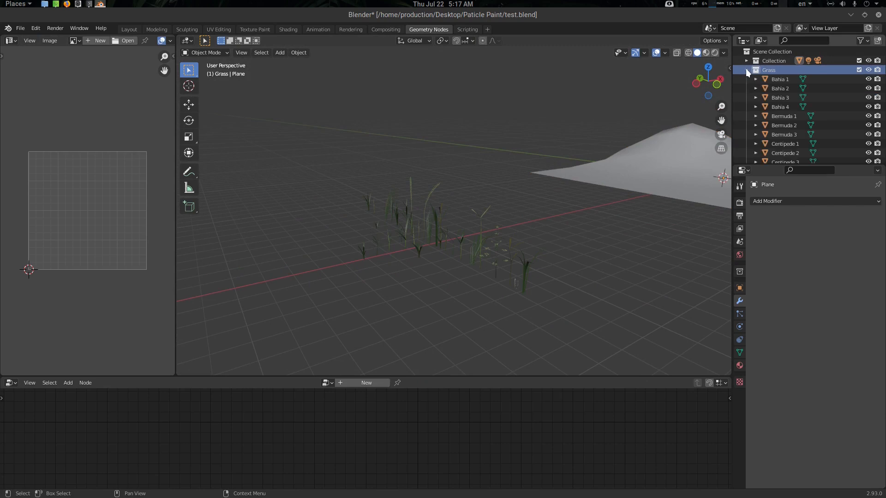
pyautogui.click(745, 71)
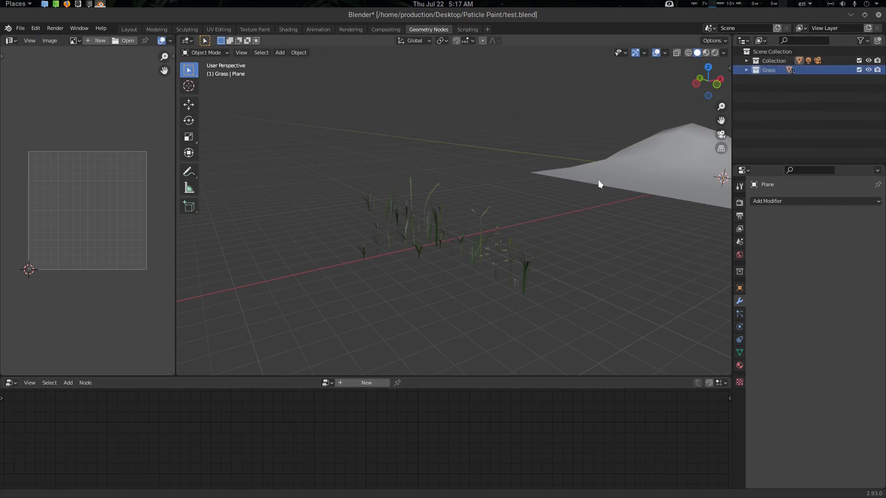
pyautogui.moveTo(598, 179); pyautogui.dragTo(548, 183, button='middle')
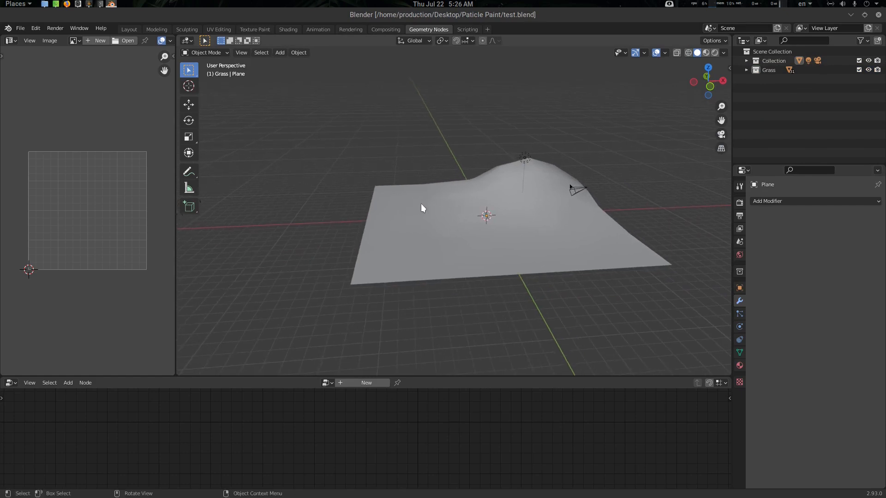
# Step: Apply Rotation & Scale to the ground plane
pyautogui.click(421, 205)
pyautogui.moveTo(439, 211); pyautogui.dragTo(467, 191, button='middle')
pyautogui.hotkey('ctrl', 'a')
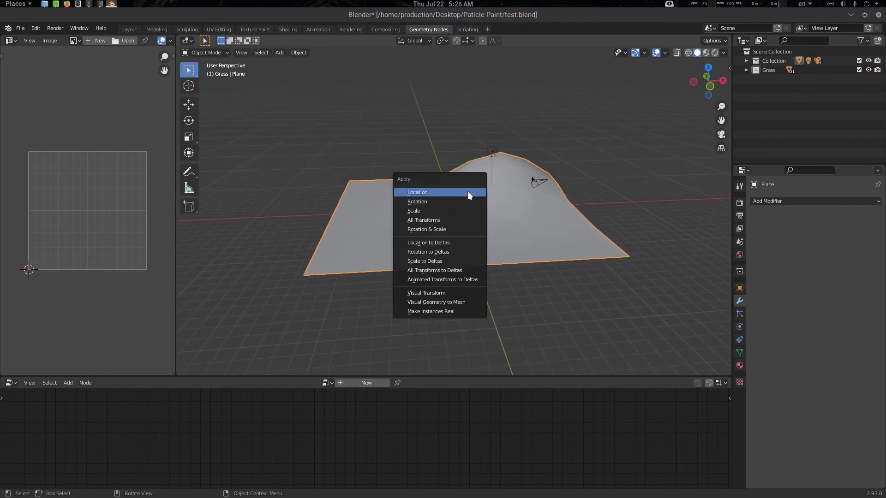
pyautogui.click(480, 229)
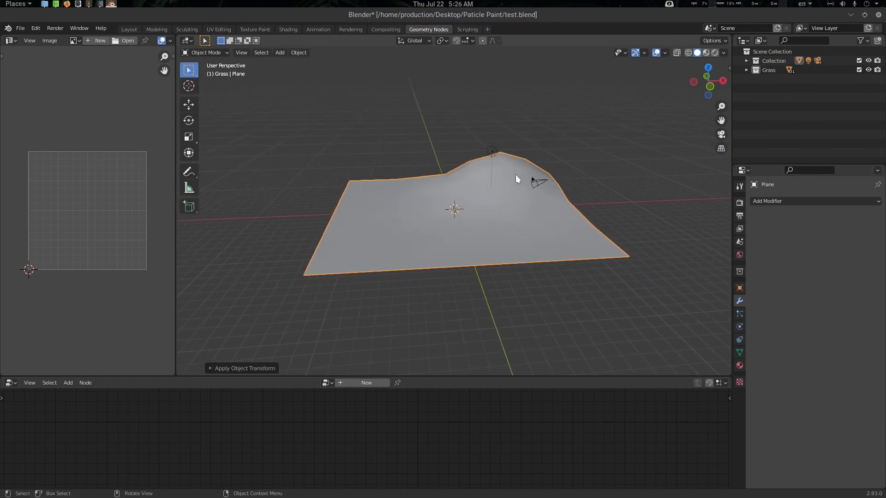
# Step: Check the ground plane's transform values and dimensions
pyautogui.moveTo(459, 217); pyautogui.dragTo(431, 222, button='middle')
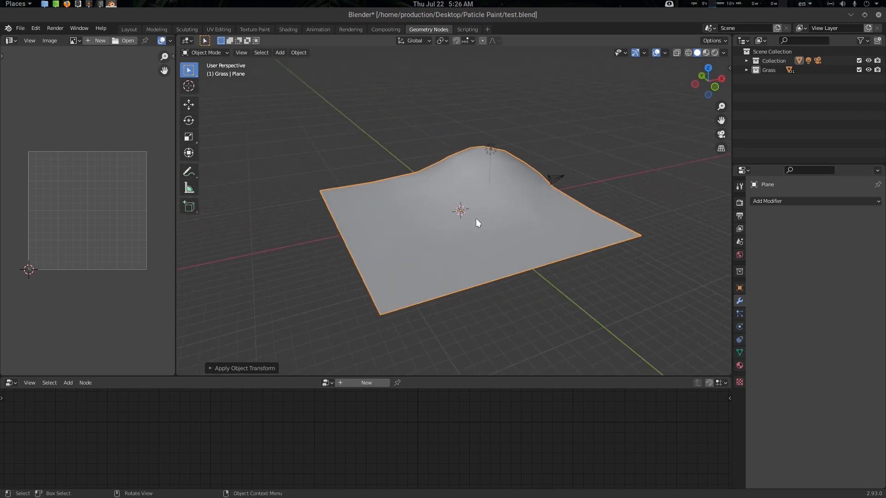
pyautogui.scroll(-2, 475, 218)
pyautogui.scroll(2, 472, 217)
pyautogui.press('n')
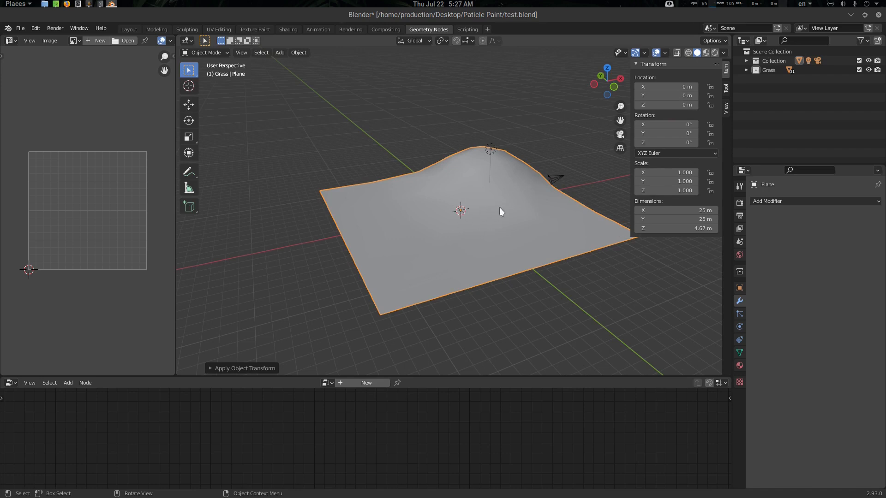
pyautogui.press('n')
# Step: Lasso-select all the grass models and apply their Rotation & Scale
pyautogui.scroll(-5, 318, 210)
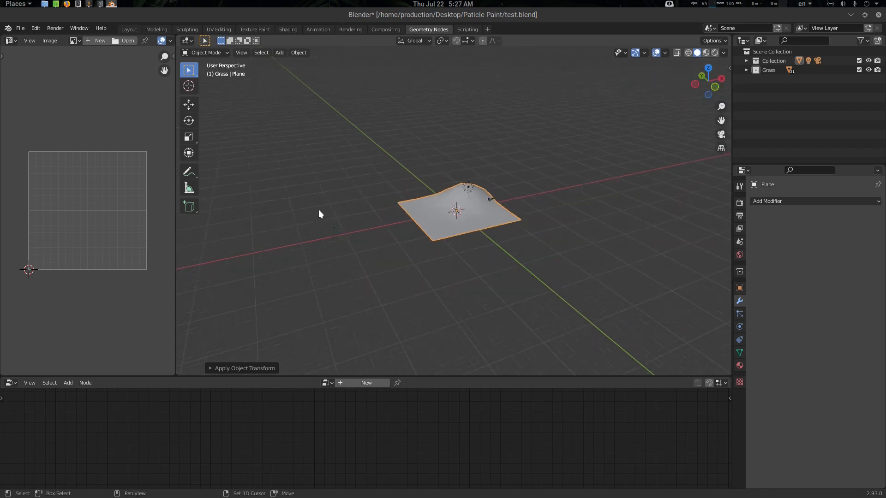
pyautogui.keyDown('shift'); pyautogui.moveTo(318, 211); pyautogui.dragTo(445, 216, button='middle'); pyautogui.keyUp('shift')
pyautogui.scroll(4, 461, 214)
pyautogui.scroll(3, 446, 216)
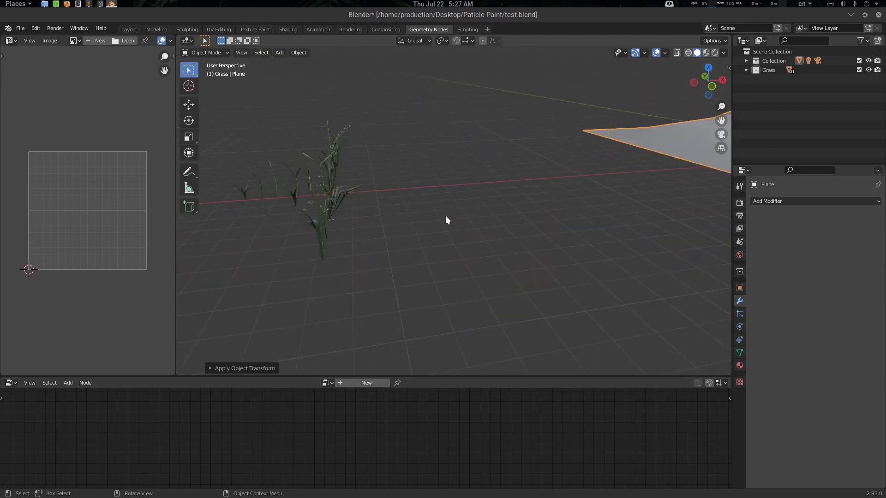
pyautogui.scroll(-2, 395, 168)
pyautogui.keyDown('shift'); pyautogui.moveTo(408, 171); pyautogui.dragTo(424, 176, button='middle'); pyautogui.keyUp('shift')
pyautogui.moveTo(428, 139)
pyautogui.keyDown('ctrl'); pyautogui.mouseDown(button='right')
pyautogui.moveTo(382, 270)
pyautogui.moveTo(399, 238)
pyautogui.mouseUp(button='right'); pyautogui.keyUp('ctrl')
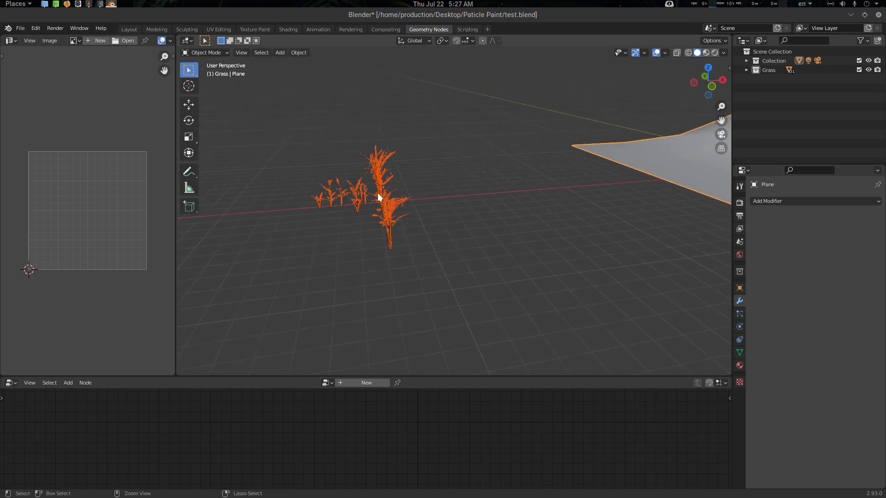
pyautogui.hotkey('ctrl', 'a')
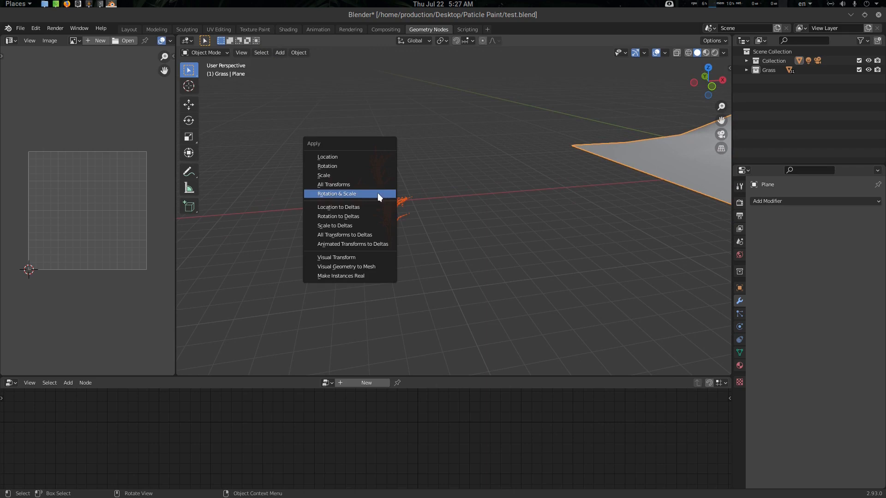
pyautogui.click(377, 194)
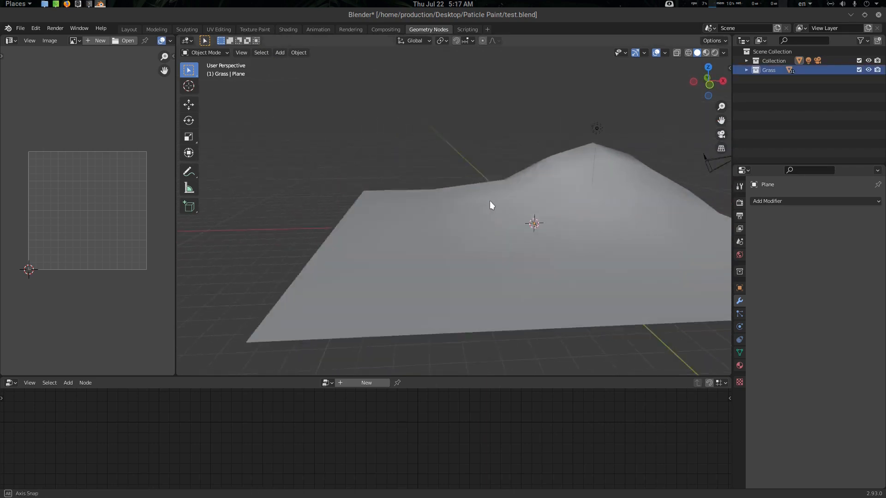
# Step: Enlarge the node editor and create a new geometry node tree on the ground plane
pyautogui.moveTo(489, 201); pyautogui.dragTo(512, 215, button='middle')
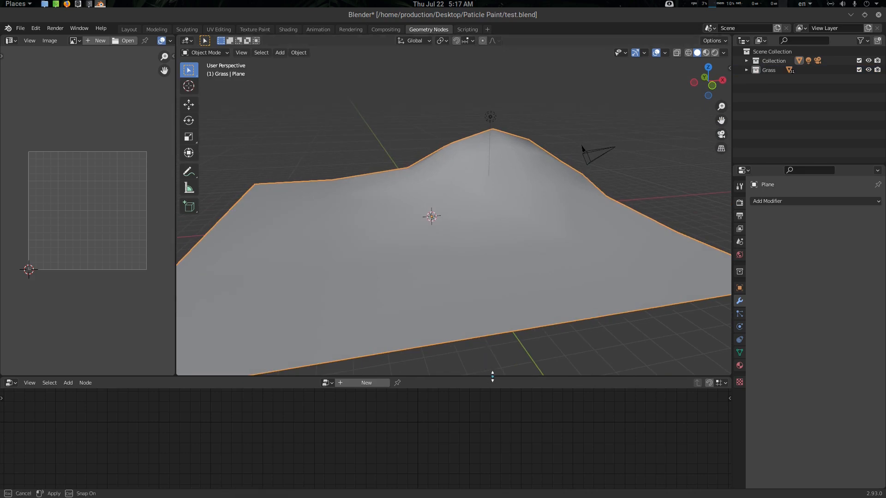
pyautogui.moveTo(490, 375); pyautogui.dragTo(516, 300)
pyautogui.moveTo(505, 179); pyautogui.dragTo(494, 263, button='middle')
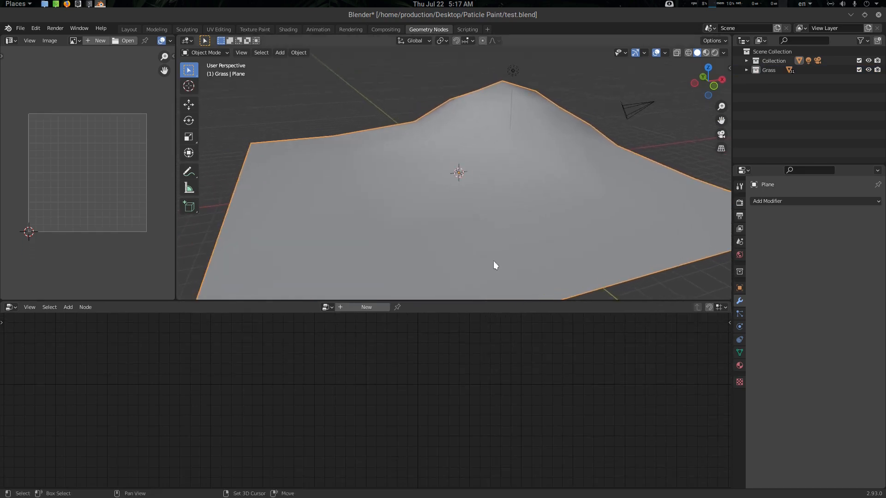
pyautogui.click(382, 309)
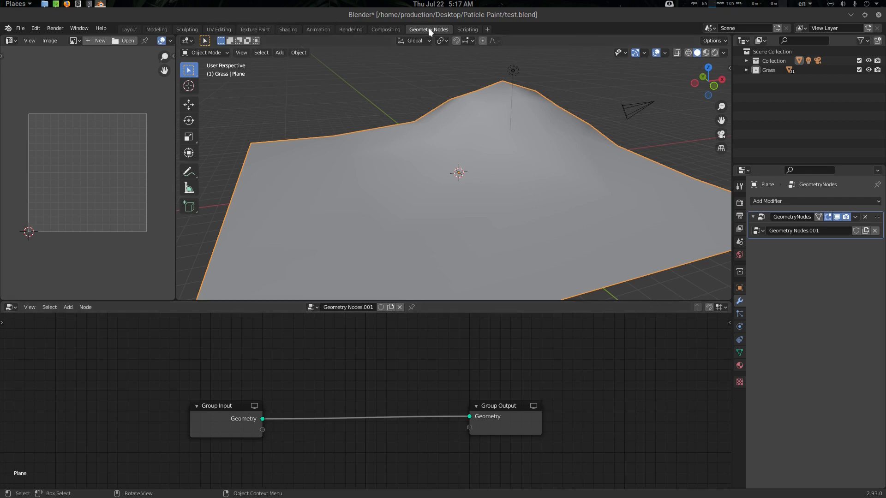
# Step: Check the Geometry Nodes workspace, the Geometry Node Editor type and the node tree assigned to the plane
pyautogui.click(129, 29)
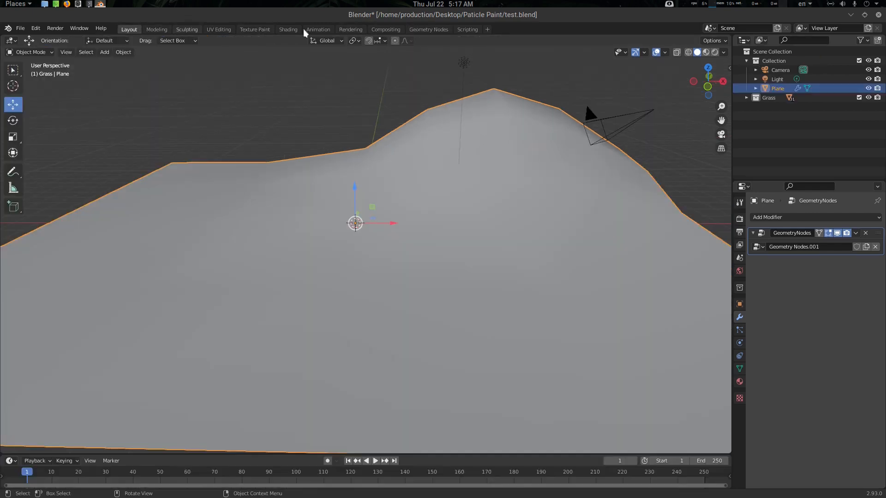
pyautogui.click(419, 29)
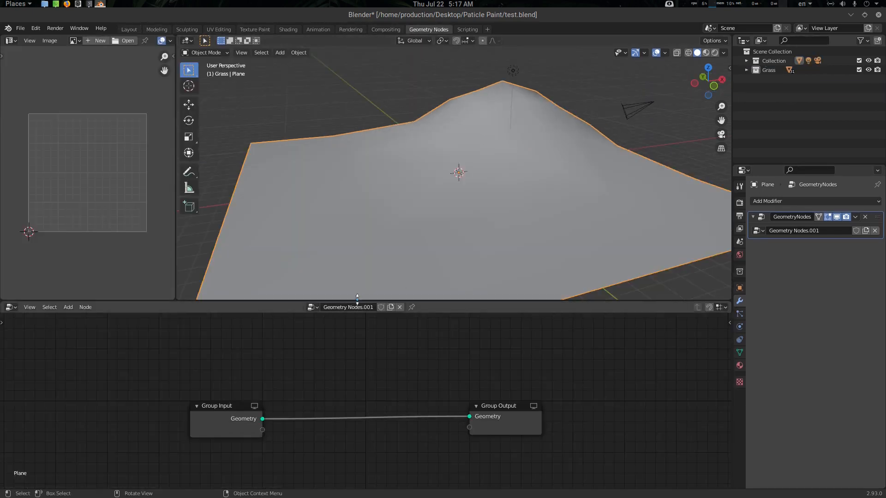
pyautogui.click(10, 307)
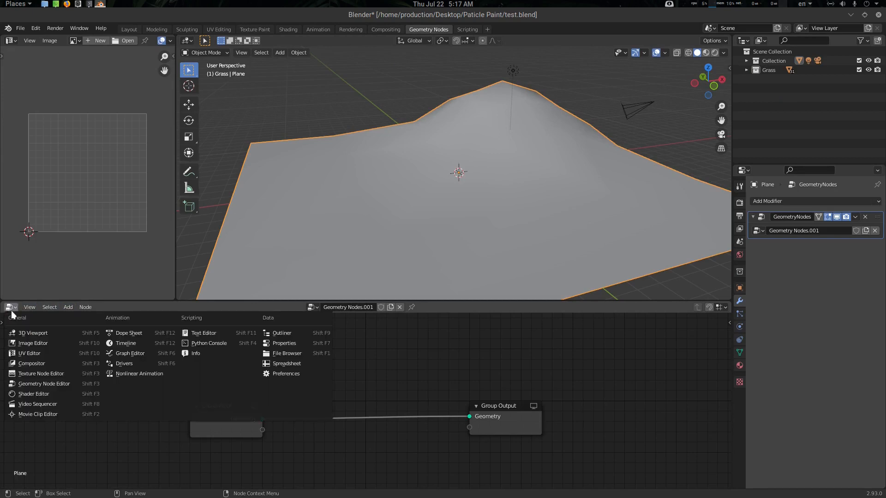
pyautogui.click(66, 384)
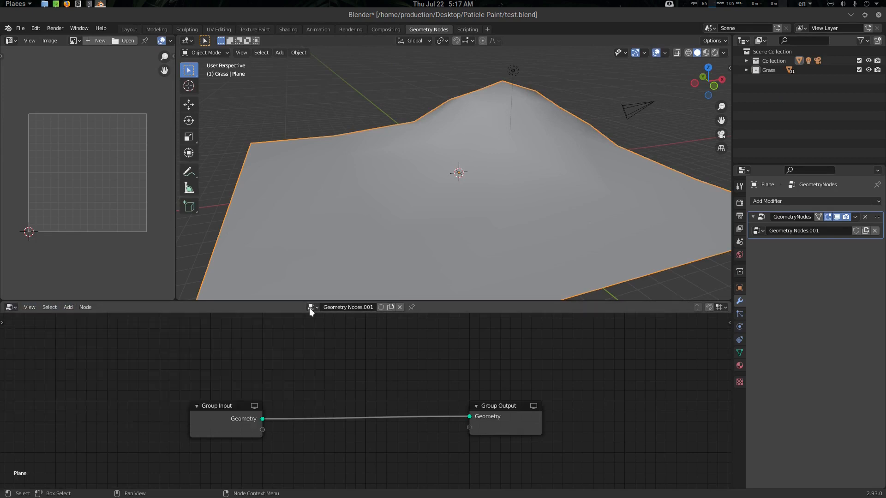
pyautogui.click(311, 312)
pyautogui.click(341, 329)
pyautogui.moveTo(376, 395); pyautogui.dragTo(433, 388, button='middle')
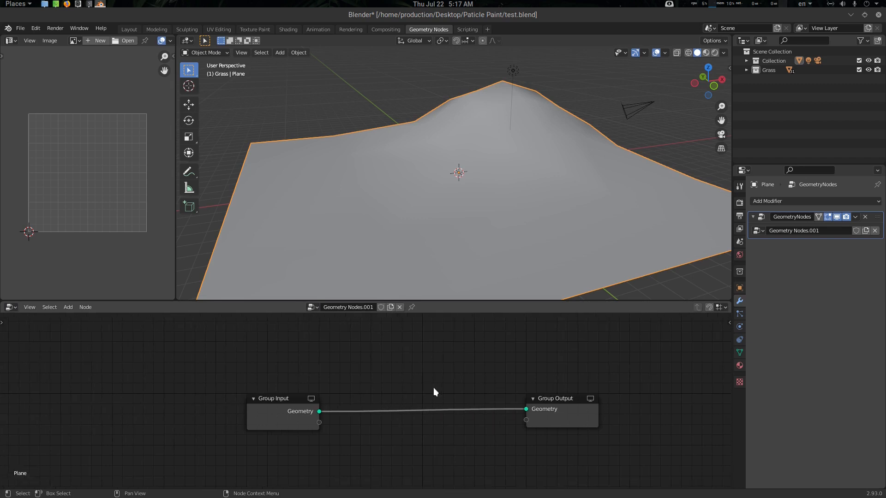
# Step: Move the Group Input node farther from the Group Output node to make room between them
pyautogui.moveTo(285, 399); pyautogui.dragTo(230, 404)
pyautogui.click(356, 372)
pyautogui.moveTo(385, 370); pyautogui.dragTo(384, 383, button='middle')
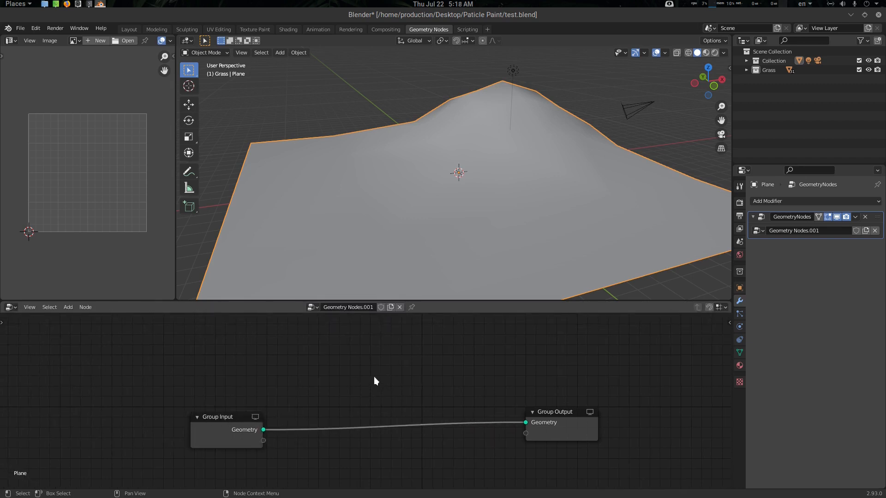
# Step: Append the Particle Painter node tree from the ParticlePainter_GeoNode blend file
pyautogui.press('F4')
pyautogui.moveTo(375, 387)
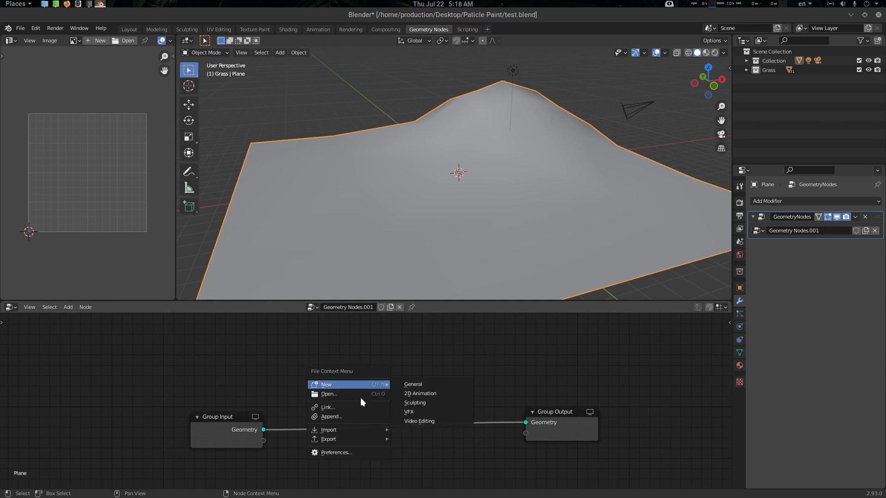
pyautogui.click(350, 416)
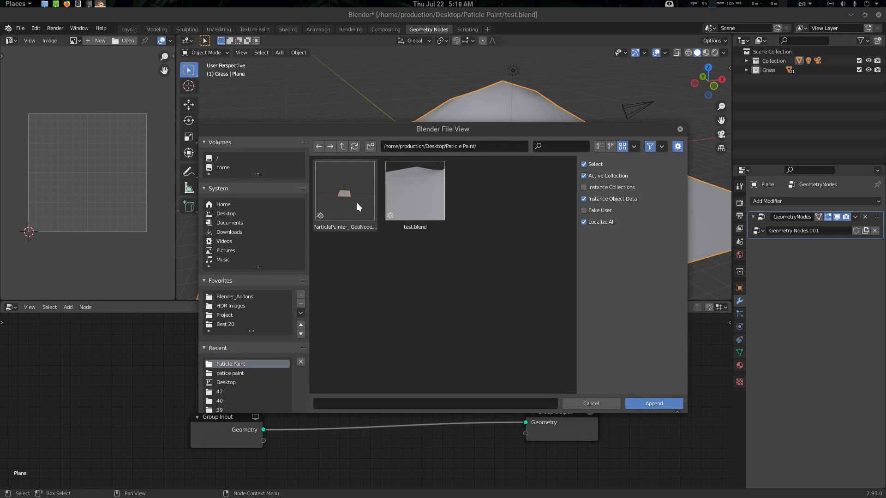
pyautogui.click(337, 203)
pyautogui.doubleClick(339, 200)
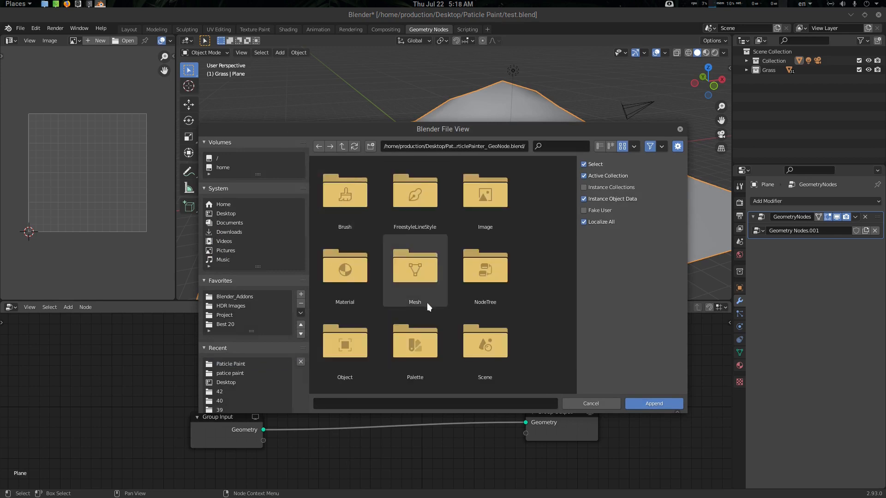
pyautogui.click(485, 272)
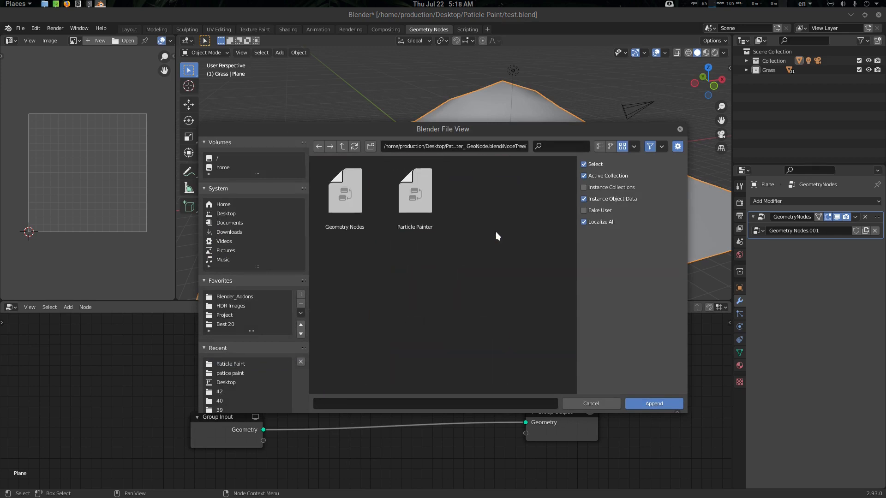
pyautogui.click(419, 211)
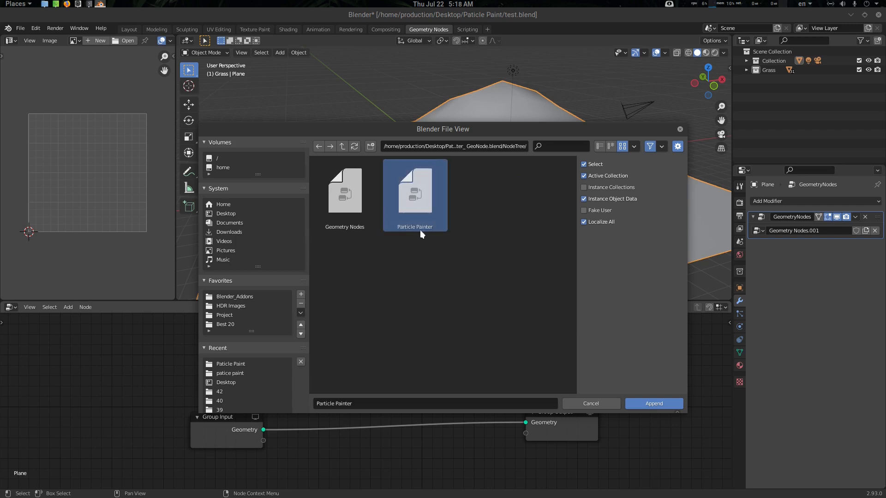
pyautogui.click(651, 404)
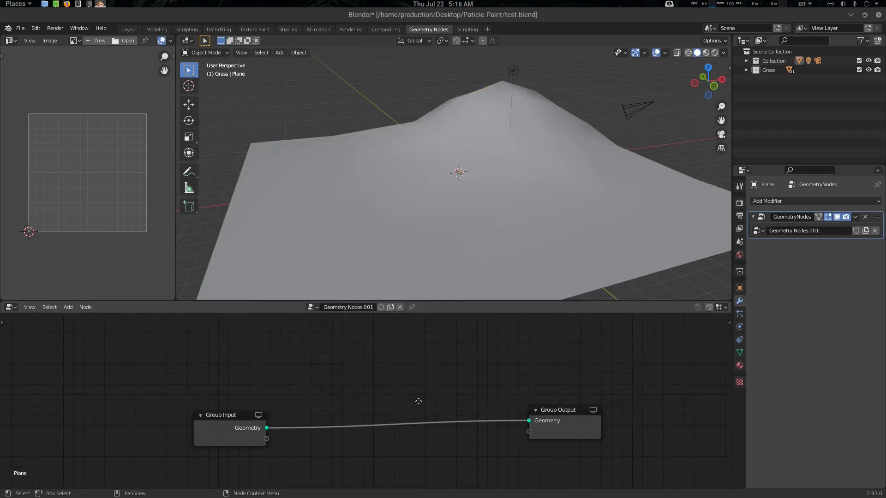
# Step: Add the Particle Painter node group on the link between Group Input and Group Output
pyautogui.scroll(2, 418, 401)
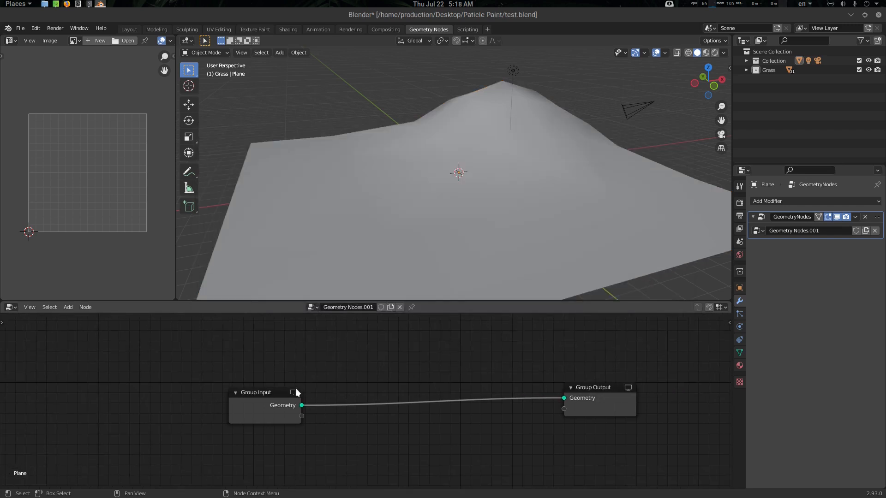
pyautogui.hotkey('shift', 'a')
pyautogui.click(358, 357)
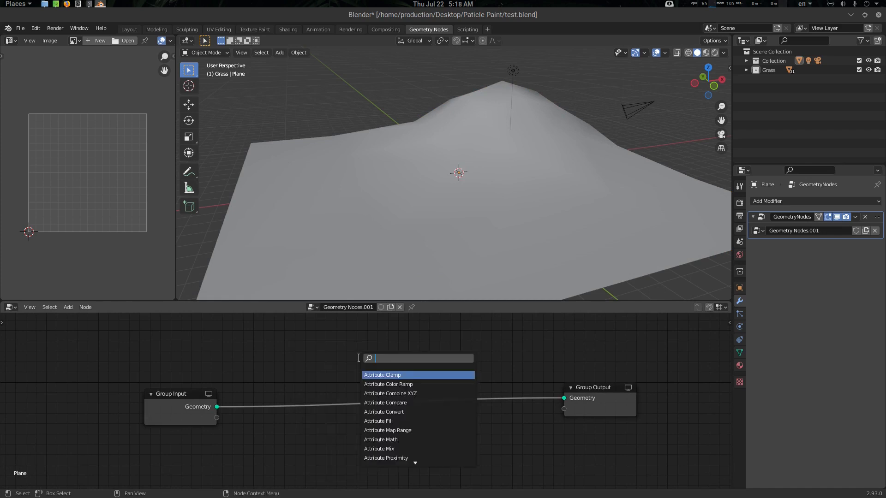
pyautogui.write('pain')
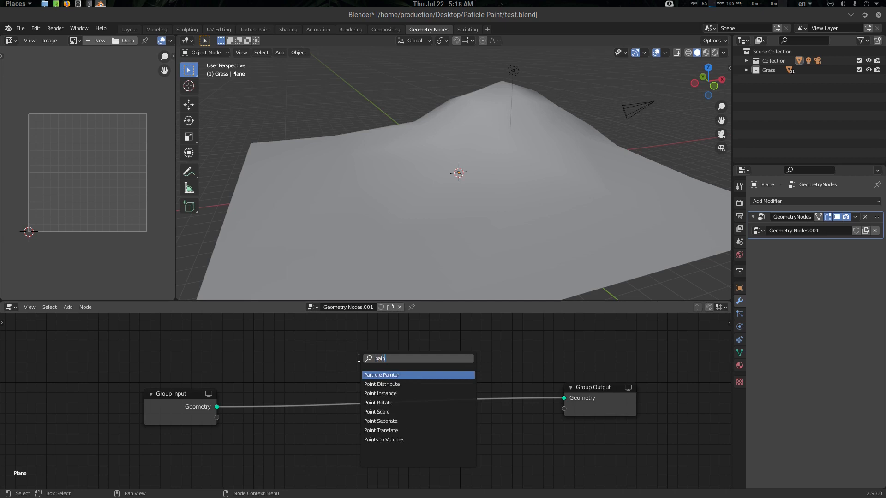
pyautogui.press('Return')
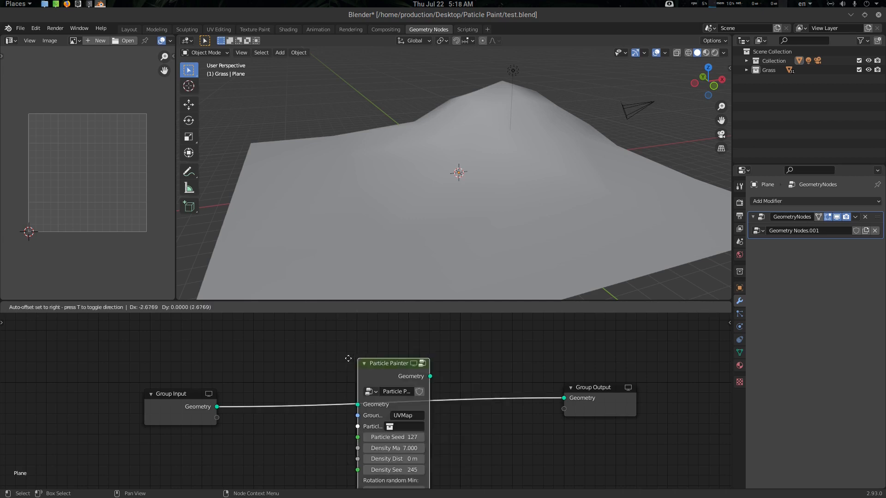
pyautogui.click(366, 349)
pyautogui.moveTo(338, 413); pyautogui.dragTo(368, 406, button='middle')
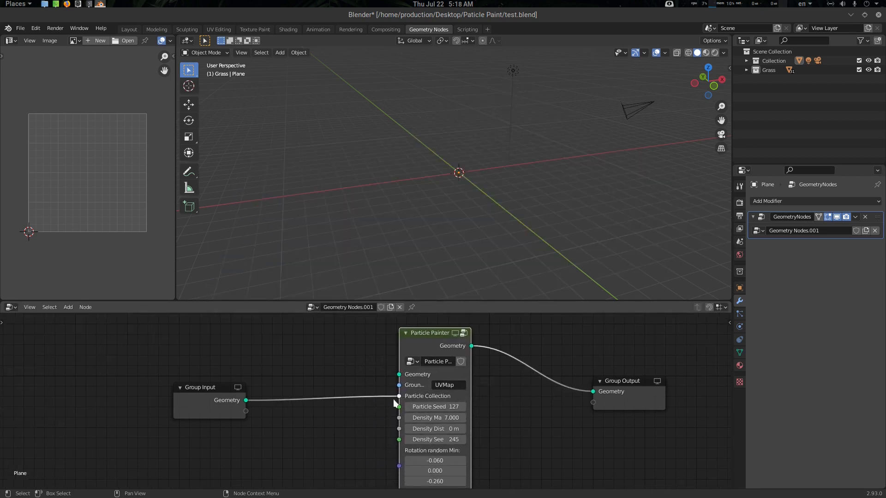
# Step: Reconnect the Group Input geometry to the Particle Painter's Geometry input and widen the node
pyautogui.moveTo(394, 400)
pyautogui.mouseDown()
pyautogui.moveTo(314, 360)
pyautogui.moveTo(399, 374)
pyautogui.mouseUp()
pyautogui.moveTo(506, 204); pyautogui.dragTo(516, 203, button='middle')
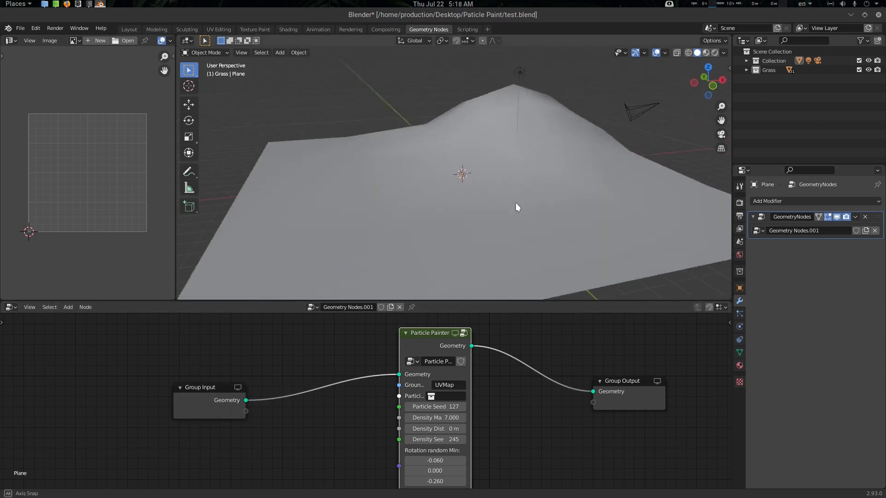
pyautogui.scroll(1, 488, 408)
pyautogui.moveTo(477, 388); pyautogui.dragTo(554, 392)
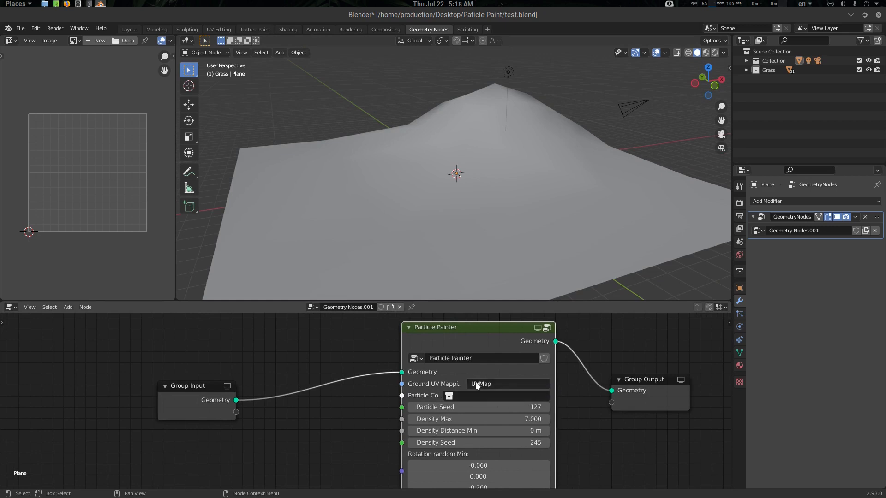
# Step: Rename the ground plane's UV map to GroundUV in its mesh data
pyautogui.click(502, 384)
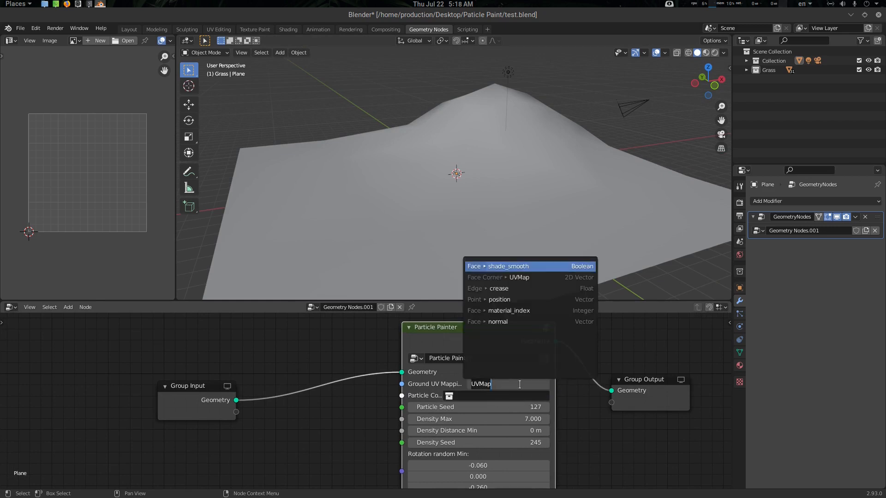
pyautogui.click(530, 196)
pyautogui.click(738, 352)
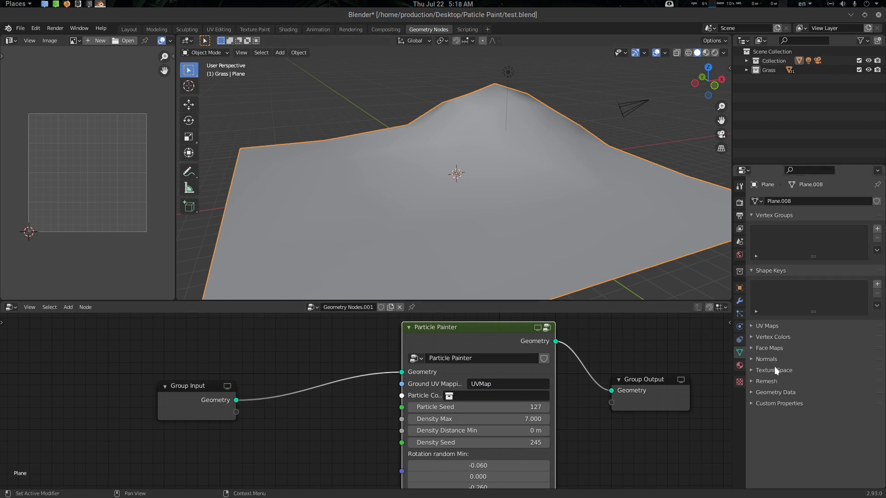
pyautogui.click(764, 326)
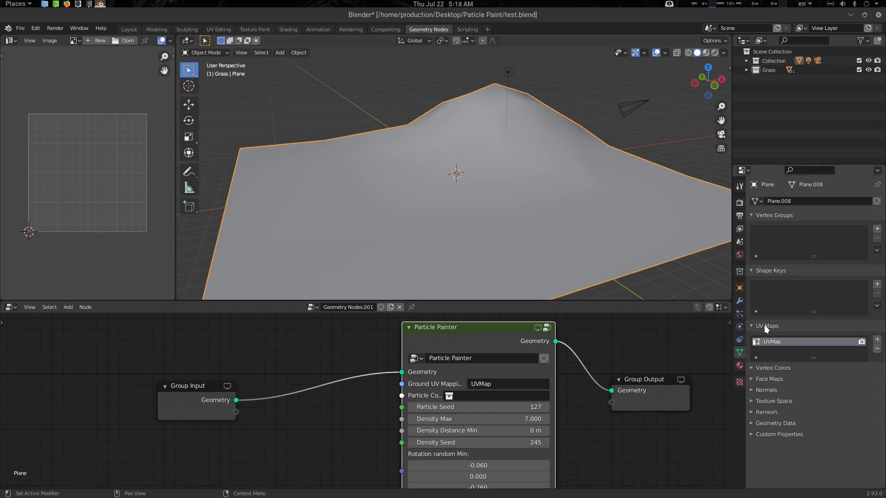
pyautogui.doubleClick(793, 341)
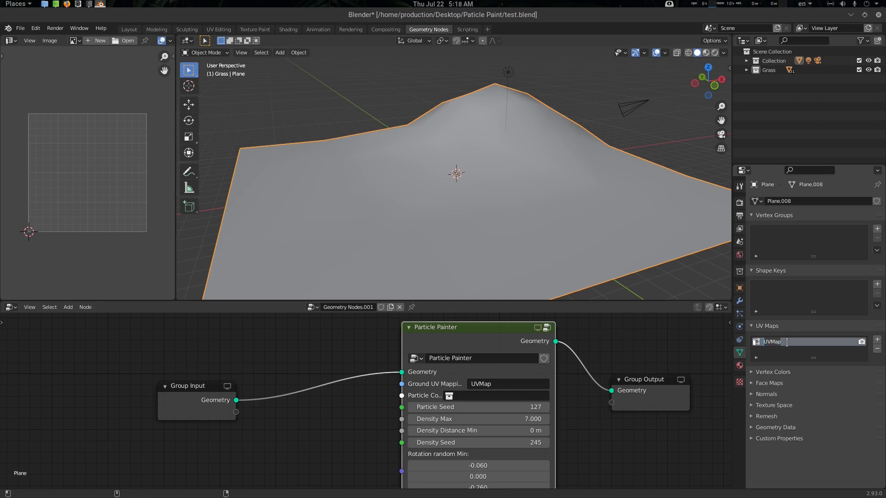
pyautogui.write('Ground')
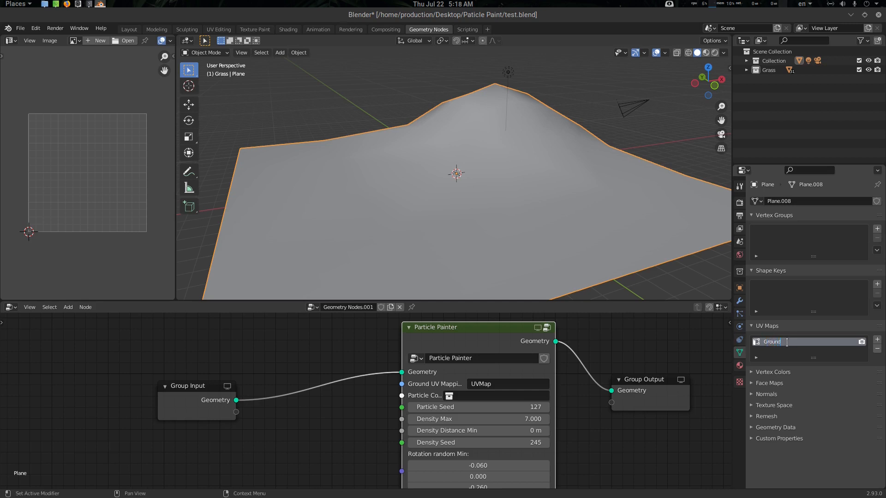
pyautogui.write('UV')
# Step: Set the Particle Painter's Ground UV Mapping attribute to GroundUV, matching the plane's UV map name
pyautogui.click(505, 386)
pyautogui.click(505, 385)
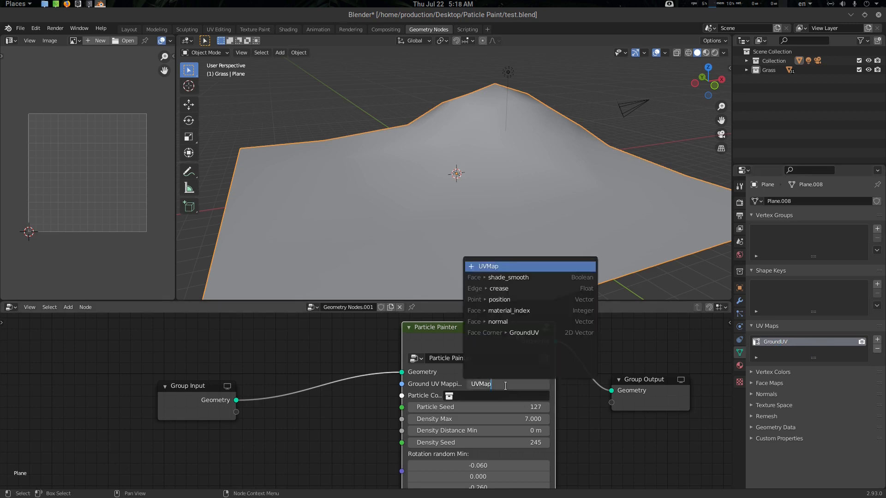
pyautogui.click(598, 419)
pyautogui.doubleClick(796, 341)
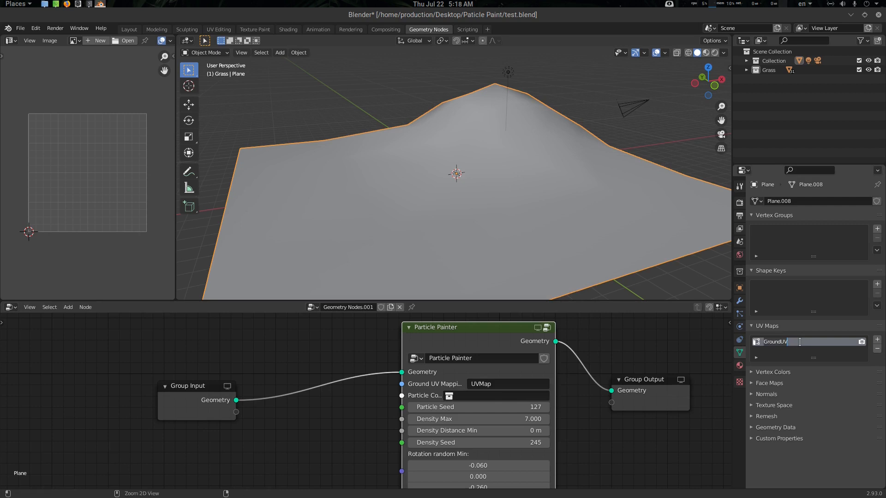
pyautogui.press('Return')
pyautogui.click(504, 384)
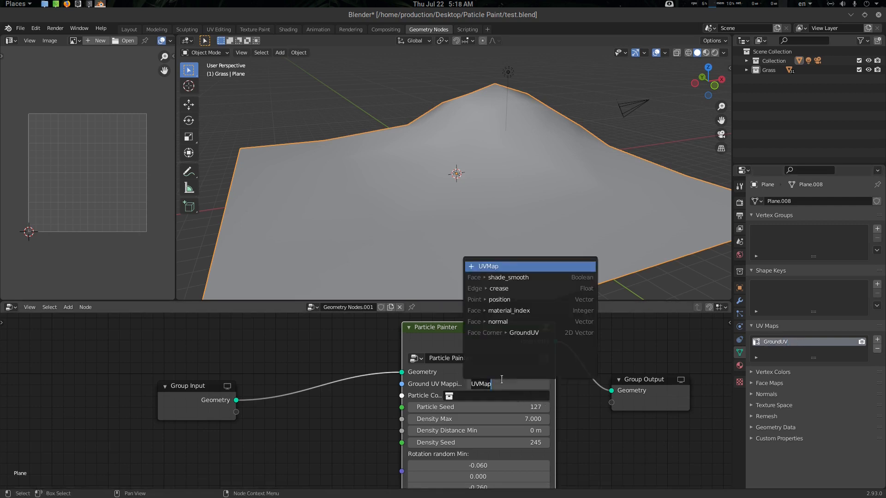
pyautogui.write('GroundUV')
pyautogui.press('Return')
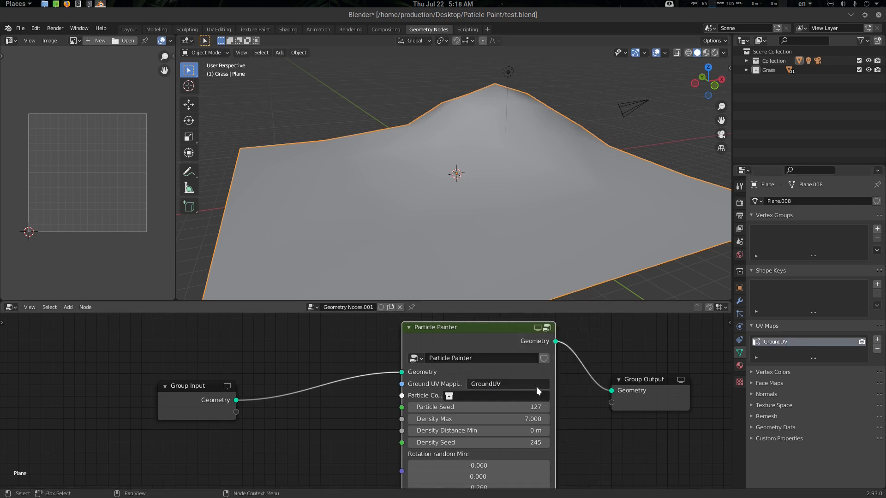
# Step: Examine the Particle Painter node's full set of inputs in a maximized node editor, and restore the layout
pyautogui.scroll(-3, 572, 407)
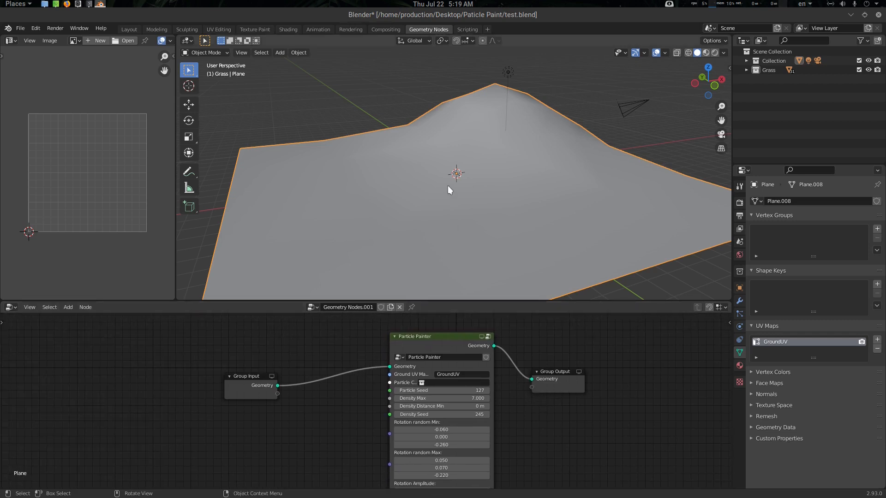
pyautogui.moveTo(448, 185); pyautogui.dragTo(441, 175, button='middle')
pyautogui.scroll(3, 498, 334)
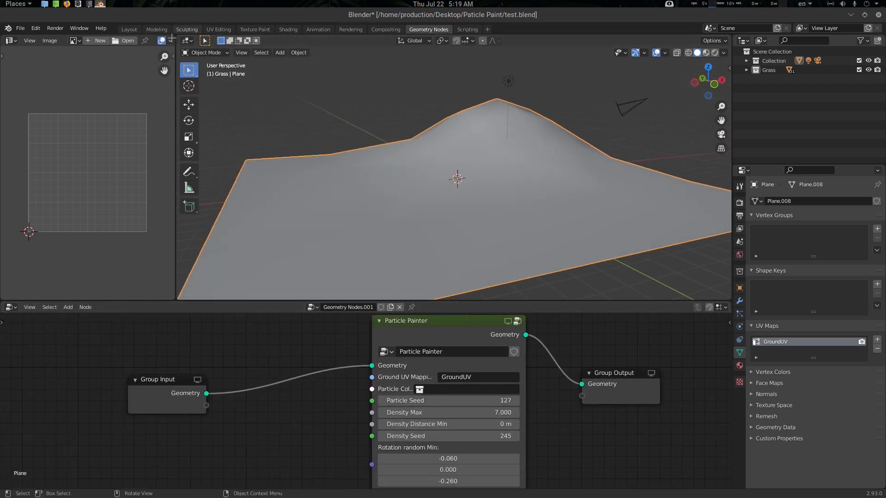
pyautogui.moveTo(179, 37); pyautogui.dragTo(170, 40)
pyautogui.press('Escape')
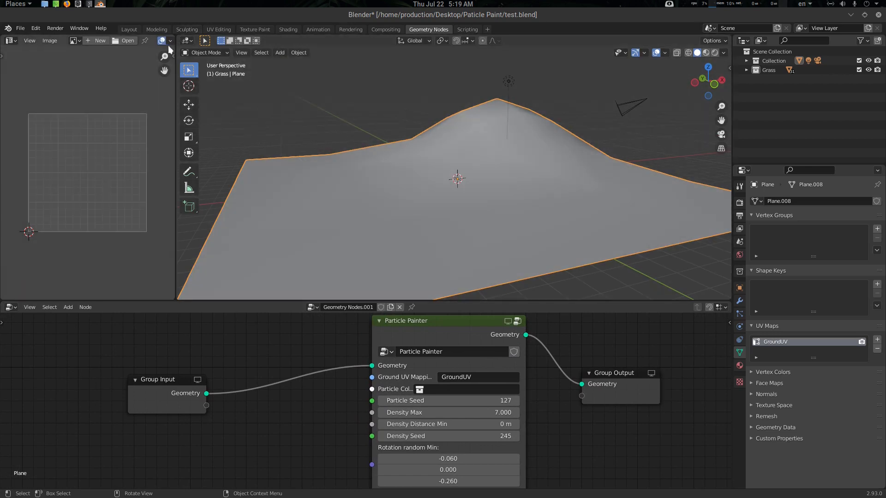
pyautogui.hotkey('ctrl', 'space')
pyautogui.scroll(2, 512, 350)
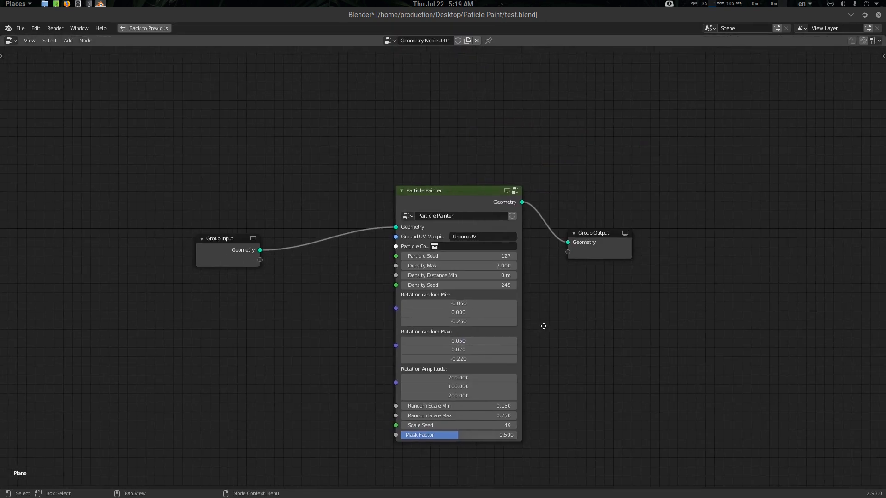
pyautogui.moveTo(513, 273); pyautogui.dragTo(497, 194, button='middle')
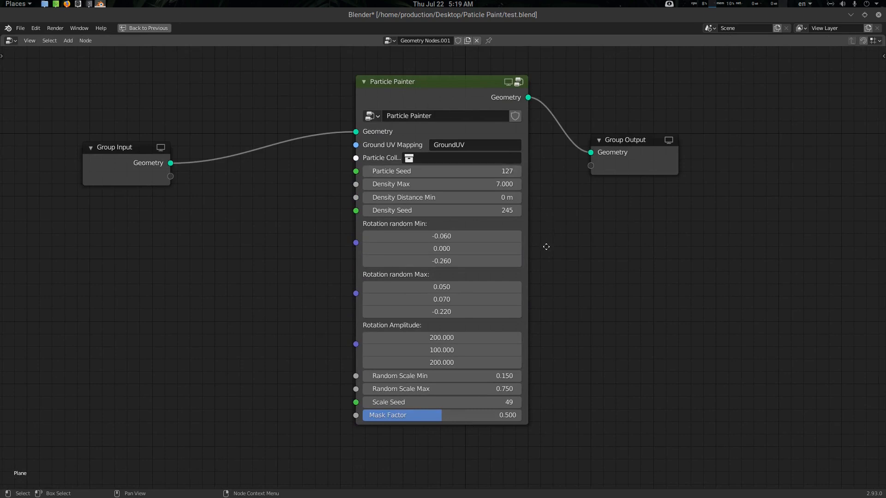
pyautogui.moveTo(549, 232); pyautogui.dragTo(544, 255, button='middle')
pyautogui.hotkey('ctrl', 'space')
# Step: Widen the Particle Painter node so its labels read in full and reposition it between the input and output nodes
pyautogui.scroll(4, 461, 381)
pyautogui.moveTo(465, 359); pyautogui.dragTo(521, 460, button='middle')
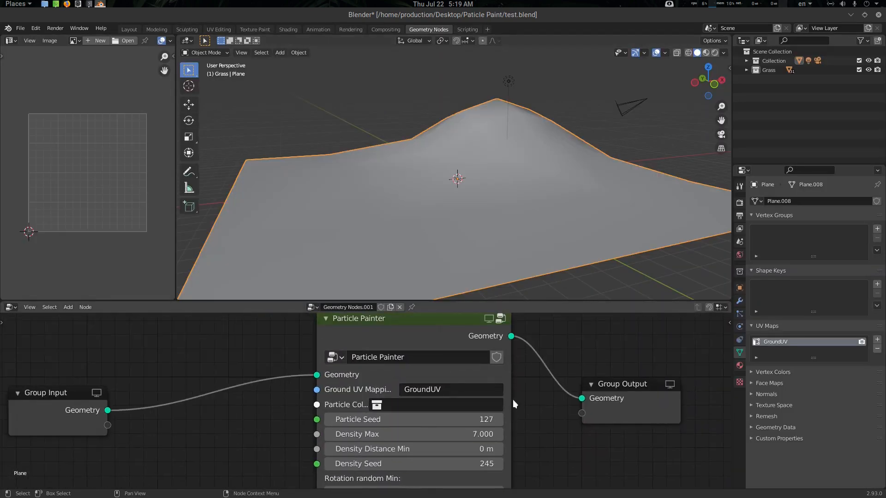
pyautogui.moveTo(510, 397); pyautogui.dragTo(643, 394)
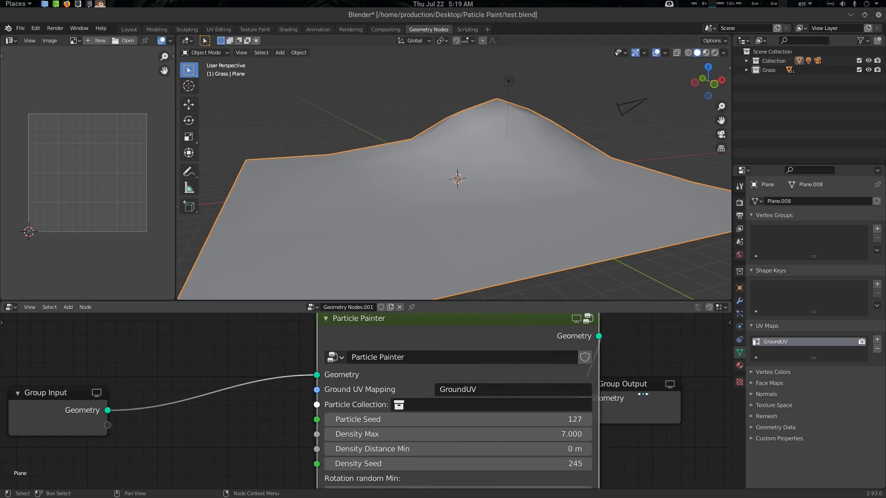
pyautogui.moveTo(497, 321); pyautogui.dragTo(401, 335)
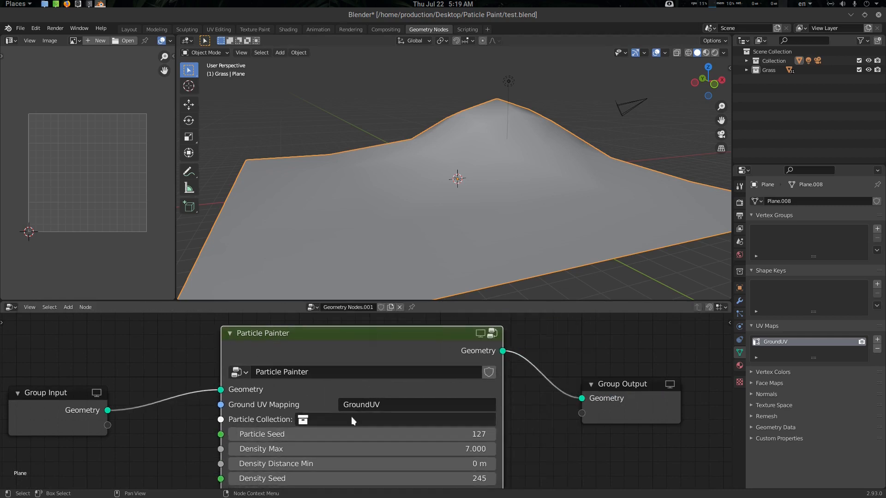
# Step: Assign the Grass collection as the Particle Collection, deselect everything and inspect the scattering on the ground
pyautogui.moveTo(355, 419); pyautogui.dragTo(371, 402, button='middle')
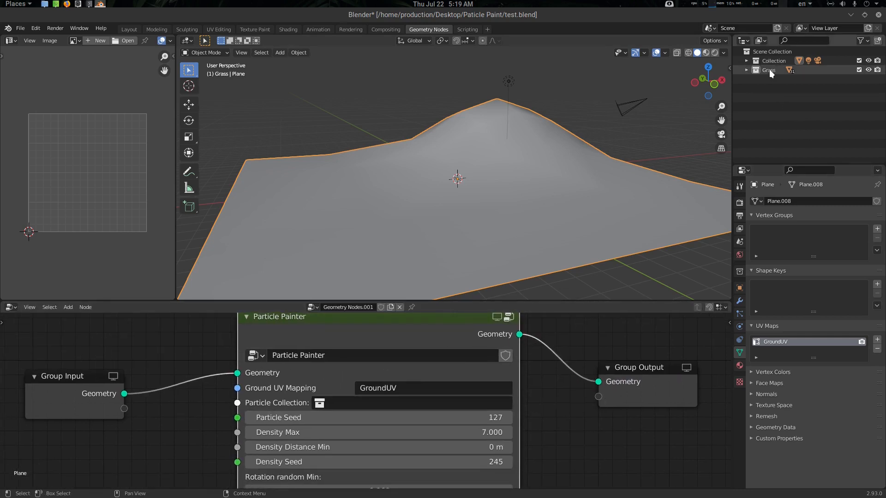
pyautogui.click(364, 405)
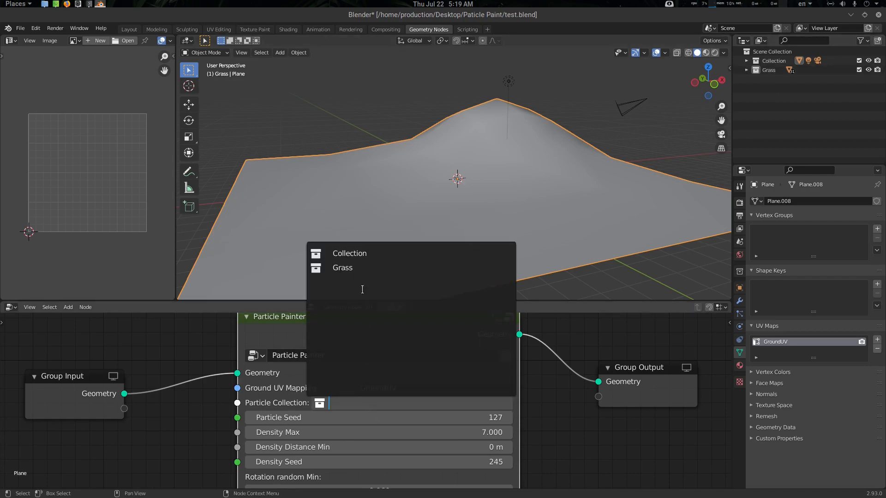
pyautogui.click(351, 270)
pyautogui.moveTo(473, 193); pyautogui.dragTo(424, 204, button='middle')
pyautogui.hotkey('alt', 'a')
pyautogui.moveTo(549, 188); pyautogui.dragTo(497, 221, button='middle')
pyautogui.scroll(3, 525, 199)
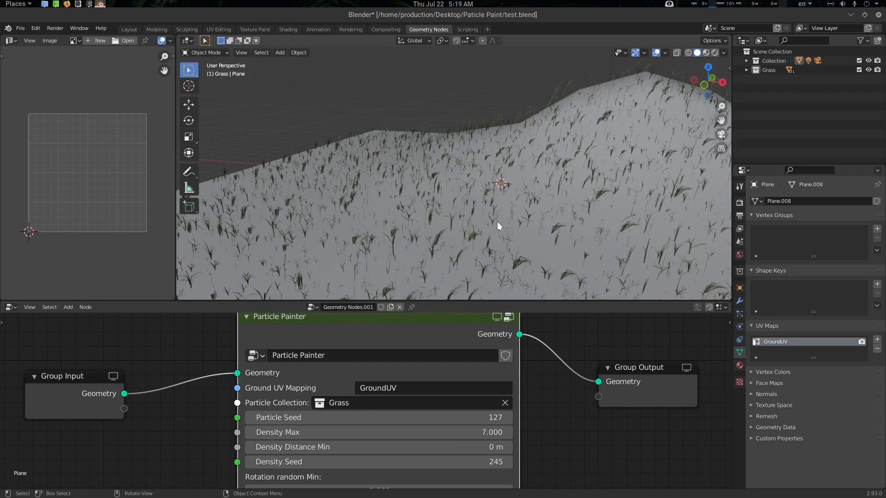
pyautogui.scroll(-2, 557, 438)
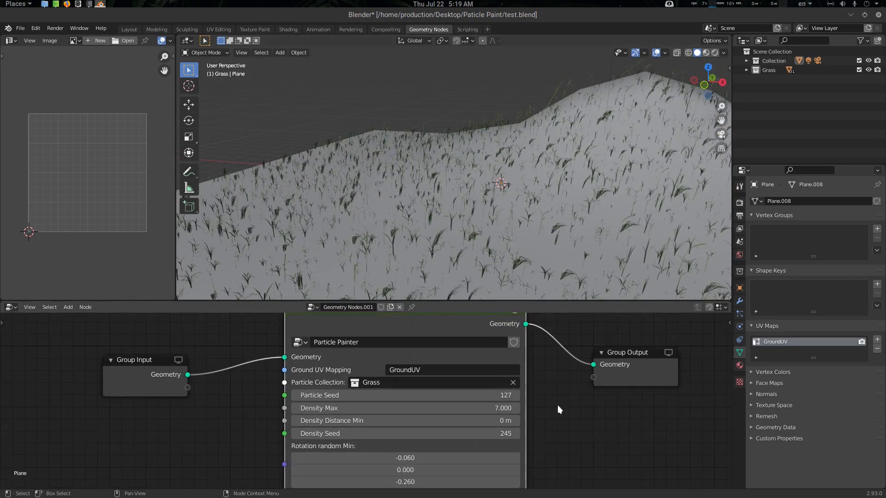
# Step: Set the Particle Painter's Particle Seed to 121 and its Density Max to 19.200
pyautogui.moveTo(489, 395); pyautogui.dragTo(482, 395)
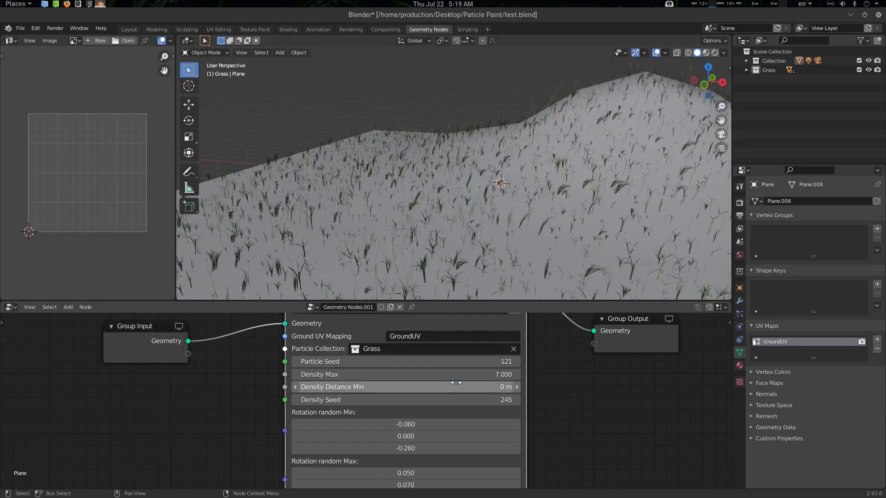
pyautogui.moveTo(466, 375); pyautogui.dragTo(502, 374)
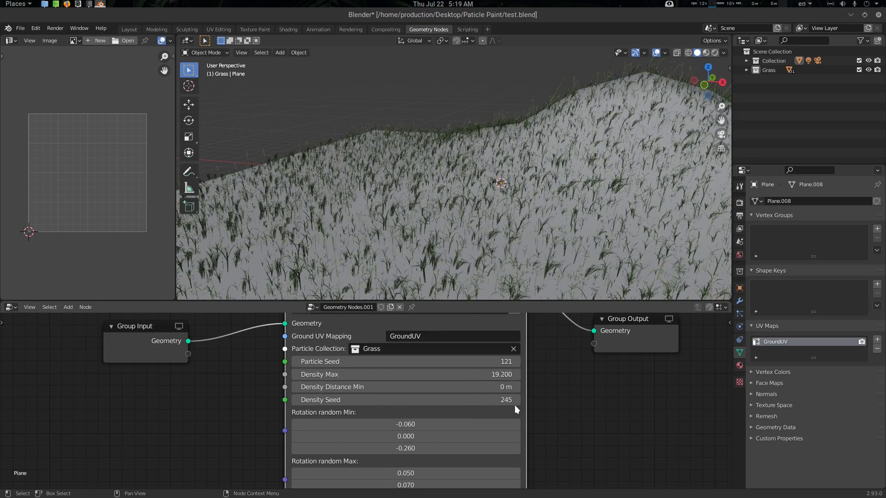
# Step: Try a Density Distance Min of 1 m for the grass scattering, and return it to 0 m
pyautogui.moveTo(516, 409); pyautogui.dragTo(511, 402, button='middle')
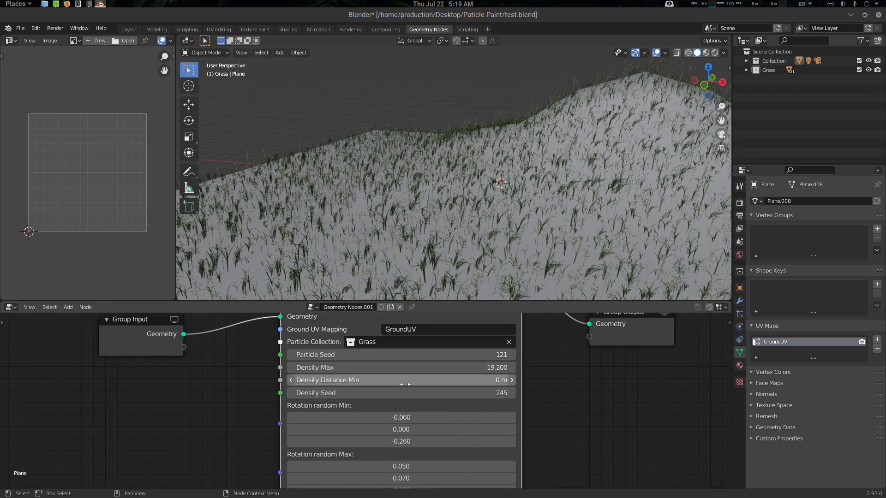
pyautogui.click(511, 380)
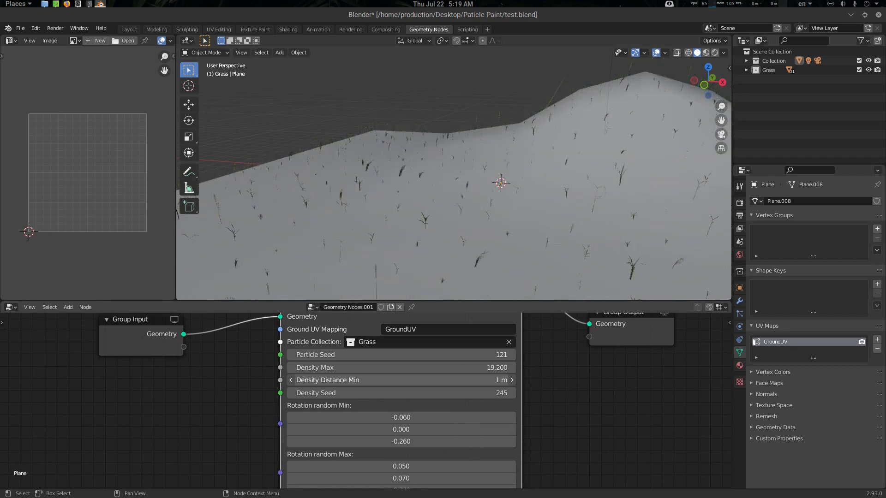
pyautogui.moveTo(503, 379); pyautogui.dragTo(494, 380)
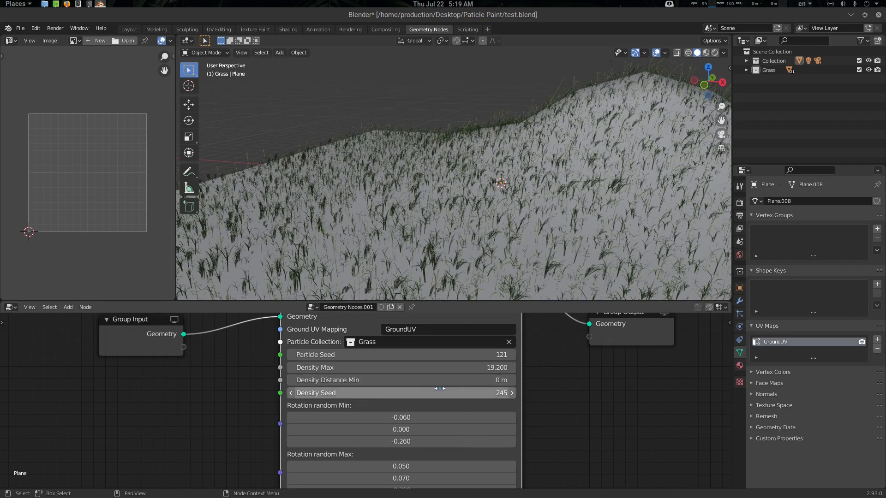
# Step: Set the Density Seed of the Particle Painter node to 318
pyautogui.moveTo(449, 412); pyautogui.dragTo(446, 396, button='middle')
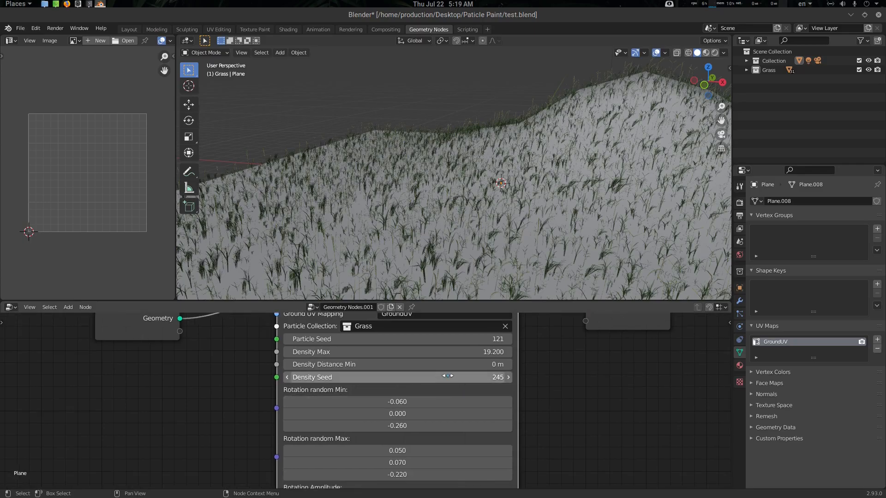
pyautogui.moveTo(447, 376); pyautogui.dragTo(481, 377)
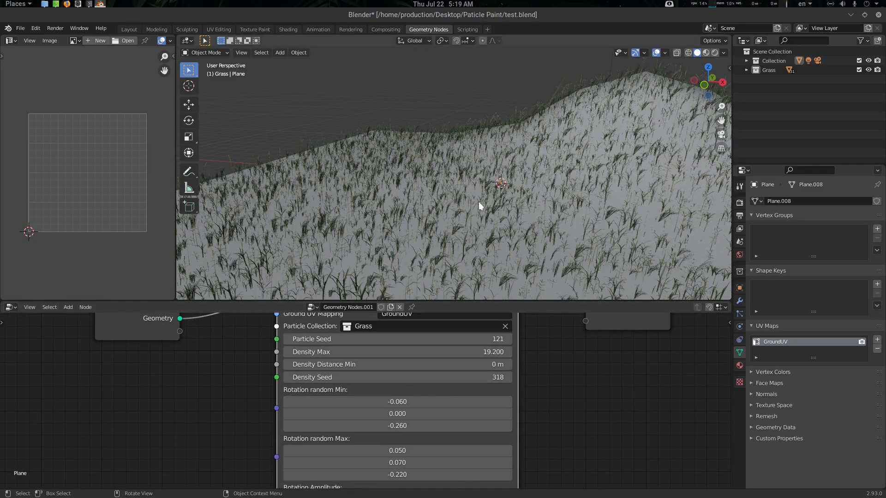
pyautogui.scroll(-2, 537, 411)
pyautogui.scroll(4, 535, 405)
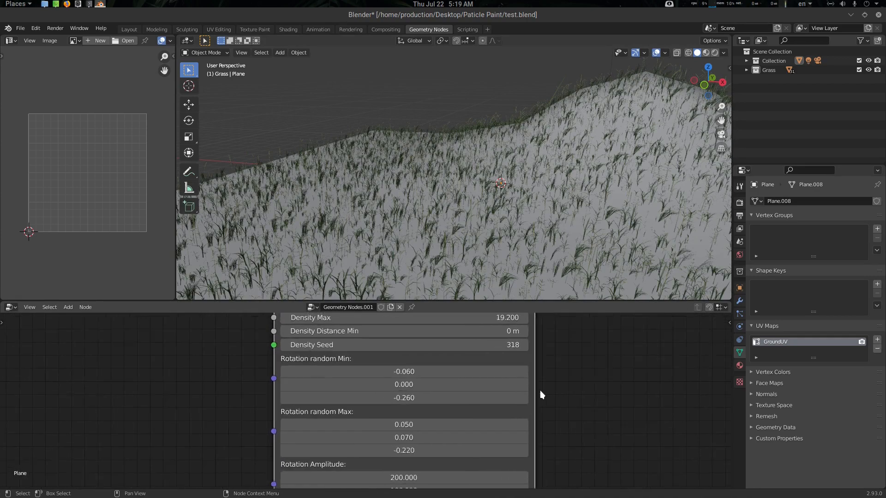
pyautogui.scroll(2, 553, 401)
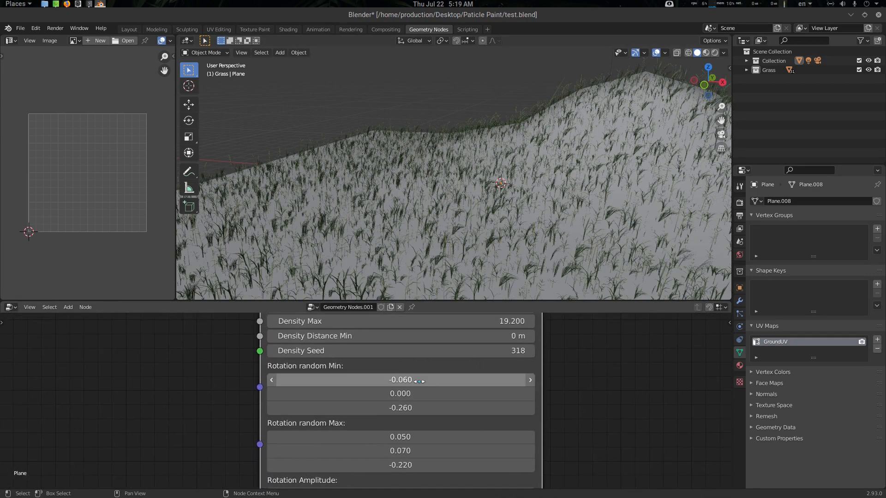
# Step: Split a narrow strip off the lower edge of the geometry node editor and turn it into a Timeline
pyautogui.moveTo(485, 222); pyautogui.dragTo(525, 187, button='middle')
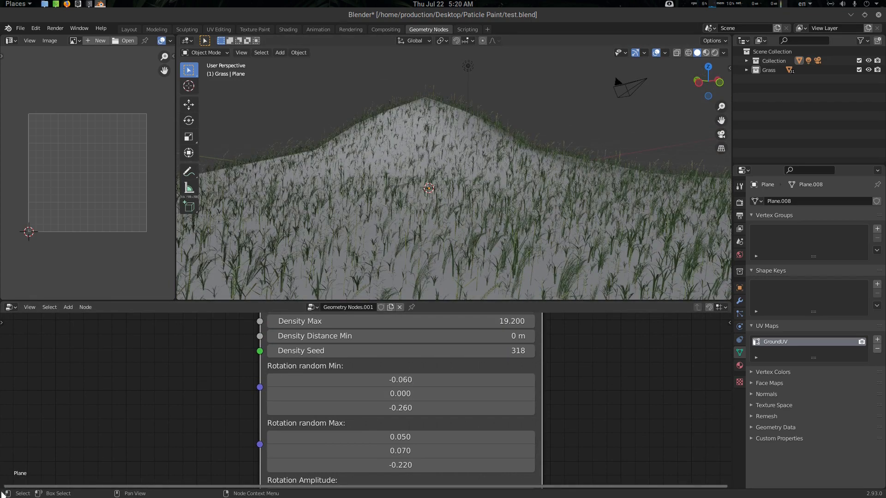
pyautogui.moveTo(7, 484); pyautogui.dragTo(7, 441)
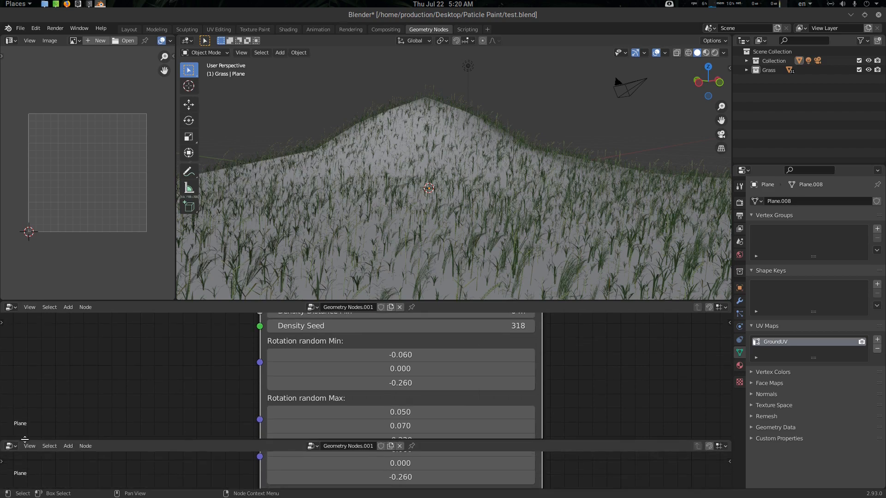
pyautogui.click(9, 446)
pyautogui.click(7, 447)
pyautogui.click(10, 447)
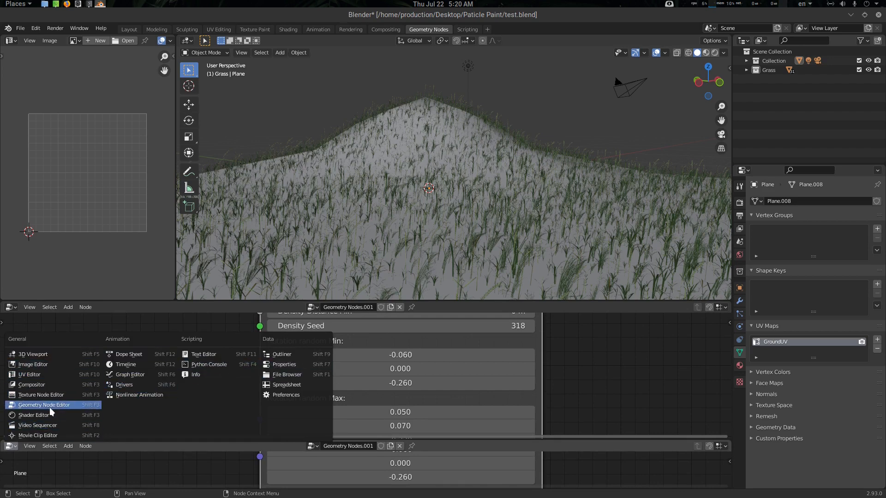
pyautogui.click(137, 365)
# Step: Play the animation to examine the grass movement from a low viewpoint near the ground, and stop playback
pyautogui.press('space')
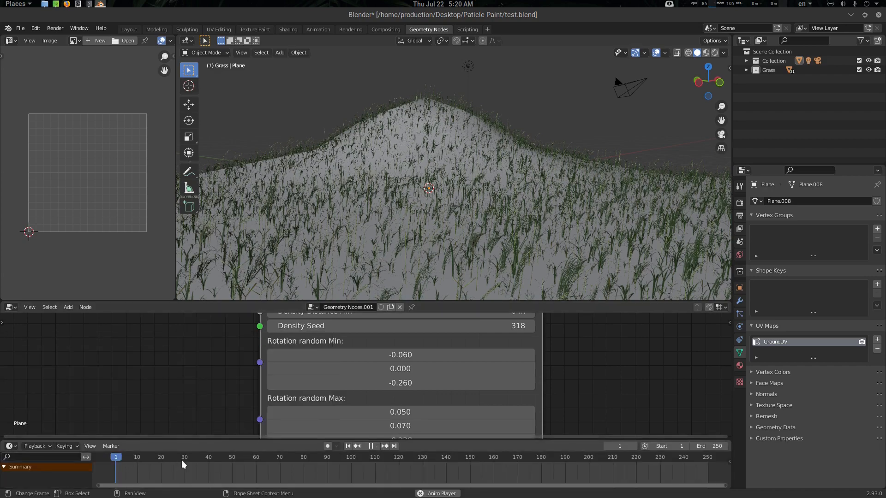
pyautogui.moveTo(516, 239); pyautogui.dragTo(499, 194, button='middle')
pyautogui.press('space')
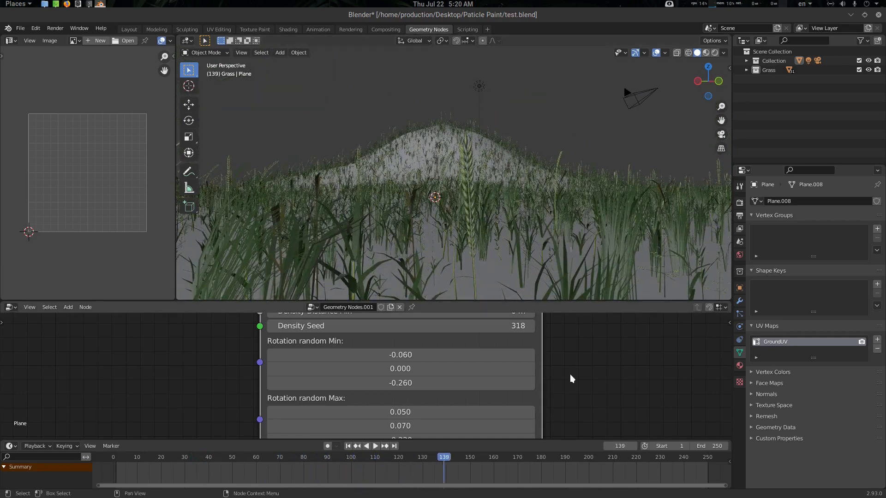
# Step: Try a Rotation Amplitude of 0 on all three axes and play the animation
pyautogui.scroll(-3, 569, 377)
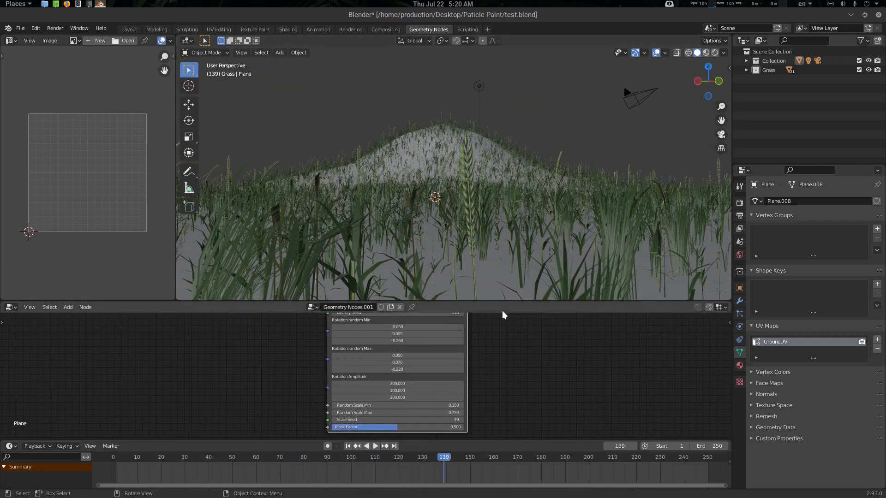
pyautogui.scroll(3, 492, 376)
pyautogui.moveTo(550, 355); pyautogui.dragTo(547, 343, button='middle')
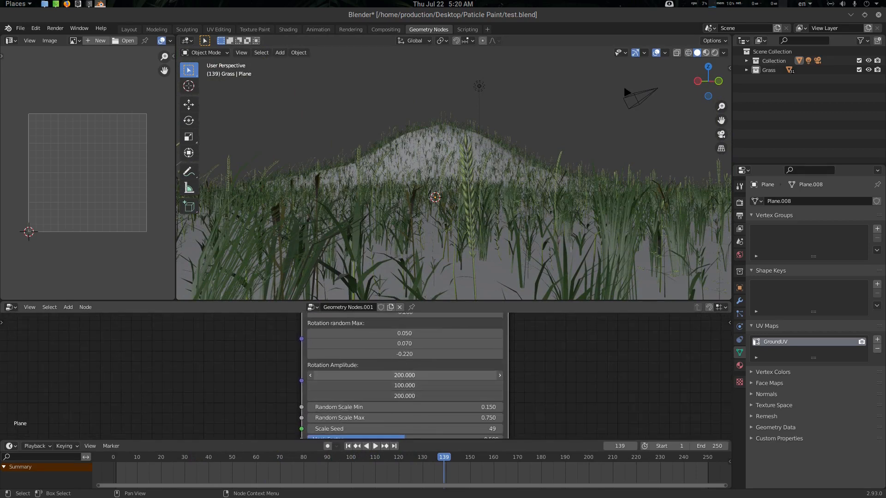
pyautogui.press('Return')
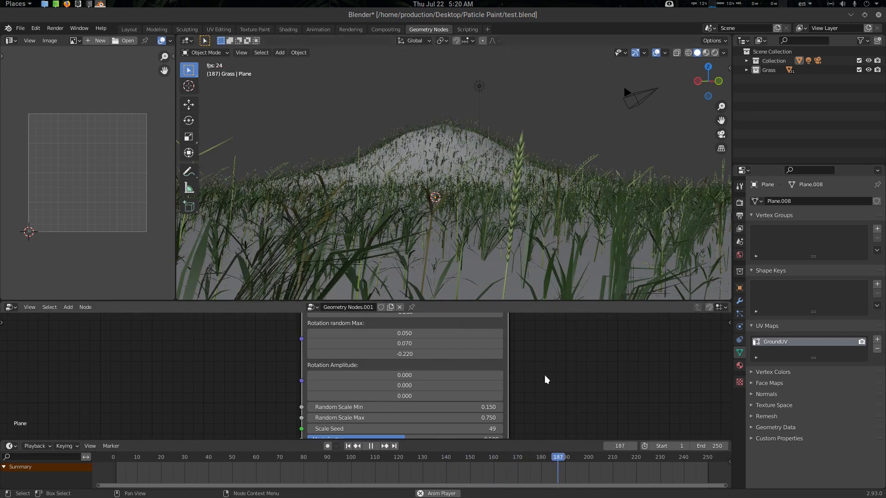
# Step: Try Rotation Amplitude values of 20.700, 45.600 and 37.100 while the animation plays
pyautogui.moveTo(548, 374); pyautogui.dragTo(536, 413, button='middle')
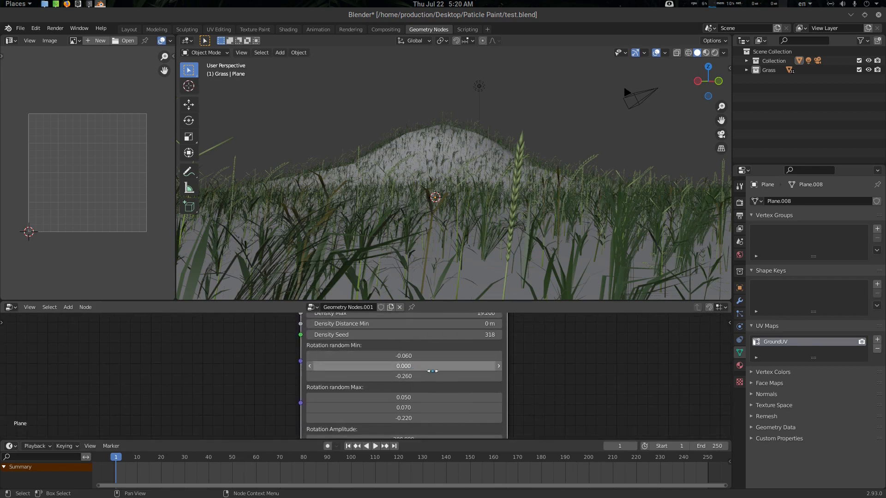
pyautogui.moveTo(548, 368); pyautogui.dragTo(546, 362, button='middle')
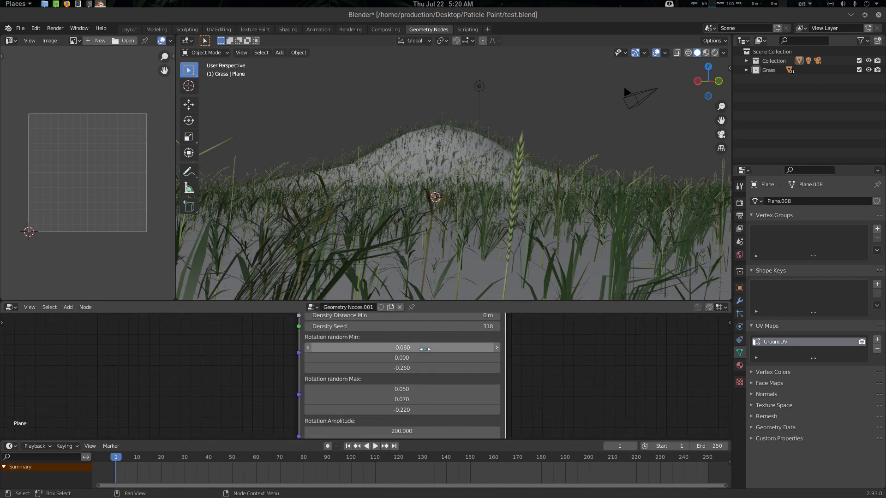
pyautogui.moveTo(546, 394); pyautogui.dragTo(547, 352, button='middle')
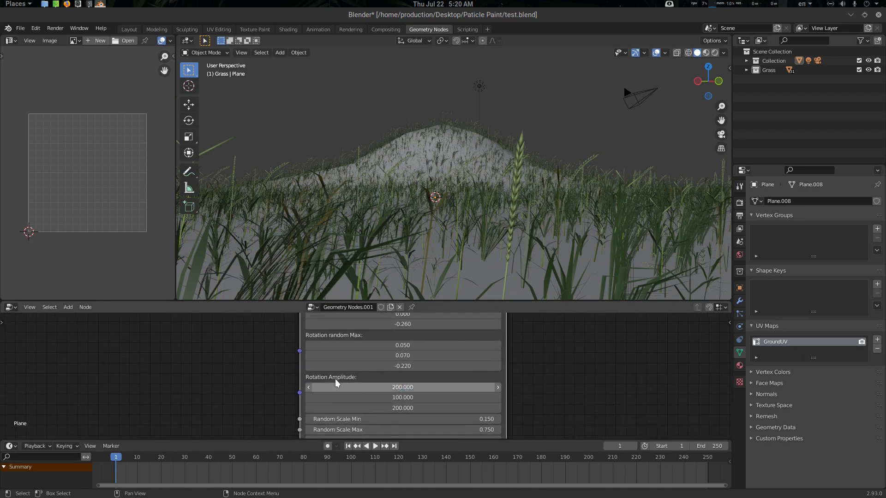
pyautogui.press('space')
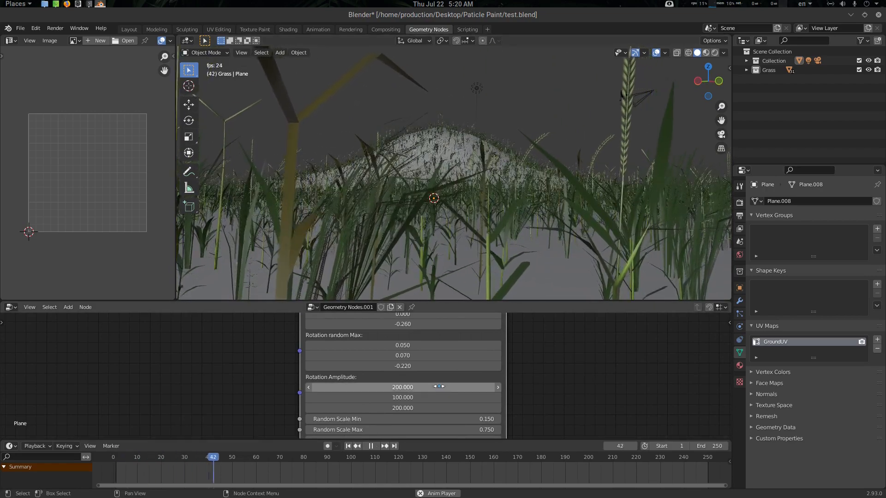
pyautogui.moveTo(402, 387); pyautogui.dragTo(332, 387)
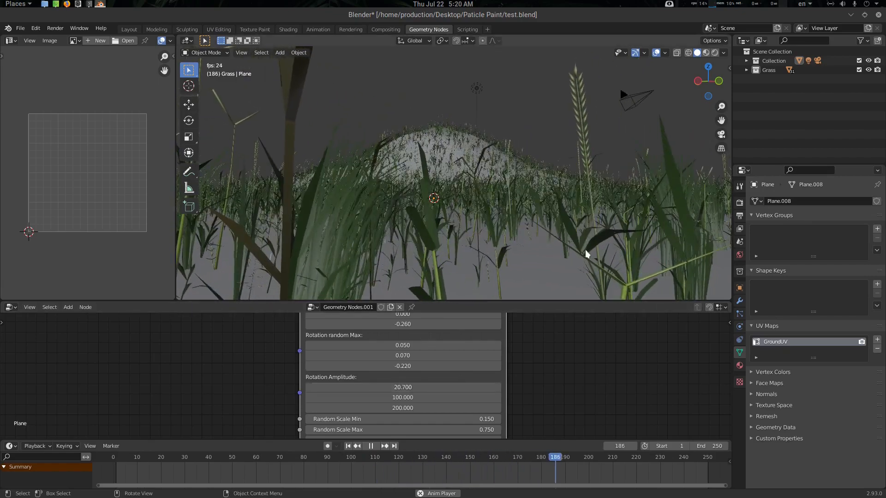
pyautogui.moveTo(403, 408); pyautogui.dragTo(302, 397)
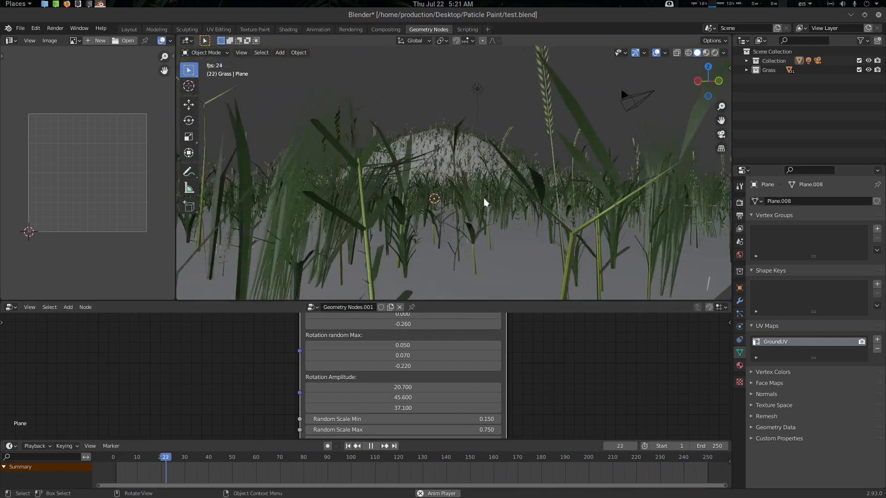
# Step: Set the Rotation Amplitude to 337.800, 255.300 and 164.600 on its three axes during playback
pyautogui.moveTo(435, 384); pyautogui.dragTo(581, 383)
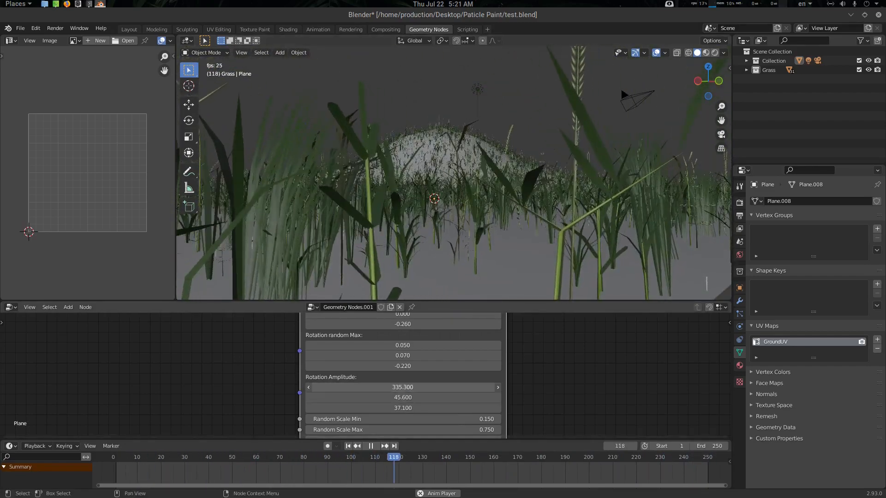
pyautogui.moveTo(403, 397); pyautogui.dragTo(500, 397)
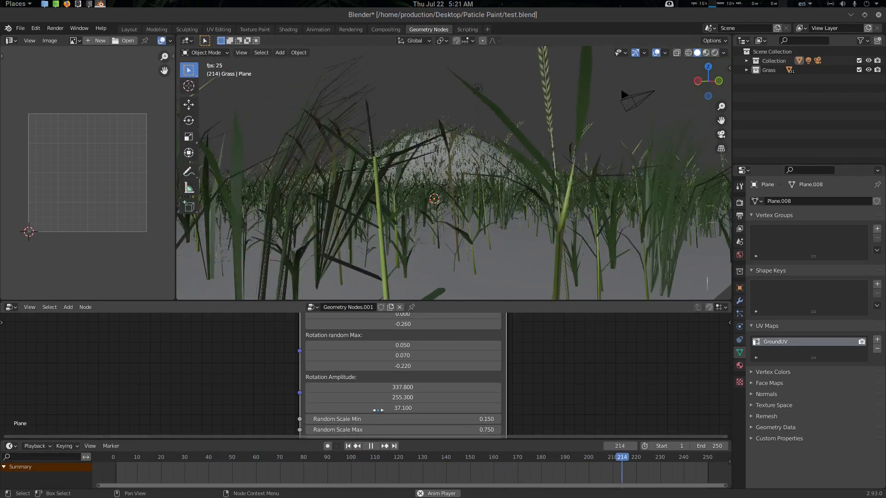
pyautogui.moveTo(403, 408); pyautogui.dragTo(457, 408)
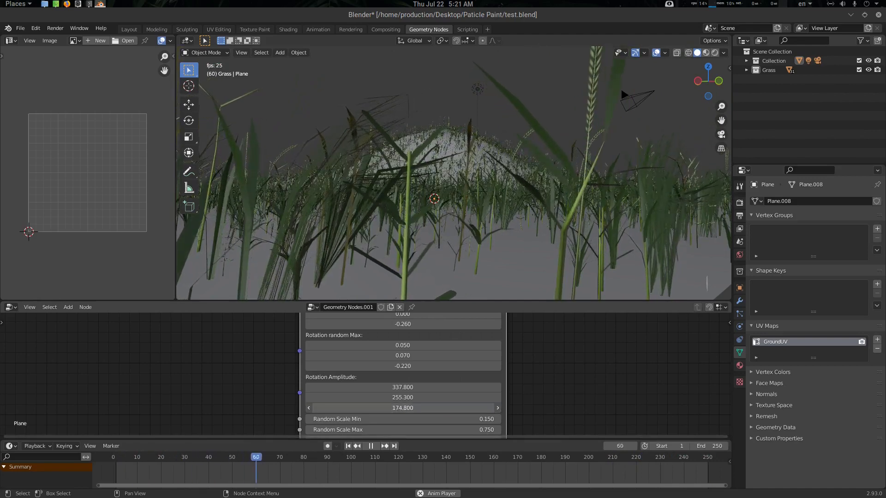
# Step: Try Rotation random Min values of -1.760 on the first axis and 1.640 on the third, and undo the third-axis change
pyautogui.moveTo(562, 342); pyautogui.dragTo(554, 397, button='middle')
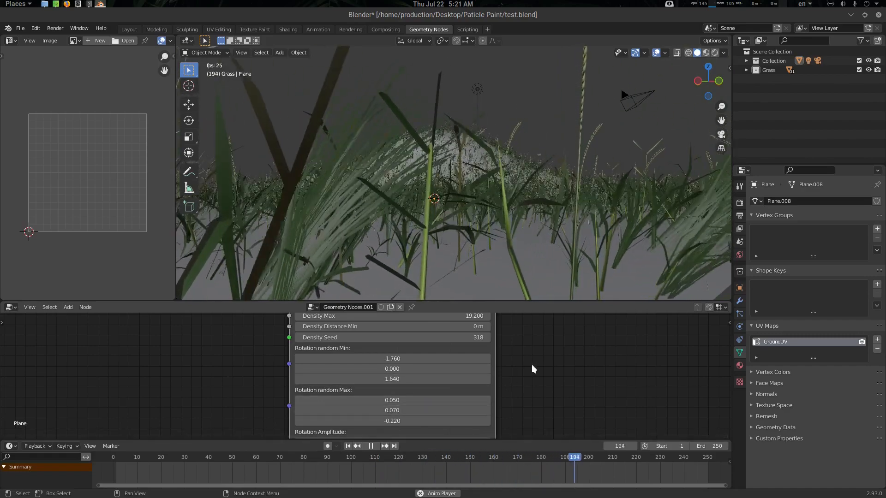
pyautogui.moveTo(531, 364); pyautogui.dragTo(529, 358, button='middle')
pyautogui.hotkey('ctrl', 'z')
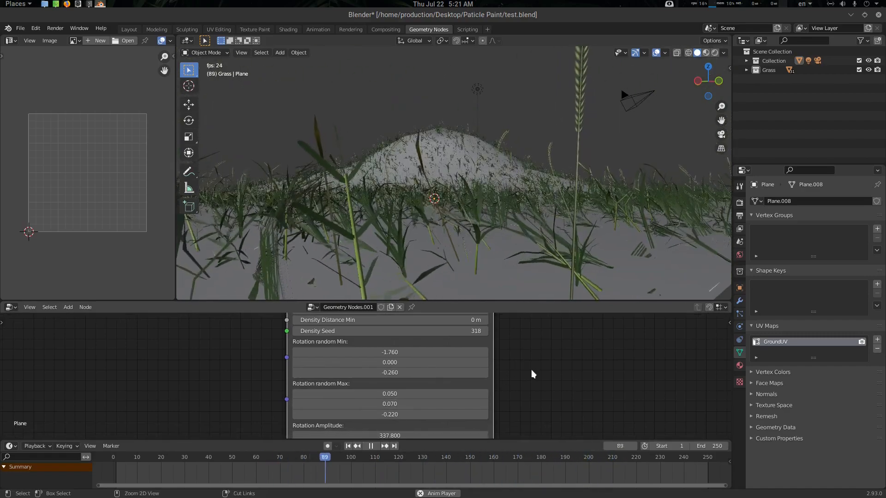
# Step: Try a Rotation random Min of -9.660 on the first axis, and undo all the Rotation random Min changes
pyautogui.rightClick(418, 353)
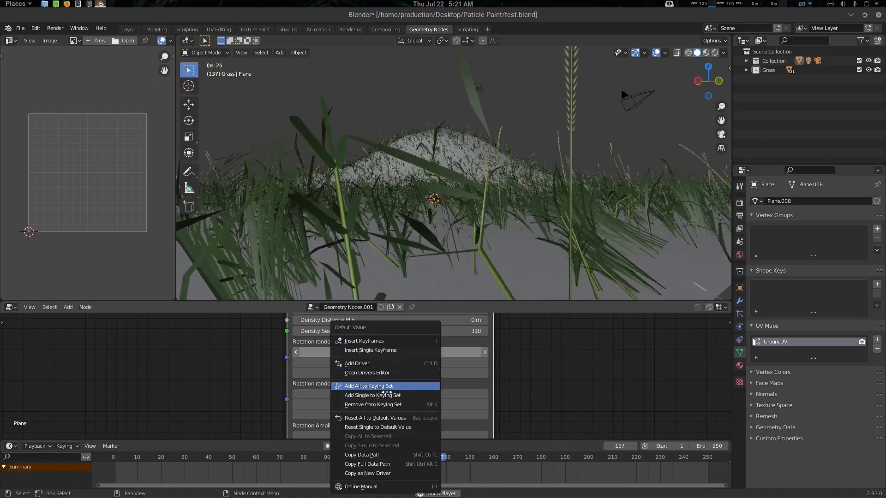
pyautogui.click(405, 418)
pyautogui.hotkey('ctrl', 'z')
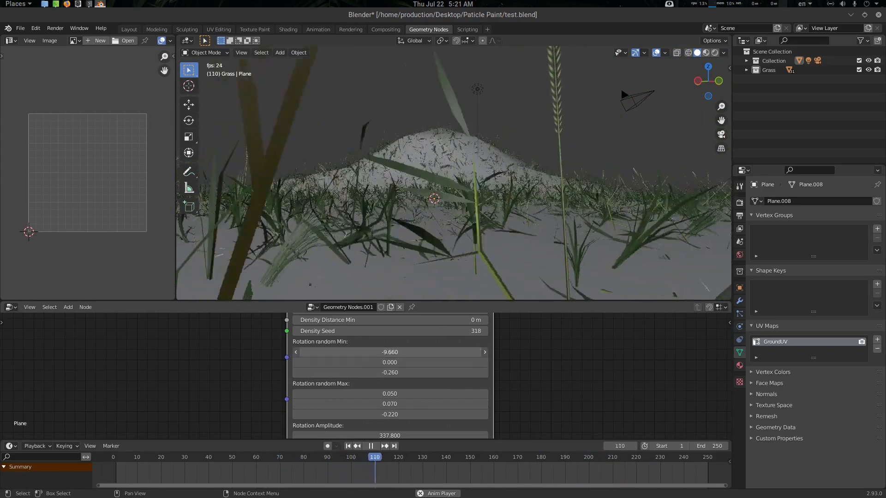
pyautogui.hotkey('ctrl', 'z')
pyautogui.hotkey('ctrl', 'z')
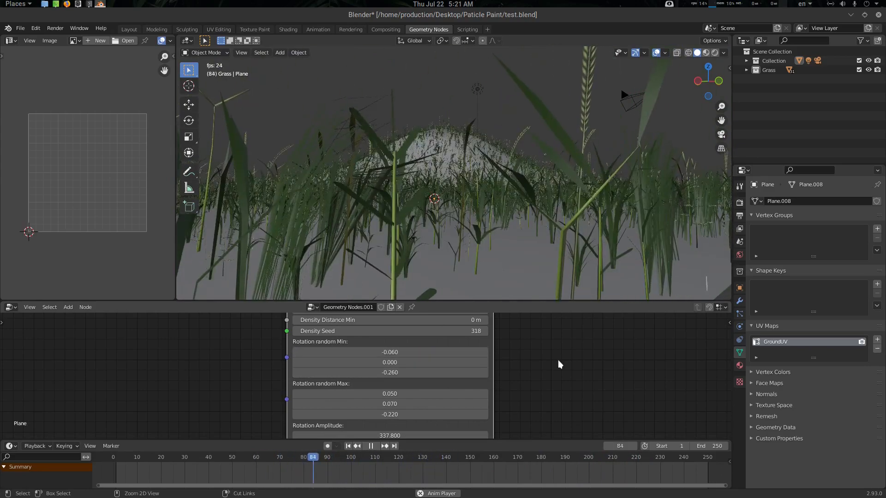
# Step: Enlarge the geometry node editor by raising its border with the 3D viewport, keeping the whole grass field in view
pyautogui.scroll(-10, 495, 248)
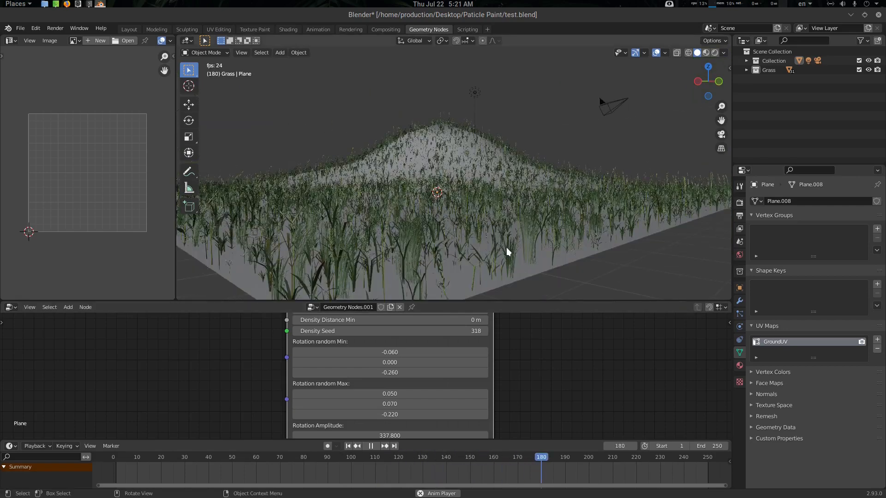
pyautogui.scroll(-5, 508, 243)
pyautogui.moveTo(524, 363); pyautogui.dragTo(531, 298, button='middle')
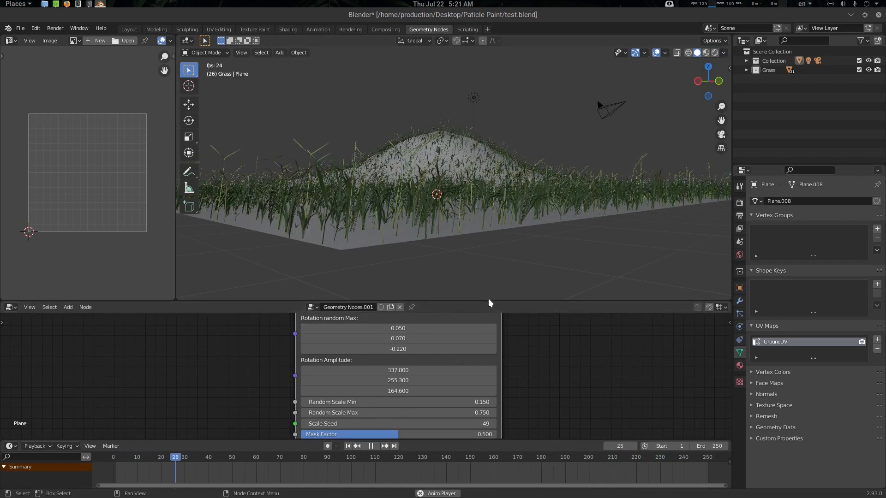
pyautogui.moveTo(488, 299); pyautogui.dragTo(500, 247)
# Step: Try Random Scale Min values of 0.450 and -7.350 and a different Random Scale Max, and undo the scale changes
pyautogui.moveTo(554, 365); pyautogui.dragTo(546, 383, button='middle')
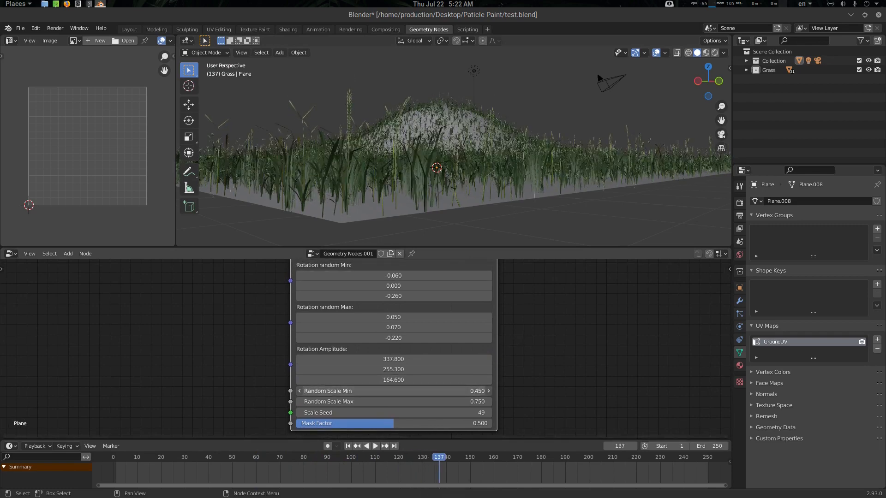
pyautogui.moveTo(393, 391)
pyautogui.mouseDown()
pyautogui.moveTo(421, 390)
pyautogui.moveTo(398, 390)
pyautogui.mouseUp()
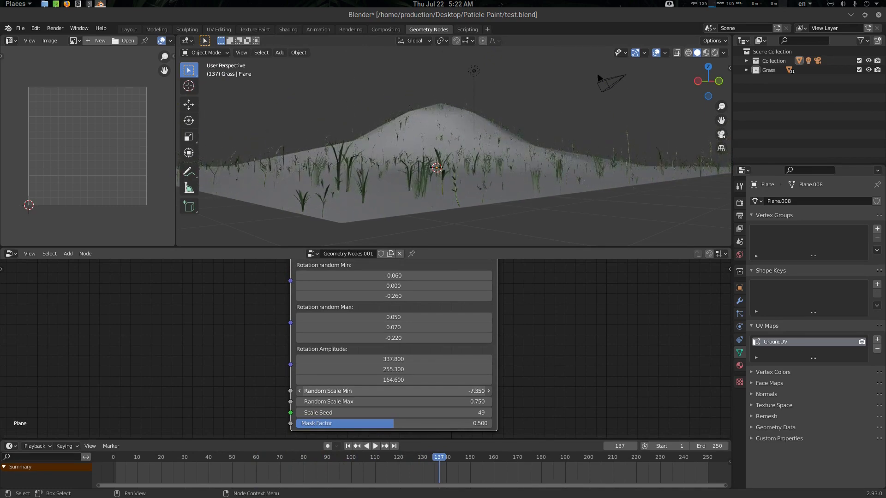
pyautogui.moveTo(466, 391); pyautogui.dragTo(541, 385)
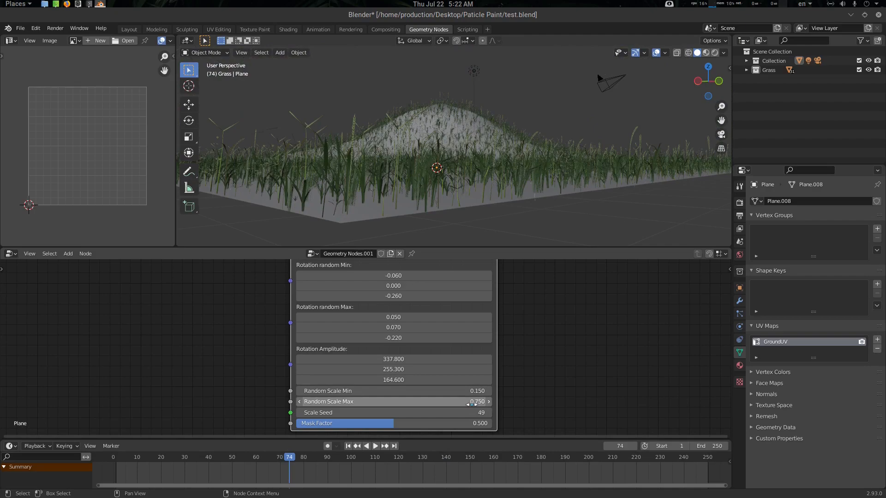
pyautogui.moveTo(472, 405)
pyautogui.mouseDown()
pyautogui.moveTo(545, 405)
pyautogui.moveTo(415, 413)
pyautogui.moveTo(462, 412)
pyautogui.mouseUp()
pyautogui.hotkey('ctrl', 'z')
pyautogui.hotkey('ctrl', 'z')
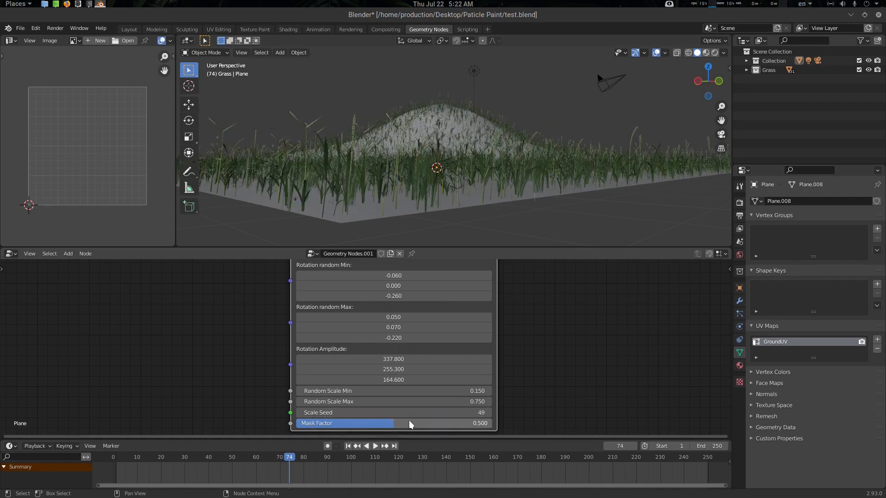
# Step: Try another Mask Factor on the grass field, and set it back to 0.500
pyautogui.moveTo(394, 428); pyautogui.dragTo(445, 423)
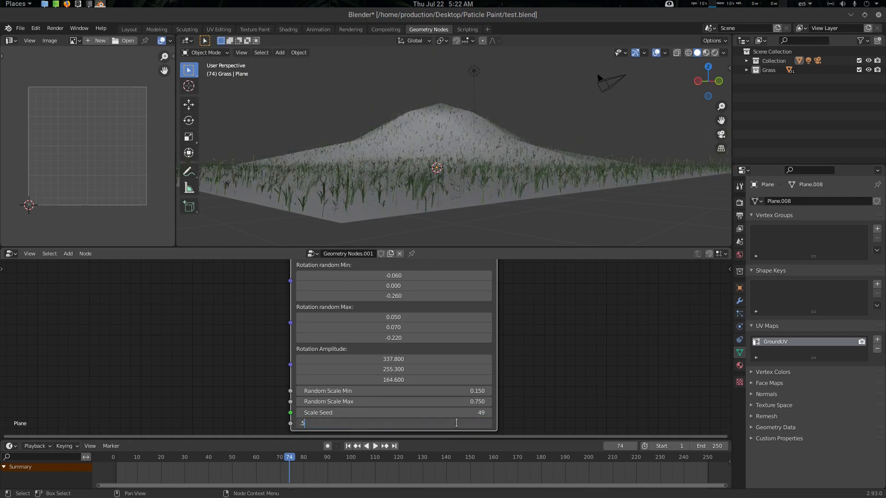
pyautogui.press('Return')
pyautogui.scroll(5, 481, 150)
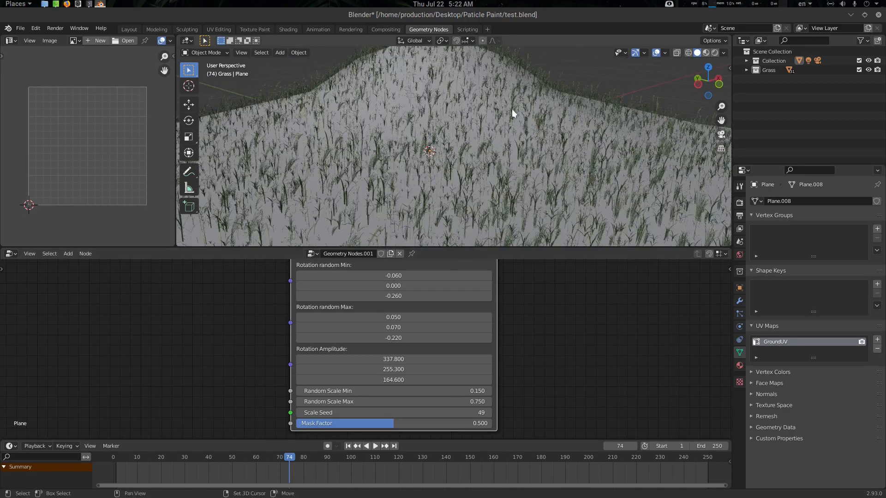
pyautogui.scroll(-4, 511, 109)
# Step: Select the ground plane and choose Particle Mask Tex as the geometry node's texture in the texture properties
pyautogui.click(480, 108)
pyautogui.moveTo(535, 134); pyautogui.dragTo(488, 103, button='middle')
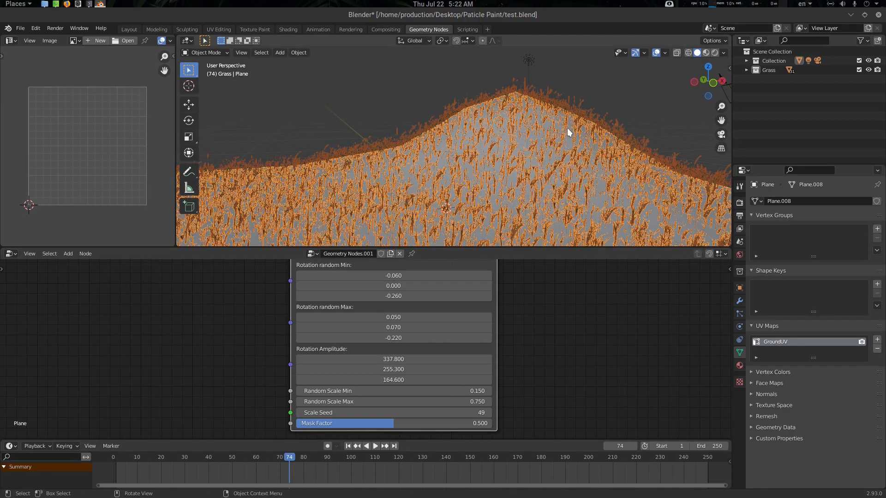
pyautogui.moveTo(619, 214); pyautogui.dragTo(542, 140, button='middle')
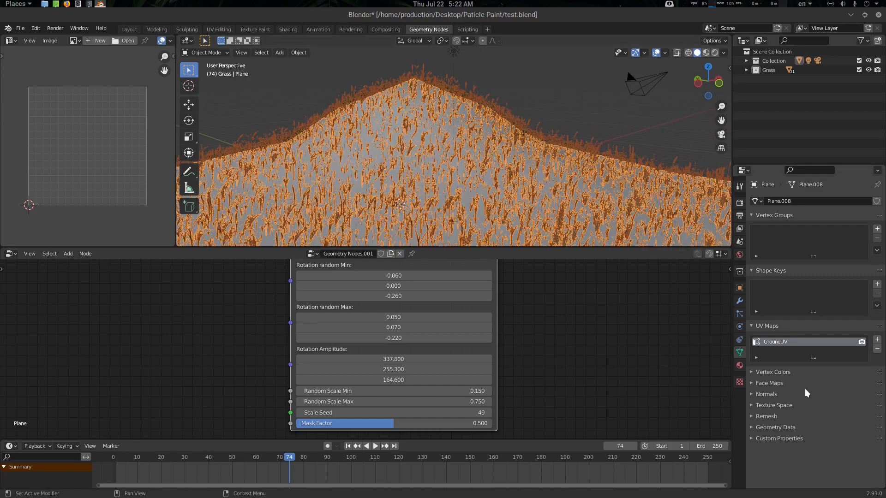
pyautogui.click(741, 384)
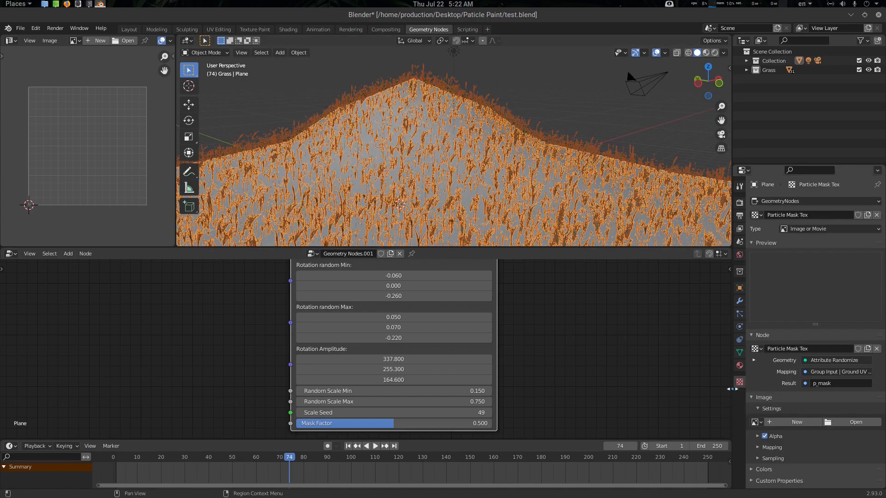
pyautogui.click(756, 349)
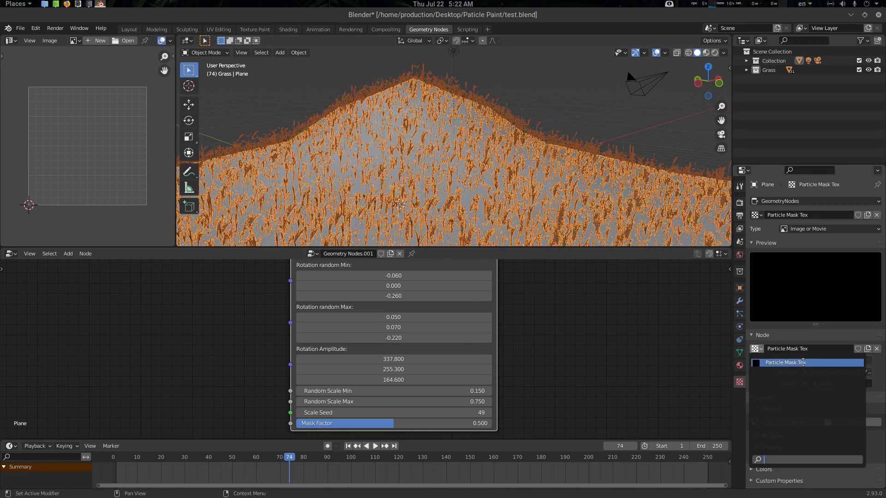
pyautogui.click(805, 363)
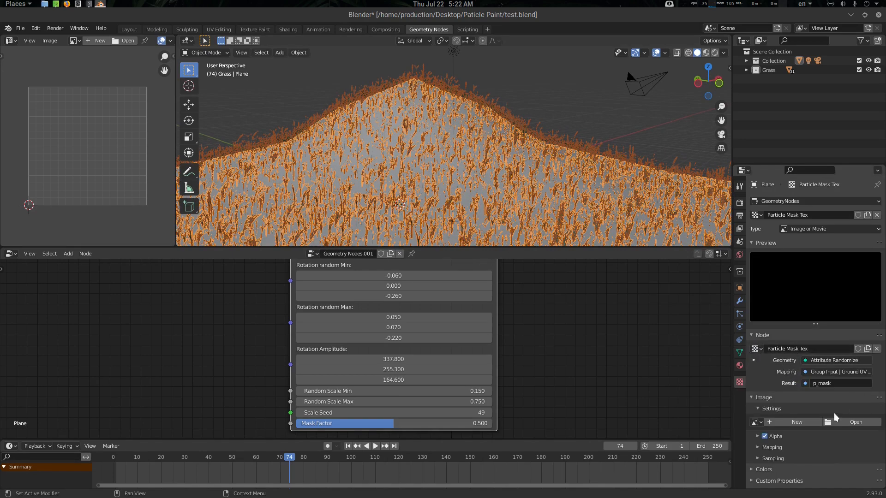
# Step: Create a blank black 1024 x 1024 px image named particlemask for the Particle Mask Tex texture
pyautogui.click(799, 422)
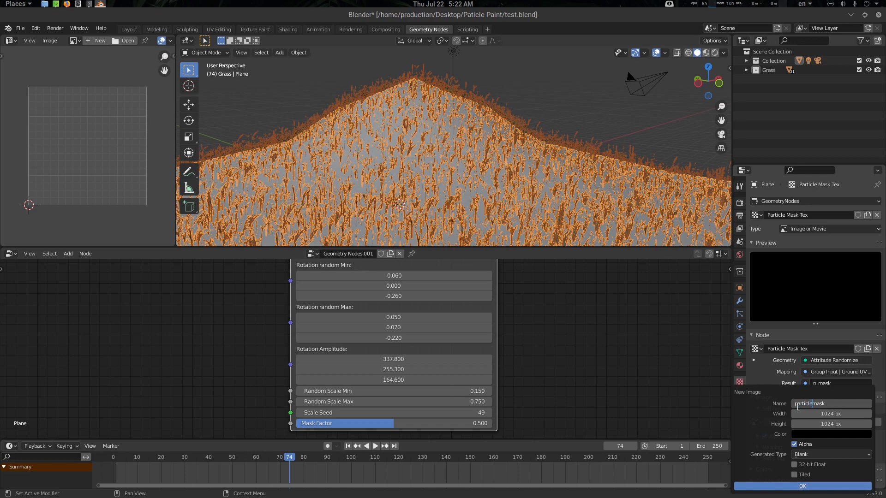
pyautogui.click(810, 487)
pyautogui.scroll(-4, 778, 399)
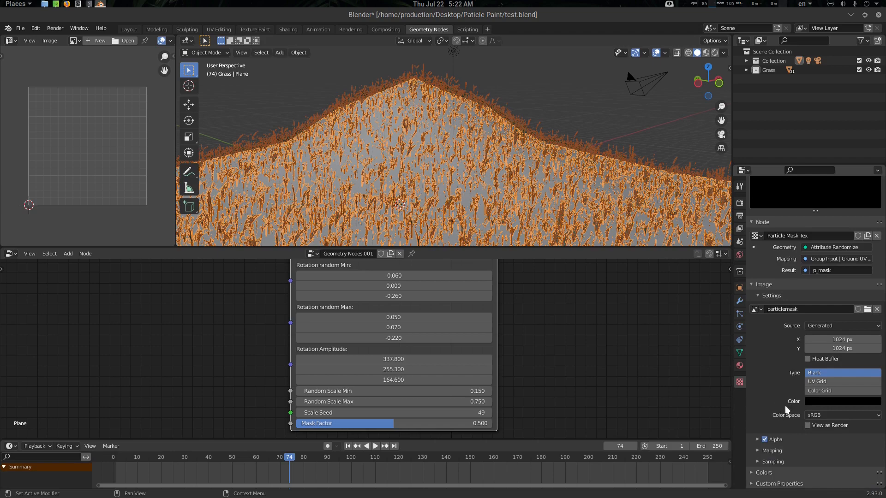
# Step: Show particlemask in the image editor and save it as particlemask.png in the Paticle Paint folder
pyautogui.moveTo(492, 198); pyautogui.dragTo(495, 196, button='middle')
pyautogui.click(74, 41)
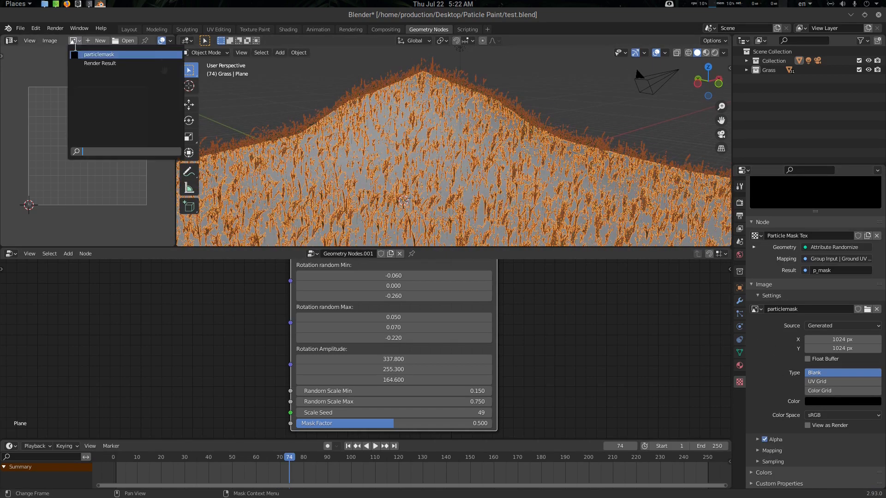
pyautogui.click(99, 54)
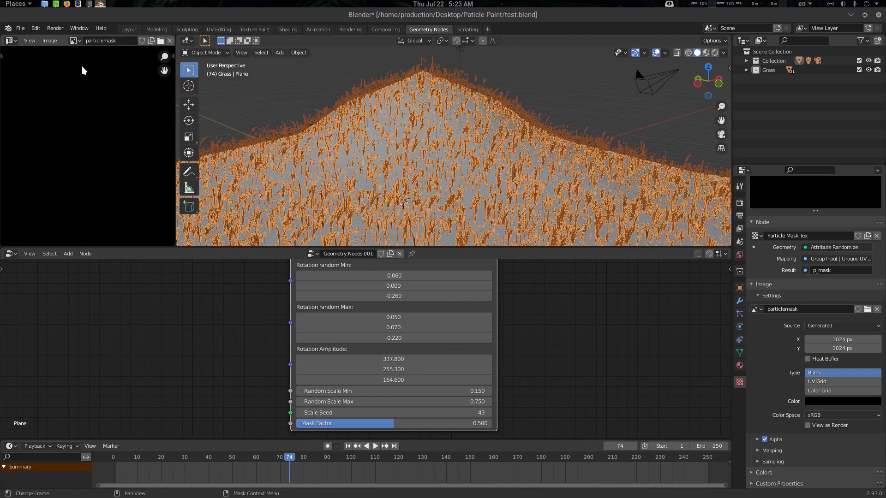
pyautogui.click(50, 42)
pyautogui.click(61, 115)
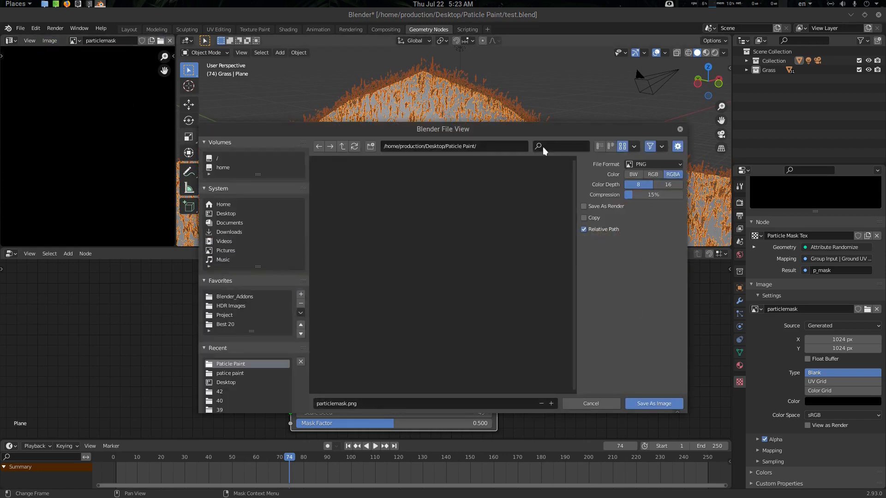
pyautogui.click(651, 404)
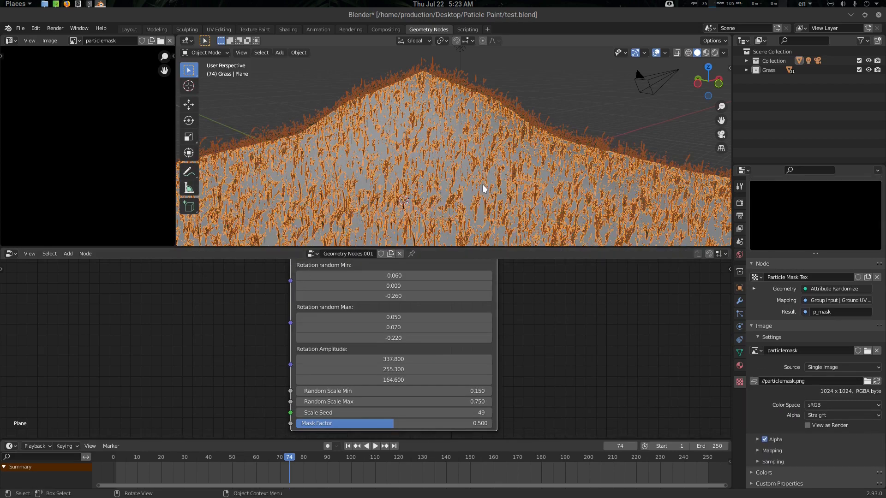
# Step: Switch the ground plane to Texture Paint mode with most of the grass field in view
pyautogui.scroll(-5, 491, 161)
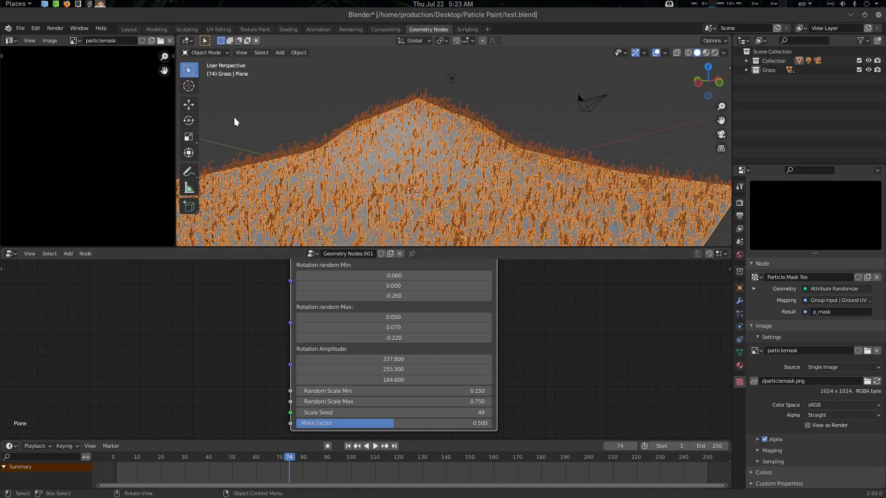
pyautogui.scroll(-2, 491, 161)
pyautogui.moveTo(485, 164); pyautogui.dragTo(479, 142, button='middle')
pyautogui.hotkey('ctrl', 'Tab')
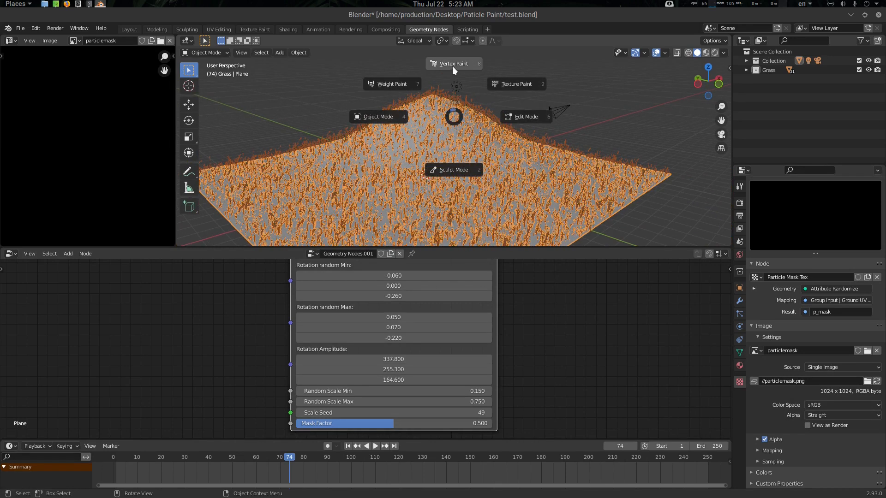
pyautogui.click(496, 85)
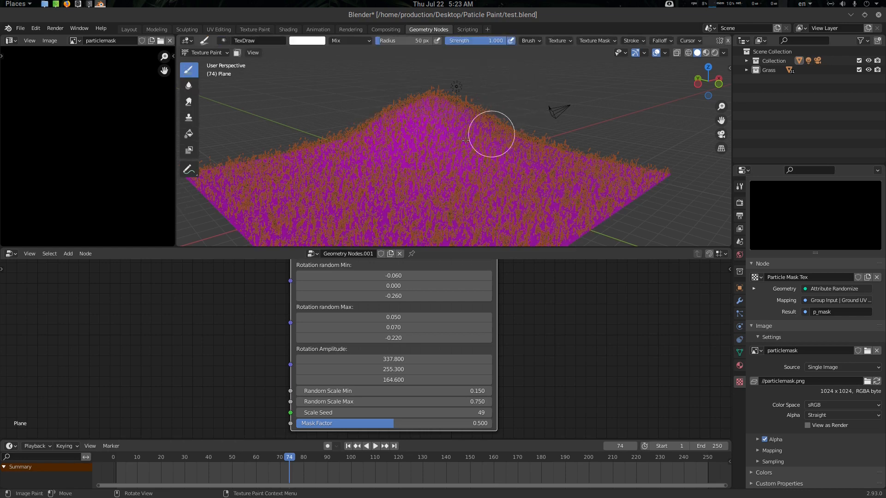
# Step: Set particlemask as the single-image texture slot to paint on the plane
pyautogui.moveTo(465, 140); pyautogui.dragTo(441, 146, button='middle')
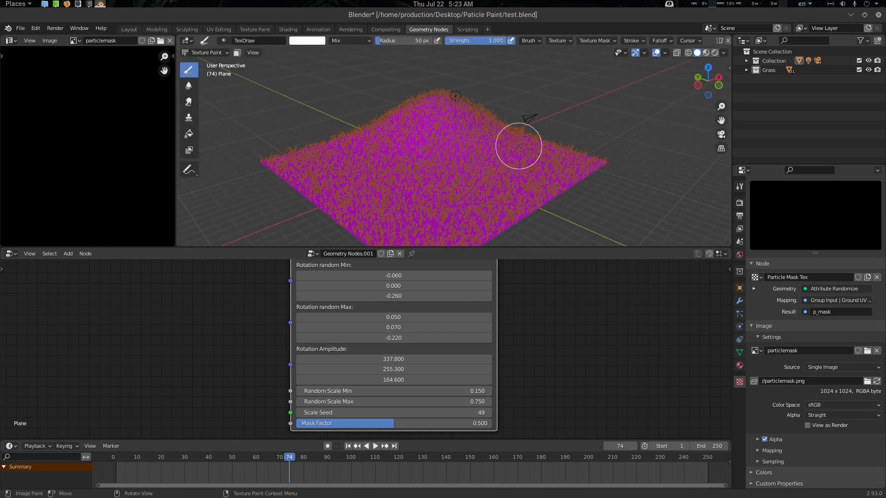
pyautogui.press('n')
pyautogui.click(725, 110)
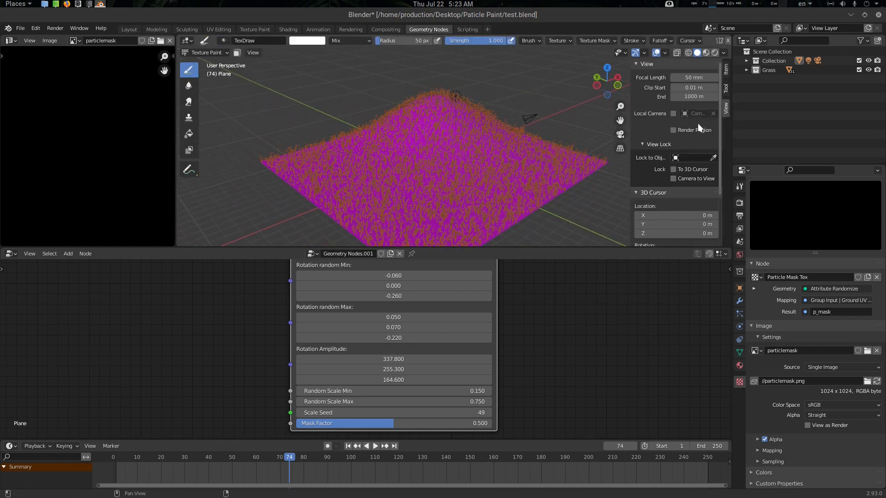
pyautogui.scroll(-3, 666, 143)
pyautogui.click(724, 88)
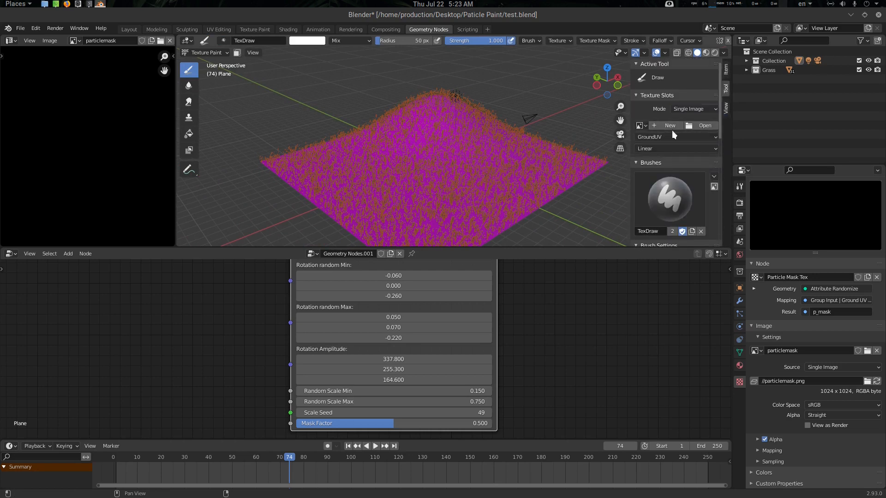
pyautogui.click(641, 126)
pyautogui.click(667, 138)
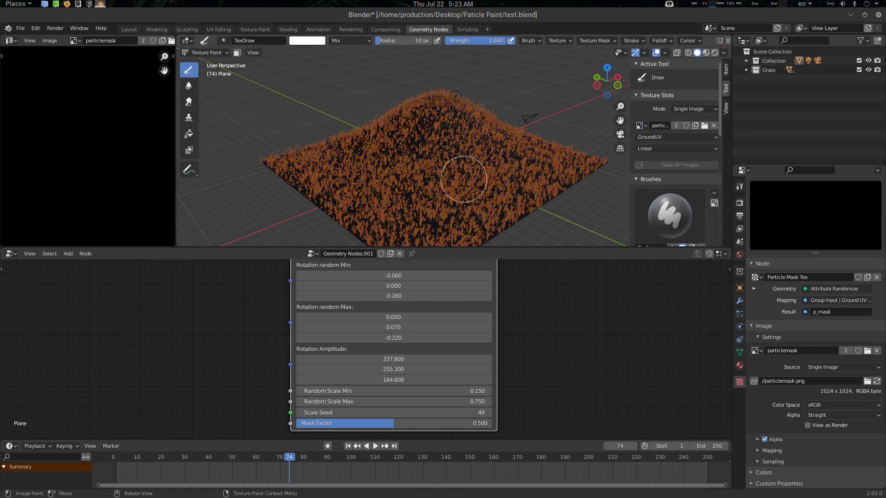
# Step: Paint a white patch across the upper front of the hill with the 50 px brush at strength 1.000
pyautogui.scroll(4, 466, 178)
pyautogui.scroll(-2, 494, 110)
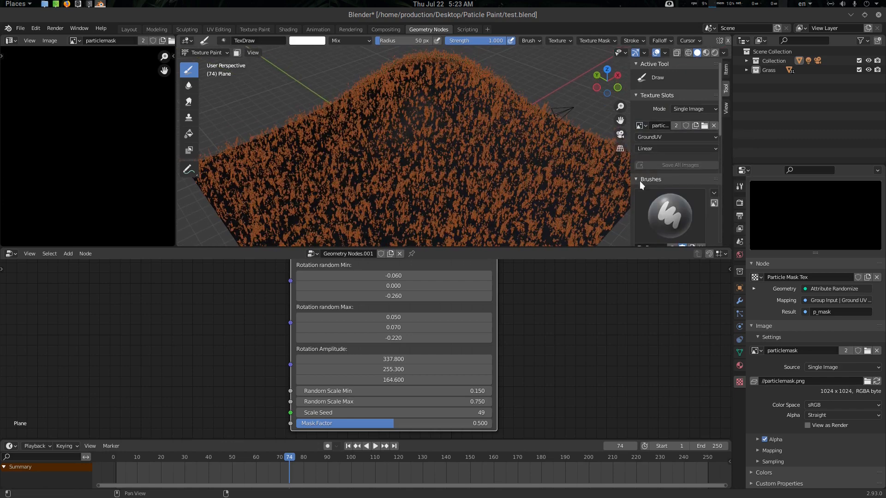
pyautogui.scroll(-7, 696, 176)
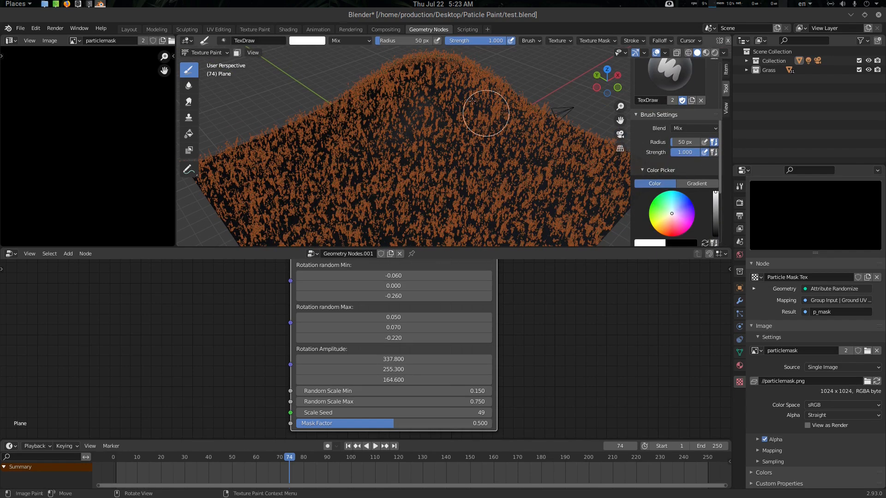
pyautogui.moveTo(472, 100); pyautogui.dragTo(469, 145, button='middle')
pyautogui.moveTo(469, 109); pyautogui.dragTo(404, 129)
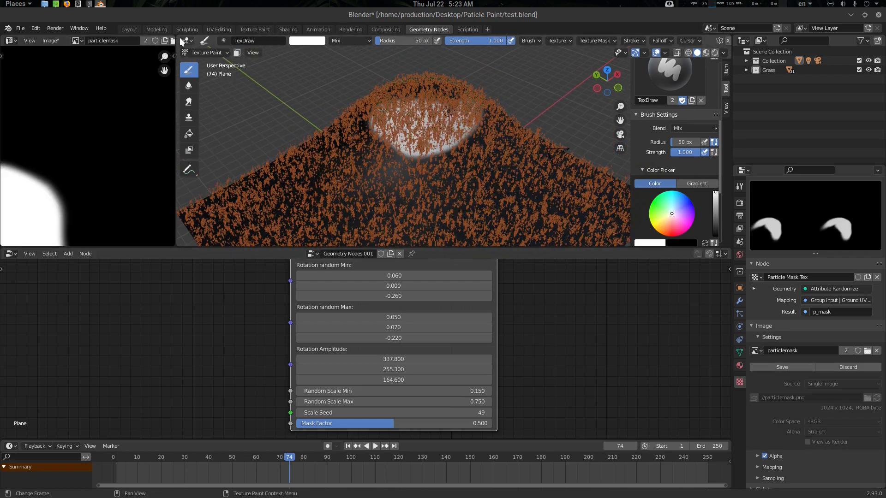
# Step: Extend the 3D viewport over the image editor and turn off the viewport overlays
pyautogui.moveTo(178, 35); pyautogui.dragTo(69, 116)
pyautogui.scroll(5, 424, 125)
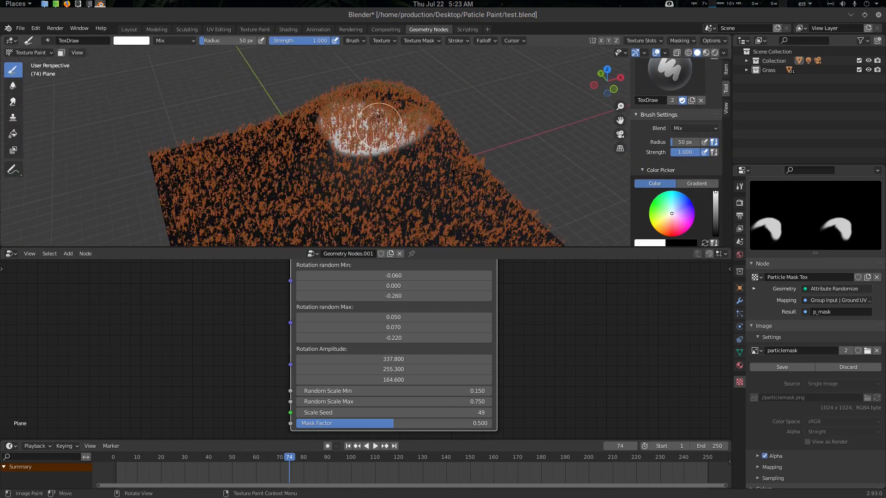
pyautogui.moveTo(424, 125); pyautogui.dragTo(423, 141, button='middle')
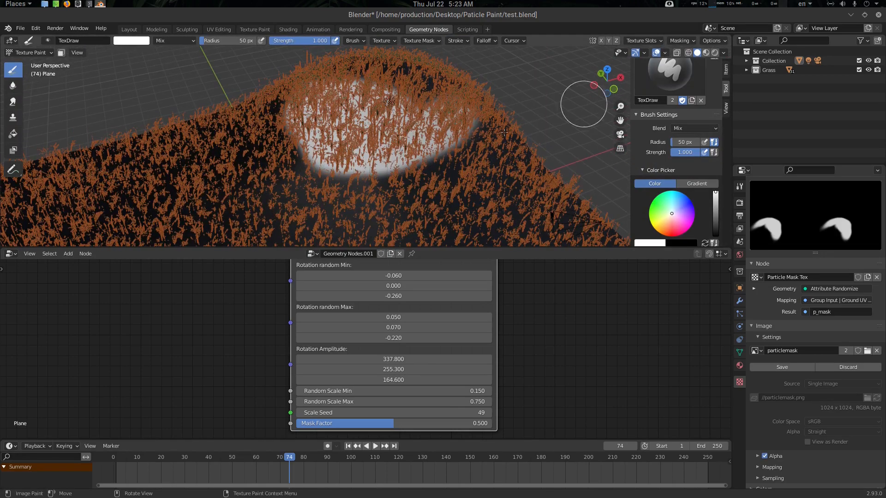
pyautogui.moveTo(504, 133); pyautogui.dragTo(544, 106, button='middle')
pyautogui.click(656, 53)
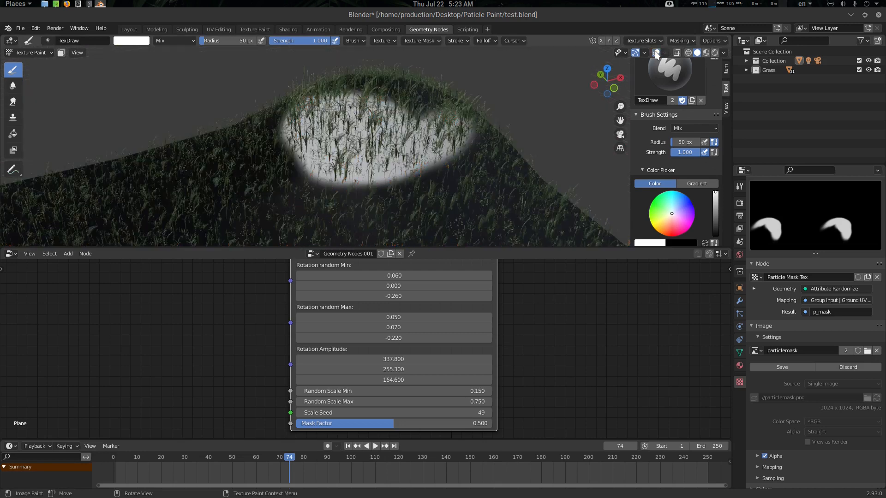
# Step: Set the Mask Factor to 1.000 and return to Object Mode to check the masked grass
pyautogui.moveTo(439, 111)
pyautogui.mouseDown(button='middle')
pyautogui.moveTo(417, 134)
pyautogui.moveTo(406, 175)
pyautogui.mouseUp(button='middle')
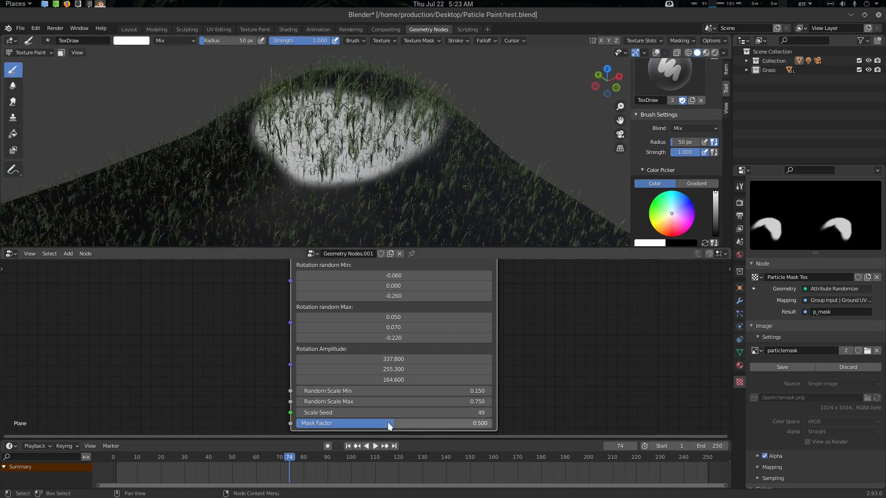
pyautogui.moveTo(388, 426); pyautogui.dragTo(487, 426)
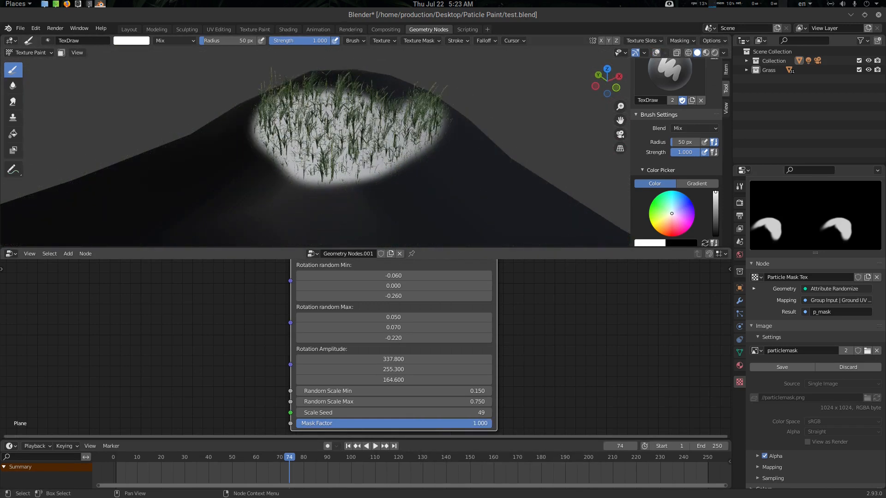
pyautogui.moveTo(464, 152)
pyautogui.mouseDown(button='middle')
pyautogui.moveTo(451, 174)
pyautogui.moveTo(397, 166)
pyautogui.moveTo(369, 134)
pyautogui.moveTo(442, 140)
pyautogui.moveTo(432, 129)
pyautogui.mouseUp(button='middle')
pyautogui.hotkey('ctrl', 'Tab')
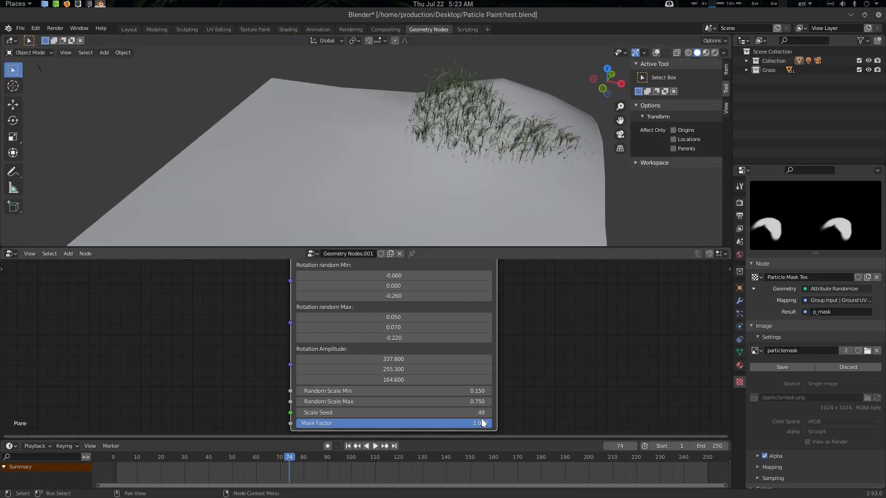
pyautogui.moveTo(459, 423); pyautogui.dragTo(490, 423)
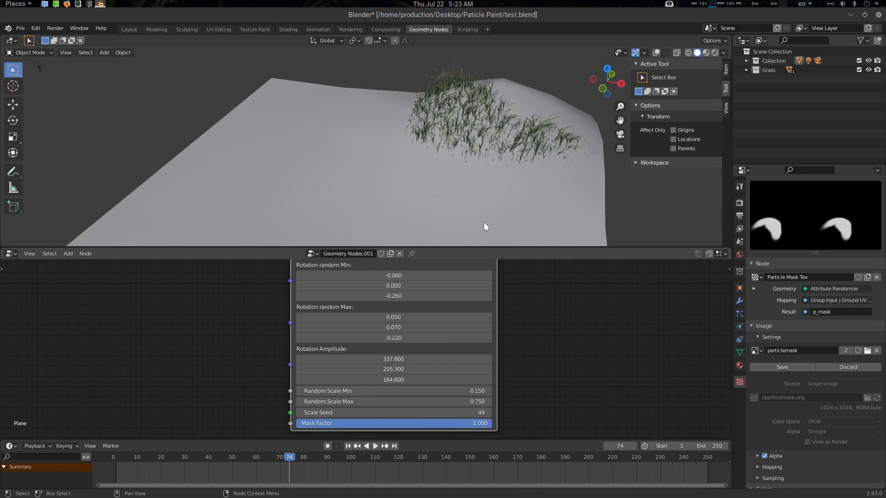
# Step: Switch the ground plane from Object Mode back to Texture Paint mode
pyautogui.hotkey('ctrl', 'Tab')
pyautogui.click(536, 110)
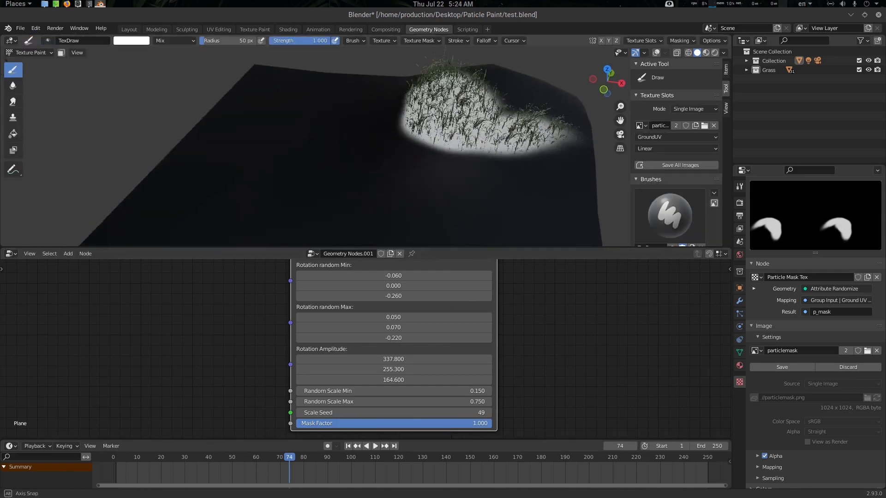
# Step: Paint white mask strokes with the 50 px brush down the hill's side and in a band across its front slope
pyautogui.moveTo(438, 99); pyautogui.dragTo(442, 138, button='middle')
pyautogui.scroll(3, 449, 171)
pyautogui.moveTo(449, 171); pyautogui.dragTo(465, 149, button='middle')
pyautogui.moveTo(465, 148)
pyautogui.keyDown('ctrl'); pyautogui.mouseDown()
pyautogui.moveTo(468, 138)
pyautogui.moveTo(451, 162)
pyautogui.moveTo(383, 192)
pyautogui.mouseUp(); pyautogui.keyUp('ctrl')
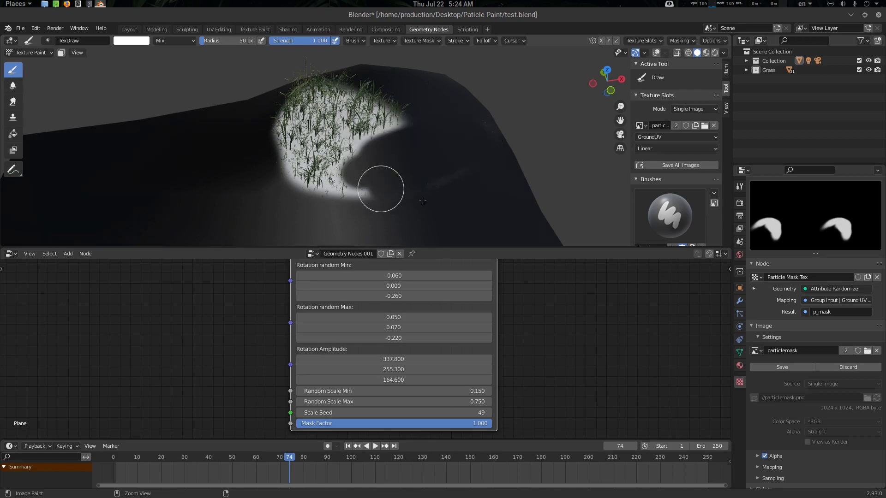
pyautogui.moveTo(383, 192); pyautogui.dragTo(423, 117, button='middle')
pyautogui.keyDown('ctrl'); pyautogui.moveTo(423, 117); pyautogui.dragTo(392, 105); pyautogui.keyUp('ctrl')
pyautogui.moveTo(392, 106)
pyautogui.mouseDown(button='middle')
pyautogui.moveTo(430, 162)
pyautogui.moveTo(426, 138)
pyautogui.mouseUp(button='middle')
pyautogui.keyDown('ctrl'); pyautogui.moveTo(417, 126); pyautogui.dragTo(477, 114); pyautogui.keyUp('ctrl')
pyautogui.moveTo(477, 113); pyautogui.dragTo(386, 184, button='middle')
pyautogui.moveTo(385, 184)
pyautogui.mouseDown()
pyautogui.moveTo(401, 181)
pyautogui.moveTo(241, 201)
pyautogui.moveTo(242, 154)
pyautogui.moveTo(507, 173)
pyautogui.moveTo(403, 209)
pyautogui.moveTo(548, 213)
pyautogui.mouseUp()
pyautogui.moveTo(547, 214)
pyautogui.keyDown('shift'); pyautogui.mouseDown(button='middle')
pyautogui.moveTo(468, 213)
pyautogui.moveTo(471, 172)
pyautogui.moveTo(457, 157)
pyautogui.mouseUp(button='middle'); pyautogui.keyUp('shift')
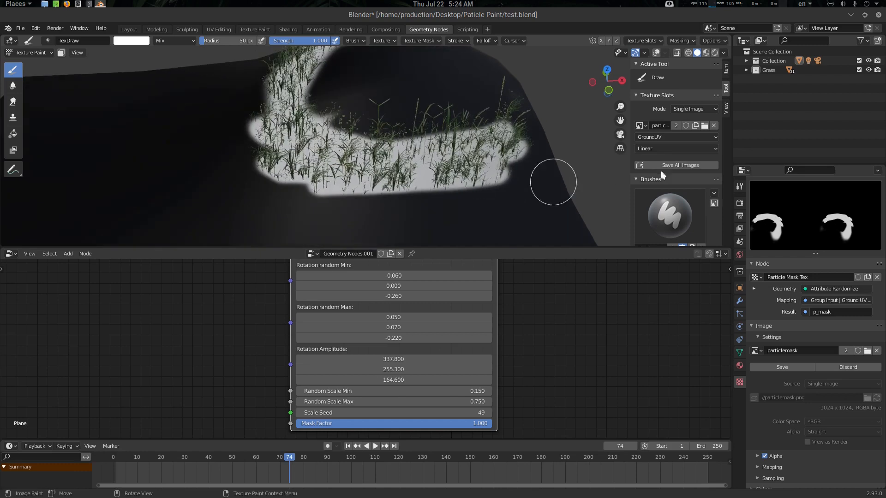
# Step: Change the brush colour to mid grey and paint over parts of the white band on the hill's front
pyautogui.scroll(-10, 660, 171)
pyautogui.moveTo(716, 165); pyautogui.dragTo(715, 181)
pyautogui.moveTo(497, 160)
pyautogui.mouseDown()
pyautogui.moveTo(419, 178)
pyautogui.moveTo(371, 211)
pyautogui.mouseUp()
pyautogui.scroll(2, 371, 212)
pyautogui.moveTo(371, 211)
pyautogui.keyDown('shift'); pyautogui.mouseDown(button='middle')
pyautogui.moveTo(519, 198)
pyautogui.moveTo(368, 167)
pyautogui.mouseUp(button='middle'); pyautogui.keyUp('shift')
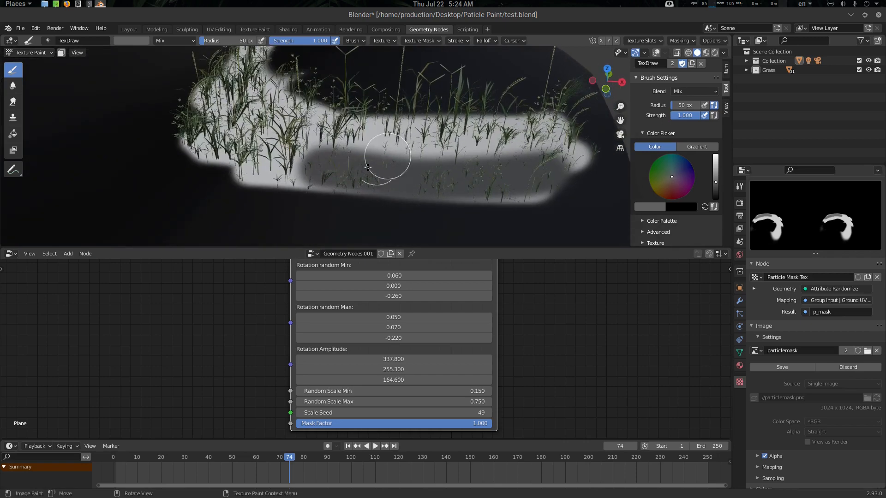
pyautogui.moveTo(375, 139); pyautogui.dragTo(484, 168)
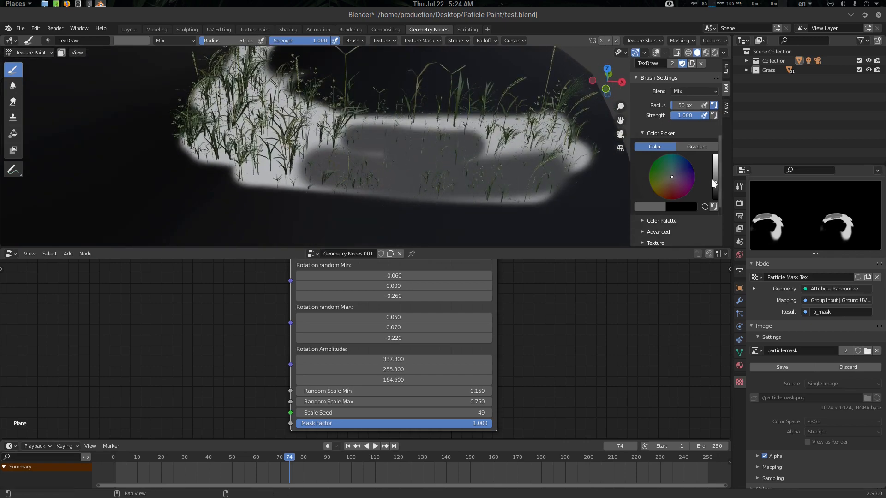
# Step: Change the brush colour back to white and paint a broad area across the ground in front of the hill
pyautogui.moveTo(712, 179); pyautogui.dragTo(715, 156)
pyautogui.moveTo(450, 164)
pyautogui.mouseDown()
pyautogui.moveTo(439, 192)
pyautogui.moveTo(402, 189)
pyautogui.mouseUp()
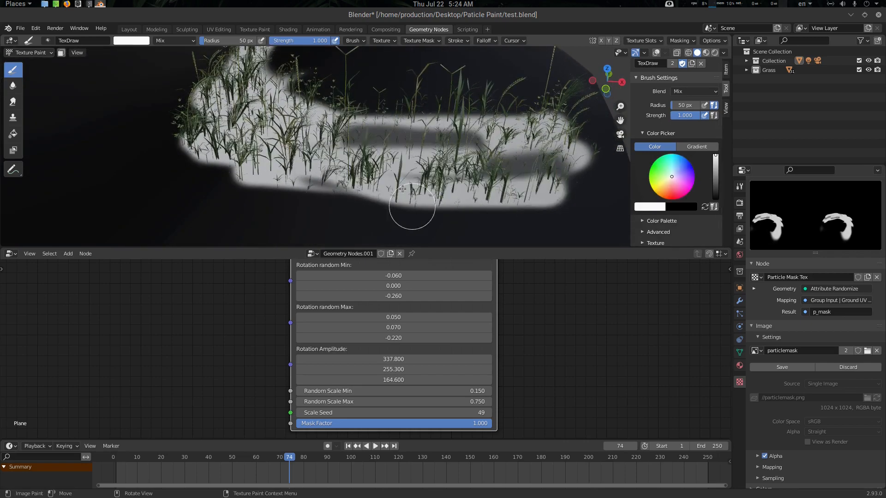
pyautogui.scroll(-6, 403, 188)
pyautogui.moveTo(235, 171)
pyautogui.mouseDown()
pyautogui.moveTo(232, 201)
pyautogui.moveTo(267, 191)
pyautogui.moveTo(424, 203)
pyautogui.mouseUp()
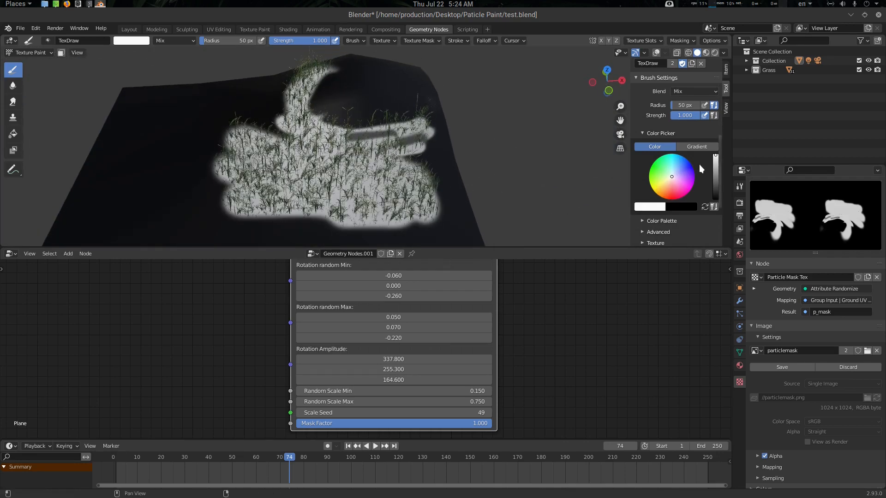
# Step: Darken the brush colour to grey and paint over the hill's top and front slope
pyautogui.moveTo(719, 168); pyautogui.dragTo(715, 173)
pyautogui.moveTo(397, 152); pyautogui.dragTo(418, 155, button='middle')
pyautogui.moveTo(405, 167); pyautogui.dragTo(372, 130)
pyautogui.moveTo(430, 152)
pyautogui.mouseDown()
pyautogui.moveTo(348, 154)
pyautogui.moveTo(407, 175)
pyautogui.mouseUp()
pyautogui.moveTo(407, 175)
pyautogui.mouseDown(button='middle')
pyautogui.moveTo(436, 132)
pyautogui.moveTo(441, 148)
pyautogui.moveTo(438, 135)
pyautogui.mouseUp(button='middle')
# Step: Return the ground plane to Object Mode and inspect the grass on the painted areas
pyautogui.hotkey('ctrl', 'Tab')
pyautogui.scroll(3, 440, 164)
pyautogui.moveTo(440, 165); pyautogui.dragTo(451, 168, button='middle')
pyautogui.scroll(-2, 452, 172)
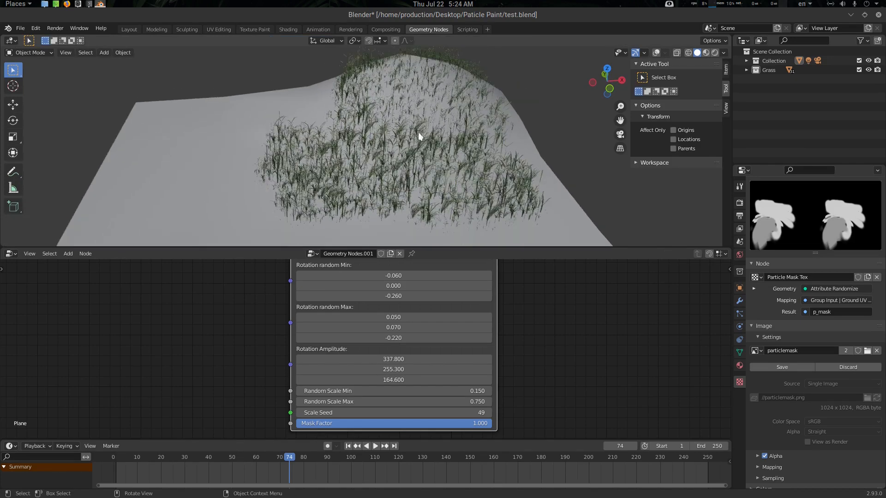
# Step: Set the Particle Painter's Random Scale Min to 0.510, Random Scale Max to 0.940 and Mask Factor to 0.634
pyautogui.moveTo(520, 303)
pyautogui.mouseDown(button='middle')
pyautogui.moveTo(514, 320)
pyautogui.moveTo(515, 295)
pyautogui.mouseUp(button='middle')
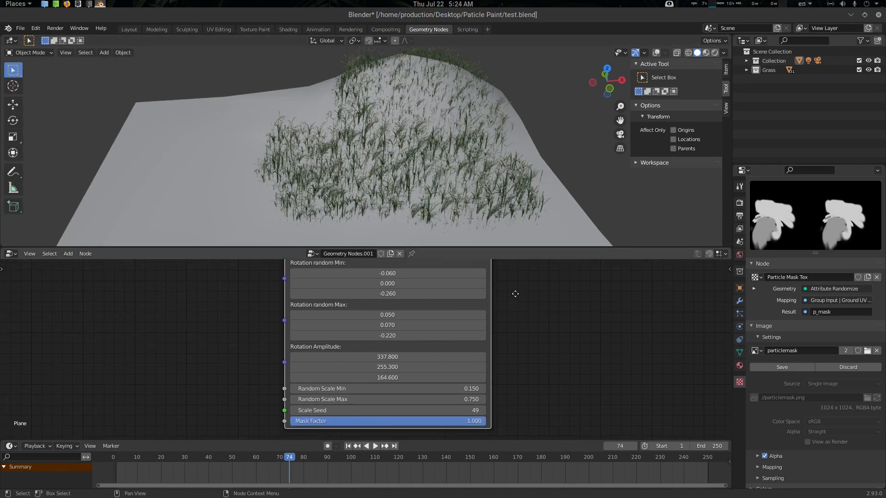
pyautogui.moveTo(454, 383)
pyautogui.mouseDown()
pyautogui.moveTo(482, 383)
pyautogui.moveTo(466, 393)
pyautogui.moveTo(489, 394)
pyautogui.moveTo(473, 416)
pyautogui.moveTo(403, 415)
pyautogui.mouseUp()
pyautogui.moveTo(416, 145); pyautogui.dragTo(465, 142, button='middle')
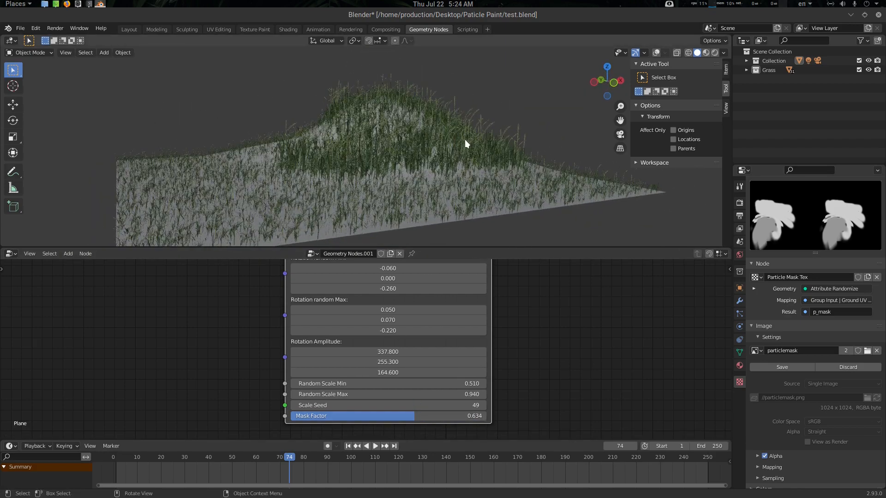
# Step: Hide the 3D viewport's sidebar and save the painted particlemask image
pyautogui.press('n')
pyautogui.scroll(-2, 475, 139)
pyautogui.scroll(-5, 551, 321)
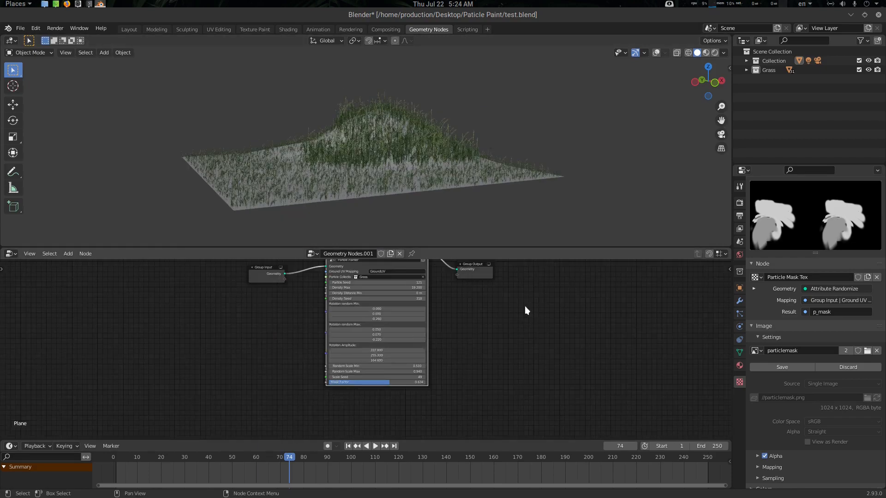
pyautogui.scroll(2, 511, 334)
pyautogui.scroll(5, 438, 159)
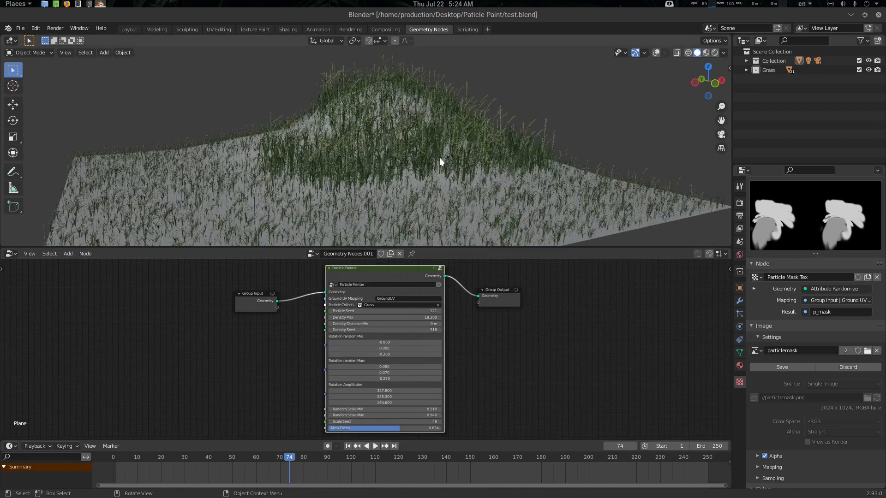
pyautogui.scroll(-3, 462, 140)
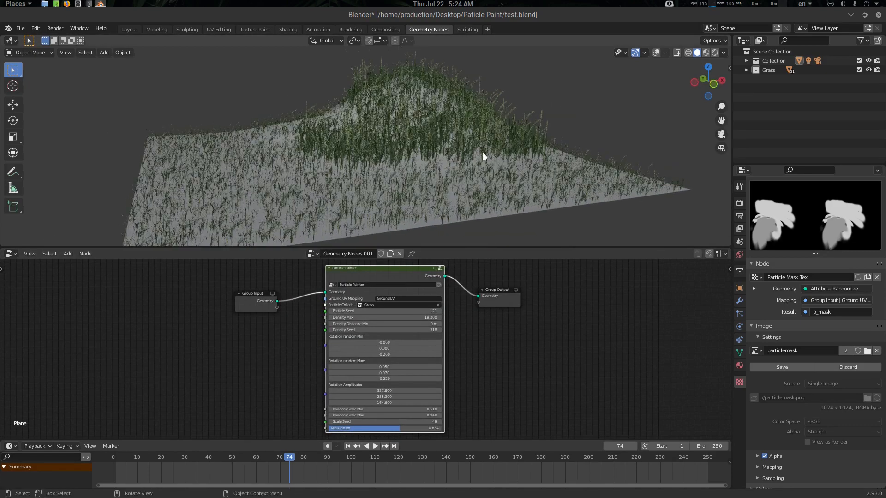
pyautogui.click(781, 366)
pyautogui.moveTo(485, 165)
pyautogui.mouseDown(button='middle')
pyautogui.moveTo(439, 154)
pyautogui.moveTo(441, 145)
pyautogui.moveTo(489, 150)
pyautogui.mouseUp(button='middle')
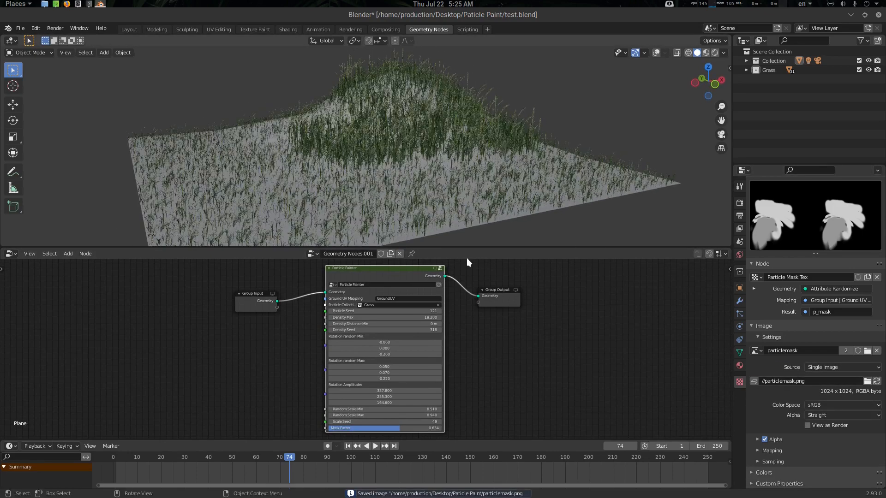
# Step: Play the animation and examine the grass movement on the hill from near and far
pyautogui.scroll(5, 433, 300)
pyautogui.moveTo(521, 332)
pyautogui.mouseDown(button='middle')
pyautogui.moveTo(519, 377)
pyautogui.moveTo(525, 346)
pyautogui.mouseUp(button='middle')
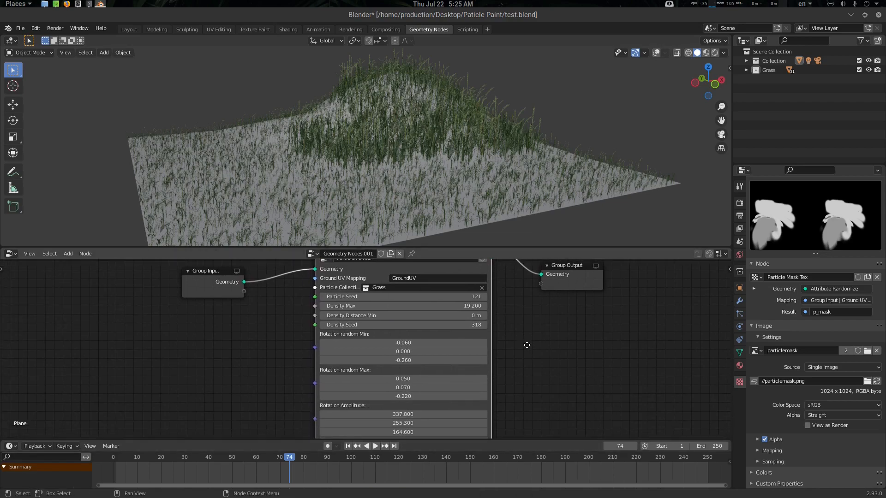
pyautogui.press('space')
pyautogui.moveTo(422, 165); pyautogui.dragTo(444, 151, button='middle')
pyautogui.scroll(3, 433, 151)
pyautogui.scroll(-3, 461, 151)
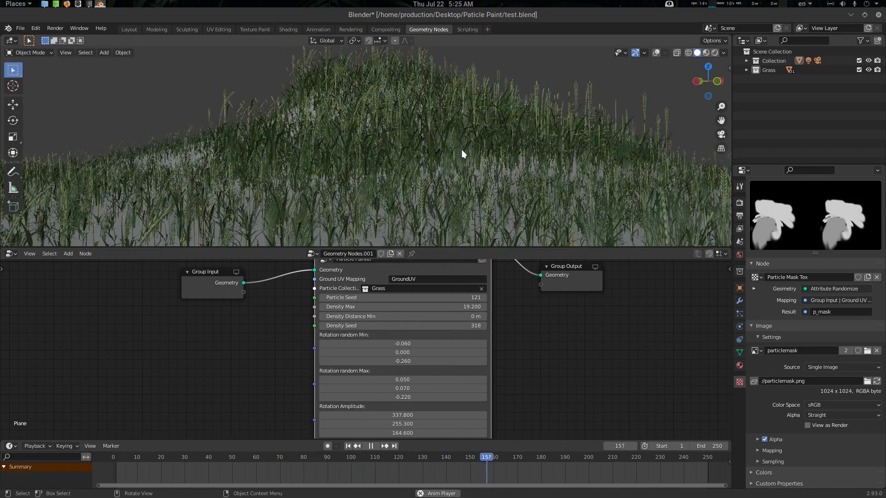
pyautogui.scroll(-4, 462, 150)
pyautogui.scroll(2, 461, 150)
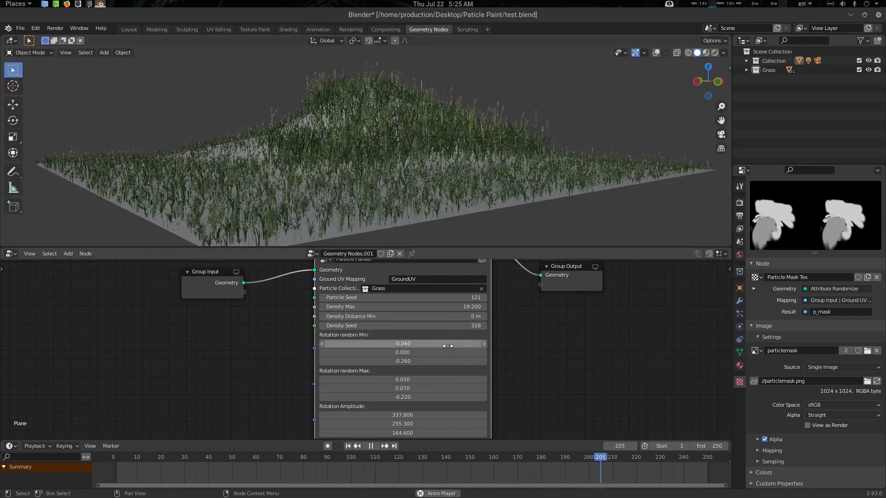
# Step: Set the second Rotation Amplitude value of the Particle Painter to 73.600
pyautogui.moveTo(492, 392); pyautogui.dragTo(494, 357, button='middle')
pyautogui.moveTo(454, 389); pyautogui.dragTo(408, 389)
pyautogui.scroll(4, 463, 135)
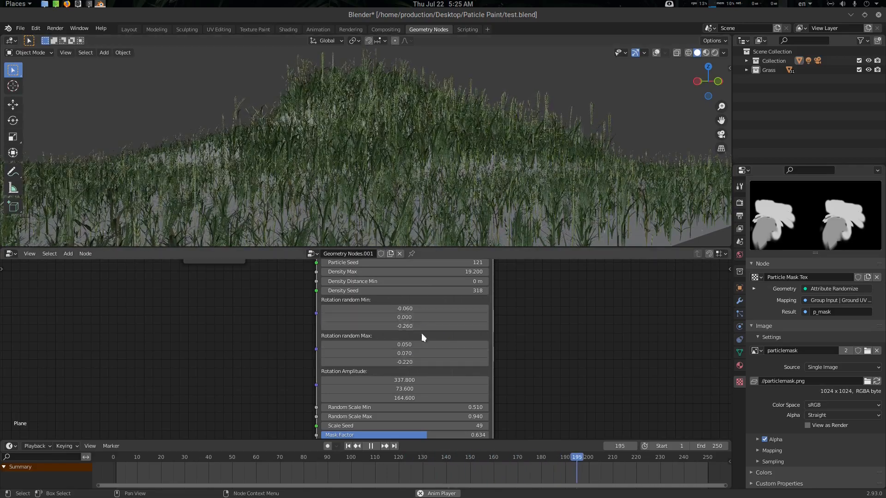
# Step: Set the first Rotation random Max value to 0.550, check the grass movement up close and stop the playback
pyautogui.moveTo(404, 344); pyautogui.dragTo(473, 345)
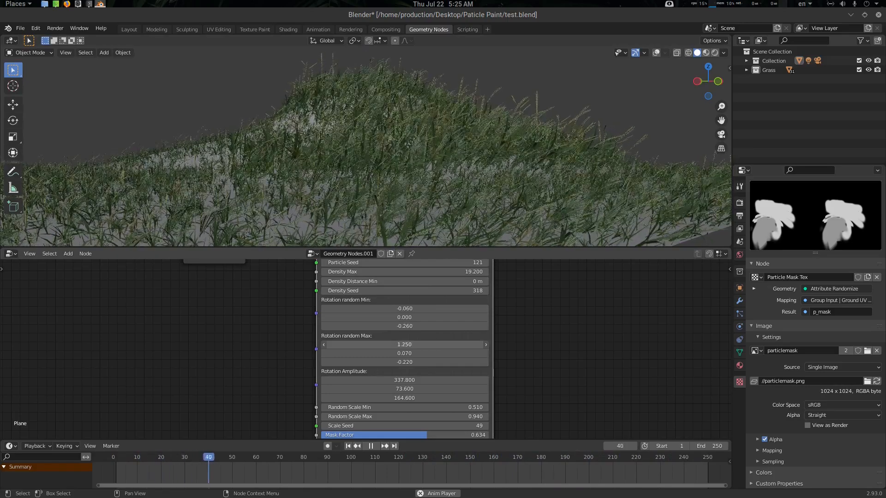
pyautogui.keyDown('ctrl'); pyautogui.scroll(-10, 404, 344); pyautogui.keyUp('ctrl')
pyautogui.keyDown('ctrl'); pyautogui.scroll(-1, 404, 344); pyautogui.keyUp('ctrl')
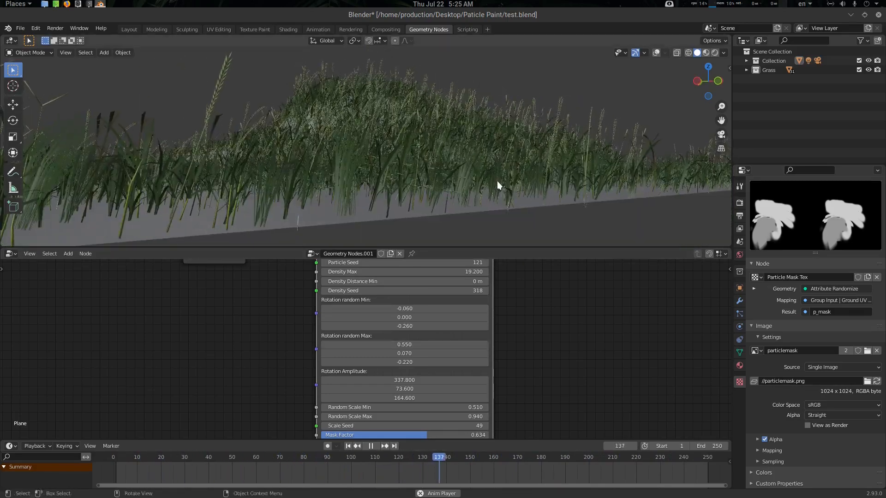
pyautogui.scroll(4, 511, 189)
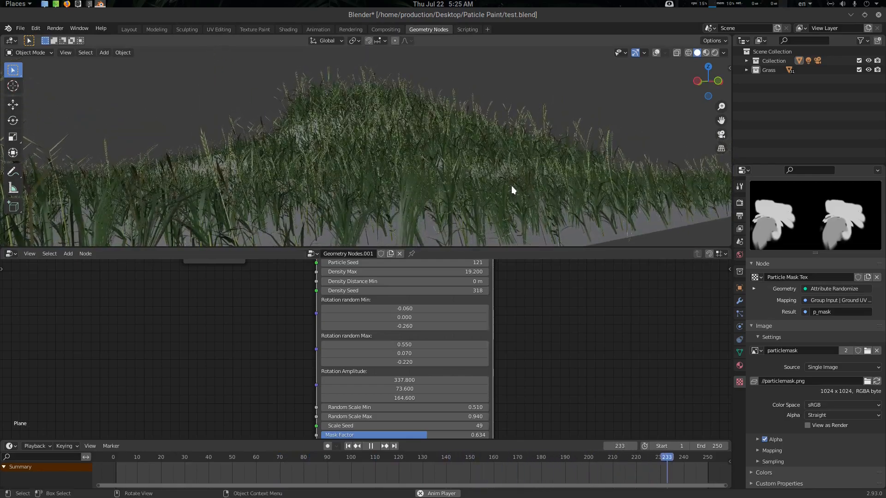
pyautogui.press('space')
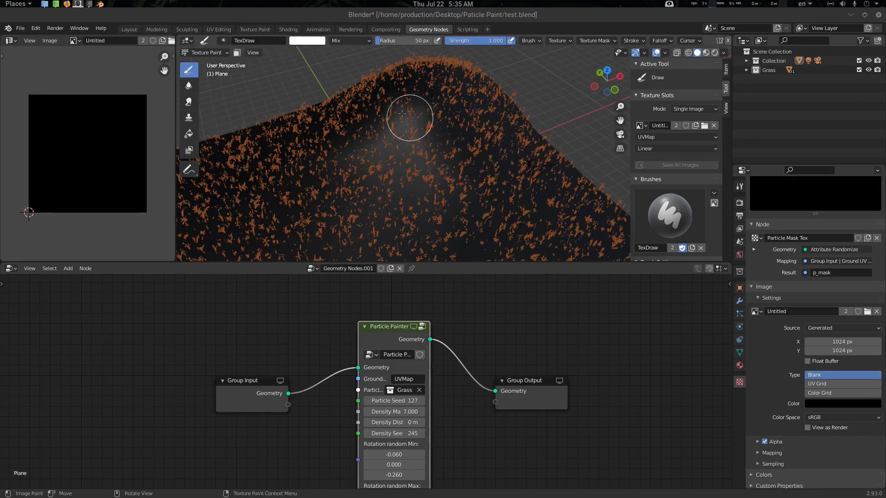
# Step: Paint a white patch near the hill's top on the black Untitled texture with the 50 px brush
pyautogui.moveTo(401, 114); pyautogui.dragTo(408, 117, button='middle')
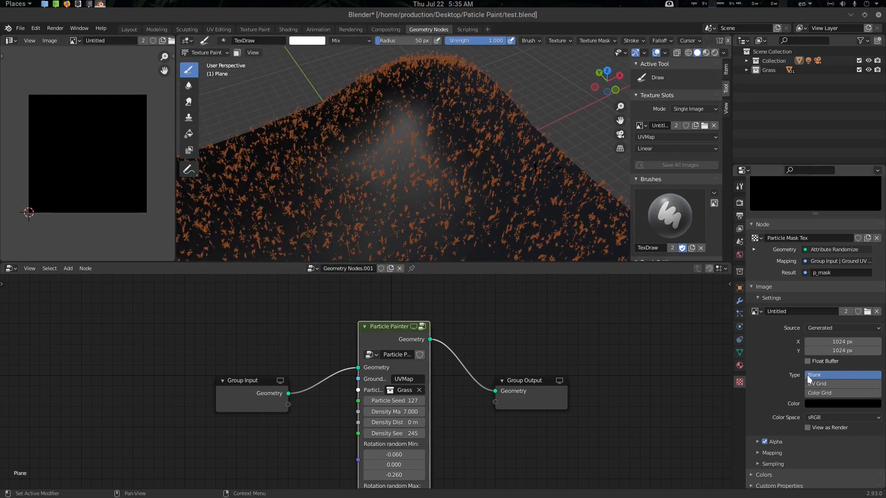
pyautogui.moveTo(479, 136); pyautogui.dragTo(485, 147, button='middle')
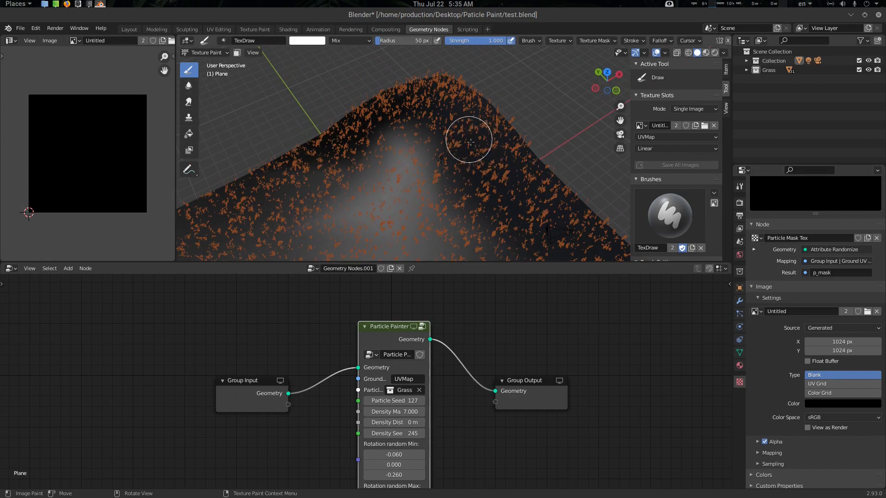
pyautogui.moveTo(438, 147); pyautogui.dragTo(404, 135)
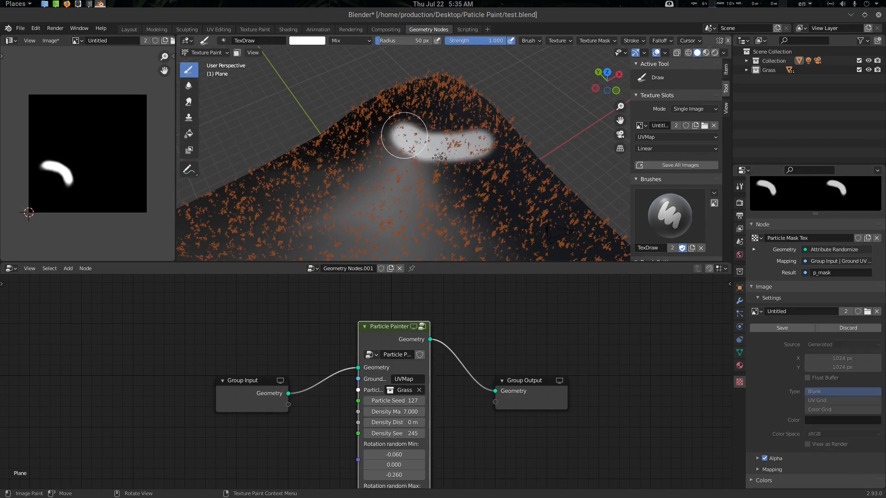
pyautogui.moveTo(473, 181); pyautogui.dragTo(475, 160, button='middle')
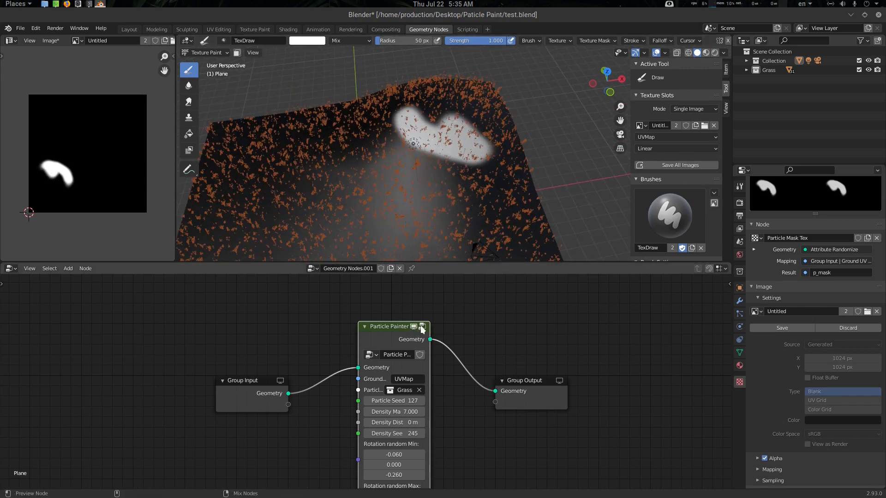
pyautogui.moveTo(409, 160); pyautogui.dragTo(431, 162, button='middle')
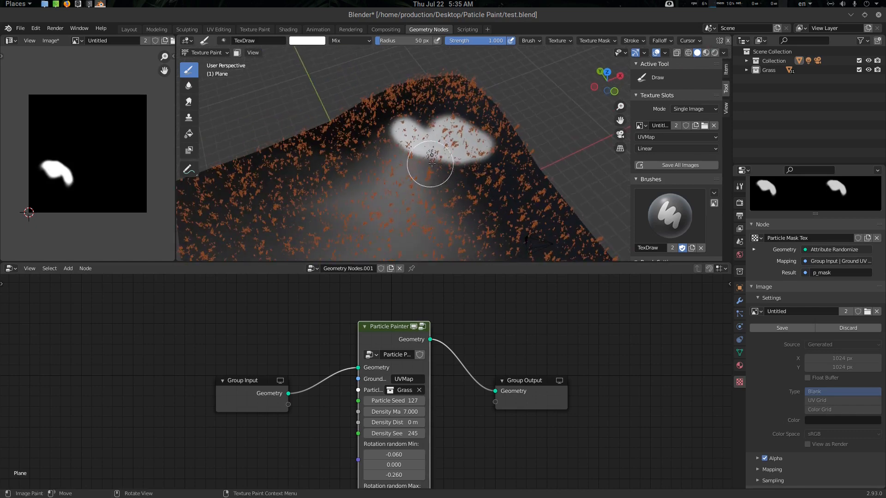
# Step: Save the painted mask image as Untitled.png in the Paticle Paint folder
pyautogui.click(50, 41)
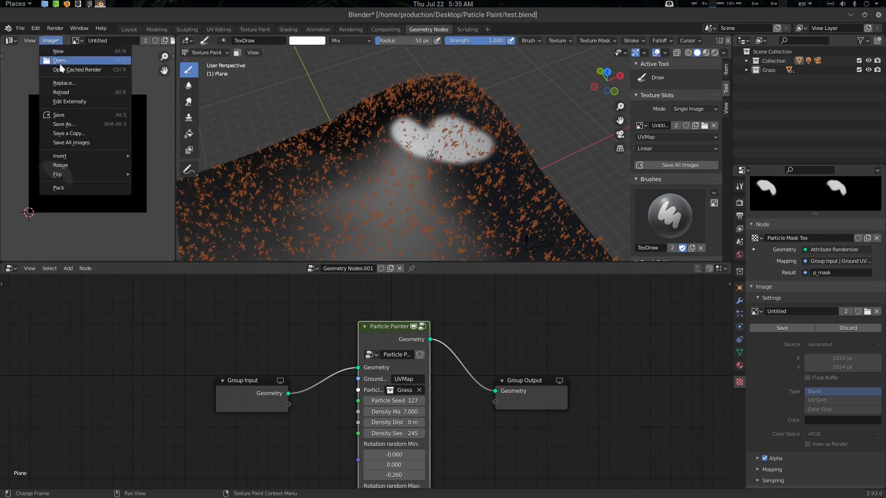
pyautogui.click(73, 114)
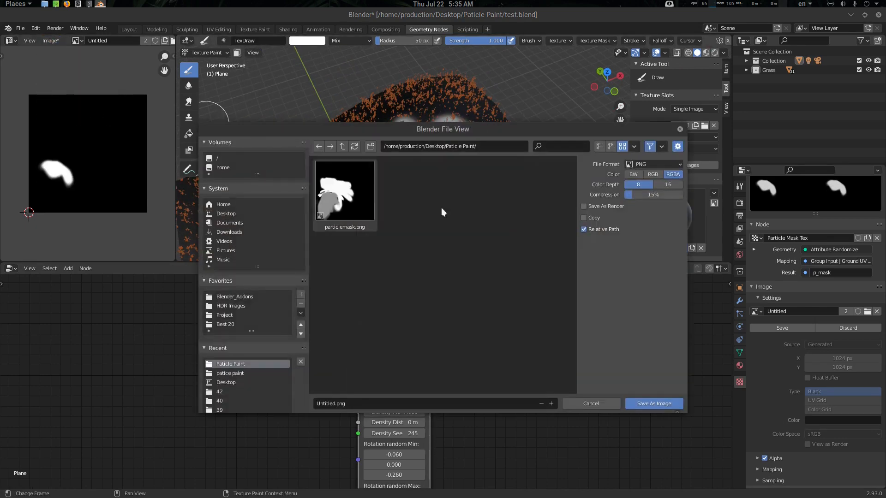
pyautogui.click(663, 403)
# Step: Paint more white on the mask over the hill's crest and down its front slope
pyautogui.moveTo(478, 187); pyautogui.dragTo(464, 145, button='middle')
pyautogui.moveTo(452, 100)
pyautogui.mouseDown()
pyautogui.moveTo(487, 162)
pyautogui.moveTo(455, 173)
pyautogui.mouseUp()
pyautogui.moveTo(496, 186); pyautogui.dragTo(472, 180, button='middle')
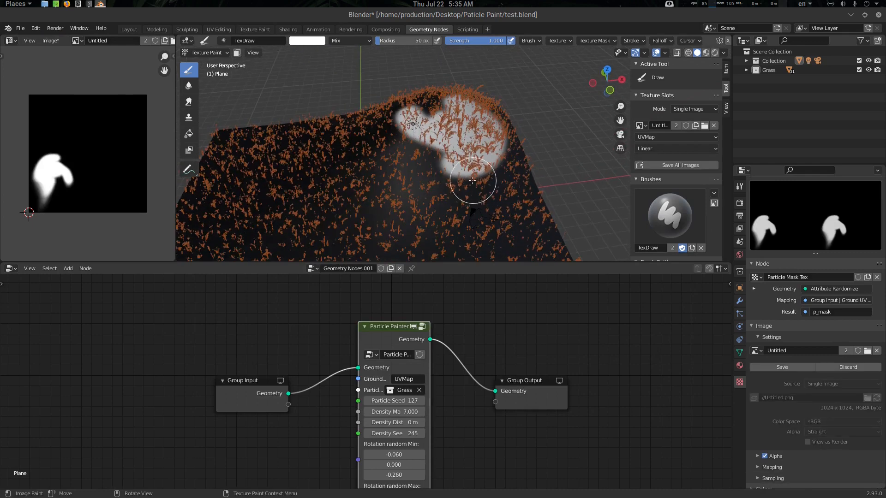
pyautogui.moveTo(472, 181); pyautogui.dragTo(386, 210)
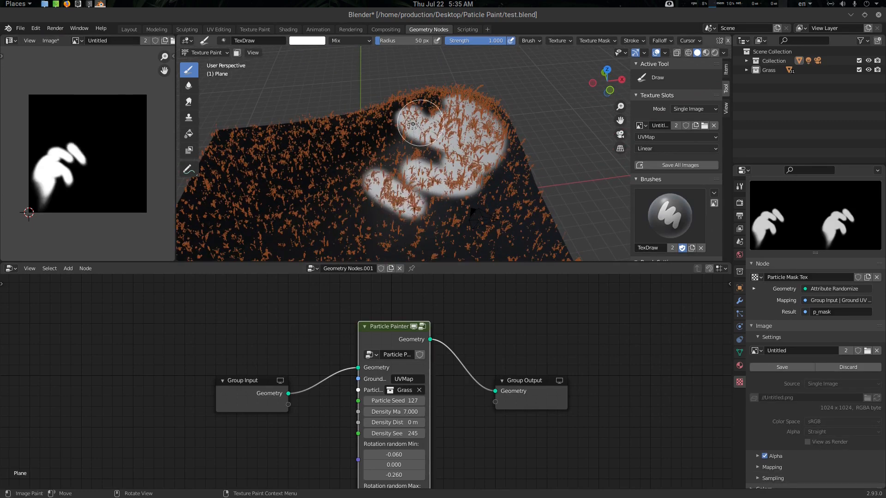
# Step: Set the Particle Painter's Mask Factor to 1.000
pyautogui.moveTo(478, 173); pyautogui.dragTo(486, 174, button='middle')
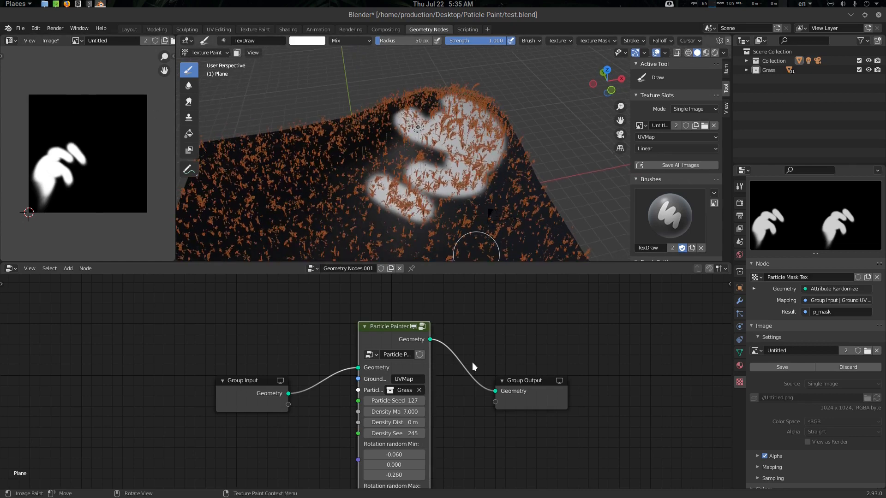
pyautogui.moveTo(445, 415); pyautogui.dragTo(445, 311, button='middle')
pyautogui.moveTo(452, 433); pyautogui.dragTo(464, 332, button='middle')
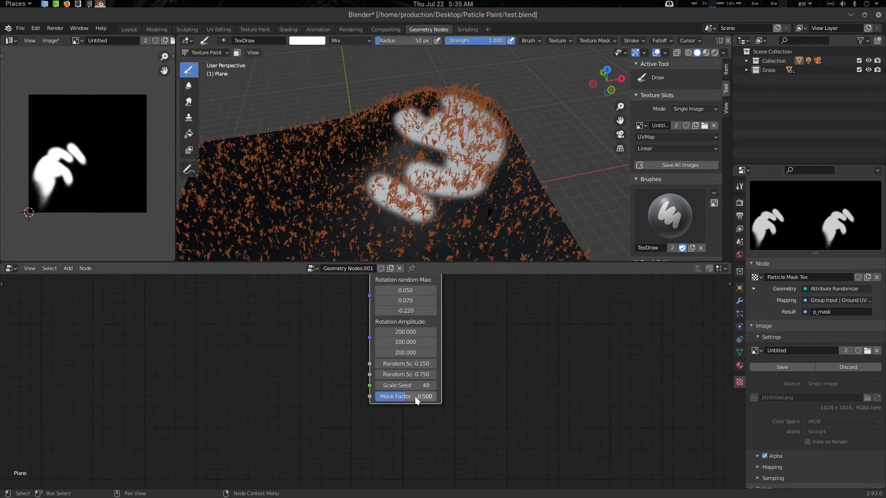
pyautogui.moveTo(415, 397); pyautogui.dragTo(450, 397)
# Step: Extend the white mask with further strokes across the hill's slope and base
pyautogui.moveTo(427, 161); pyautogui.dragTo(490, 168, button='middle')
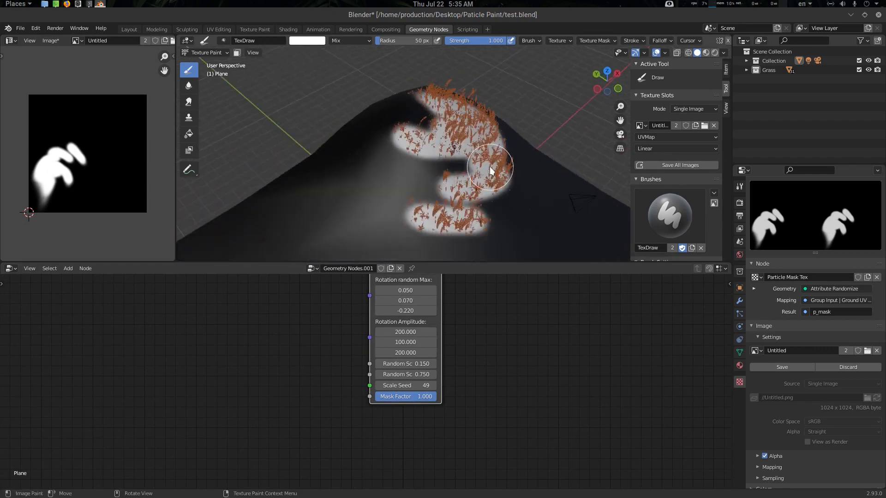
pyautogui.scroll(3, 491, 171)
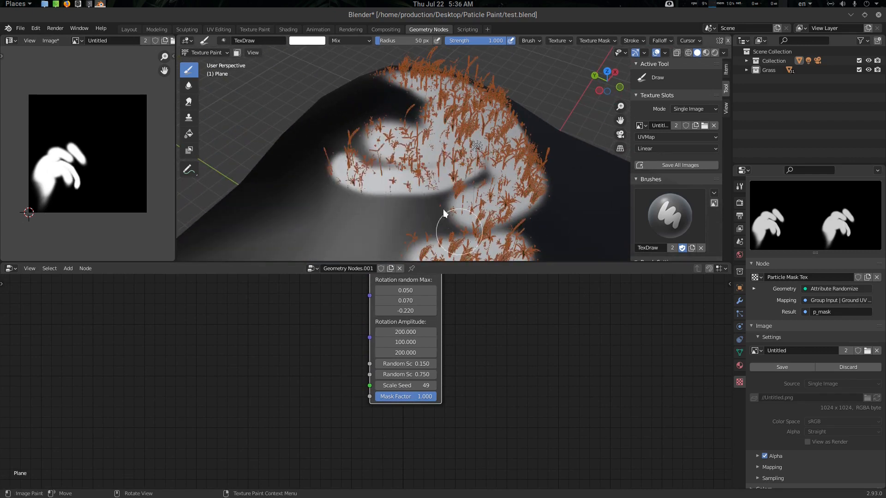
pyautogui.moveTo(444, 213); pyautogui.dragTo(557, 190, button='middle')
pyautogui.moveTo(535, 231); pyautogui.dragTo(328, 181)
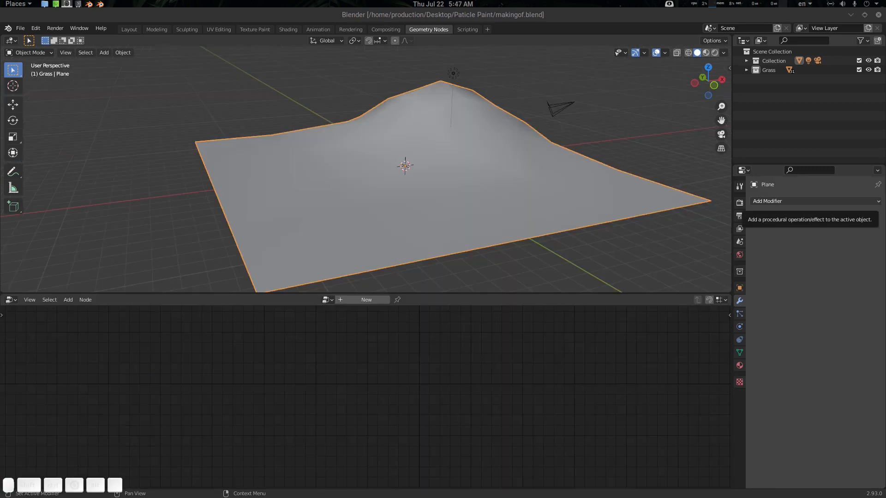
# Step: Apply the object transforms of the ground plane and the grass clumps beside it
pyautogui.moveTo(392, 176); pyautogui.dragTo(428, 171, button='middle')
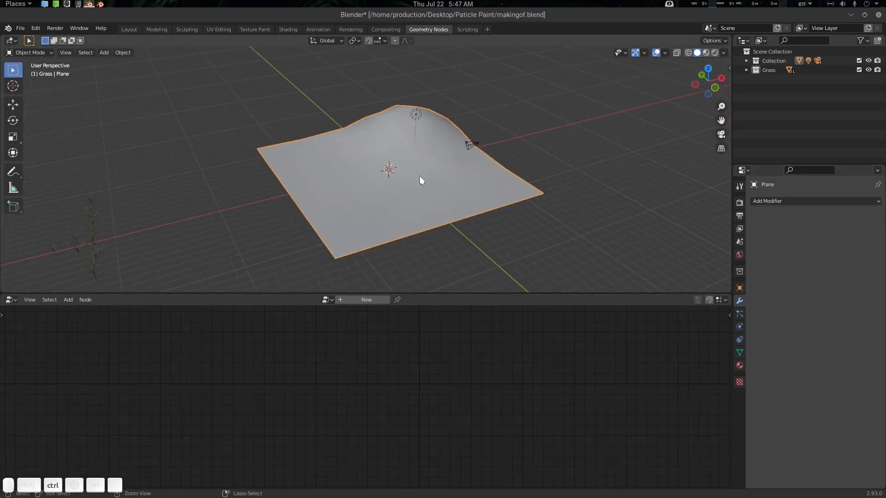
pyautogui.hotkey('ctrl', 'a')
pyautogui.click(420, 212)
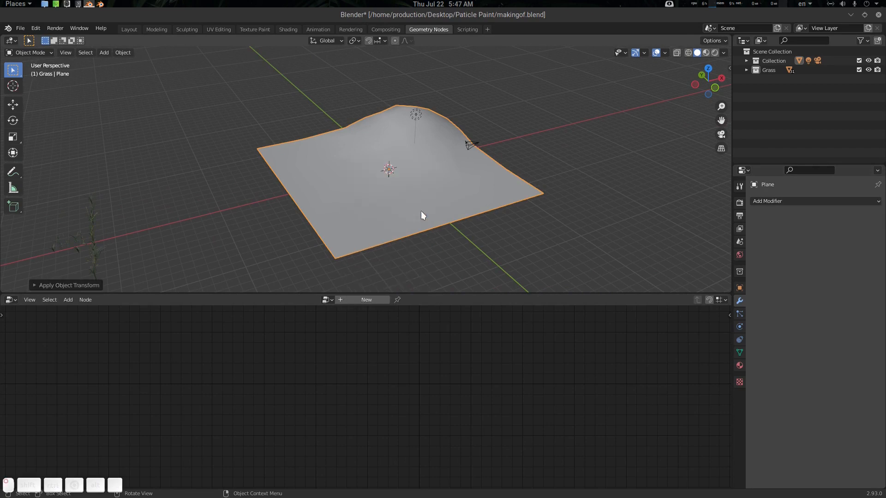
pyautogui.keyDown('shift'); pyautogui.moveTo(257, 202); pyautogui.dragTo(324, 174, button='middle'); pyautogui.keyUp('shift')
pyautogui.hotkey('alt', 'a')
pyautogui.moveTo(257, 150)
pyautogui.keyDown('ctrl'); pyautogui.mouseDown(button='right')
pyautogui.moveTo(170, 282)
pyautogui.moveTo(215, 165)
pyautogui.mouseUp(button='right'); pyautogui.keyUp('ctrl')
pyautogui.hotkey('ctrl', 'a')
pyautogui.click(214, 165)
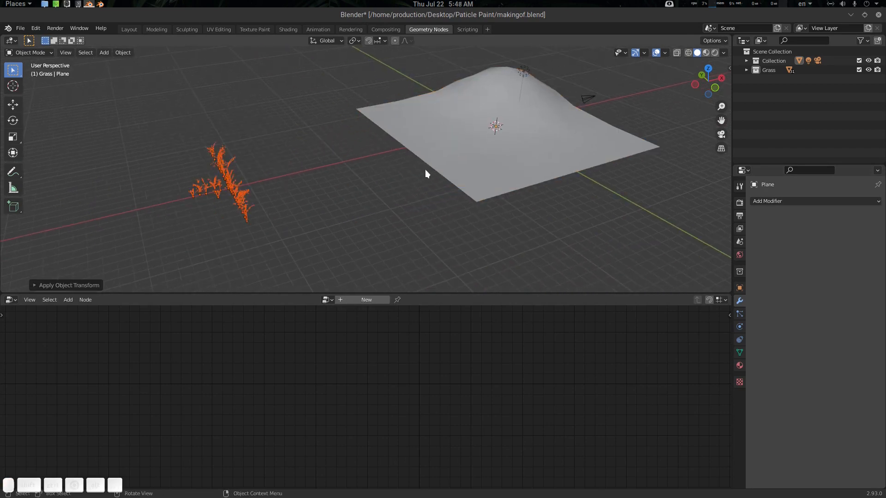
# Step: Create a new geometry node tree on the ground plane
pyautogui.scroll(4, 461, 161)
pyautogui.moveTo(505, 152); pyautogui.dragTo(465, 182, button='middle')
pyautogui.click(466, 182)
pyautogui.click(377, 300)
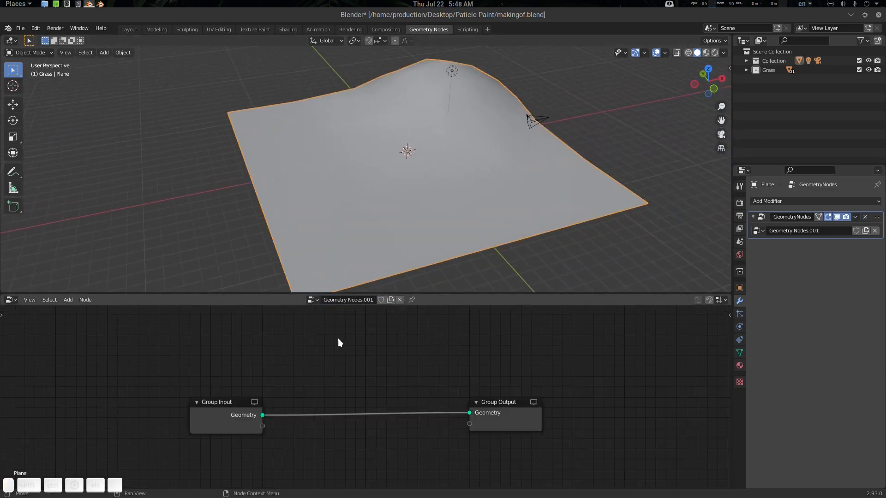
pyautogui.moveTo(387, 334); pyautogui.dragTo(492, 348, button='middle')
pyautogui.scroll(1, 386, 379)
pyautogui.moveTo(386, 379); pyautogui.dragTo(389, 368, button='middle')
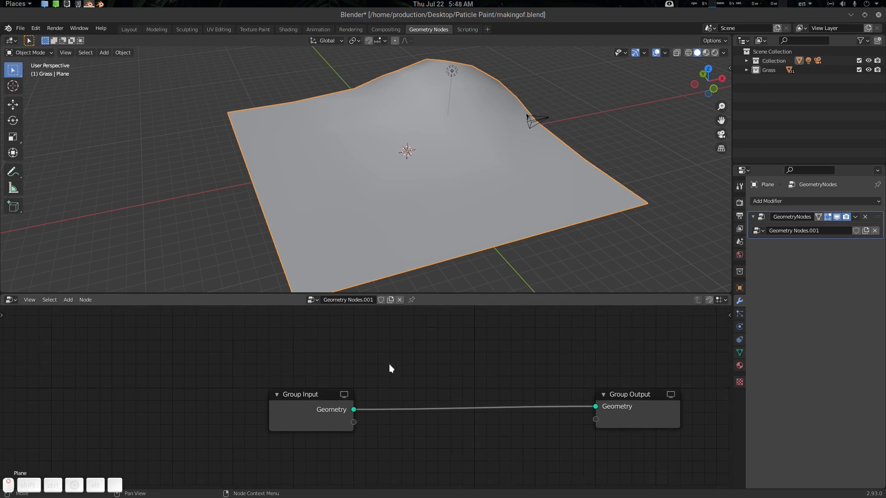
# Step: Enlarge the node editor and move the Group Input node farther from Group Output
pyautogui.moveTo(427, 293); pyautogui.dragTo(466, 229)
pyautogui.scroll(-2, 468, 149)
pyautogui.moveTo(399, 338); pyautogui.dragTo(406, 326, button='middle')
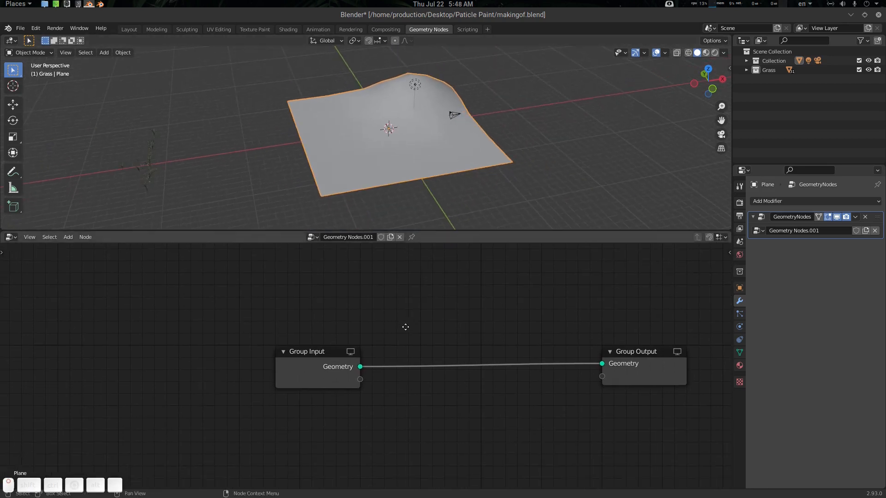
pyautogui.moveTo(300, 349); pyautogui.dragTo(179, 339)
# Step: Insert a Point Distribute node between Group Input and Group Output
pyautogui.hotkey('shift', 'a')
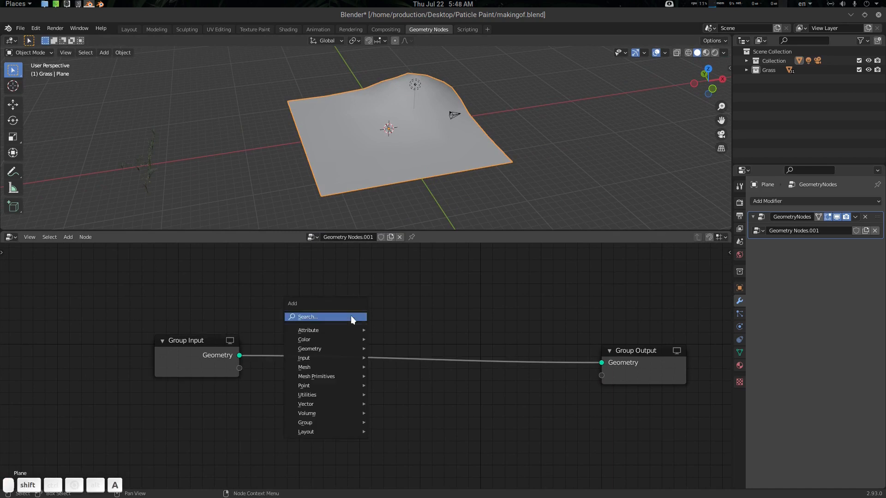
pyautogui.click(351, 316)
pyautogui.write('poi')
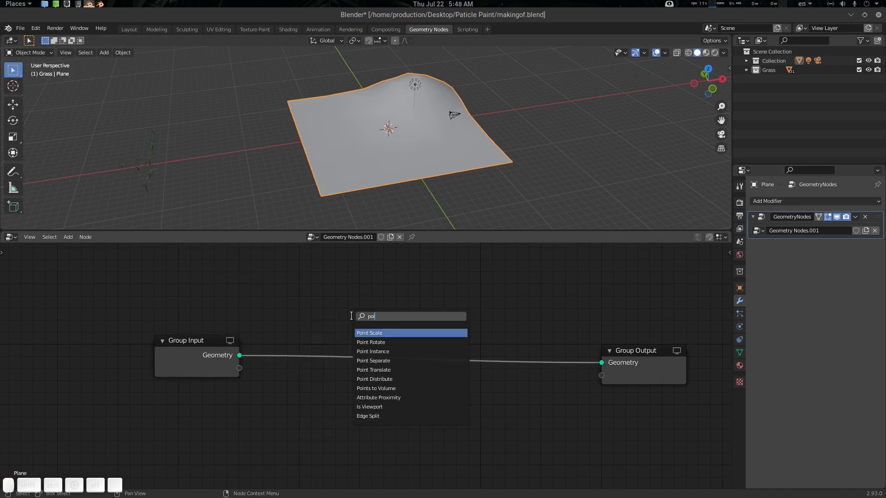
pyautogui.write('n')
pyautogui.press('Down')
pyautogui.press('Down')
pyautogui.press('Down')
pyautogui.press('Down')
pyautogui.press('Down')
pyautogui.press('Down')
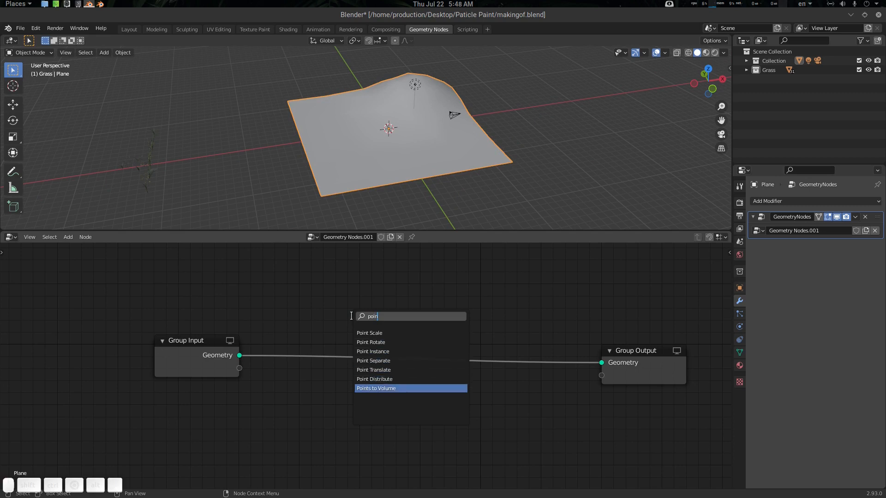
pyautogui.press('Up')
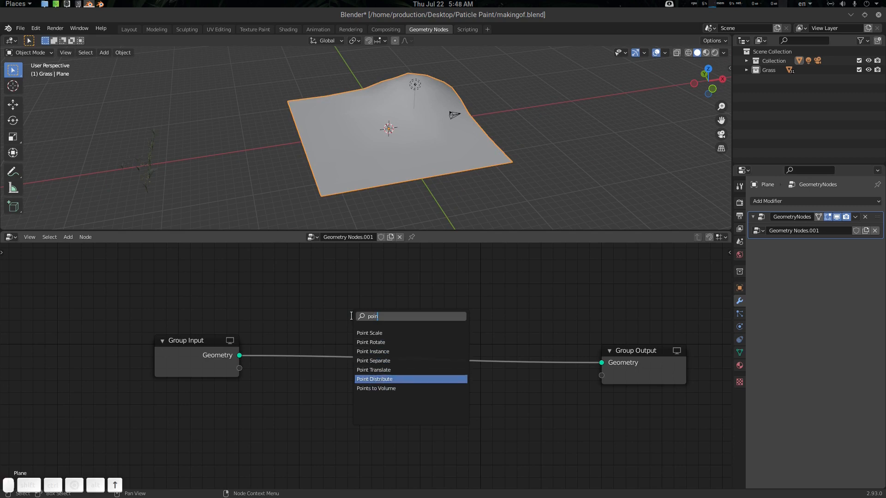
pyautogui.press('Return')
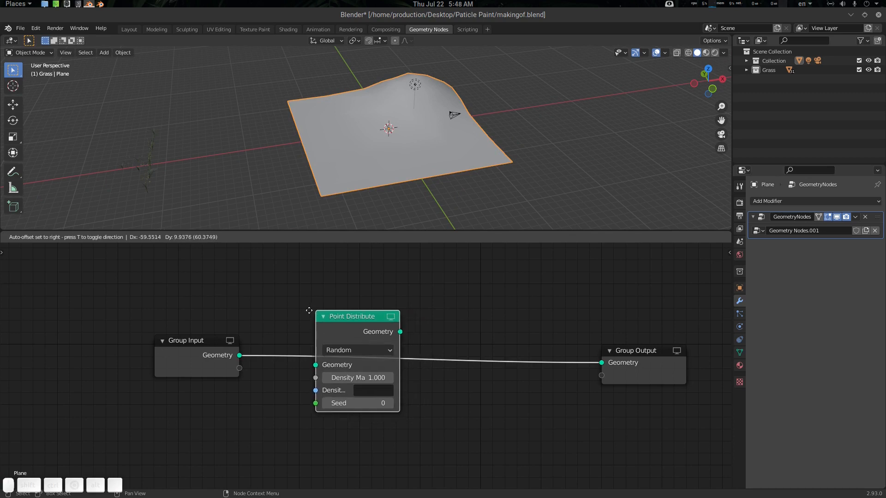
pyautogui.click(289, 300)
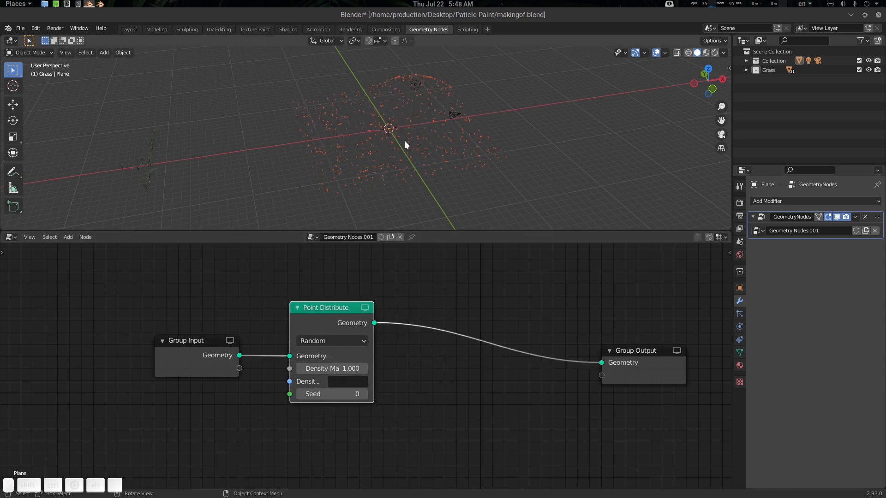
pyautogui.scroll(3, 432, 164)
pyautogui.moveTo(433, 163); pyautogui.dragTo(424, 121, button='middle')
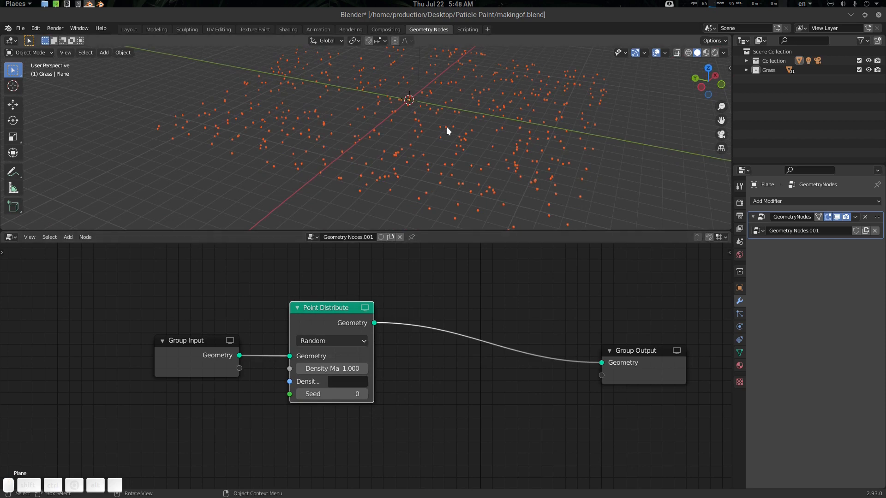
pyautogui.scroll(-3, 446, 126)
pyautogui.moveTo(455, 162); pyautogui.dragTo(425, 138, button='middle')
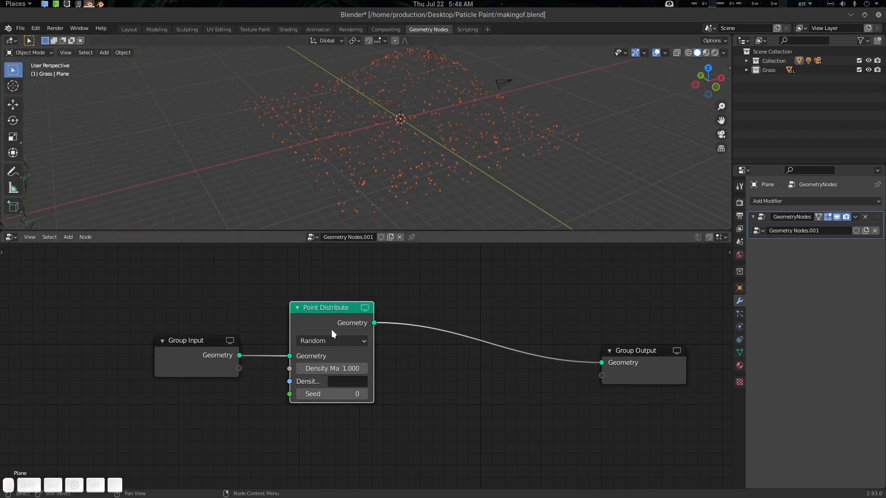
# Step: Set the Point Distribute method to Poisson Disk and widen the node so its field labels are readable
pyautogui.moveTo(339, 318); pyautogui.dragTo(304, 308)
pyautogui.moveTo(435, 352); pyautogui.dragTo(466, 350, button='middle')
pyautogui.moveTo(332, 297); pyautogui.dragTo(338, 298)
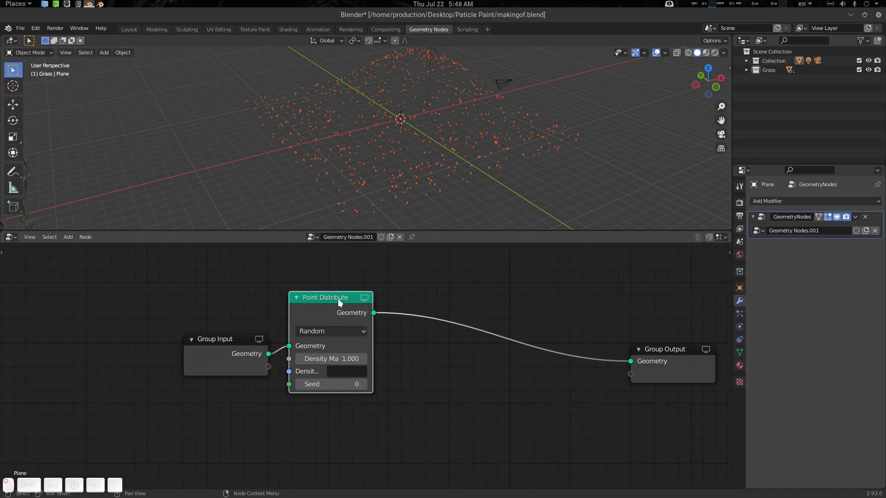
pyautogui.click(340, 329)
pyautogui.click(341, 358)
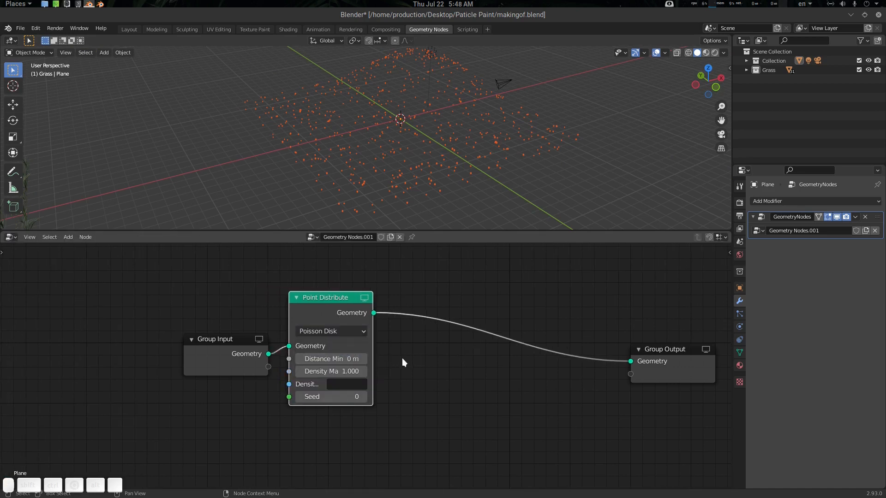
pyautogui.scroll(2, 402, 358)
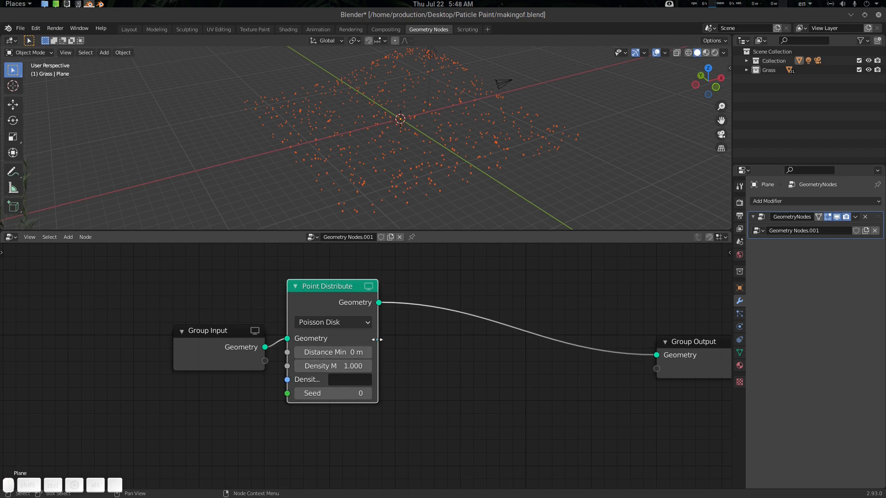
pyautogui.moveTo(376, 339); pyautogui.dragTo(405, 340)
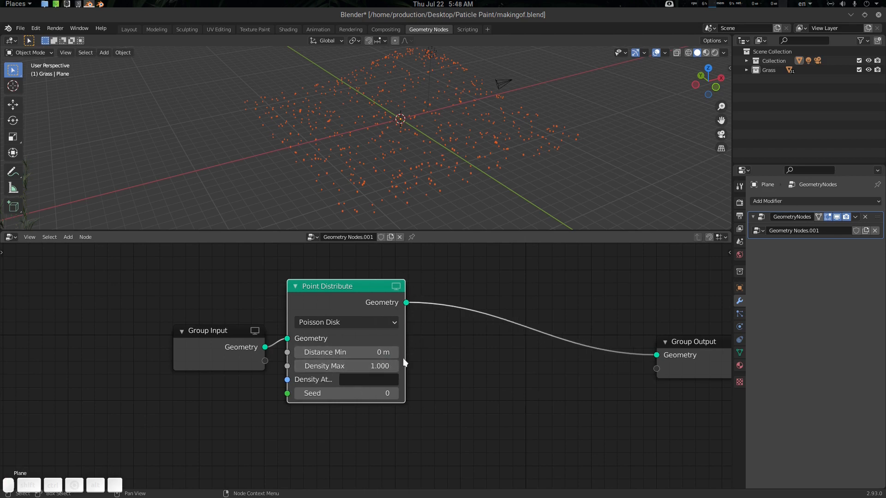
# Step: Set the Point Distribute node's Density Max to 7
pyautogui.click(371, 365)
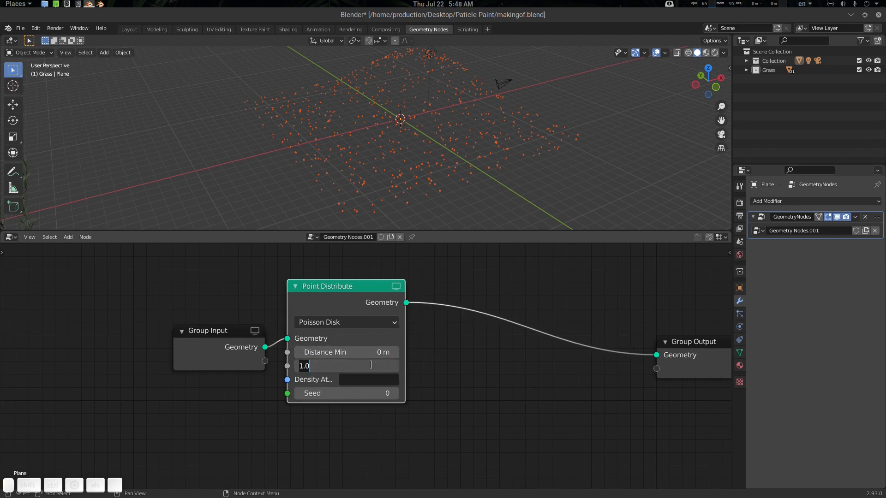
pyautogui.write('7')
pyautogui.press('Return')
pyautogui.moveTo(489, 106)
pyautogui.mouseDown(button='middle')
pyautogui.moveTo(503, 99)
pyautogui.moveTo(486, 125)
pyautogui.moveTo(491, 117)
pyautogui.mouseUp(button='middle')
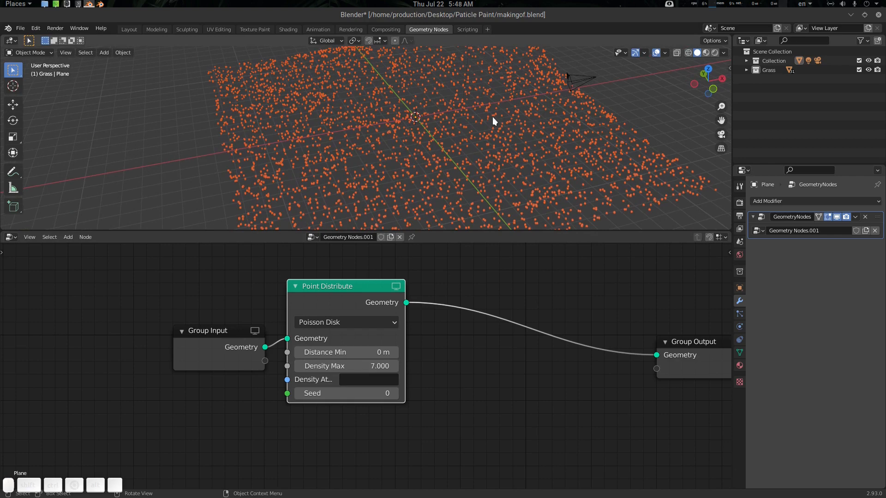
# Step: Move Group Output farther from Point Distribute and insert a Point Instance node on the link between them
pyautogui.moveTo(496, 347); pyautogui.dragTo(419, 347, button='middle')
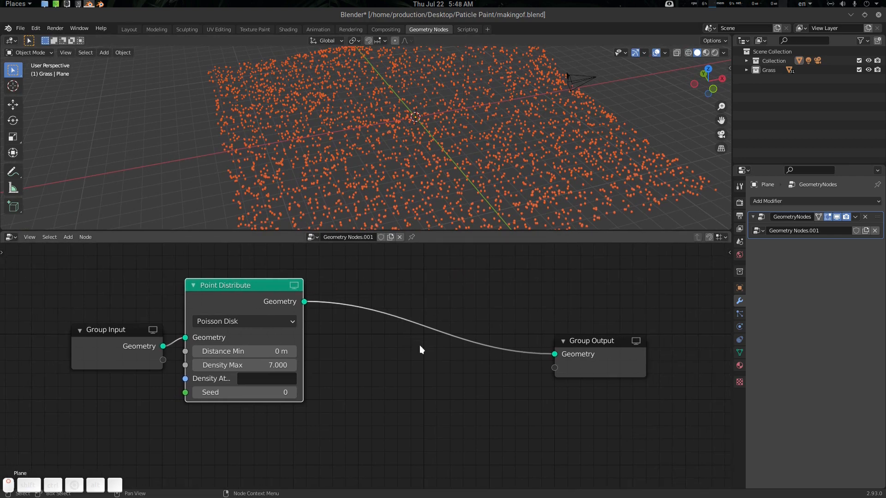
pyautogui.moveTo(582, 343); pyautogui.dragTo(661, 344)
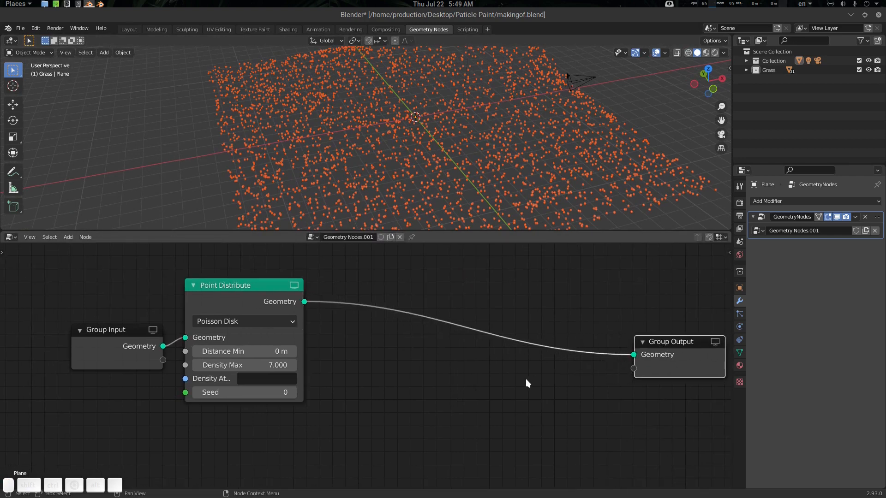
pyautogui.click(525, 378)
pyautogui.hotkey('shift', 'a')
pyautogui.click(529, 374)
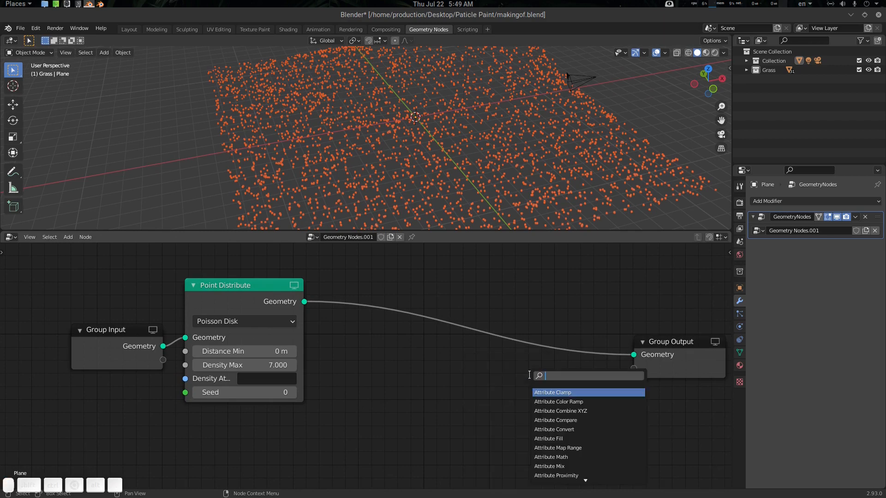
pyautogui.write('po')
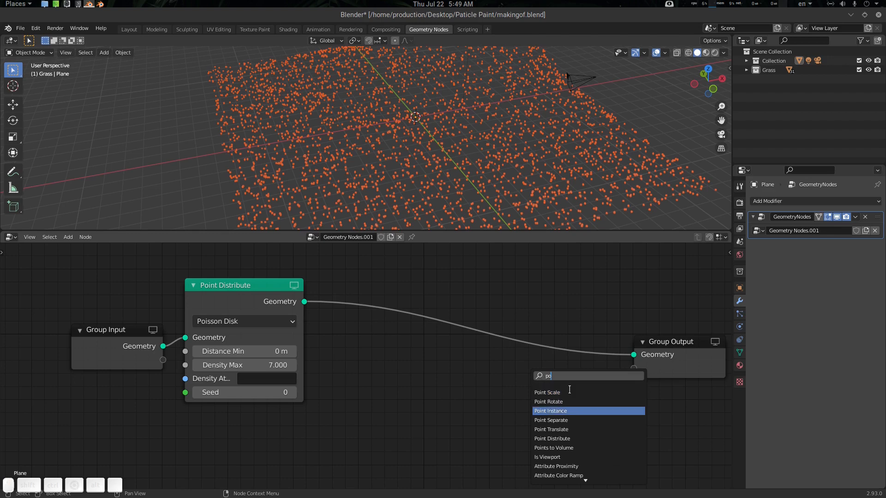
pyautogui.click(567, 411)
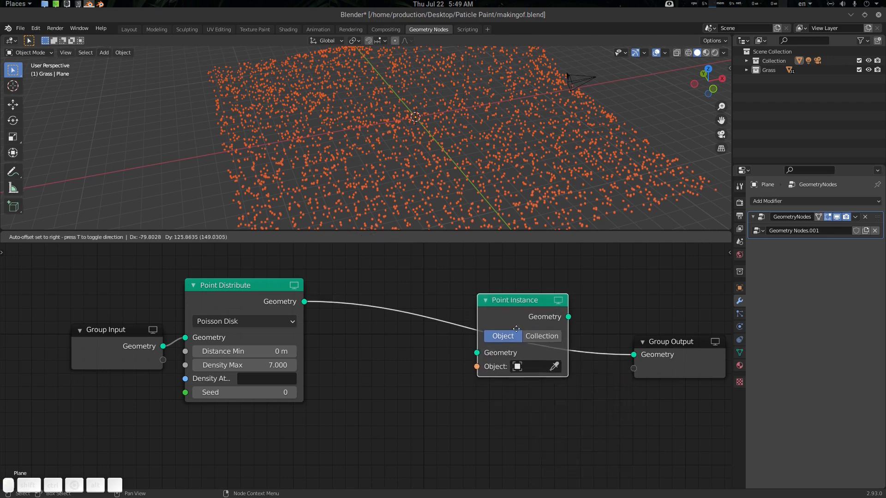
pyautogui.click(528, 334)
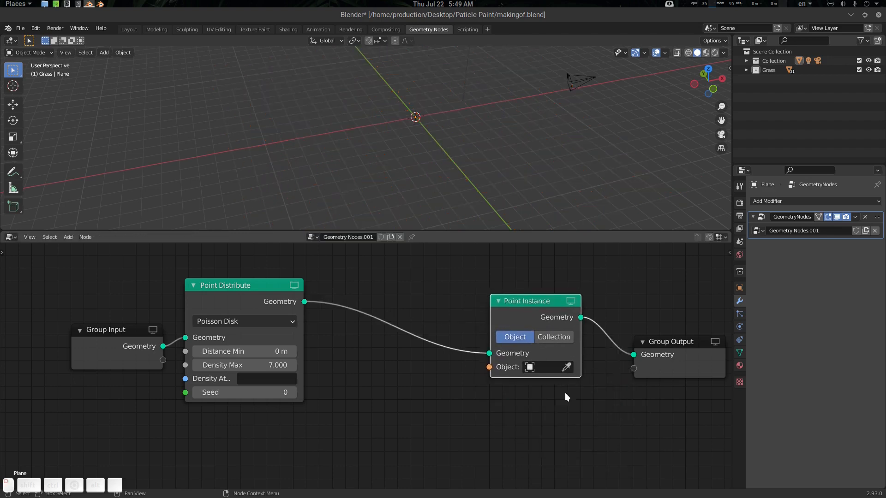
# Step: Switch the Point Instance node to Collection mode and assign the Grass collection
pyautogui.click(546, 368)
pyautogui.press('Escape')
pyautogui.click(555, 336)
pyautogui.click(559, 386)
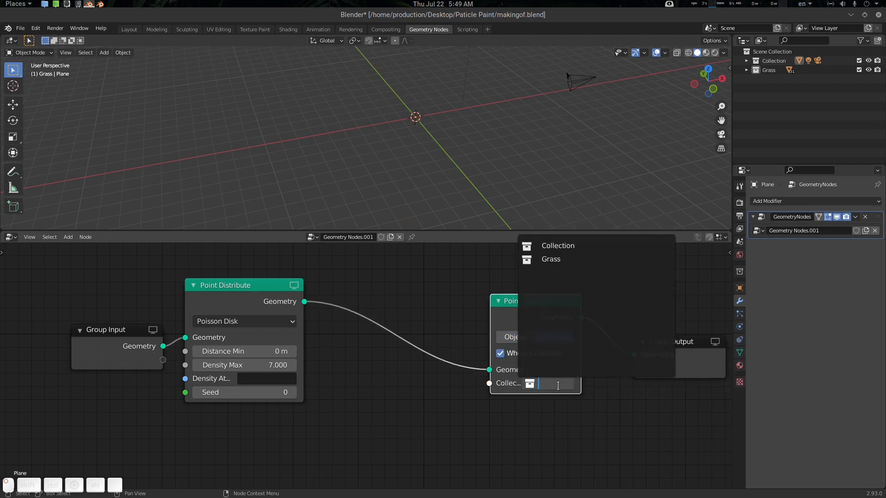
pyautogui.click(563, 259)
pyautogui.scroll(-5, 515, 159)
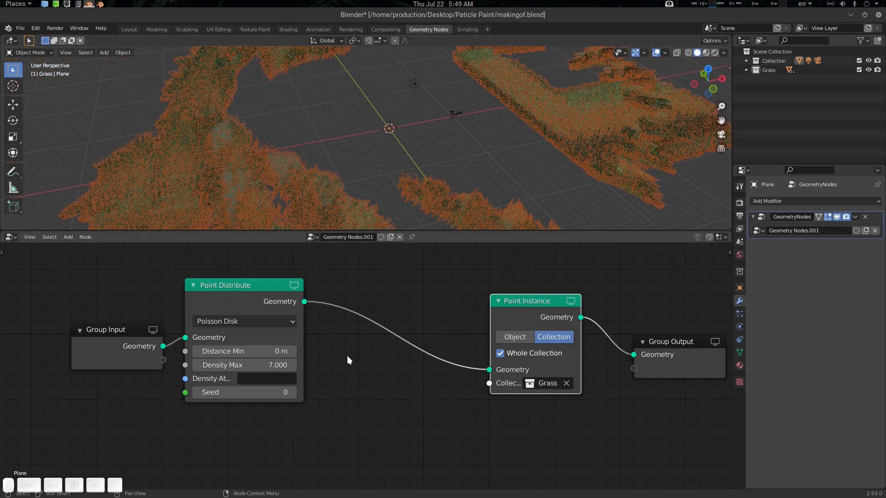
pyautogui.scroll(-3, 434, 170)
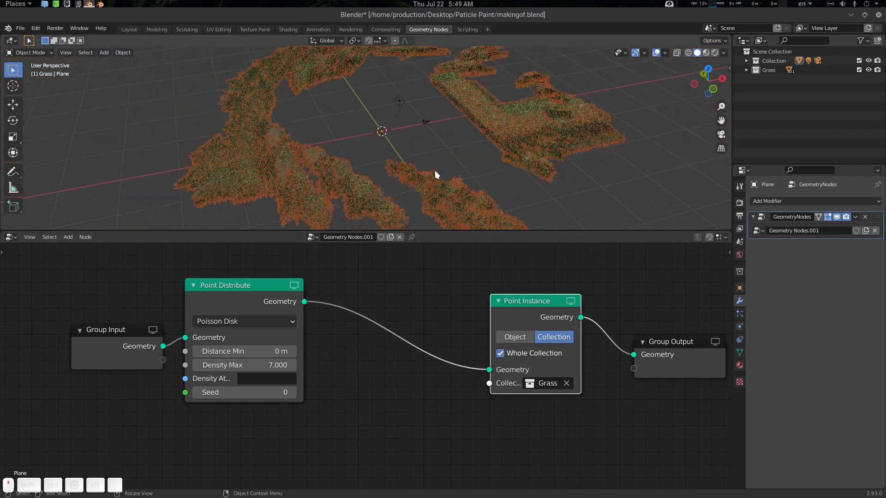
pyautogui.scroll(-2, 434, 170)
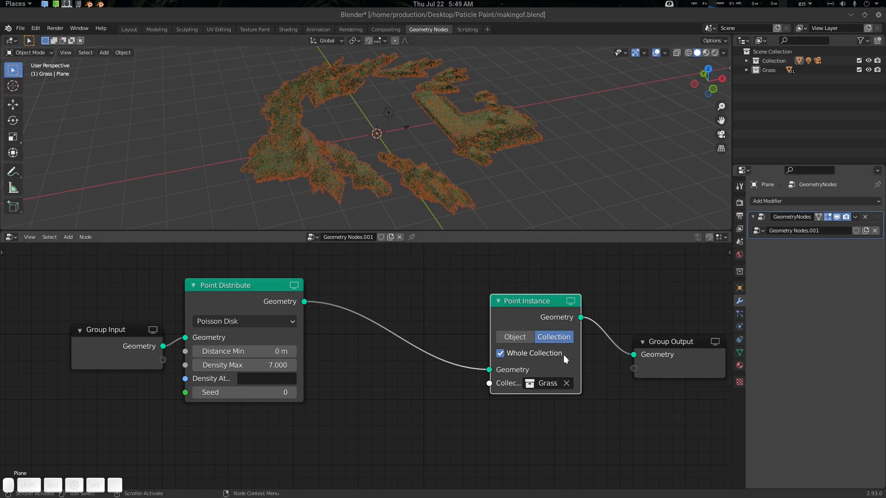
# Step: Disable Whole Collection on the Point Instance node so each point gets an individual grass object
pyautogui.click(500, 353)
pyautogui.scroll(10, 439, 148)
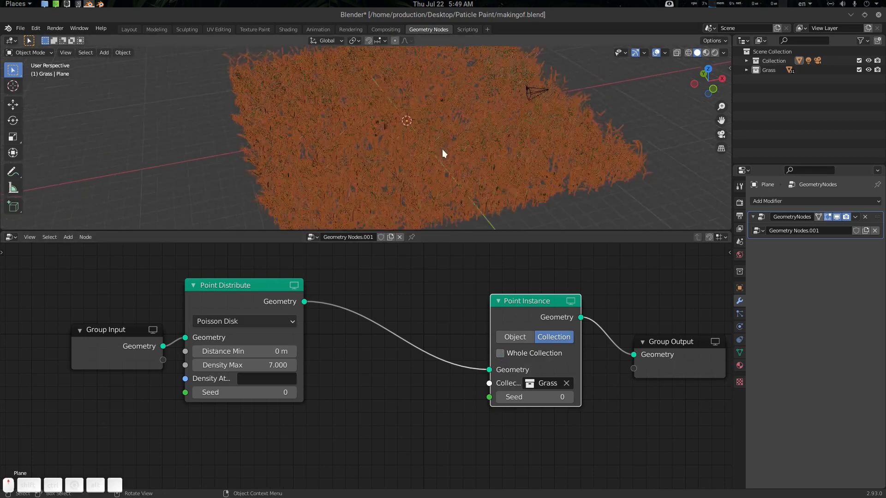
pyautogui.scroll(-10, 458, 126)
pyautogui.moveTo(460, 124); pyautogui.dragTo(510, 251, button='middle')
# Step: Make room before Group Output and add an unconnected Join Geometry node above the Point Instance link
pyautogui.moveTo(560, 279); pyautogui.dragTo(513, 347, button='middle')
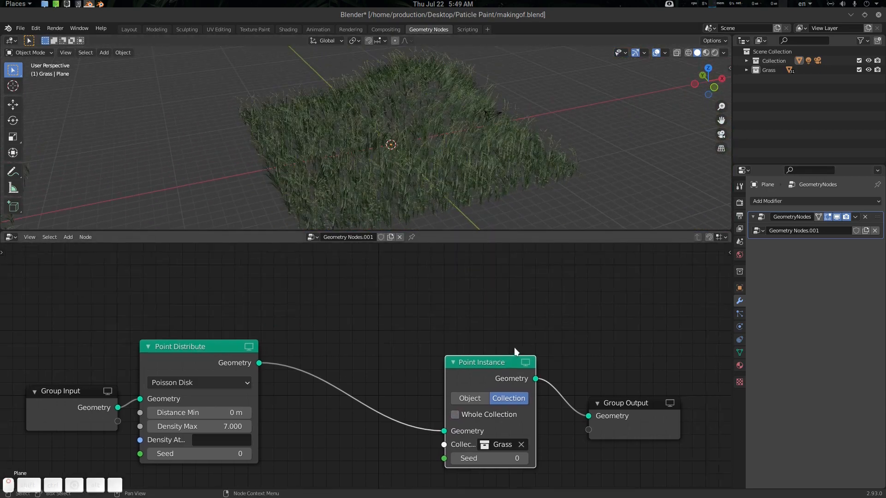
pyautogui.scroll(-3, 514, 347)
pyautogui.moveTo(547, 388); pyautogui.dragTo(595, 399)
pyautogui.hotkey('shift', 'a')
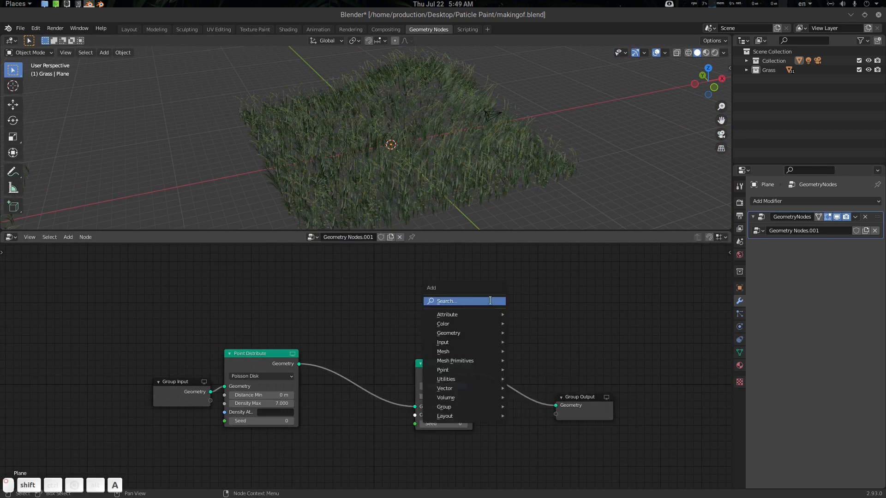
pyautogui.click(489, 300)
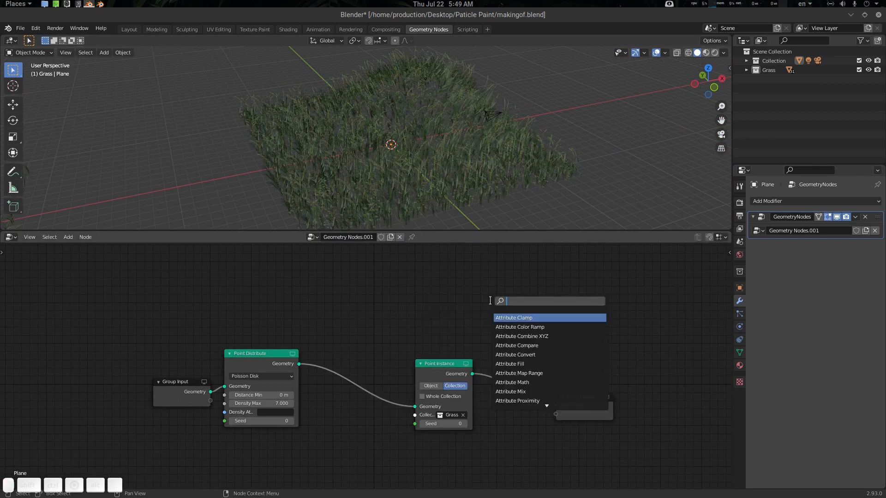
pyautogui.write('join')
pyautogui.press('Return')
pyautogui.click(490, 301)
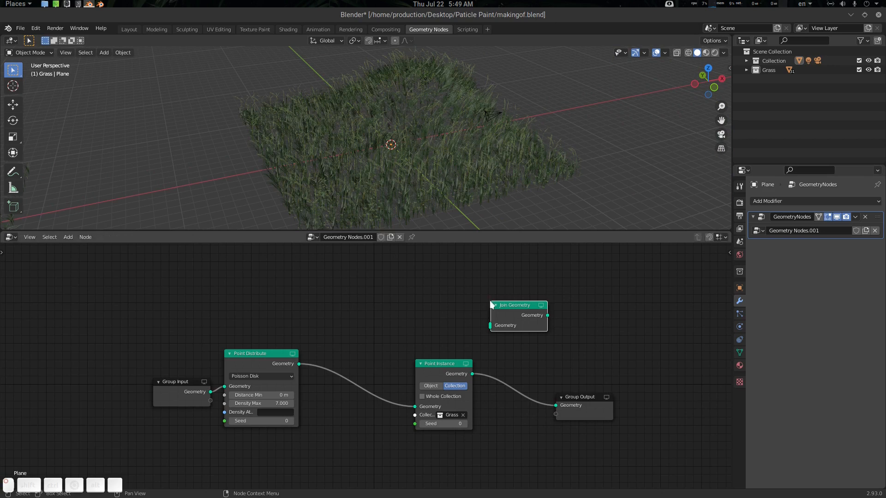
# Step: Feed the Point Instance and Group Input geometry into Join Geometry and connect its output to Group Output
pyautogui.moveTo(547, 315); pyautogui.dragTo(557, 404)
pyautogui.moveTo(471, 373); pyautogui.dragTo(489, 325)
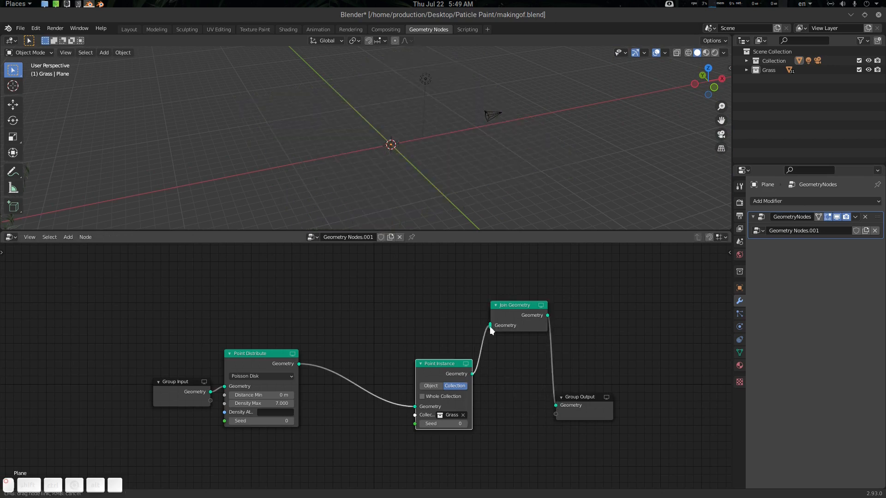
pyautogui.moveTo(190, 382); pyautogui.dragTo(490, 325)
# Step: Add two reroute points on the Group Input to Join Geometry link and route it above the other nodes
pyautogui.keyDown('shift'); pyautogui.moveTo(419, 315); pyautogui.dragTo(394, 348, button='right'); pyautogui.keyUp('shift')
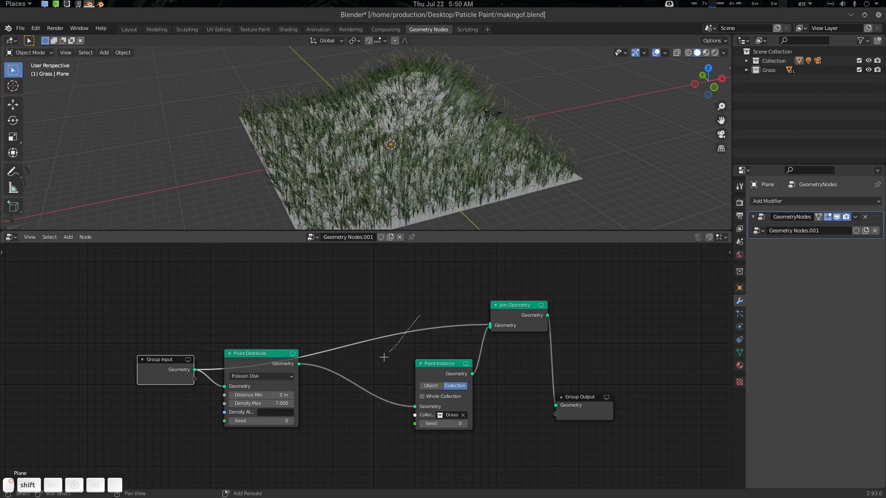
pyautogui.moveTo(408, 341); pyautogui.dragTo(208, 268)
pyautogui.keyDown('shift'); pyautogui.moveTo(465, 300); pyautogui.dragTo(433, 337, button='right'); pyautogui.keyUp('shift')
pyautogui.press('g')
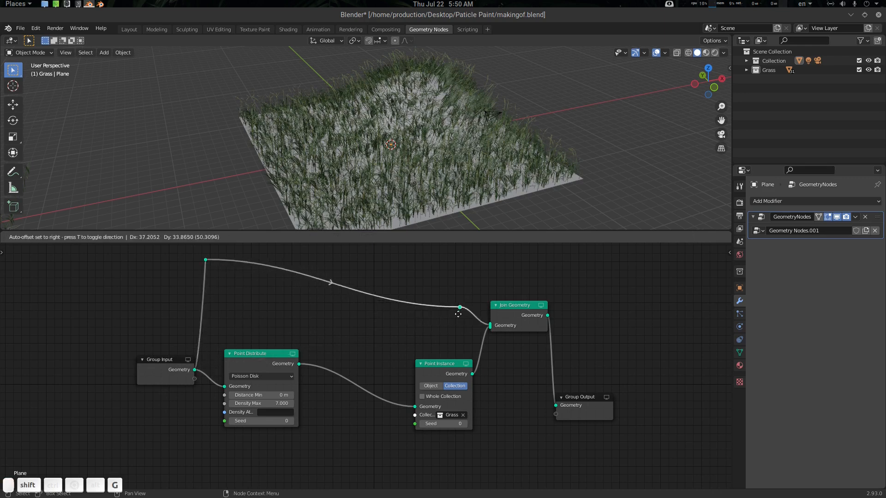
pyautogui.click(480, 297)
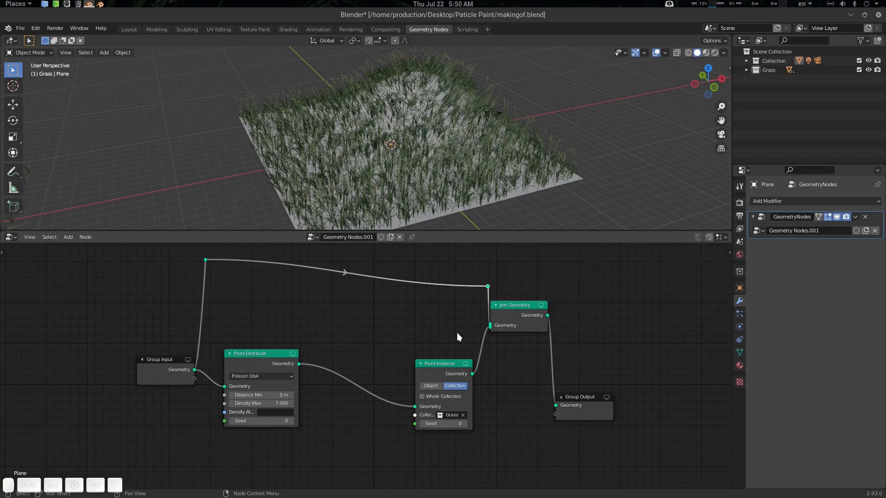
pyautogui.moveTo(457, 333); pyautogui.dragTo(476, 322, button='middle')
pyautogui.scroll(4, 458, 142)
pyautogui.moveTo(458, 142); pyautogui.dragTo(460, 123, button='middle')
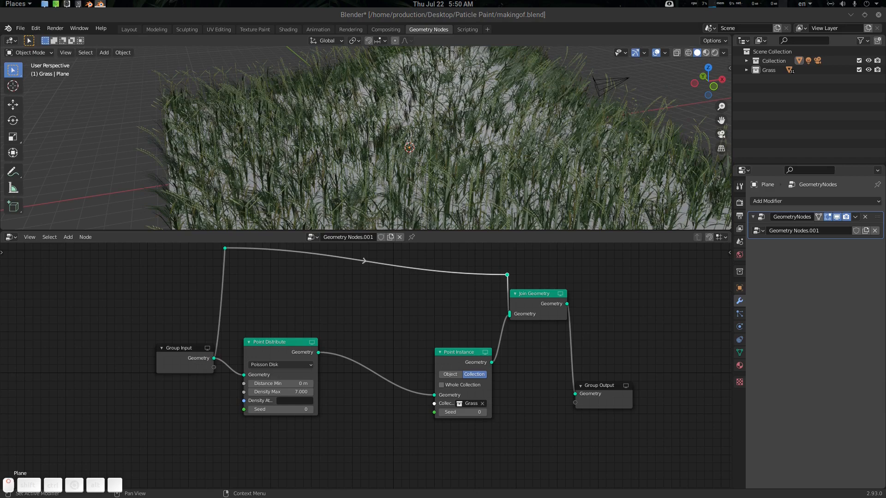
pyautogui.scroll(-4, 532, 134)
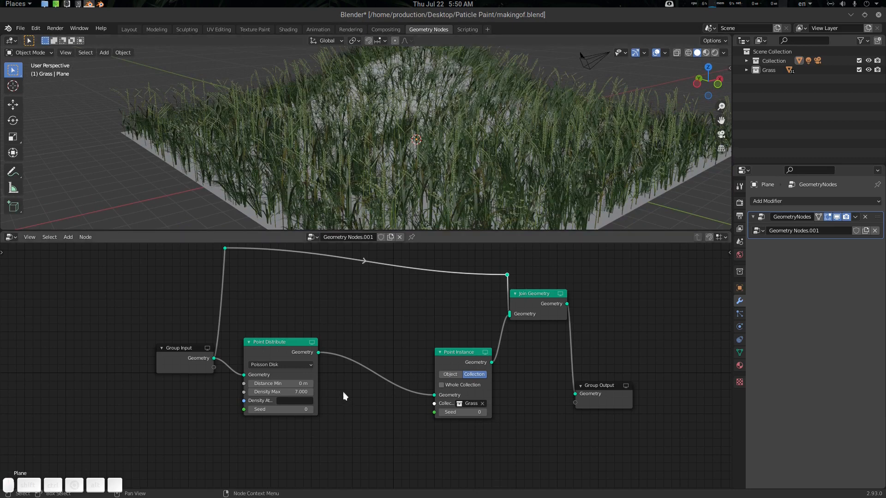
# Step: Spread out Group Input, Point Distribute and Point Instance to leave a wide gap between the two point nodes
pyautogui.moveTo(379, 399); pyautogui.dragTo(460, 402, button='middle')
pyautogui.moveTo(286, 367); pyautogui.dragTo(125, 343)
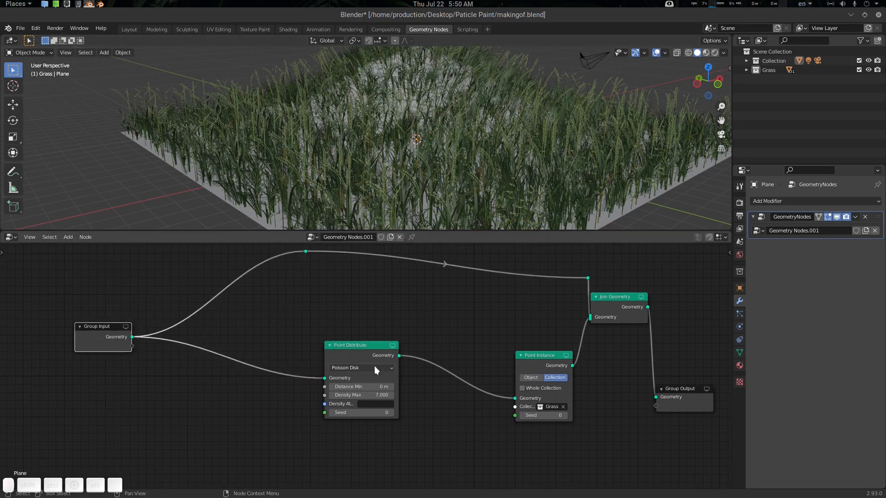
pyautogui.moveTo(374, 369); pyautogui.dragTo(239, 370)
pyautogui.moveTo(539, 358); pyautogui.dragTo(564, 359)
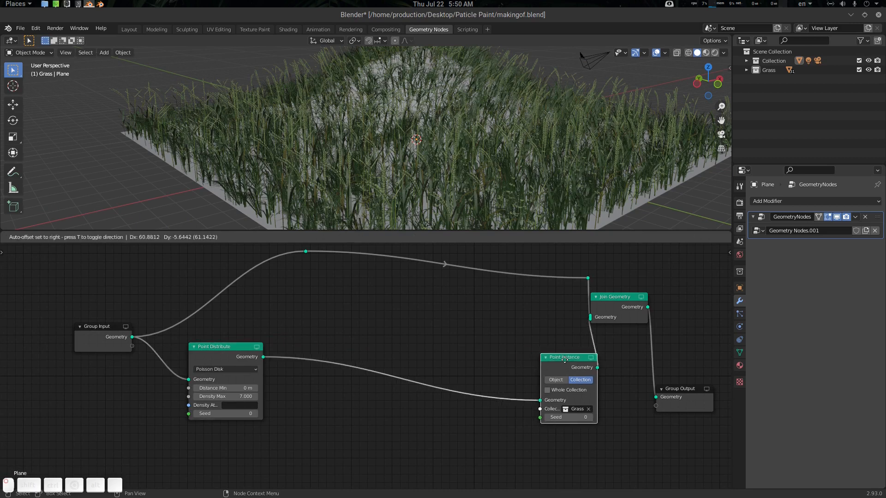
# Step: Insert an Attribute Randomize node on the link between Point Distribute and Point Instance
pyautogui.moveTo(487, 372); pyautogui.dragTo(537, 363, button='middle')
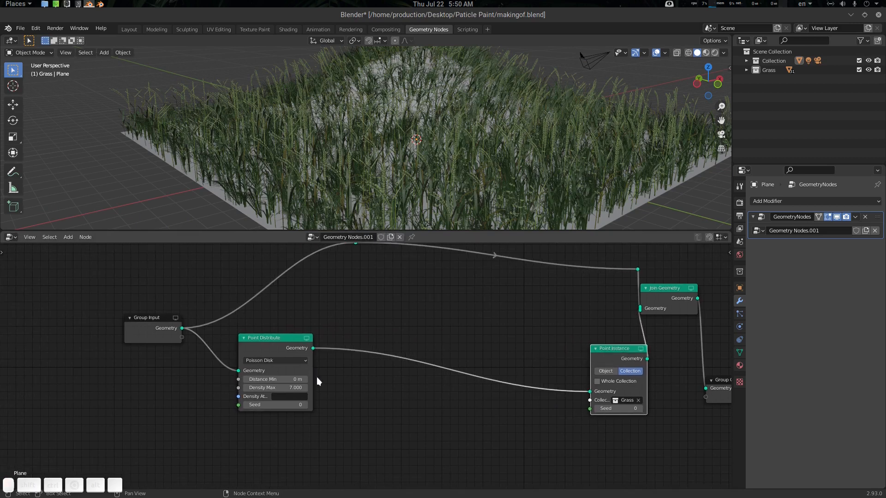
pyautogui.hotkey('shift', 'a')
pyautogui.click(358, 374)
pyautogui.write('attr')
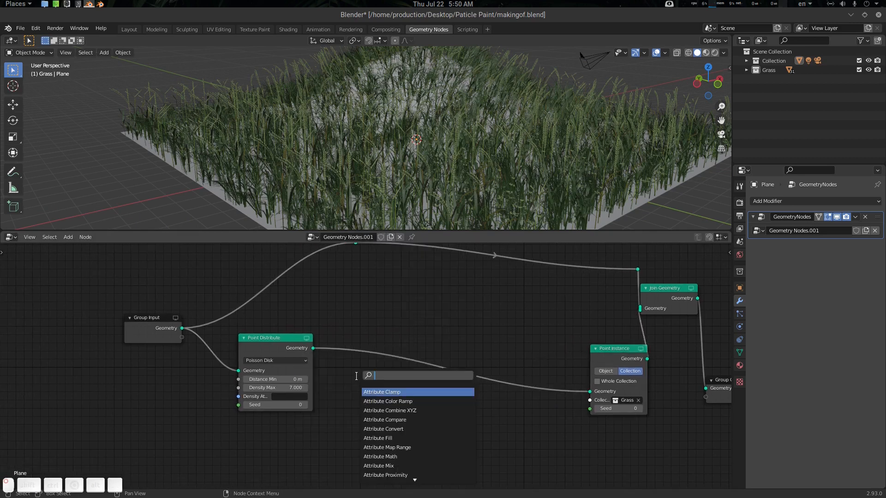
pyautogui.press('BackSpace')
pyautogui.press('BackSpace')
pyautogui.press('BackSpace')
pyautogui.press('BackSpace')
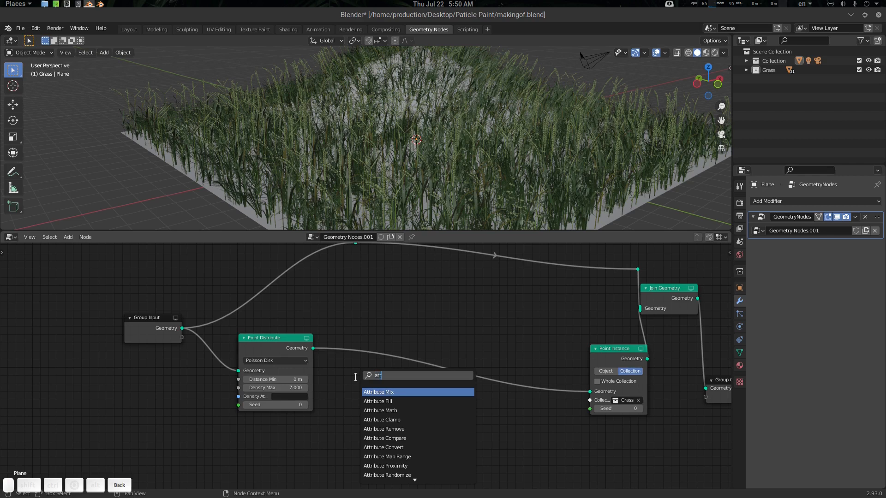
pyautogui.write('ra')
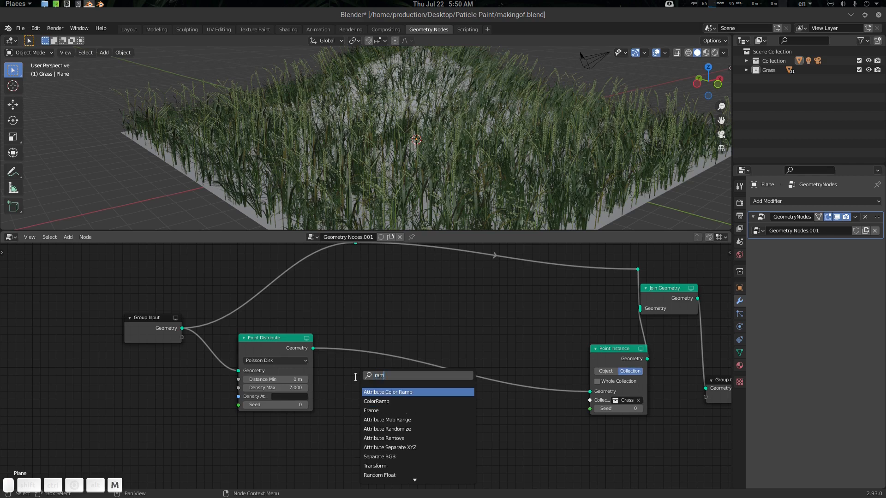
pyautogui.write('nd')
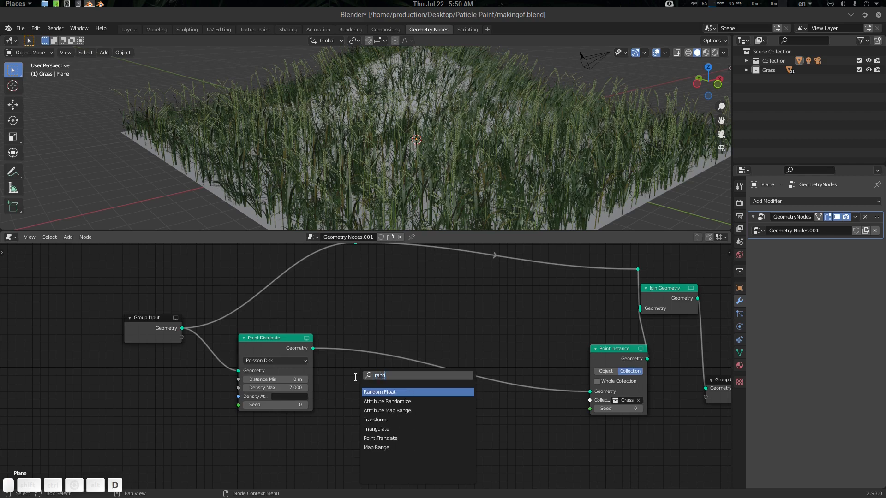
pyautogui.press('Down')
pyautogui.press('Return')
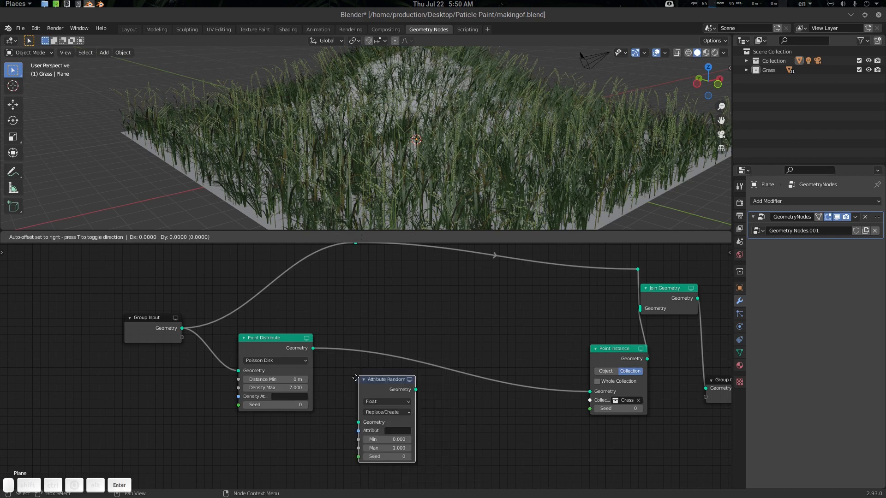
pyautogui.click(377, 348)
# Step: Set the Attribute Randomize node's data type to Vector and name its attribute rand_rot
pyautogui.scroll(2, 475, 401)
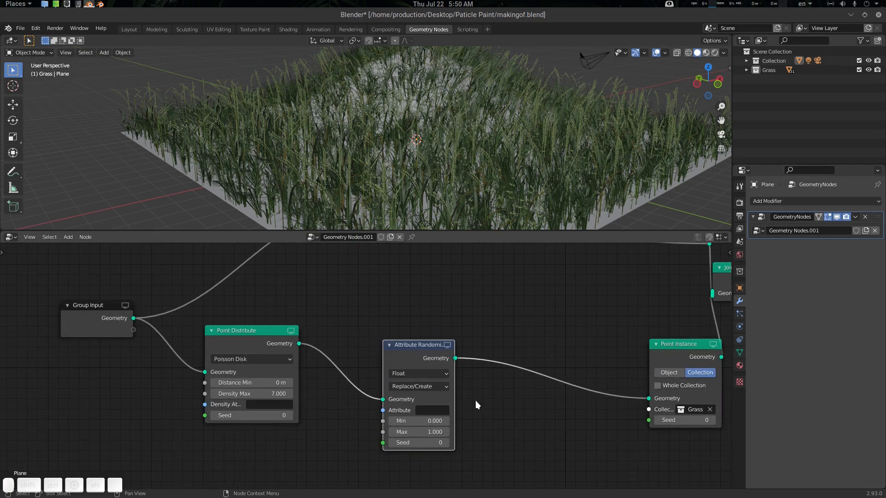
pyautogui.moveTo(475, 401); pyautogui.dragTo(464, 370, button='middle')
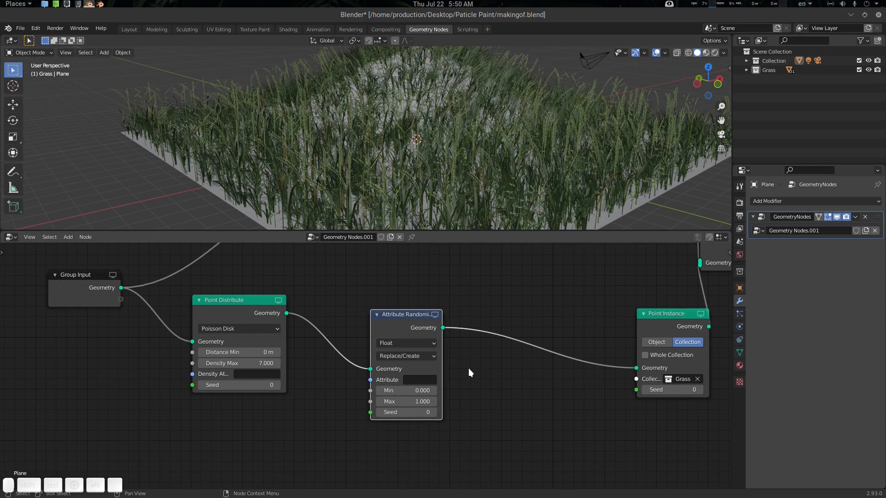
pyautogui.click(426, 344)
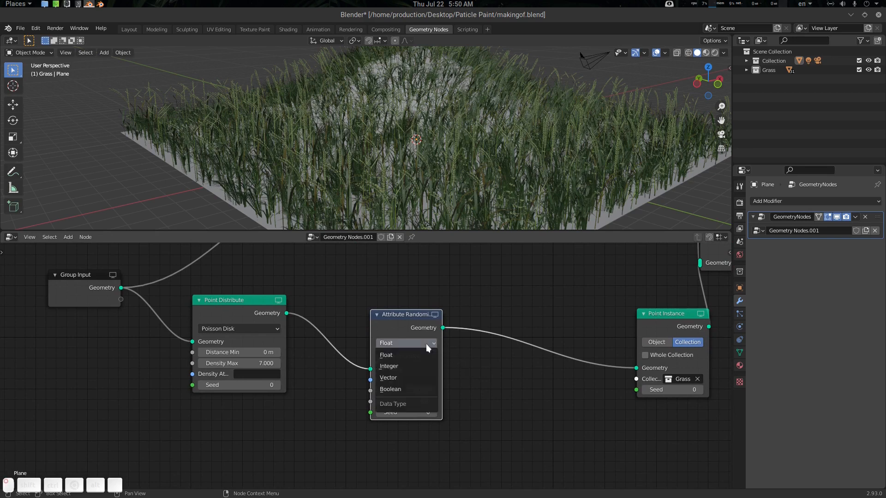
pyautogui.click(414, 378)
pyautogui.moveTo(500, 377); pyautogui.dragTo(471, 375, button='middle')
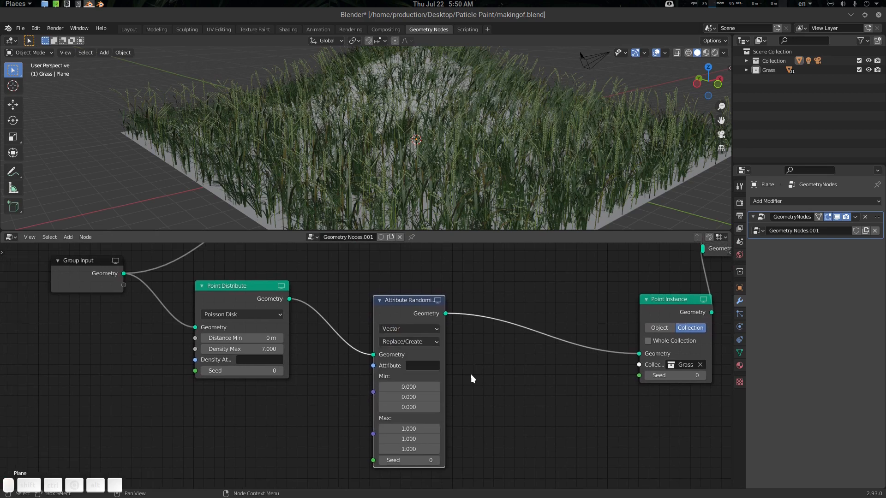
pyautogui.click(416, 366)
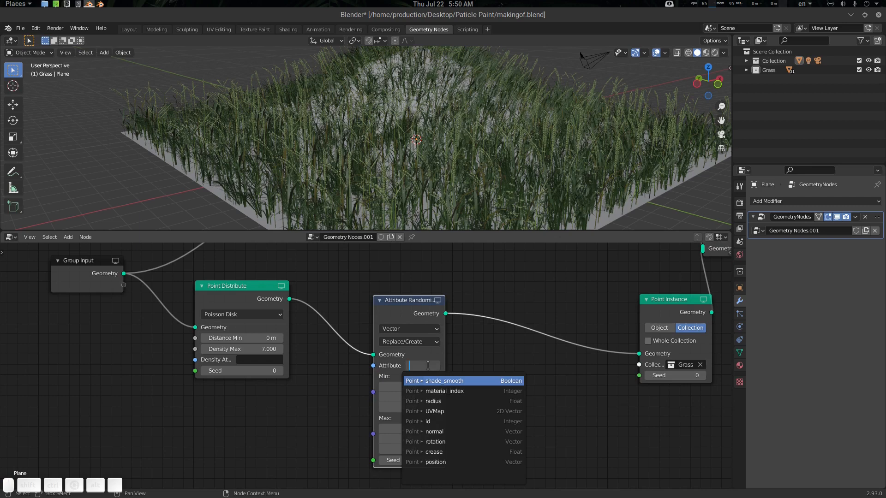
pyautogui.write('rand_')
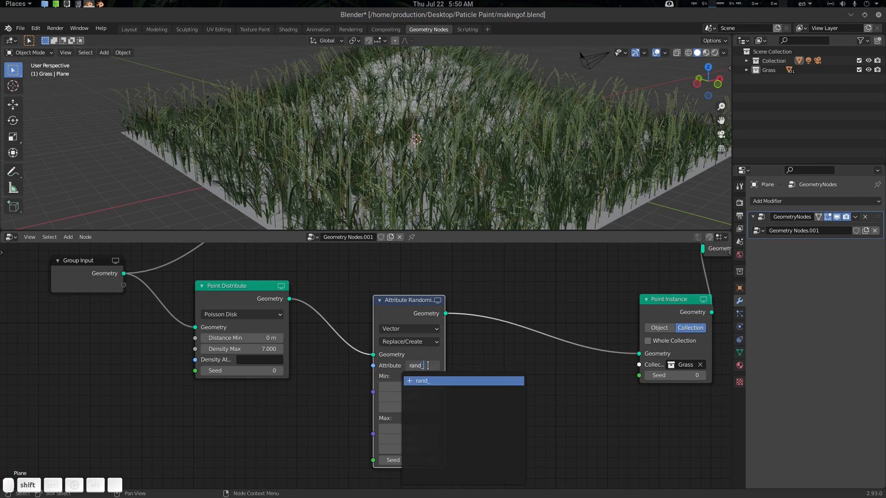
pyautogui.write('rot')
pyautogui.press('Return')
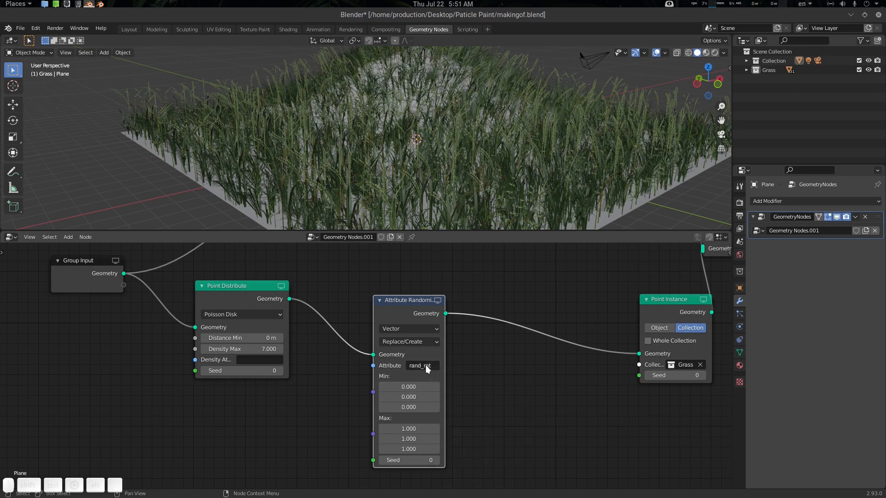
# Step: Enter 0 as the first Min component of the Attribute Randomize node
pyautogui.moveTo(480, 369); pyautogui.dragTo(501, 369, button='middle')
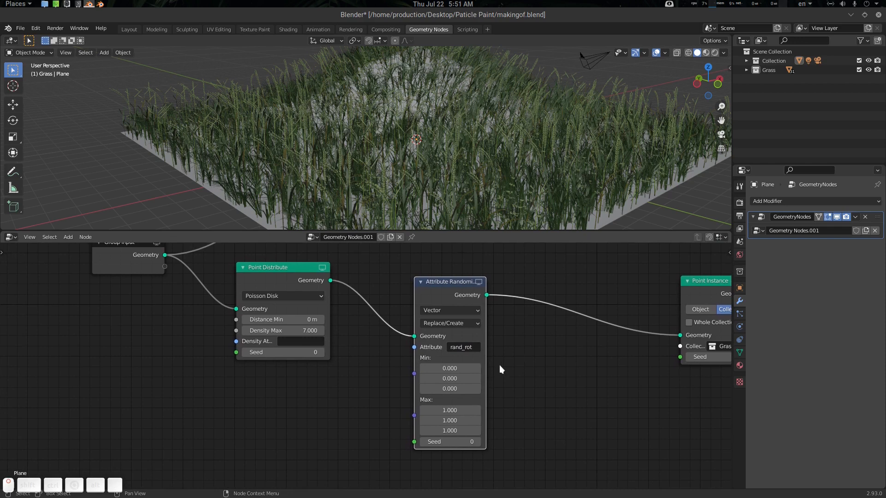
pyautogui.moveTo(458, 369)
pyautogui.mouseDown()
pyautogui.moveTo(489, 369)
pyautogui.moveTo(458, 371)
pyautogui.mouseUp()
pyautogui.click(458, 369)
pyautogui.write('0')
pyautogui.press('Return')
# Step: Insert an Attribute Mix node on the link between Attribute Randomize and Point Instance
pyautogui.moveTo(535, 369); pyautogui.dragTo(432, 374, button='middle')
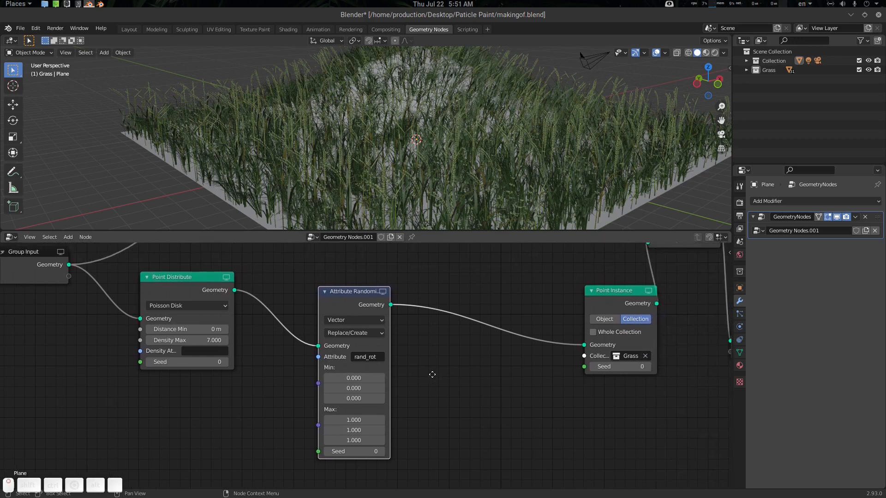
pyautogui.click(463, 381)
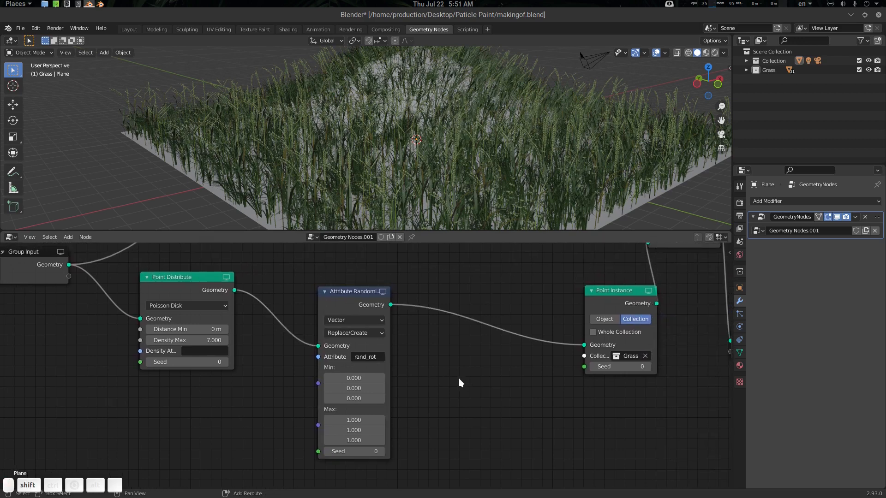
pyautogui.hotkey('shift', 'a')
pyautogui.click(459, 378)
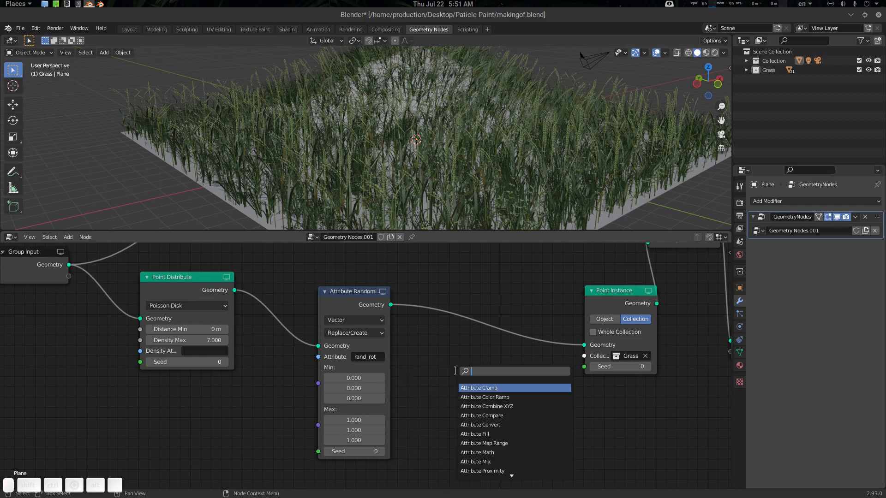
pyautogui.write('attribute mix')
pyautogui.press('Return')
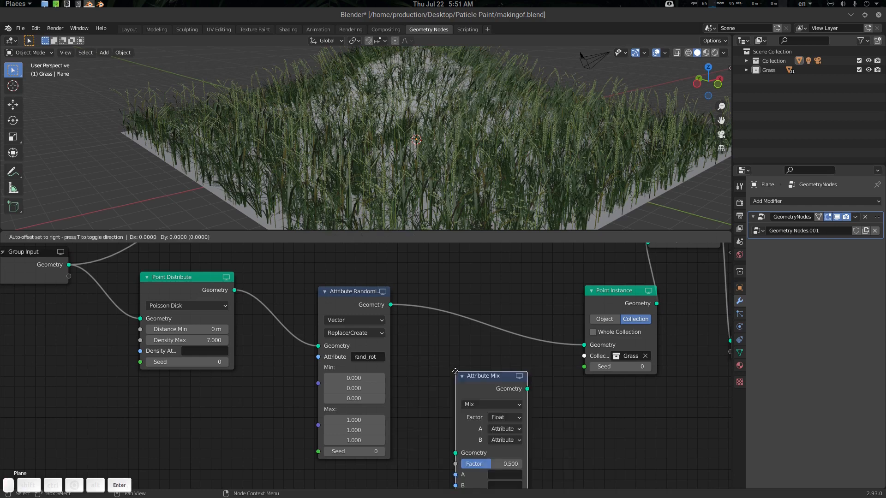
pyautogui.click(440, 299)
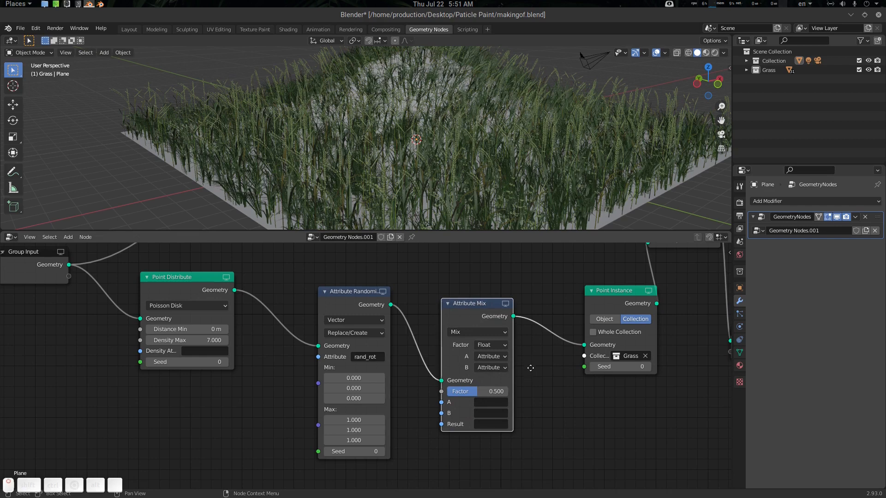
# Step: Set Attribute Mix's input type B to Vector and copy the rand_rot attribute name into its A input
pyautogui.moveTo(530, 368); pyautogui.dragTo(531, 361, button='middle')
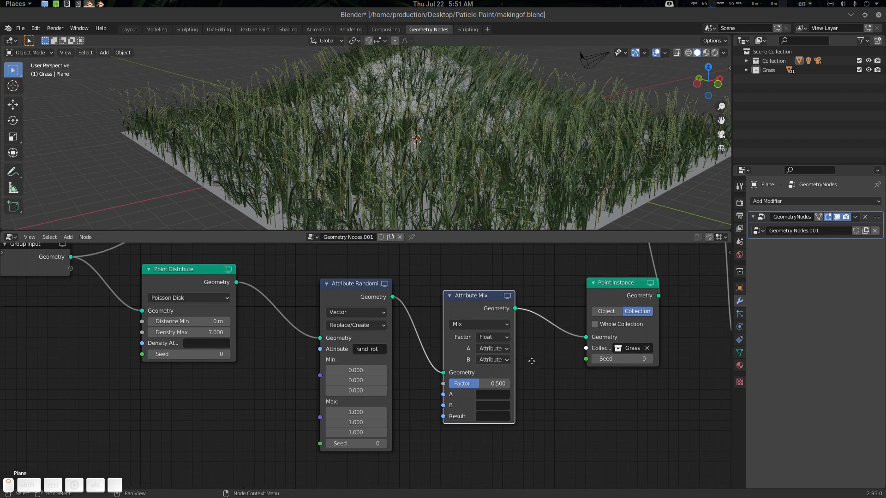
pyautogui.click(505, 362)
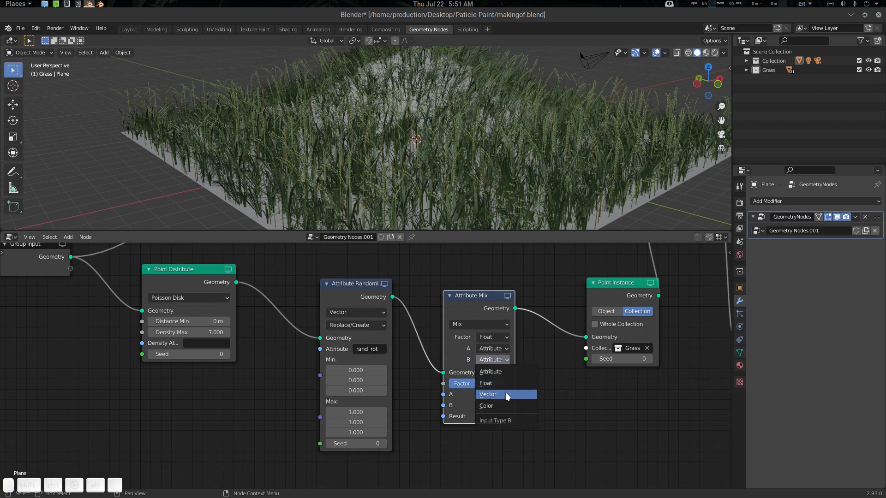
pyautogui.click(505, 392)
pyautogui.moveTo(509, 410); pyautogui.dragTo(518, 383, button='middle')
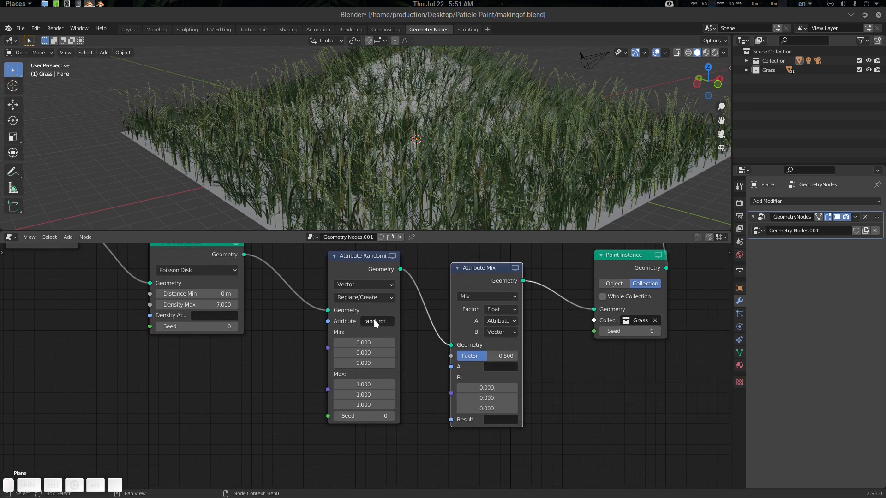
pyautogui.hotkey('ctrl', 'c')
pyautogui.hotkey('ctrl', 'v')
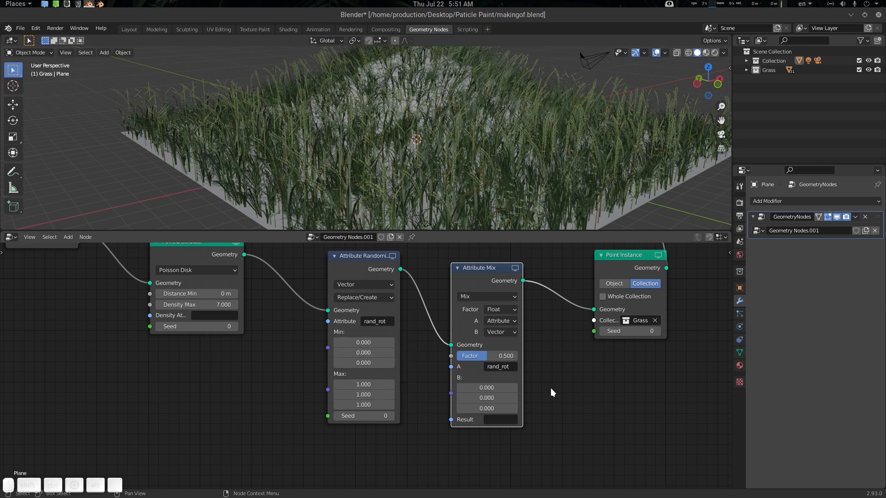
# Step: Set the Attribute Mix node's Result to the rotation attribute
pyautogui.moveTo(570, 387); pyautogui.dragTo(571, 380, button='middle')
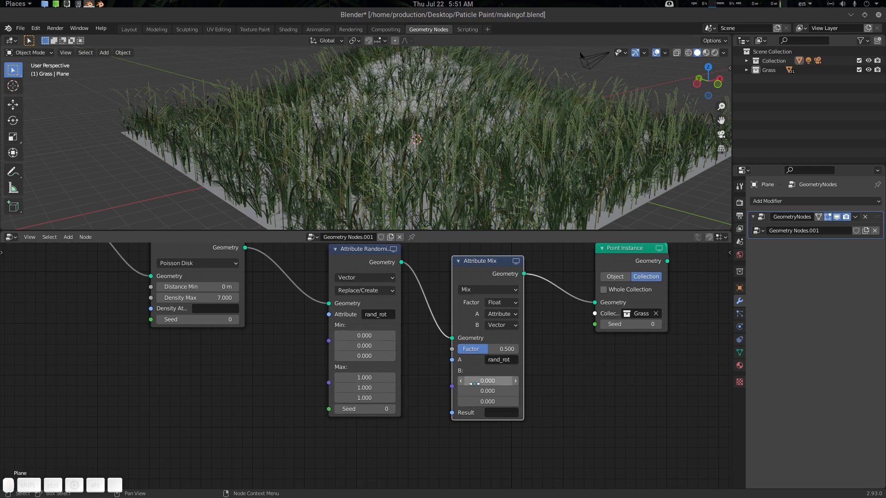
pyautogui.click(499, 412)
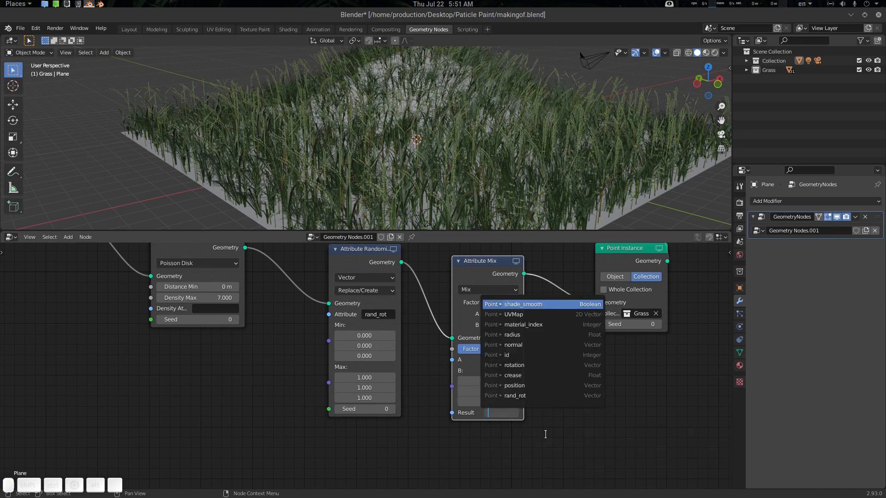
pyautogui.press('Escape')
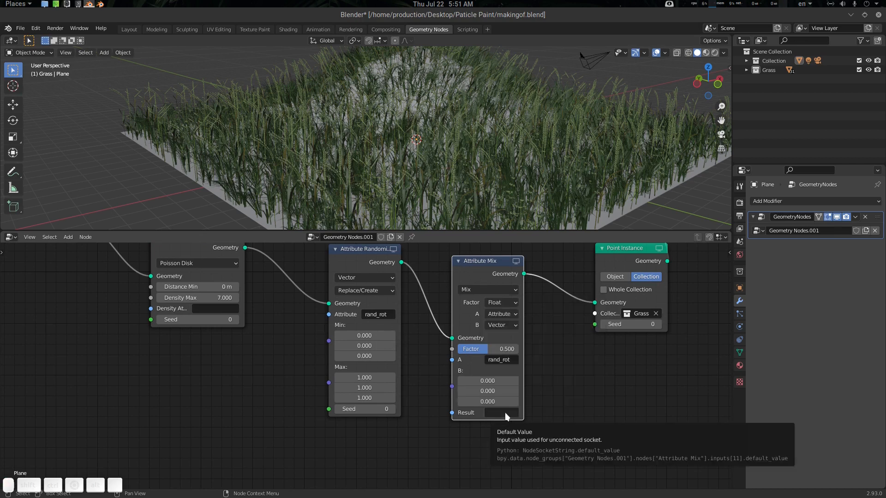
pyautogui.click(504, 413)
pyautogui.write('rota')
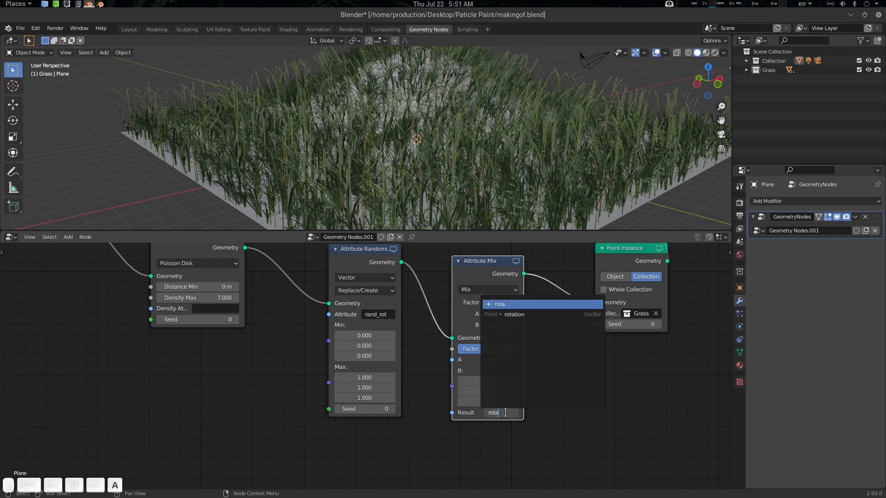
pyautogui.press('Down')
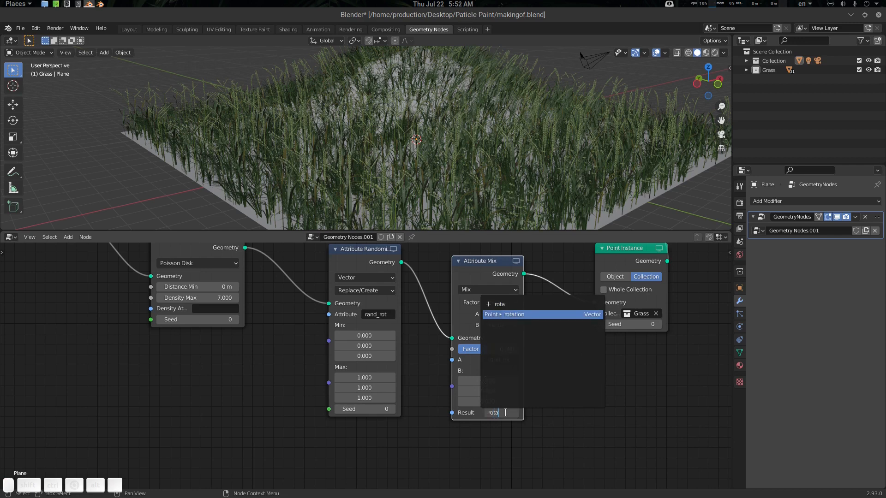
pyautogui.press('Return')
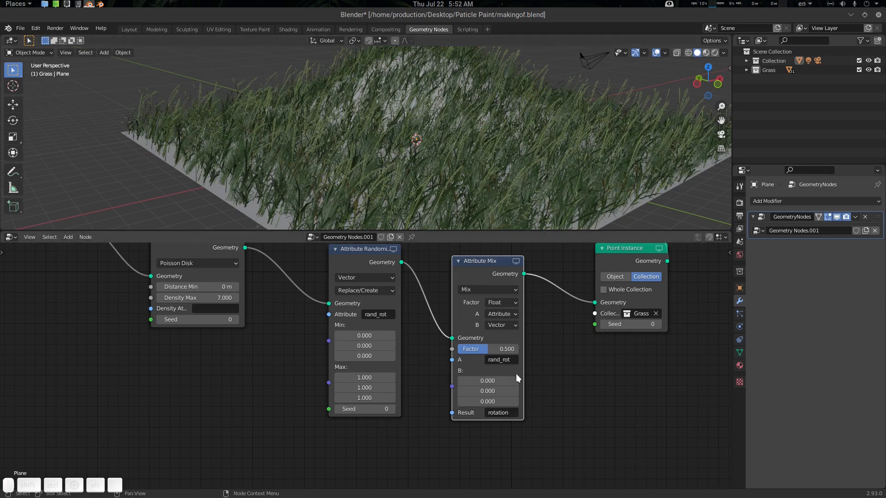
pyautogui.scroll(-2, 512, 183)
pyautogui.moveTo(511, 181); pyautogui.dragTo(480, 156, button='middle')
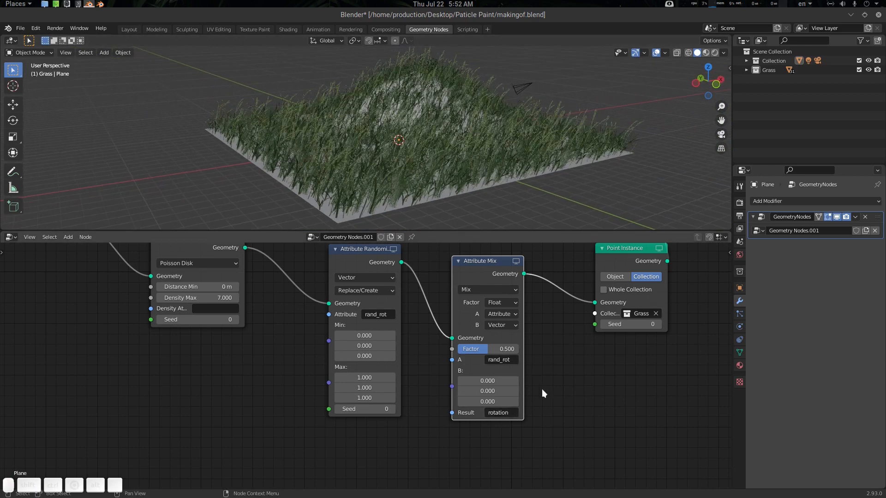
pyautogui.moveTo(487, 380)
pyautogui.mouseDown()
pyautogui.moveTo(471, 380)
pyautogui.moveTo(488, 380)
pyautogui.mouseUp()
pyautogui.keyDown('ctrl'); pyautogui.moveTo(365, 336); pyautogui.dragTo(405, 353); pyautogui.keyUp('ctrl')
pyautogui.hotkey('ctrl', 'z')
pyautogui.moveTo(427, 366); pyautogui.dragTo(437, 366, button='middle')
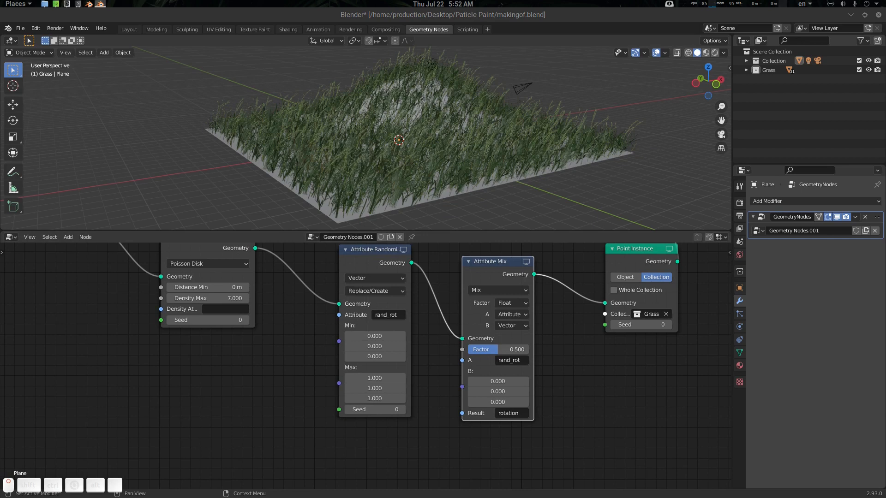
# Step: Add a Vector Math node below the Poisson Disk point distribution node
pyautogui.moveTo(466, 418); pyautogui.dragTo(521, 408, button='middle')
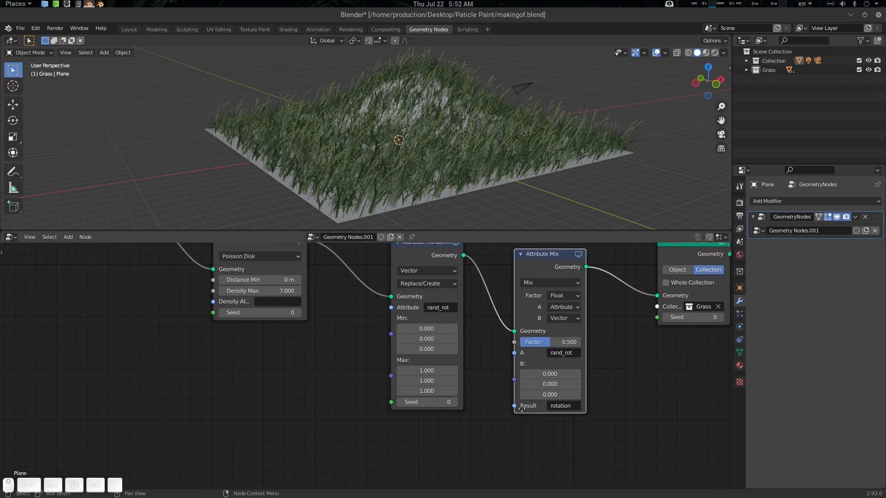
pyautogui.hotkey('shift', 'a')
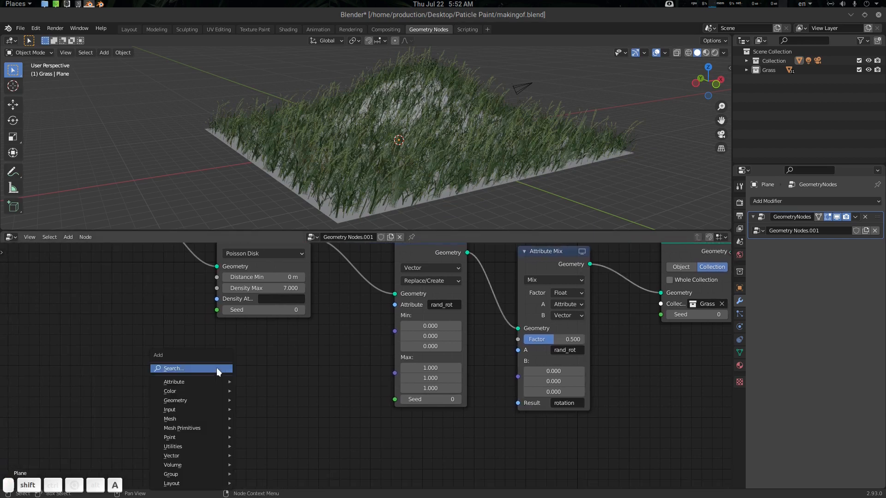
pyautogui.click(217, 367)
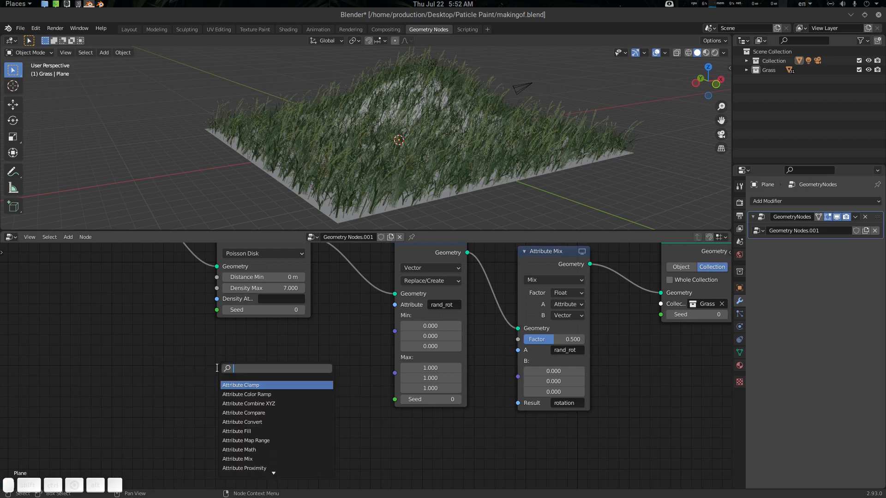
pyautogui.write('vec')
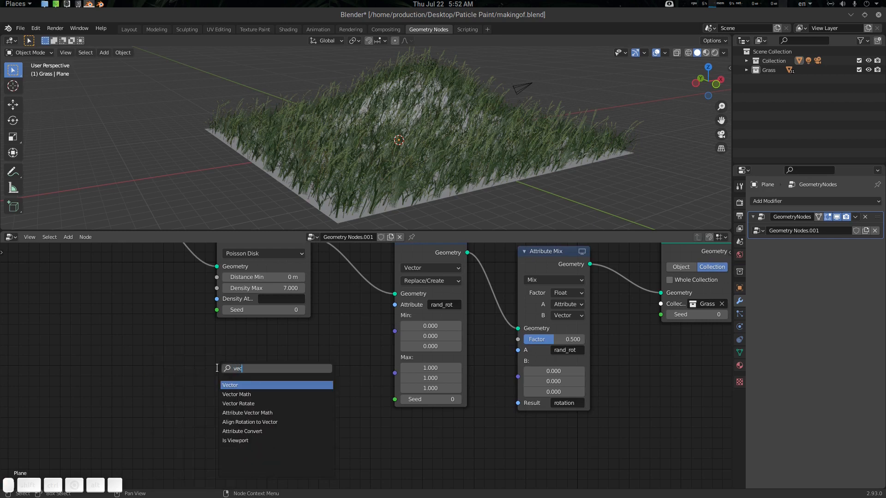
pyautogui.press('Down')
pyautogui.press('Return')
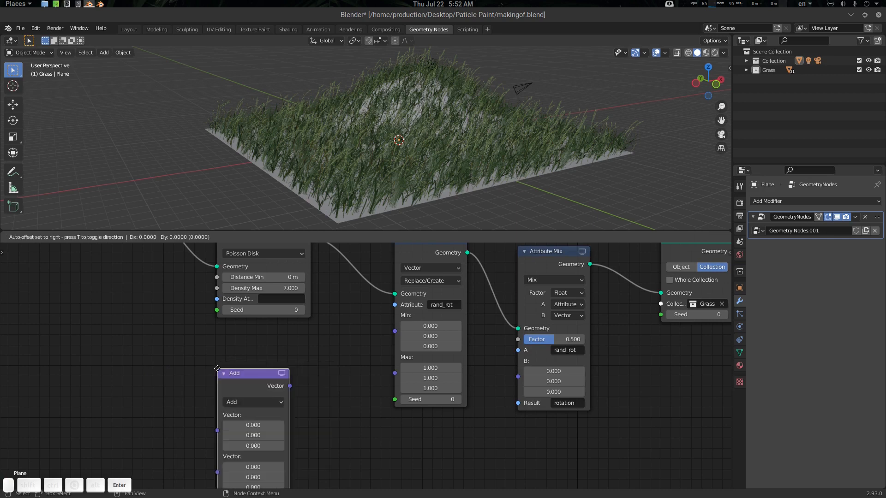
pyautogui.click(169, 329)
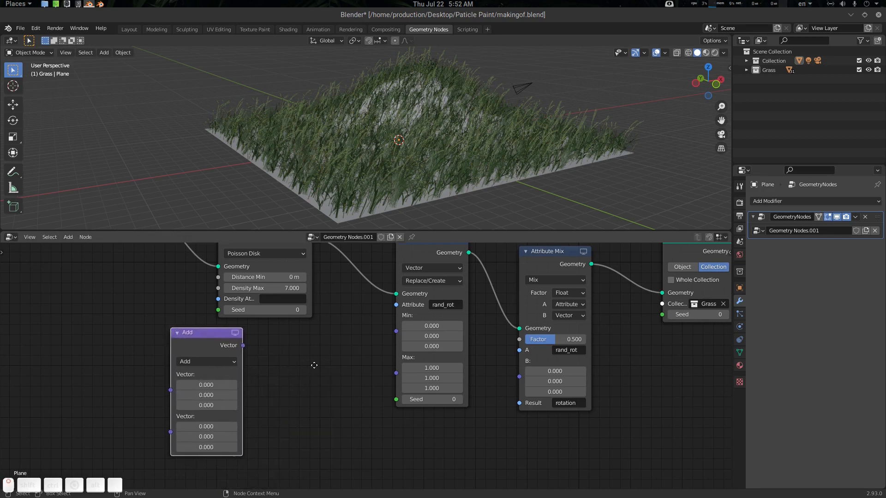
# Step: Change the Vector Math node's operation to Divide and shift the node slightly aside
pyautogui.moveTo(312, 366); pyautogui.dragTo(357, 343, button='middle')
pyautogui.scroll(1, 358, 342)
pyautogui.click(263, 345)
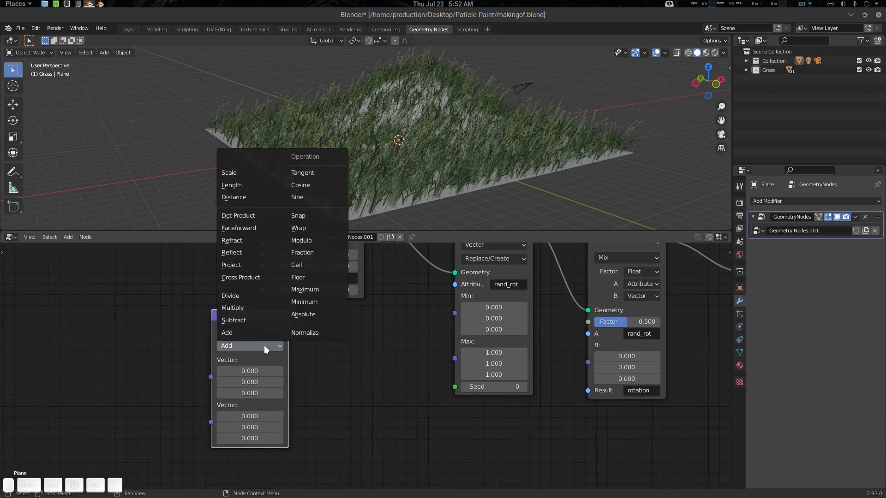
pyautogui.click(246, 295)
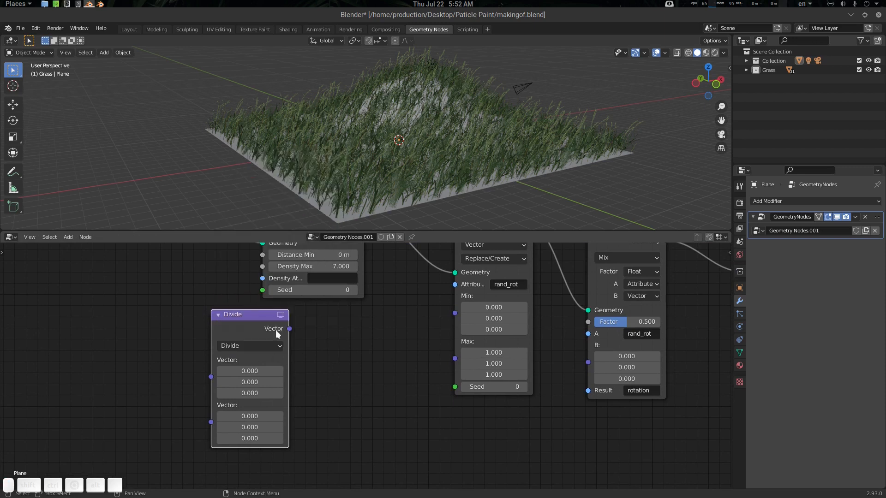
pyautogui.moveTo(265, 315); pyautogui.dragTo(258, 316)
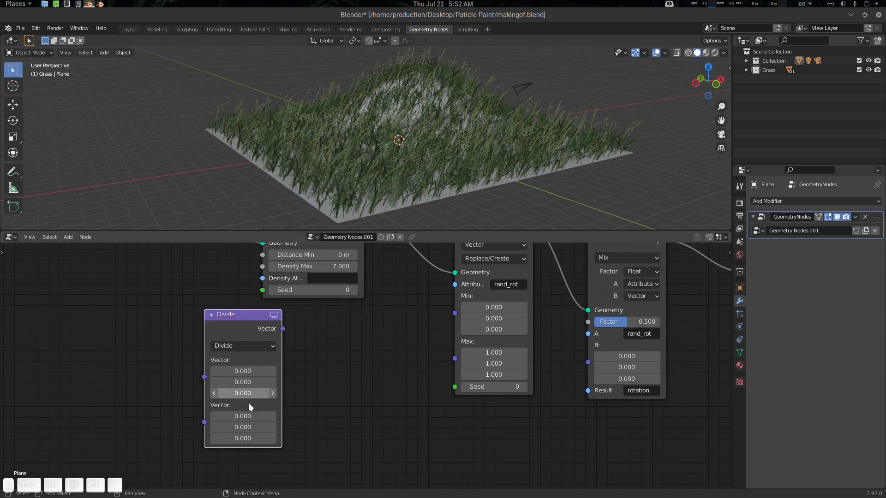
# Step: Drive the first component of the Divide node's first vector with the expression #frame*pi
pyautogui.moveTo(325, 408); pyautogui.dragTo(328, 405, button='middle')
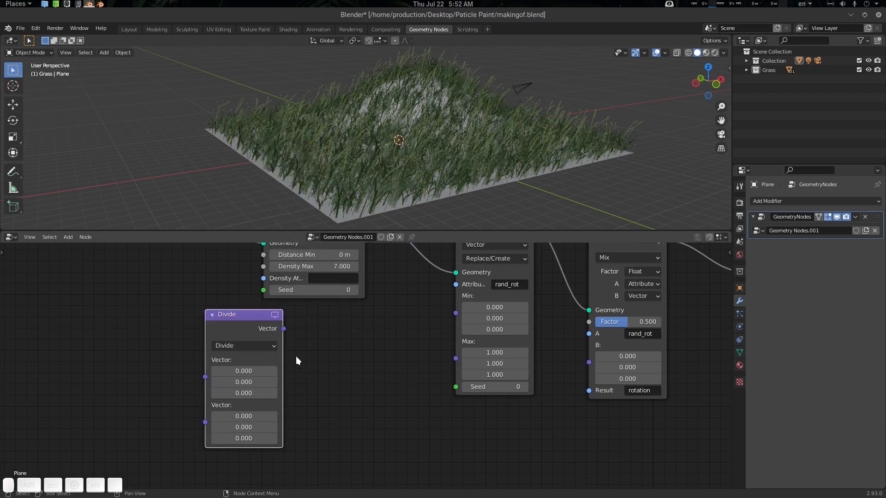
pyautogui.click(253, 371)
pyautogui.click(300, 374)
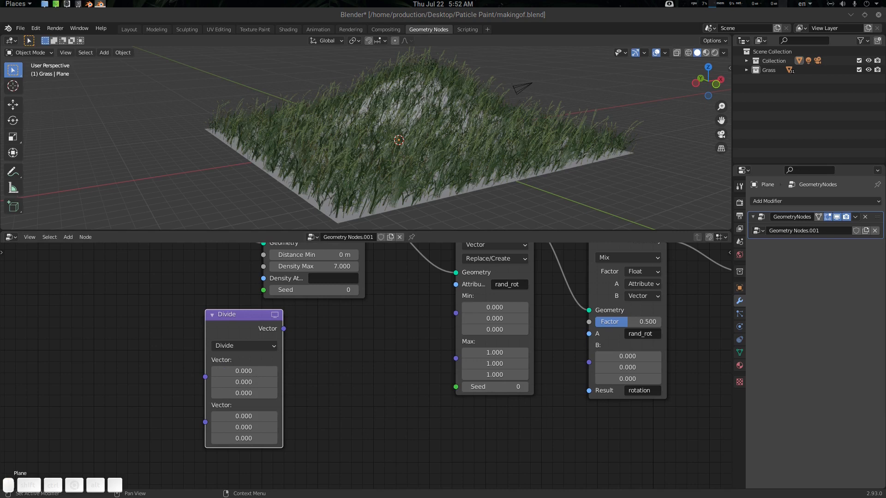
pyautogui.click(243, 371)
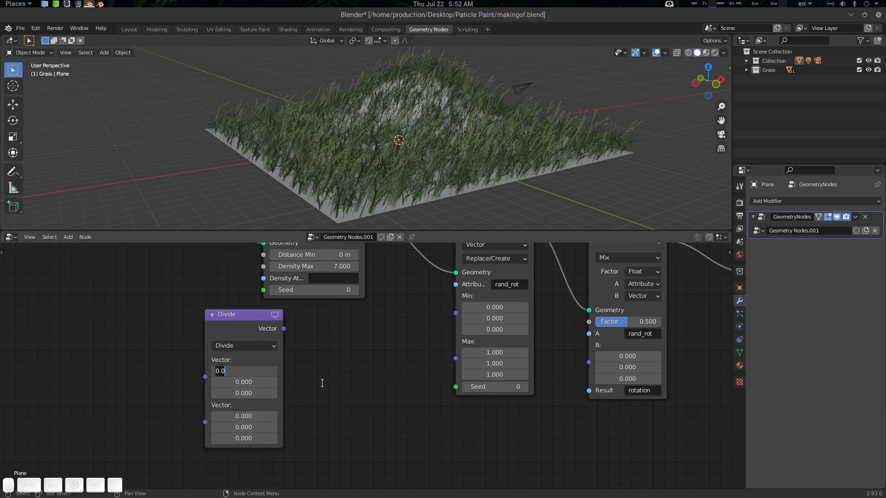
pyautogui.press('shift')
pyautogui.write('#frame*pi')
pyautogui.press('Return')
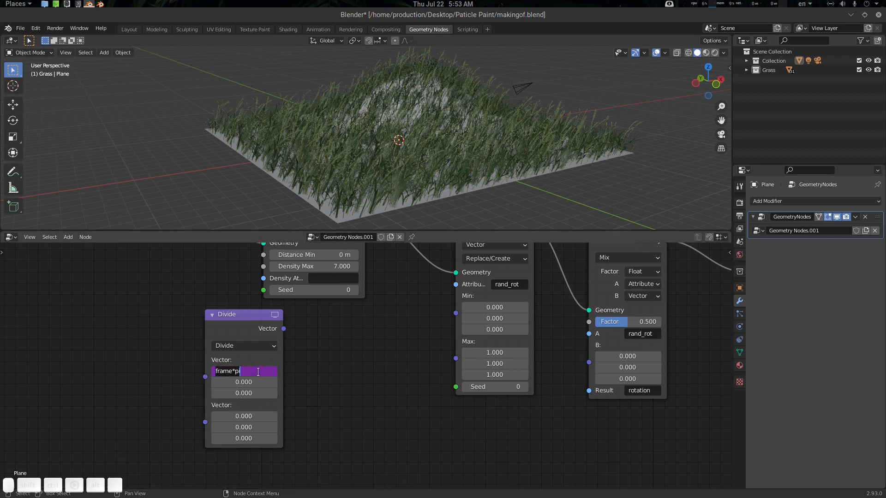
# Step: Copy the #frame*pi driver expression into the second and third components of the Divide node's first vector
pyautogui.hotkey('ctrl', 'c')
pyautogui.click(249, 381)
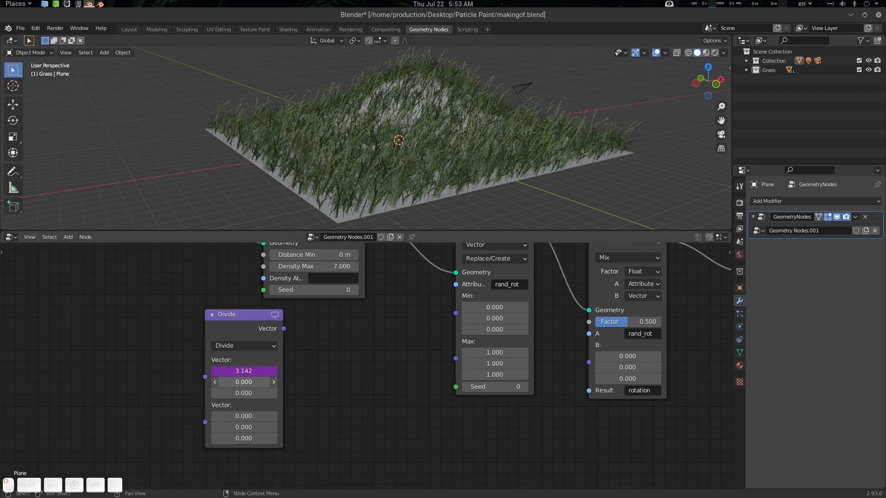
pyautogui.hotkey('ctrl', 'v')
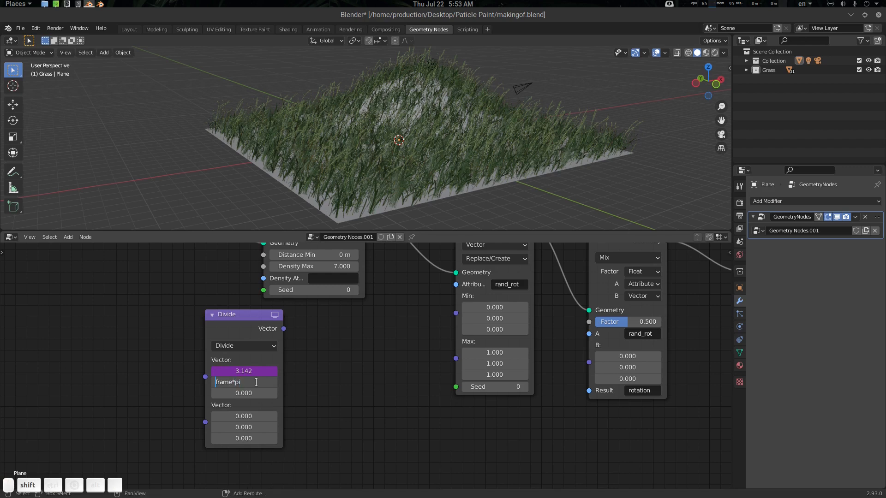
pyautogui.write('#')
pyautogui.press('Return')
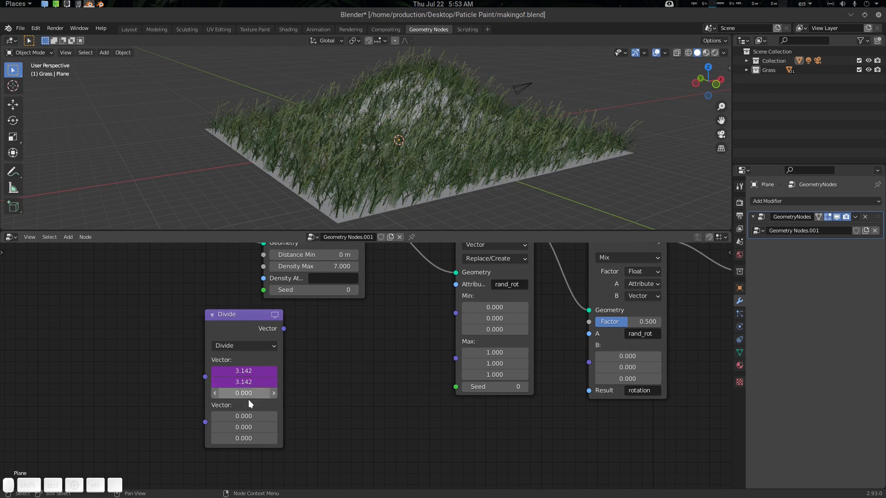
pyautogui.click(249, 393)
pyautogui.hotkey('ctrl', 'v')
pyautogui.hotkey('ctrl', 'Left')
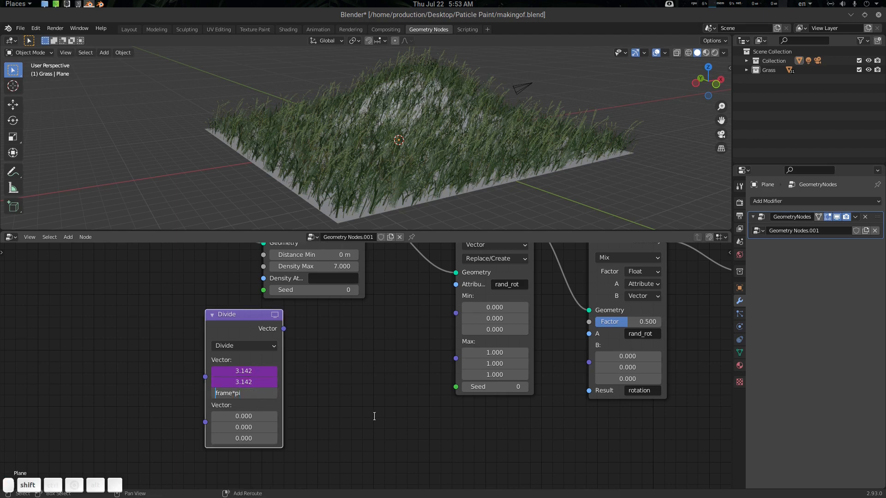
pyautogui.write('#')
pyautogui.press('Return')
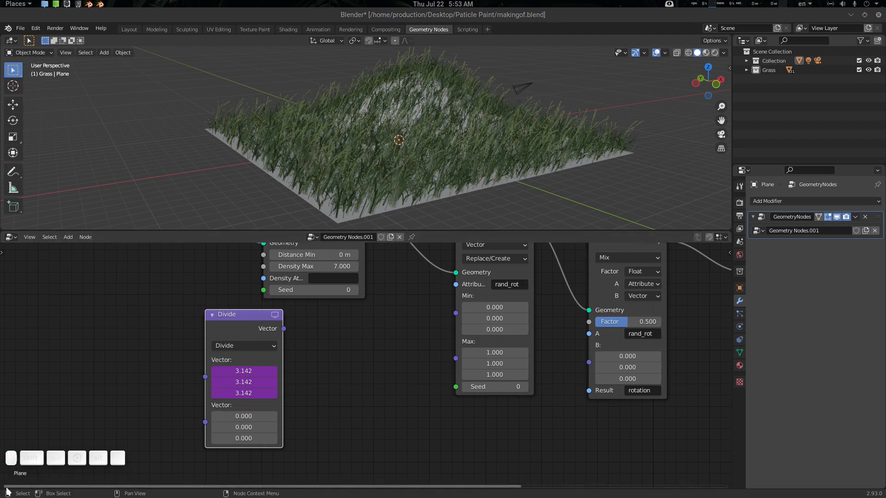
pyautogui.rightClick(45, 493)
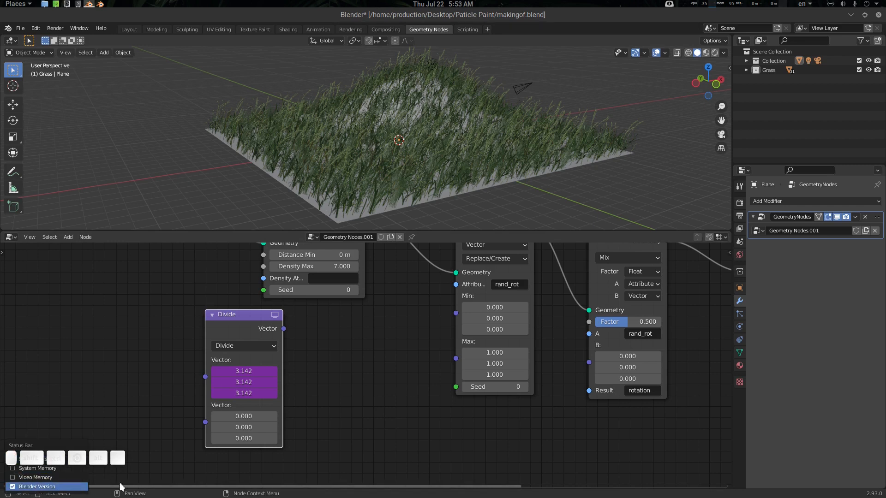
pyautogui.rightClick(162, 489)
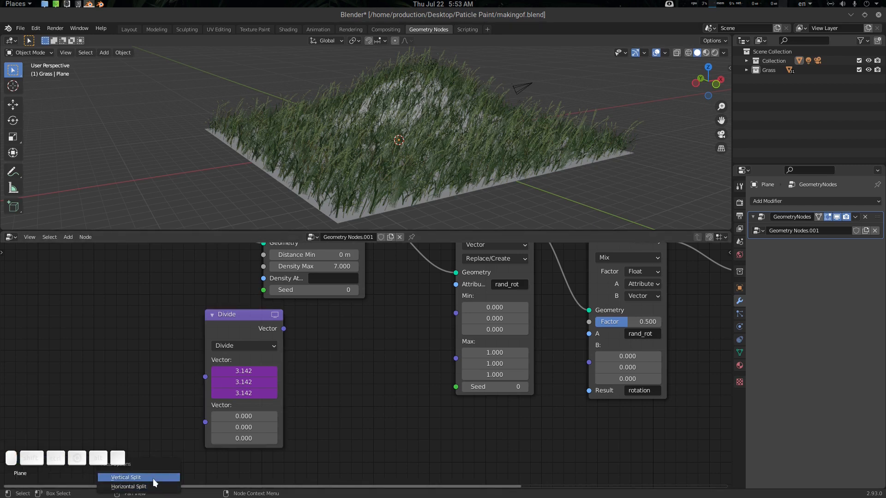
pyautogui.click(151, 487)
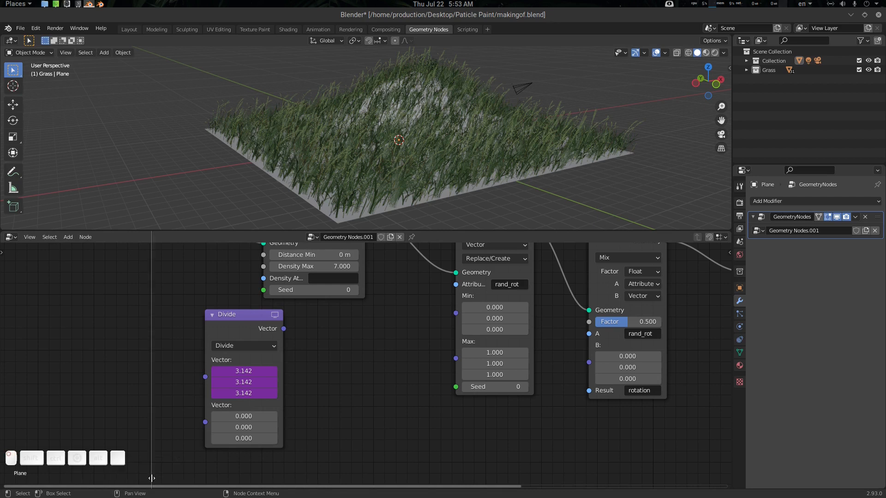
pyautogui.press('Escape')
# Step: Split the node editor horizontally, turn the narrow lower area into a Timeline and enlarge it slightly
pyautogui.rightClick(158, 489)
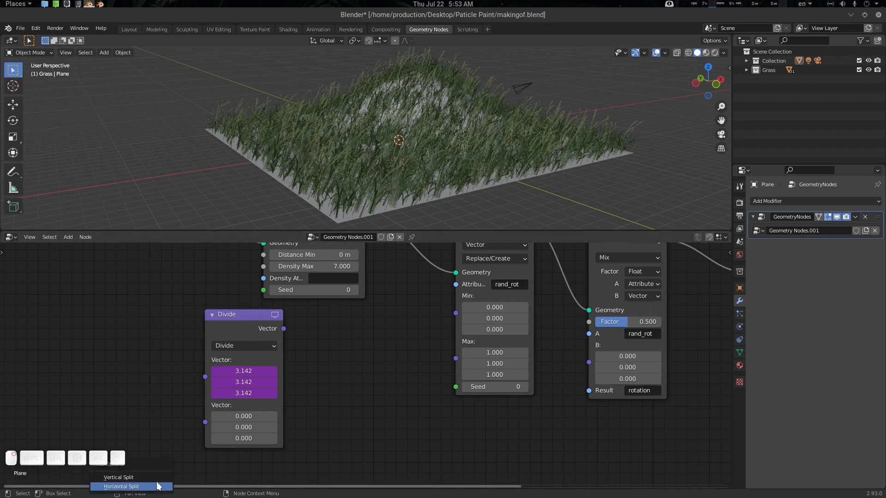
pyautogui.click(158, 486)
pyautogui.click(156, 471)
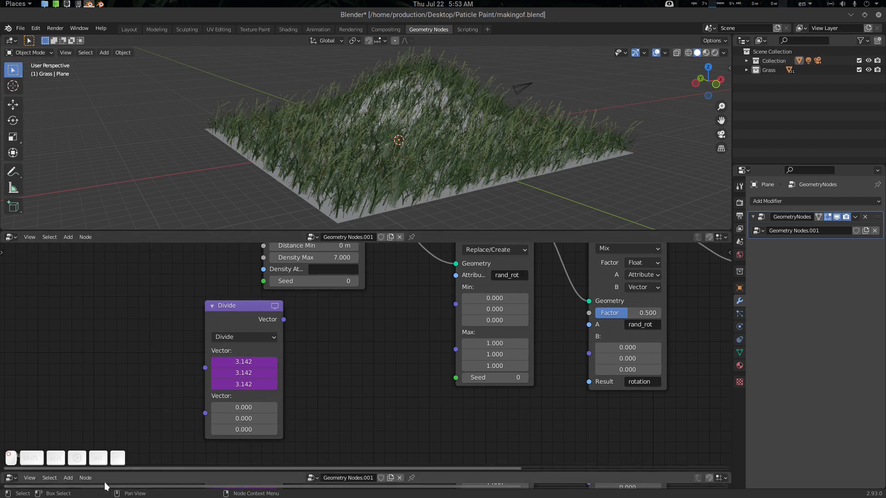
pyautogui.click(11, 478)
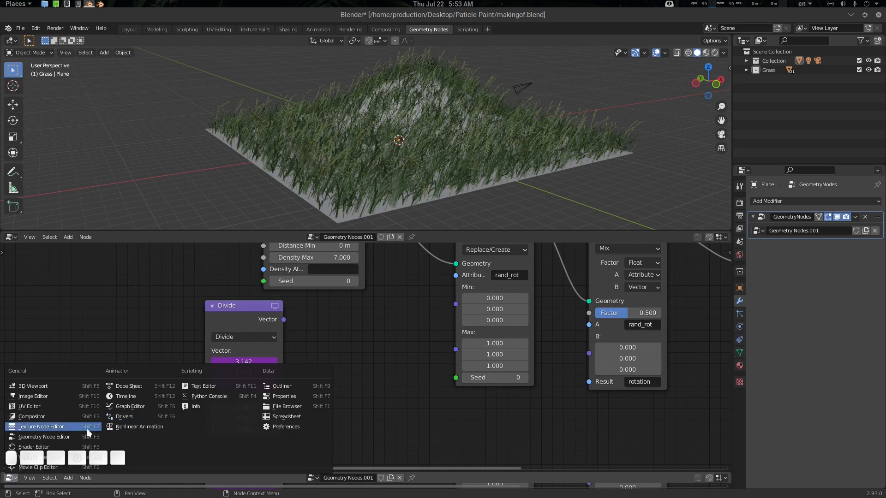
pyautogui.click(156, 397)
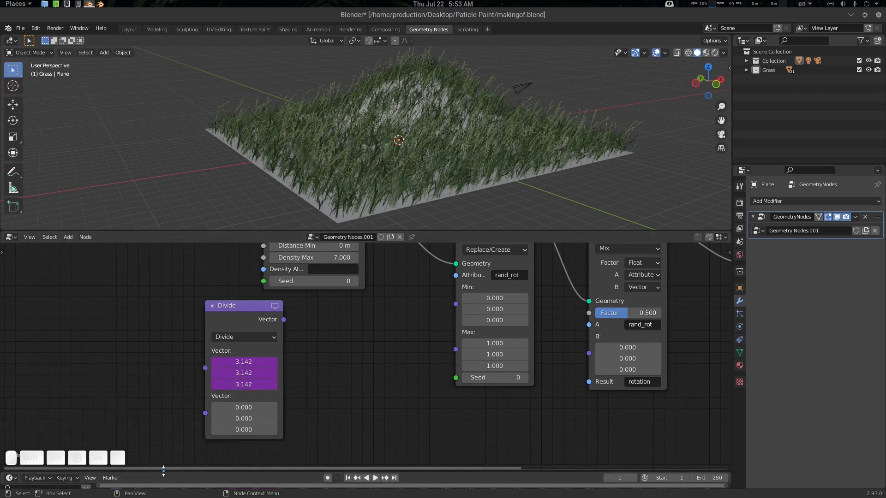
pyautogui.moveTo(163, 471); pyautogui.dragTo(169, 448)
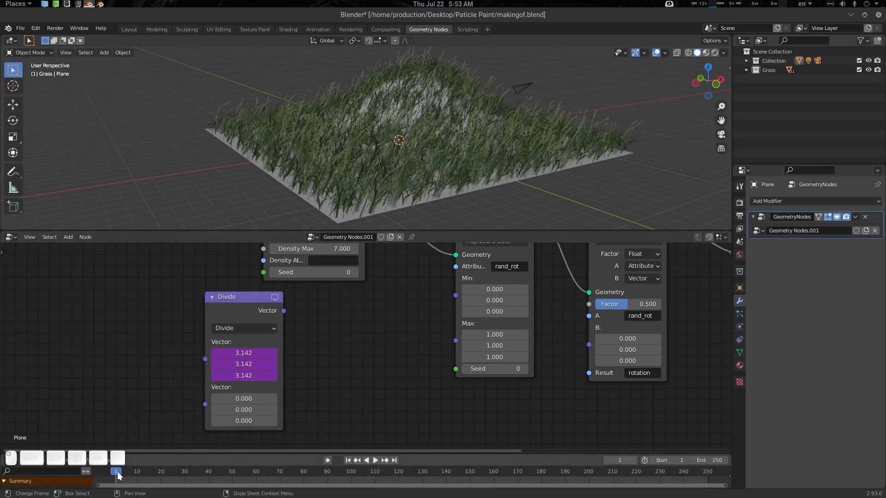
# Step: Scrub the timeline to frame 24 to check the driven vector values
pyautogui.moveTo(119, 475); pyautogui.dragTo(172, 476)
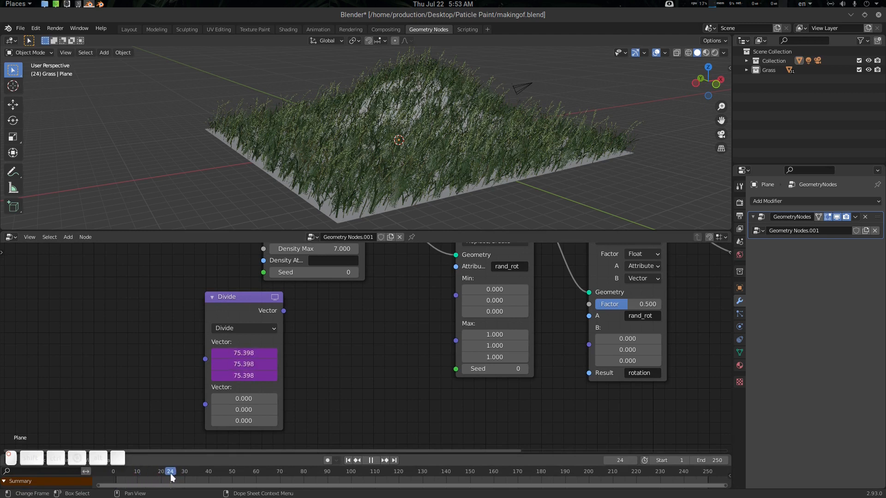
# Step: Return to the first frame and set the Divide node's second vector to 200, 100, 200
pyautogui.hotkey('shift', 'Left')
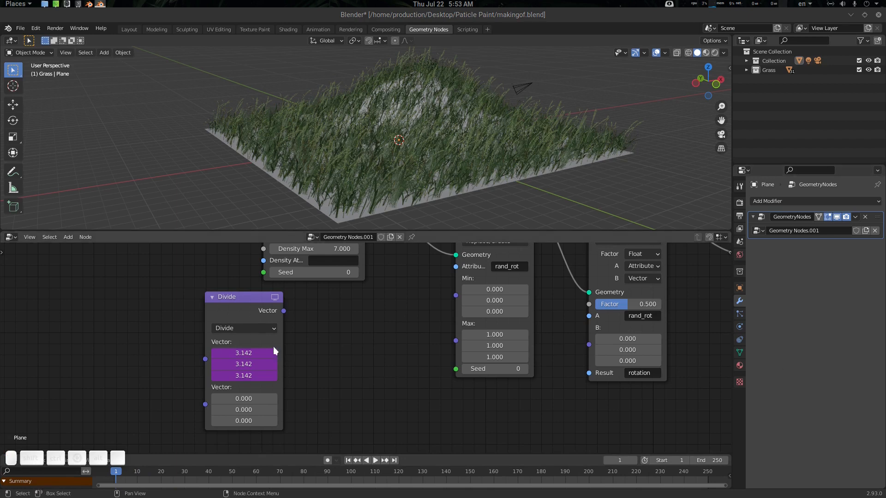
pyautogui.click(243, 398)
pyautogui.write('200')
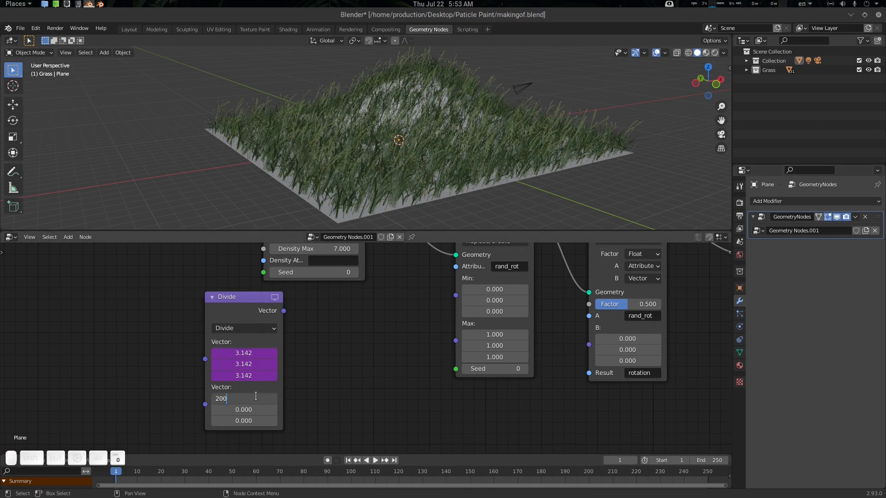
pyautogui.press('Return')
pyautogui.click(250, 410)
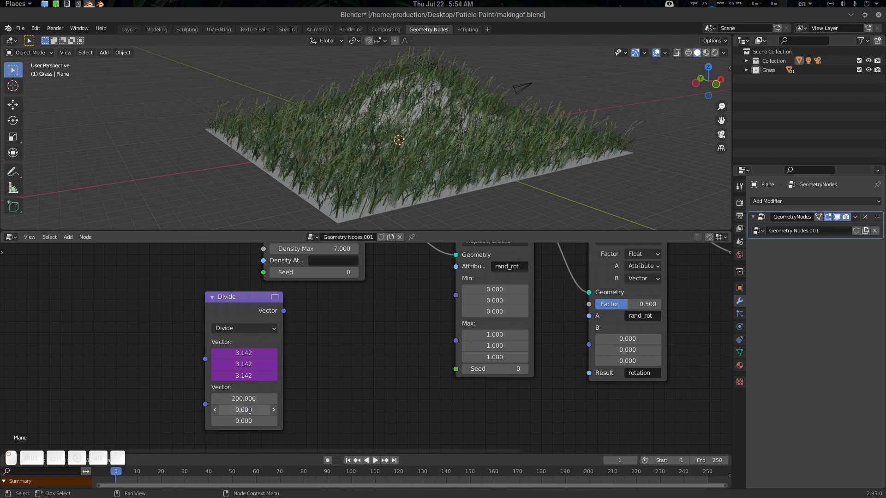
pyautogui.write('100')
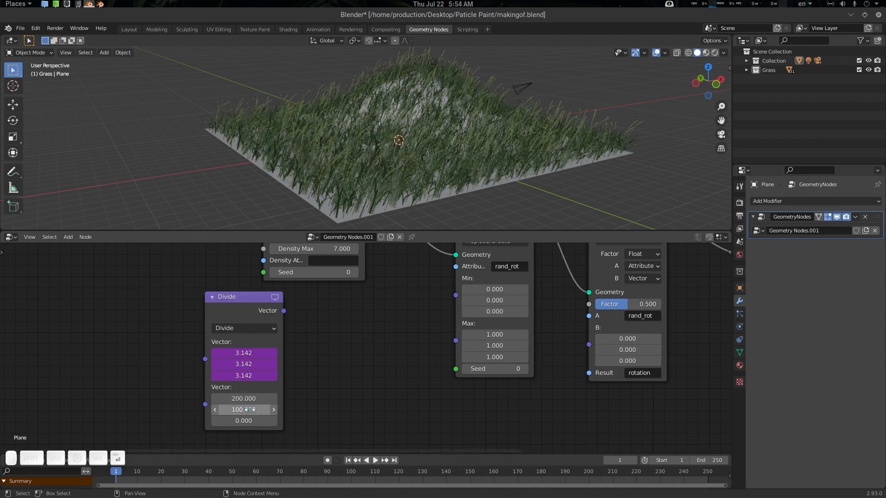
pyautogui.click(249, 419)
pyautogui.write('200')
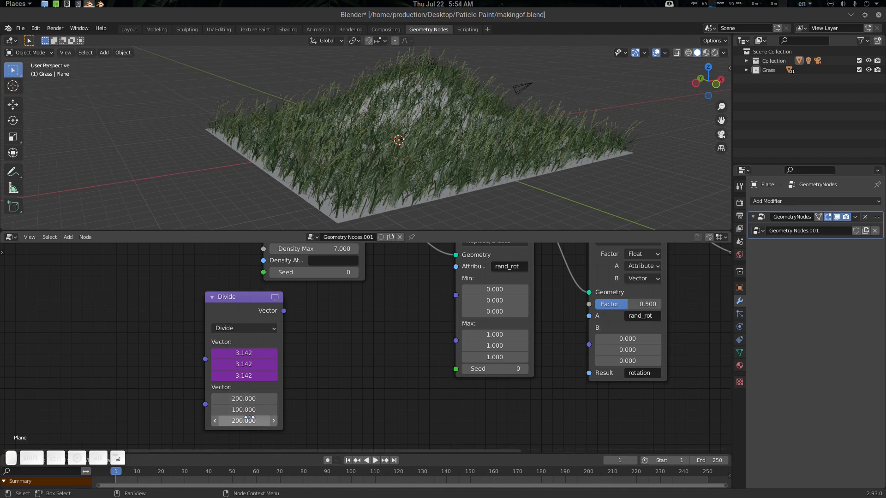
pyautogui.press('Return')
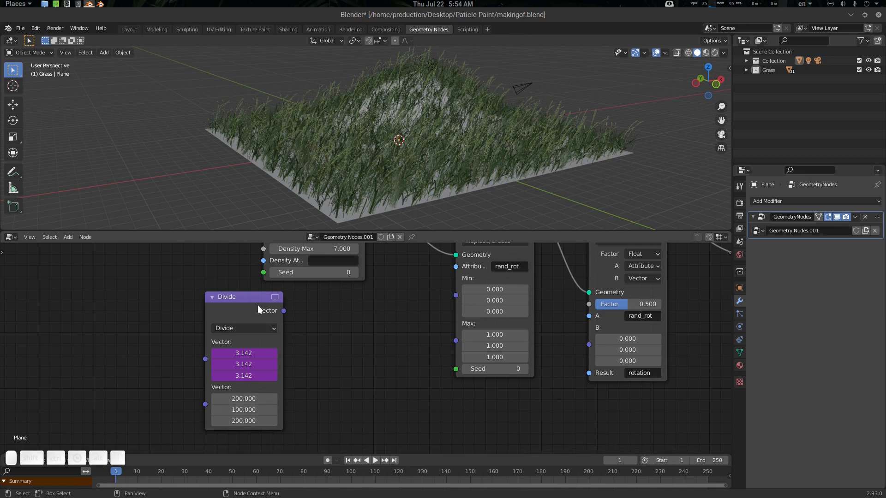
# Step: Make room beside the Divide node and add a Vector Math node there with its operation set to Cosine
pyautogui.moveTo(258, 305); pyautogui.dragTo(196, 311)
pyautogui.hotkey('shift', 'a')
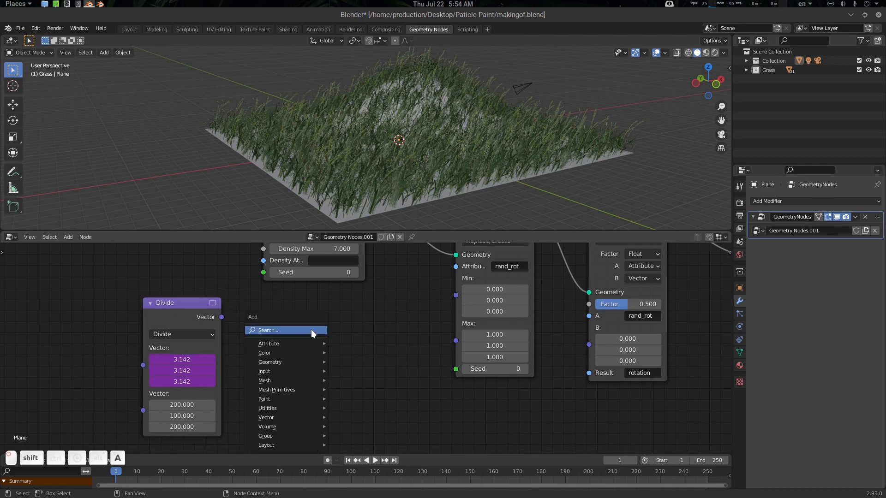
pyautogui.click(311, 329)
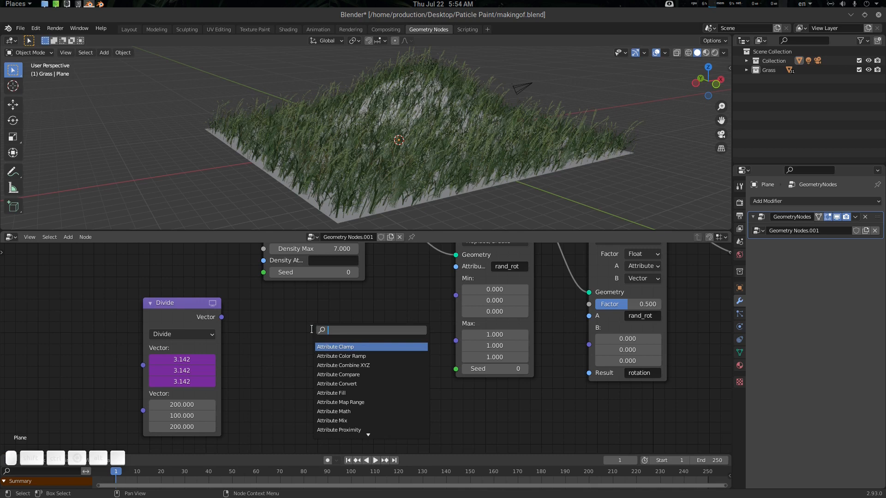
pyautogui.hotkey('shift', 'a')
pyautogui.click(285, 315)
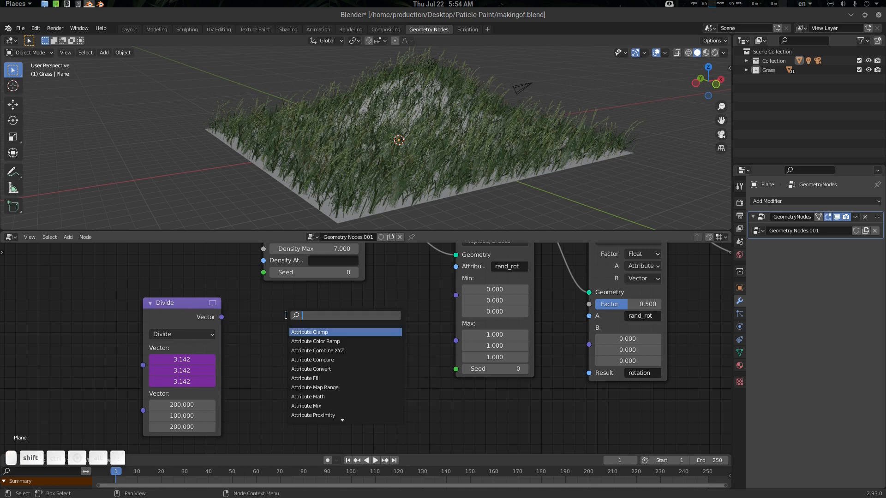
pyautogui.write('vec')
pyautogui.press('Down')
pyautogui.press('Return')
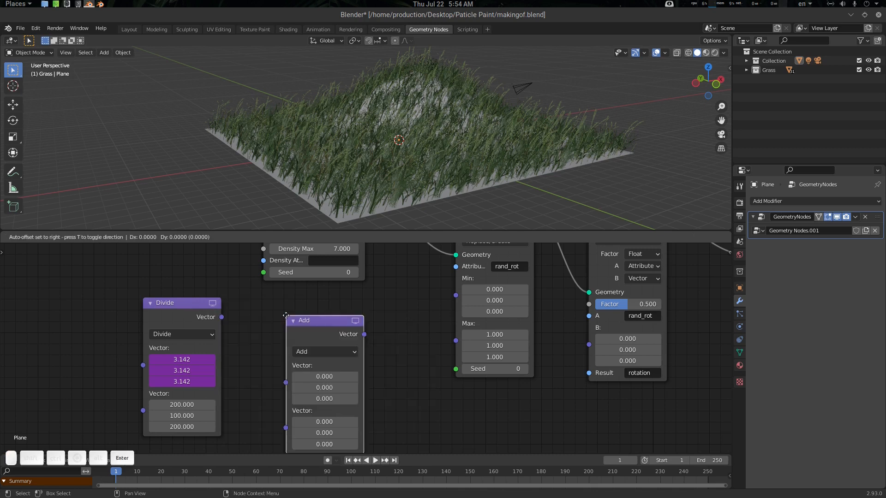
pyautogui.click(274, 310)
pyautogui.click(317, 344)
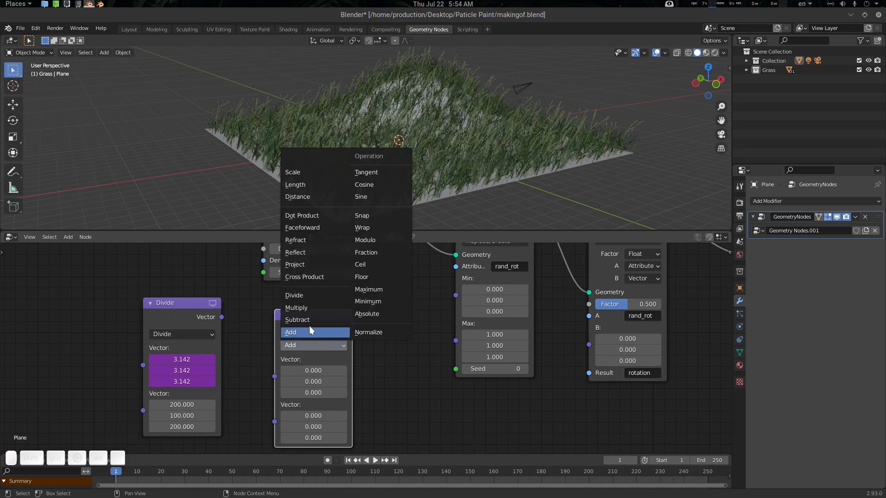
pyautogui.click(375, 186)
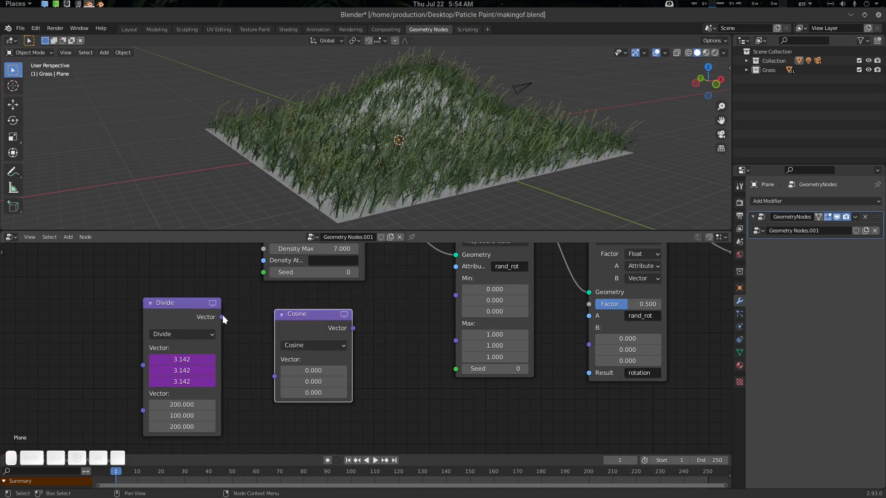
# Step: Connect the Divide output to the Cosine node's Vector input, and the Cosine output to input B of the Attribute Mix node
pyautogui.moveTo(223, 316); pyautogui.dragTo(282, 378)
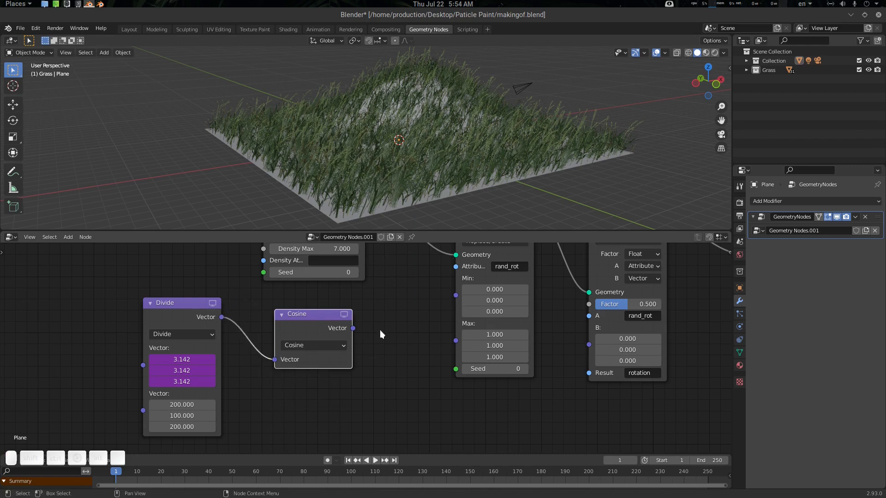
pyautogui.moveTo(406, 334); pyautogui.dragTo(410, 365, button='middle')
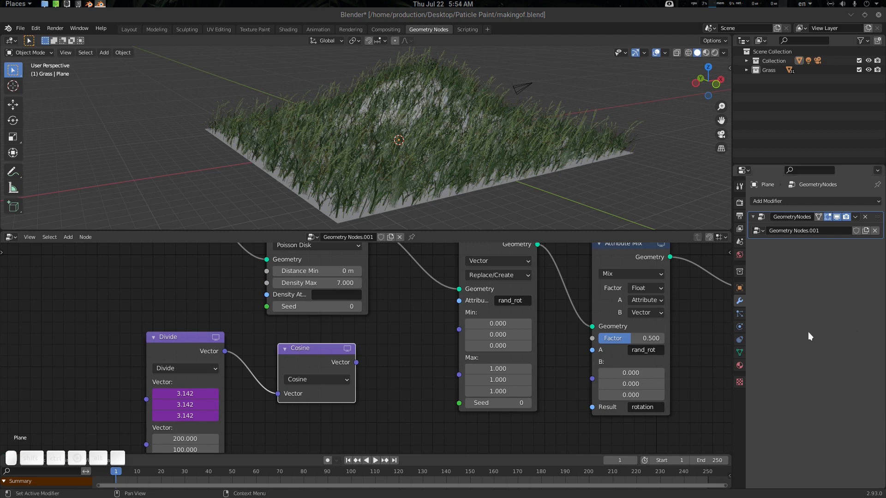
pyautogui.moveTo(548, 307); pyautogui.dragTo(545, 312, button='middle')
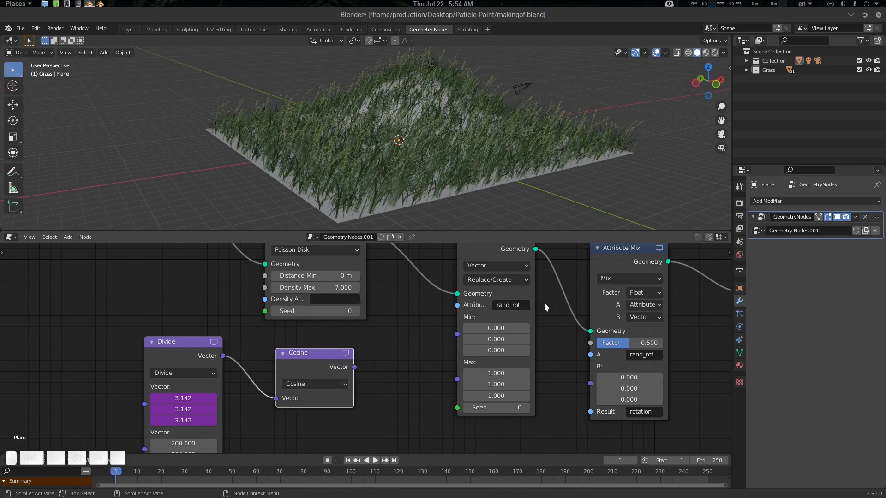
pyautogui.scroll(-1, 544, 303)
pyautogui.moveTo(671, 363); pyautogui.dragTo(670, 353, button='middle')
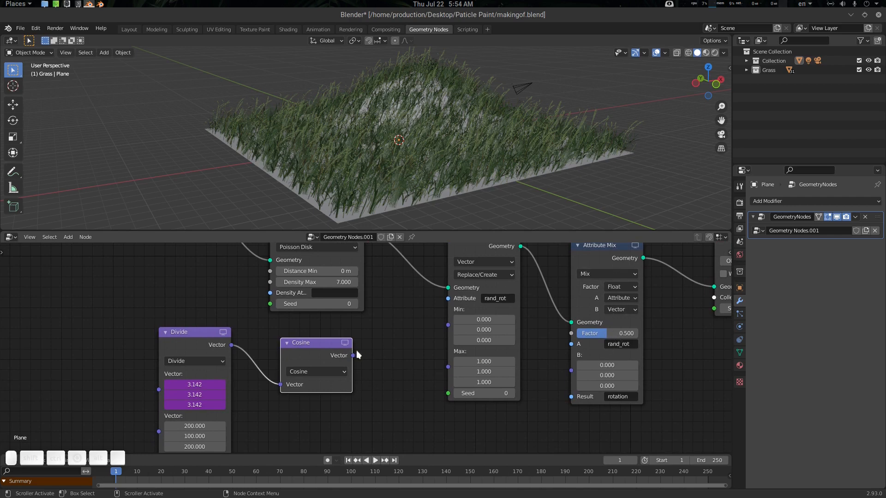
pyautogui.moveTo(352, 355); pyautogui.dragTo(575, 367)
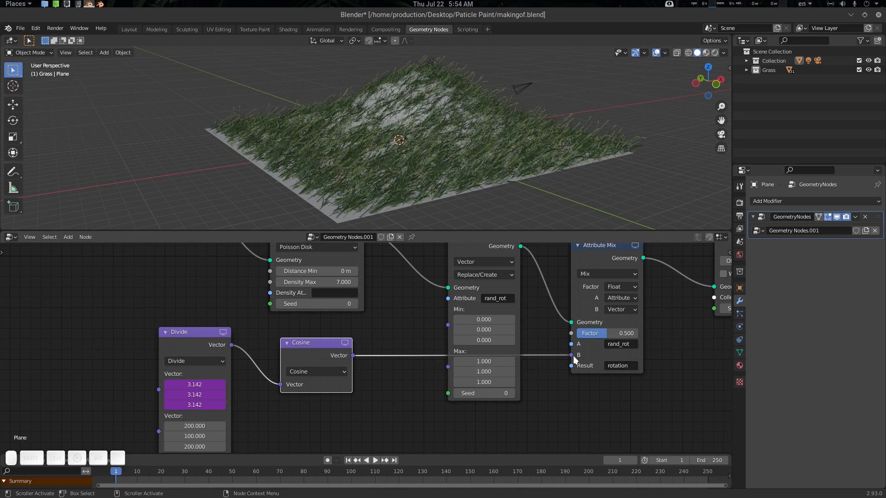
# Step: Play the animation and examine the grass movement from a low front angle, then stop playback
pyautogui.keyDown('shift'); pyautogui.scroll(2, 475, 337); pyautogui.keyUp('shift')
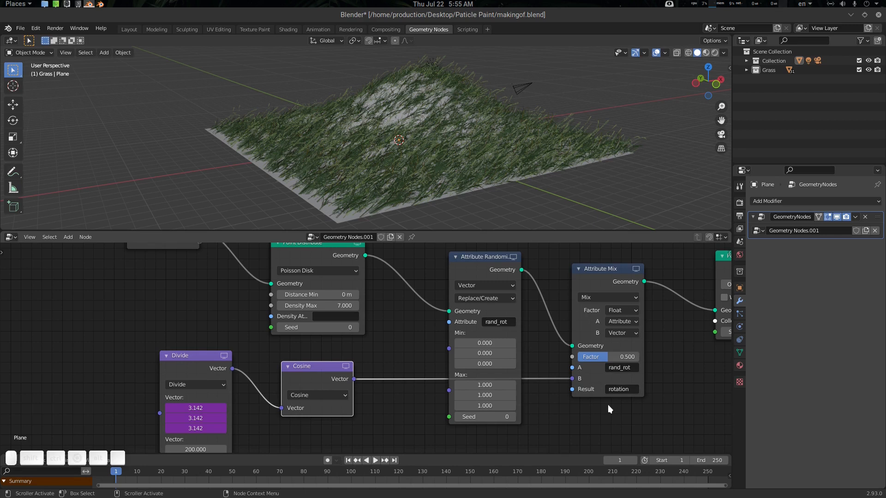
pyautogui.scroll(2, 653, 399)
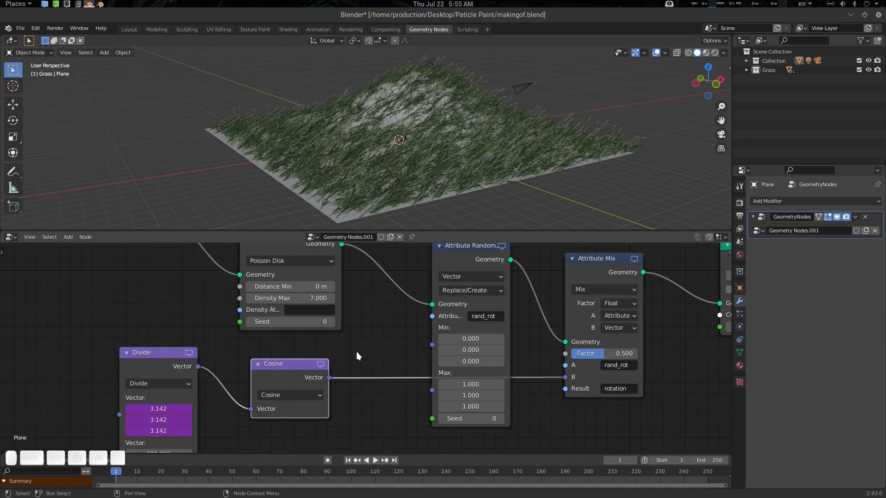
pyautogui.press('space')
pyautogui.moveTo(572, 148); pyautogui.dragTo(483, 148, button='middle')
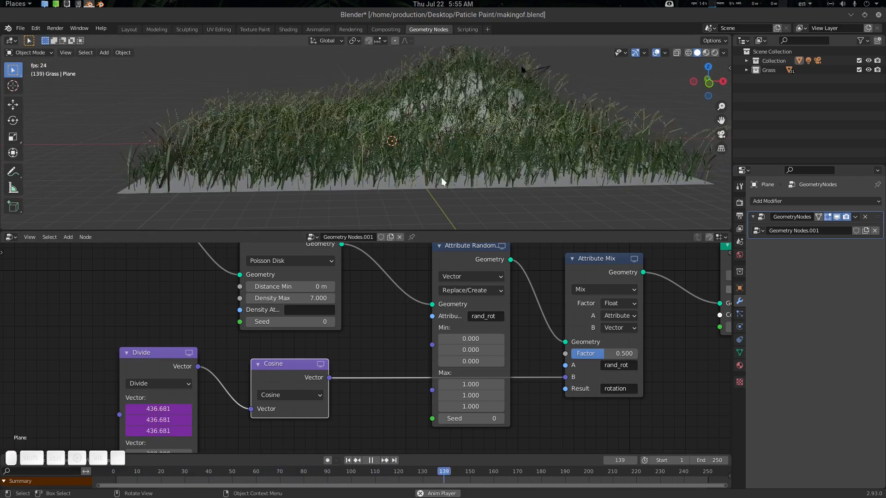
pyautogui.press('space')
pyautogui.moveTo(272, 382); pyautogui.dragTo(304, 358, button='middle')
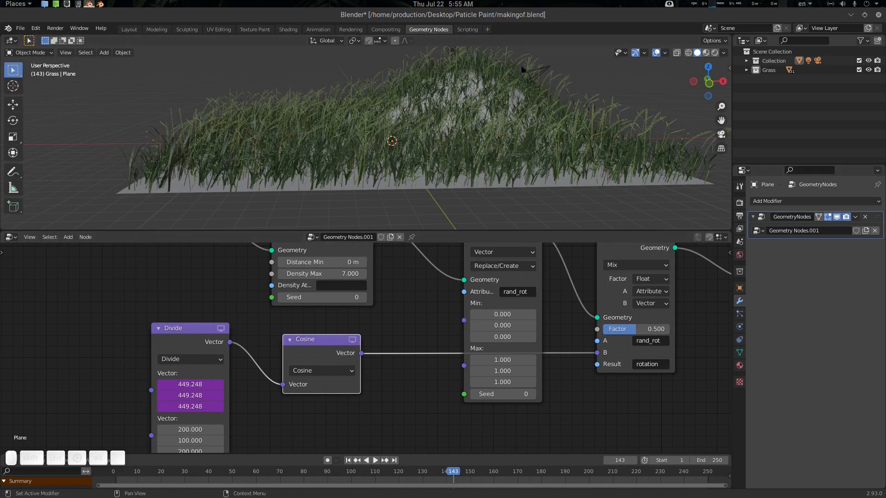
# Step: Switch to the text editor and examine the formula #cos(frame*pi/vector) at an enlarged text size, down to its vector term
pyautogui.hotkey('alt', 'Tab')
pyautogui.click(346, 133)
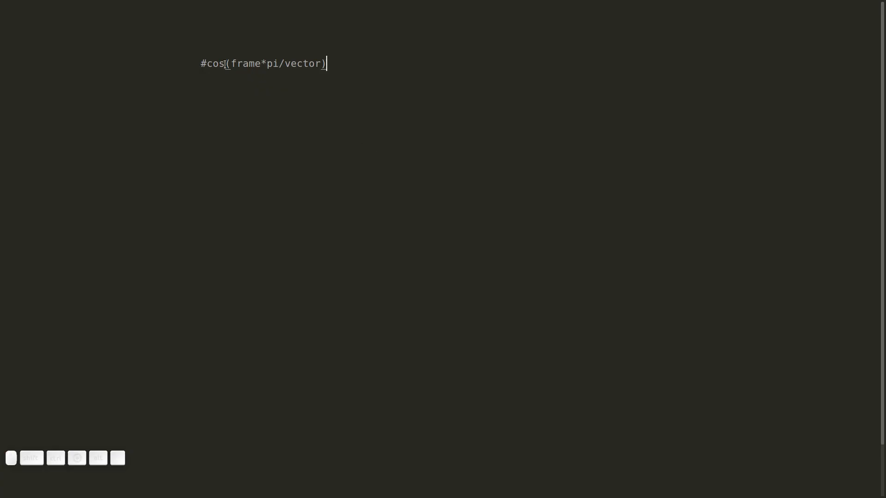
pyautogui.keyDown('ctrl'); pyautogui.scroll(4, 291, 88); pyautogui.keyUp('ctrl')
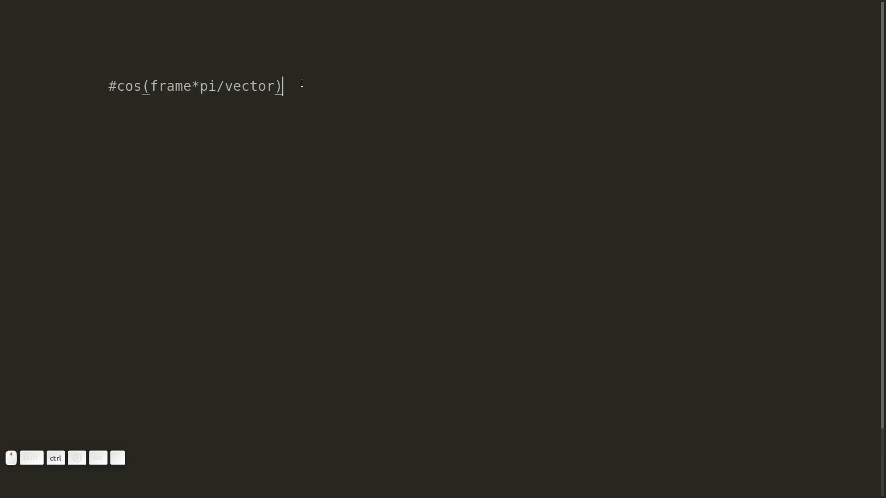
pyautogui.moveTo(62, 102); pyautogui.dragTo(242, 106)
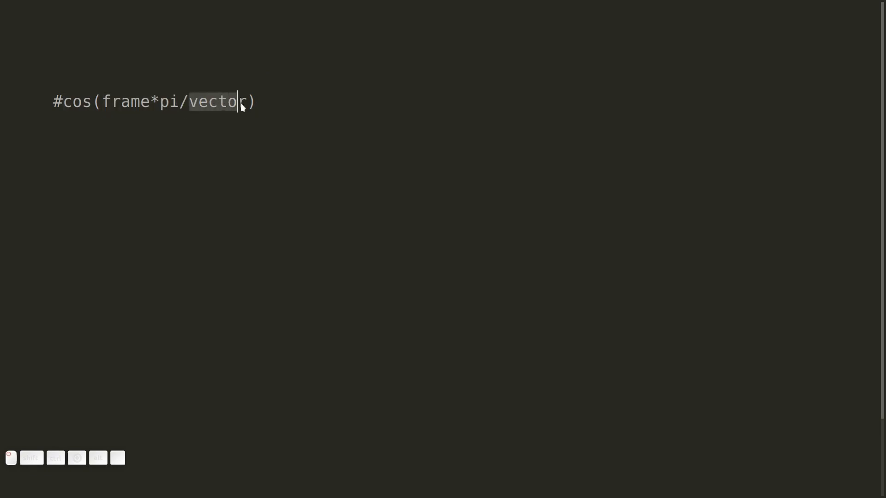
pyautogui.click(322, 154)
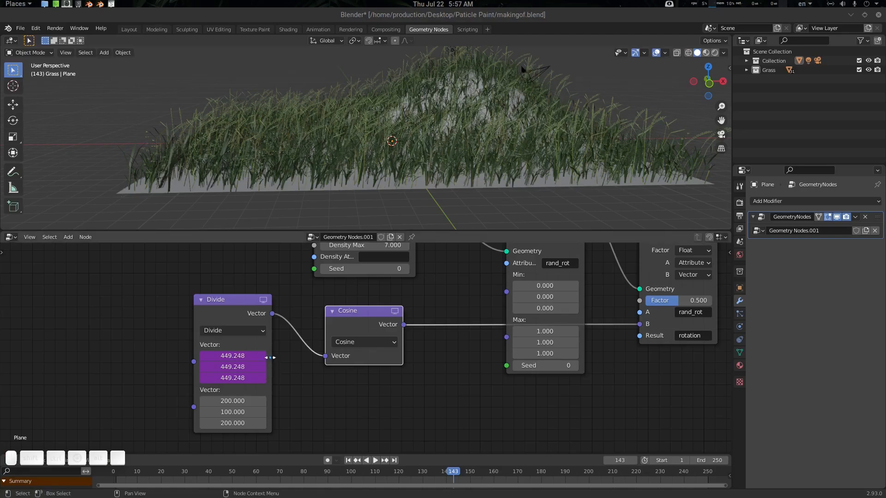
# Step: Inspect the driver expression in the Divide node's first vector in Blender and compare it with the formula in the text editor
pyautogui.click(235, 358)
pyautogui.write('frame*pi')
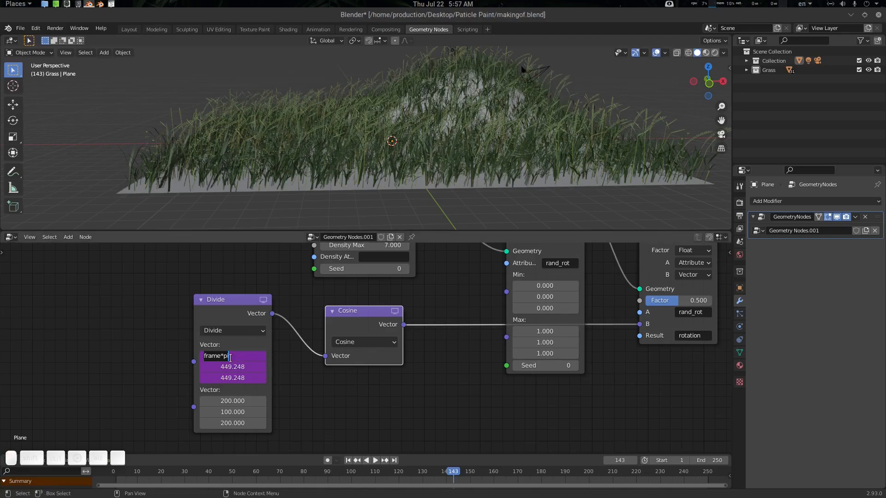
pyautogui.press('Return')
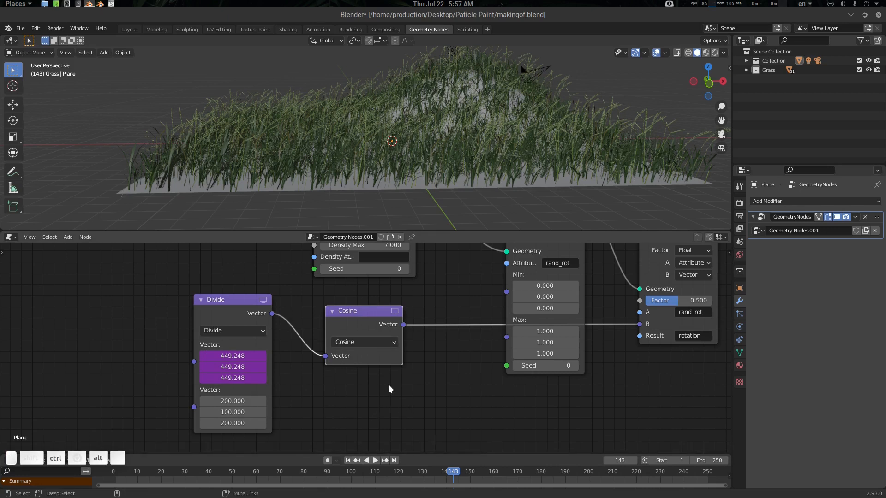
pyautogui.hotkey('ctrl', 'alt', 'Up')
pyautogui.hotkey('ctrl', 'alt', 'Down')
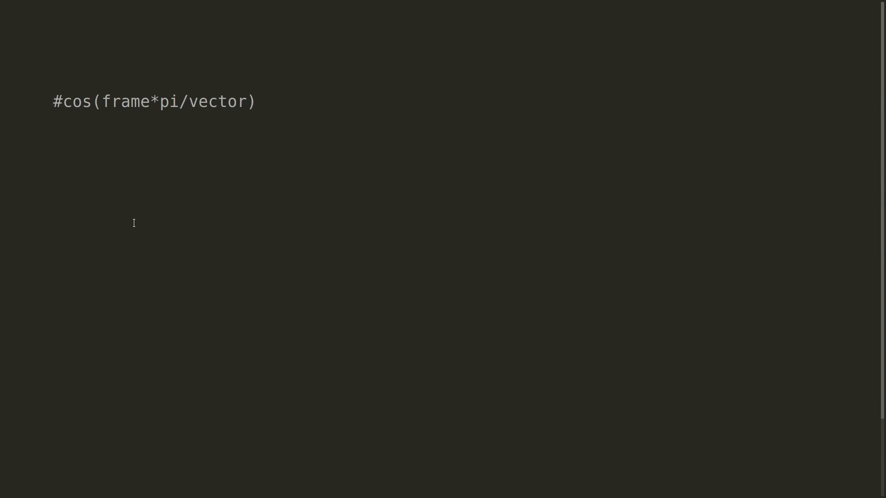
pyautogui.hotkey('ctrl', 'alt', 'Up')
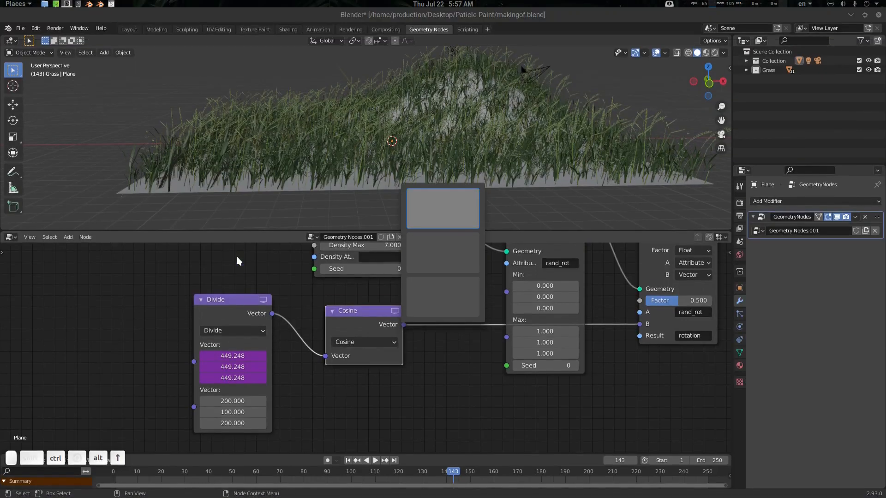
pyautogui.moveTo(364, 396); pyautogui.dragTo(352, 389, button='middle')
pyautogui.moveTo(354, 426)
pyautogui.mouseDown()
pyautogui.moveTo(374, 397)
pyautogui.moveTo(537, 405)
pyautogui.moveTo(585, 390)
pyautogui.moveTo(638, 409)
pyautogui.mouseUp()
pyautogui.hotkey('ctrl', 'z')
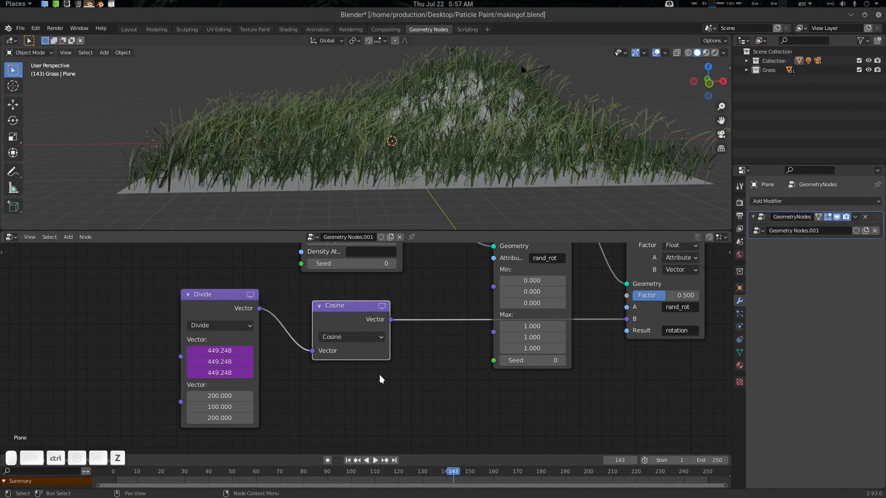
# Step: Play the animation onward from the current frame to review how the grass sways
pyautogui.moveTo(381, 380); pyautogui.dragTo(398, 367, button='middle')
pyautogui.press('space')
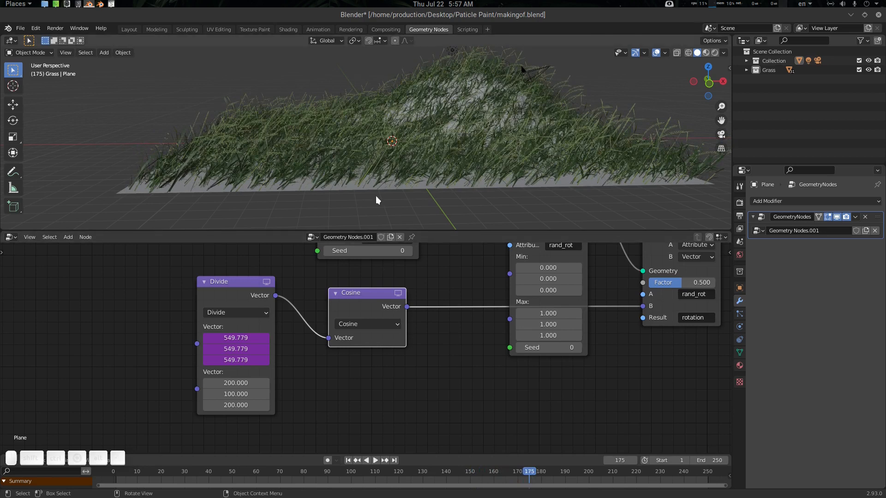
# Step: Set the first Min component of the rand_rot Attribute Randomize node to -0.06
pyautogui.moveTo(478, 357); pyautogui.dragTo(329, 417, button='middle')
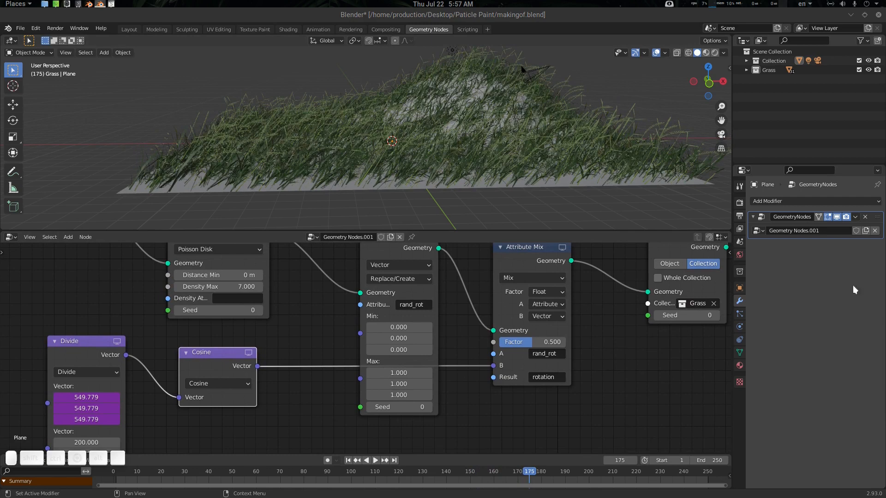
pyautogui.click(420, 327)
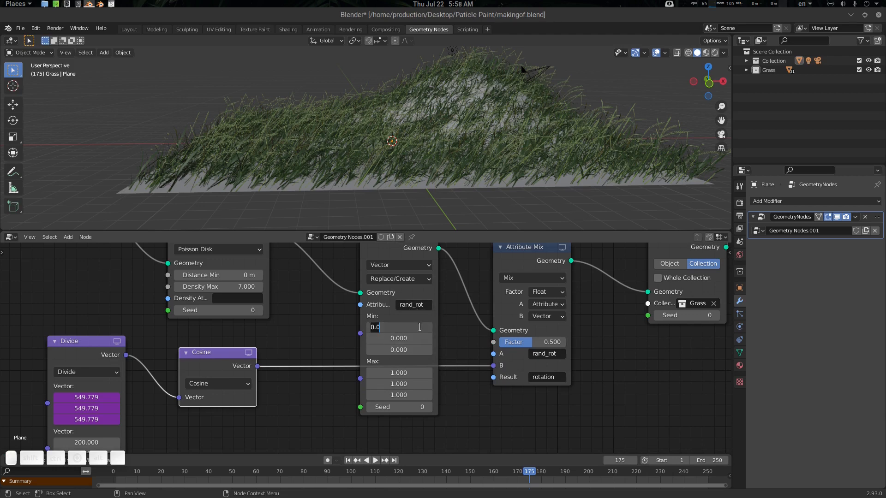
pyautogui.write('-')
pyautogui.press('Return')
pyautogui.click(415, 338)
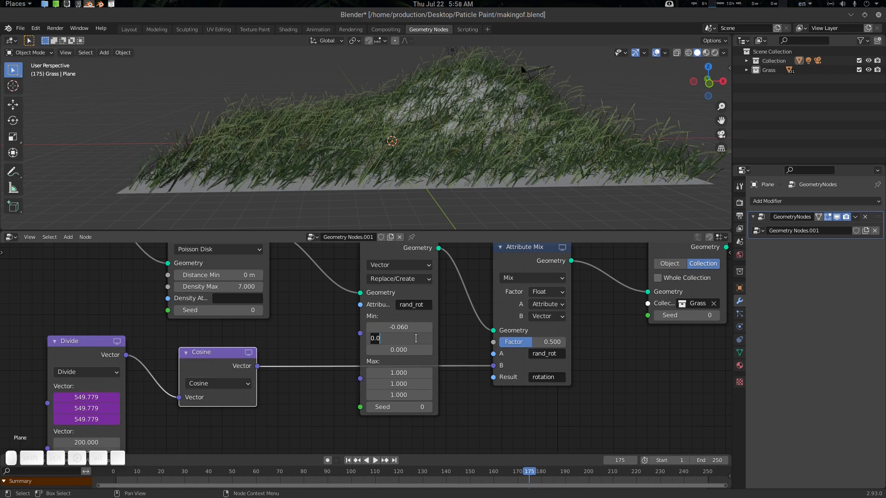
pyautogui.press('Return')
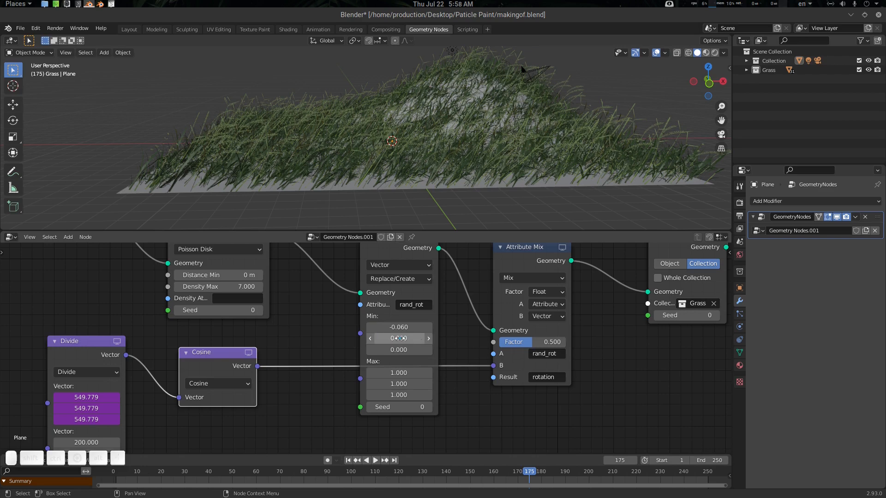
# Step: Play the animation while testing the second Min component of the rand_rot Attribute Randomize node at -1.4, and return it to 0
pyautogui.moveTo(474, 189); pyautogui.dragTo(439, 120, button='middle')
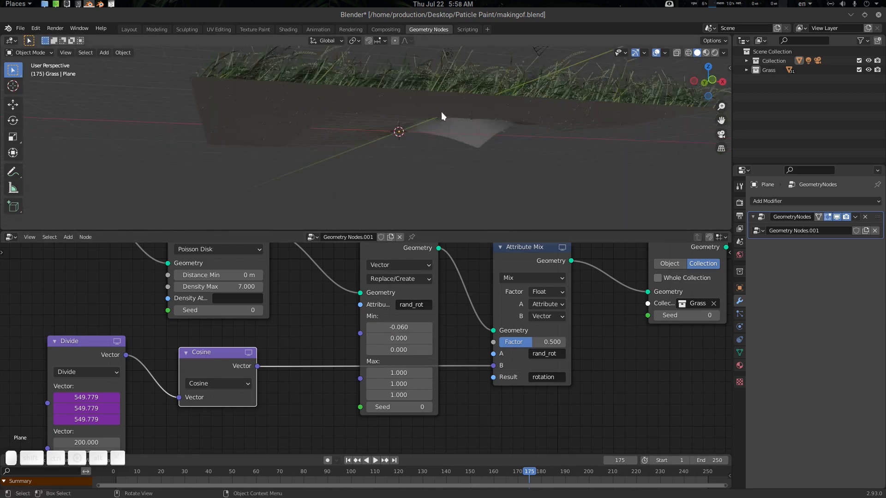
pyautogui.press('space')
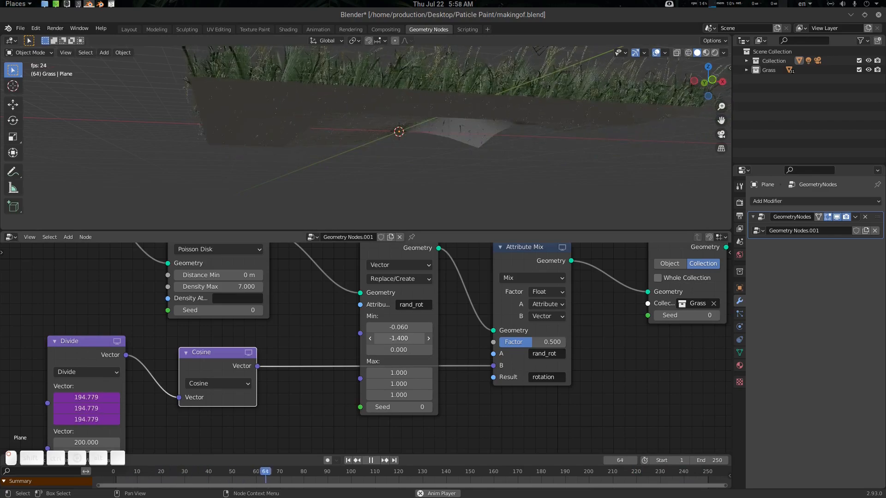
pyautogui.click(414, 339)
pyautogui.write('-1.3')
pyautogui.press('Return')
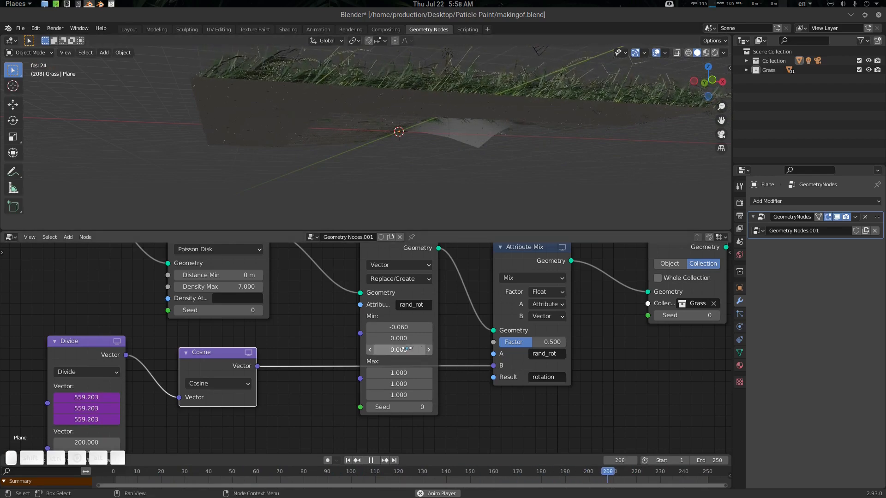
# Step: Set the third Min component of the rand_rot Attribute Randomize node to -0.26
pyautogui.moveTo(416, 349); pyautogui.dragTo(388, 349)
pyautogui.moveTo(450, 134); pyautogui.dragTo(451, 158, button='middle')
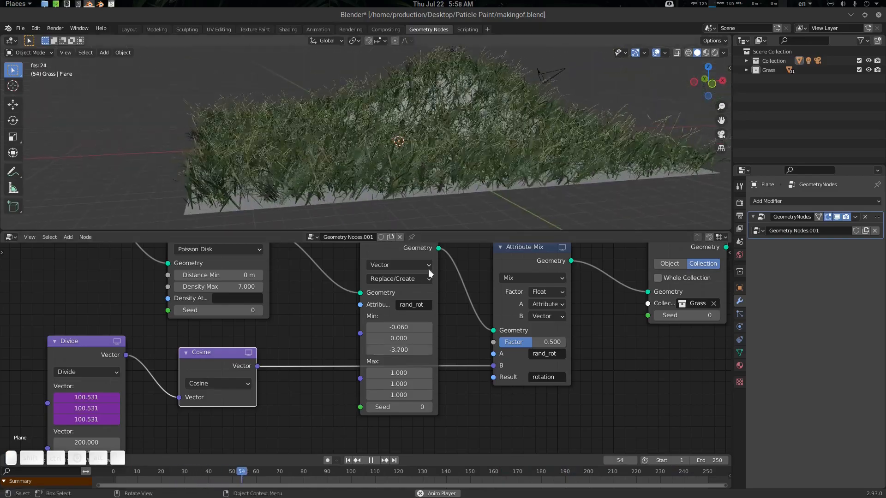
pyautogui.moveTo(399, 349); pyautogui.dragTo(396, 350)
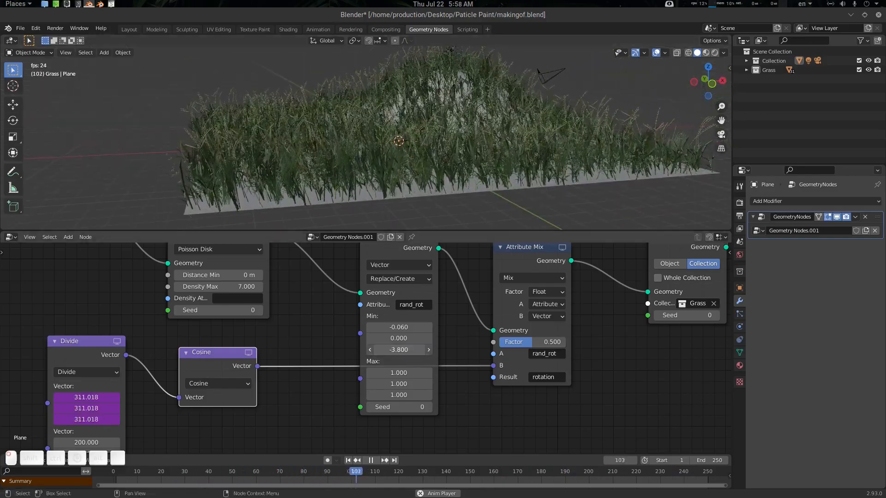
pyautogui.click(413, 349)
pyautogui.write('-3.2')
pyautogui.press('BackSpace')
pyautogui.press('BackSpace')
pyautogui.press('BackSpace')
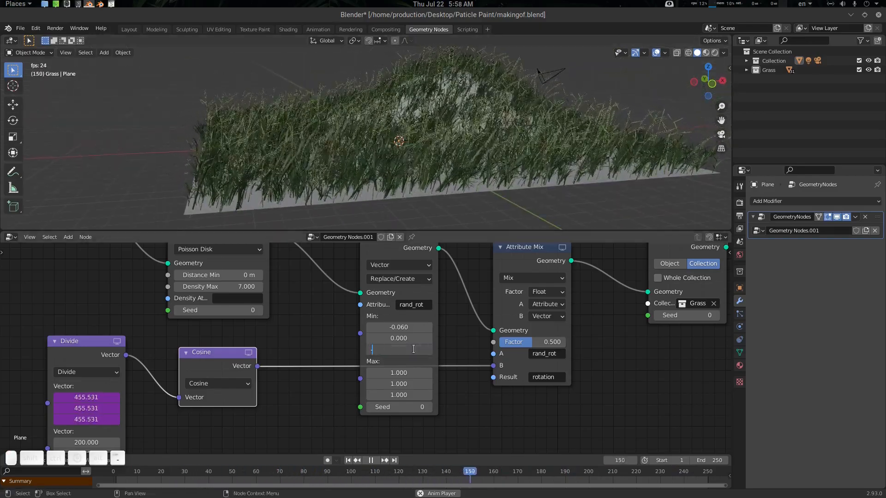
pyautogui.write('.26')
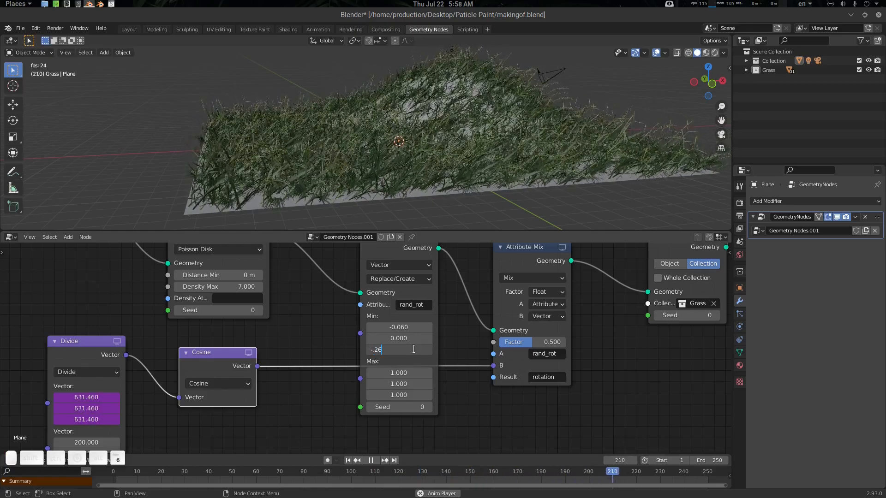
pyautogui.press('Return')
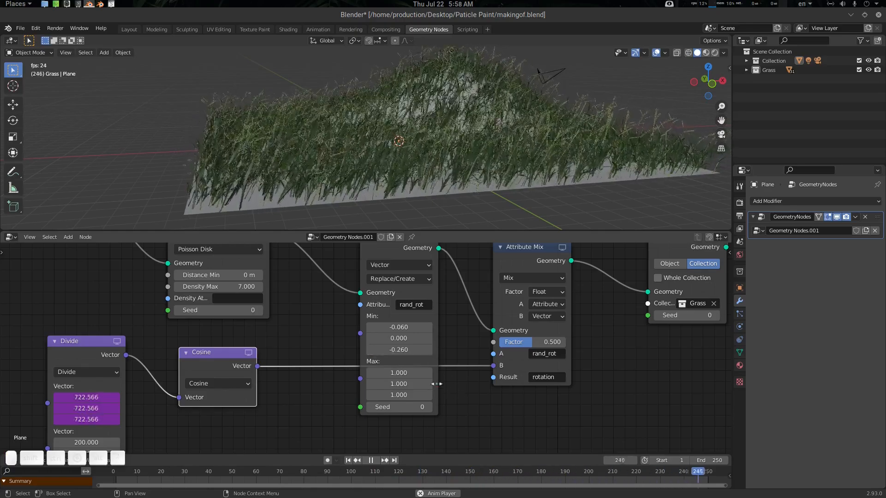
# Step: Set the Max vector of the rand_rot Attribute Randomize node to 0.5, 0.07 and -0.22
pyautogui.click(411, 373)
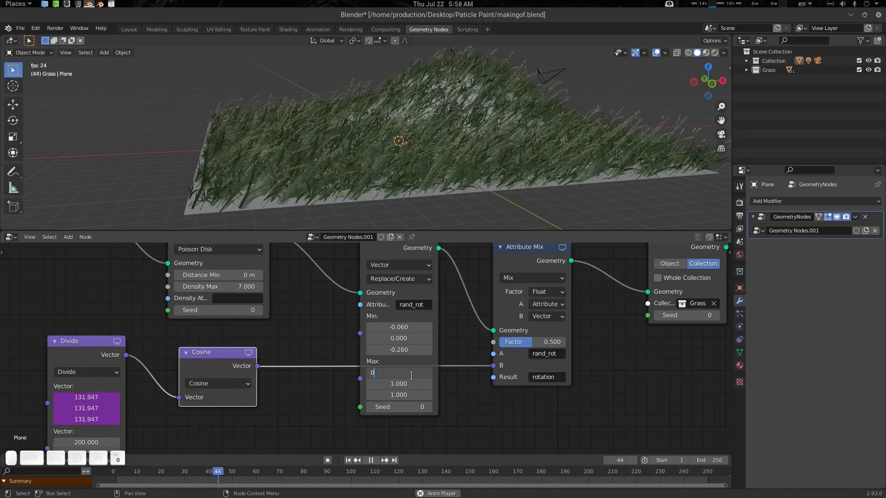
pyautogui.write('0.5')
pyautogui.press('Return')
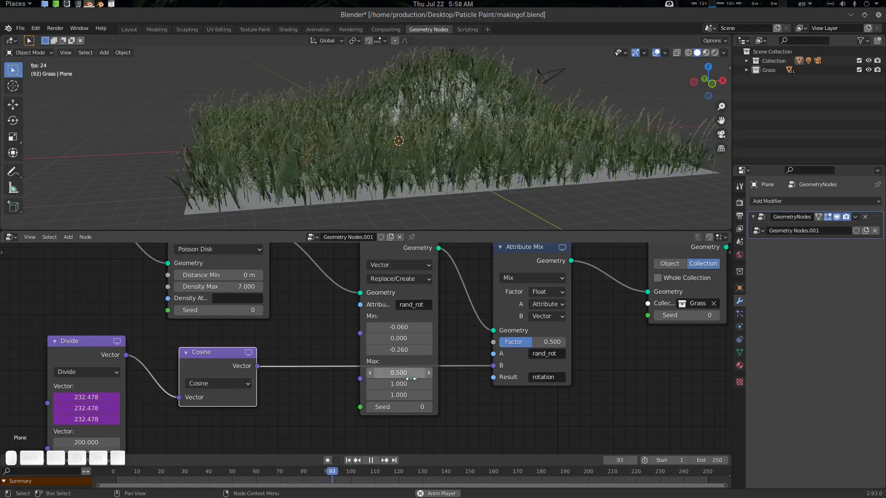
pyautogui.click(411, 382)
pyautogui.write('.07')
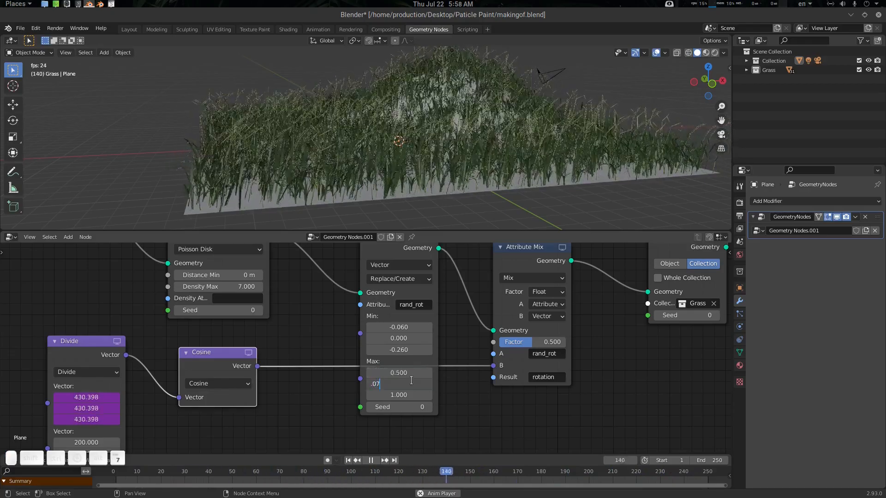
pyautogui.press('Return')
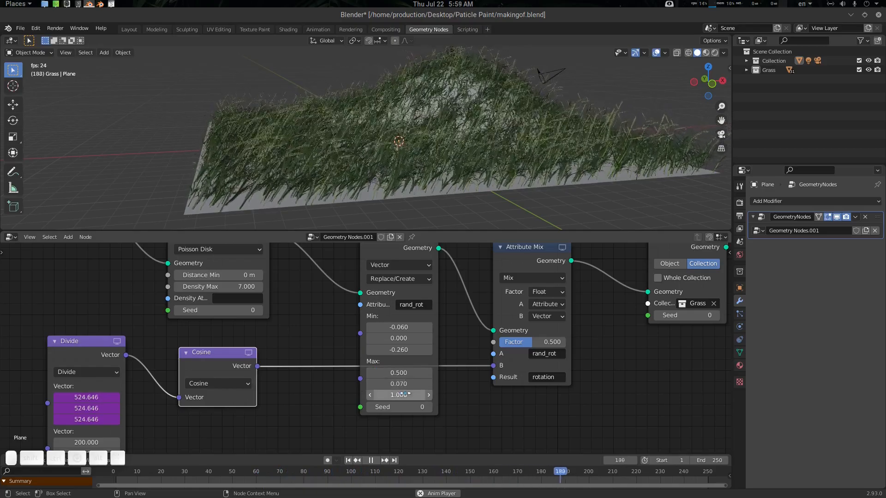
pyautogui.click(403, 395)
pyautogui.press('BackSpace')
pyautogui.write('-.22')
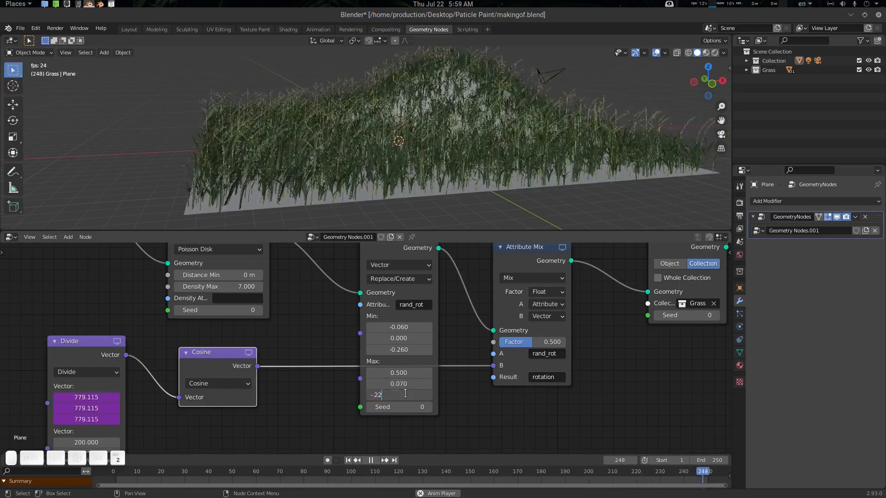
pyautogui.press('Return')
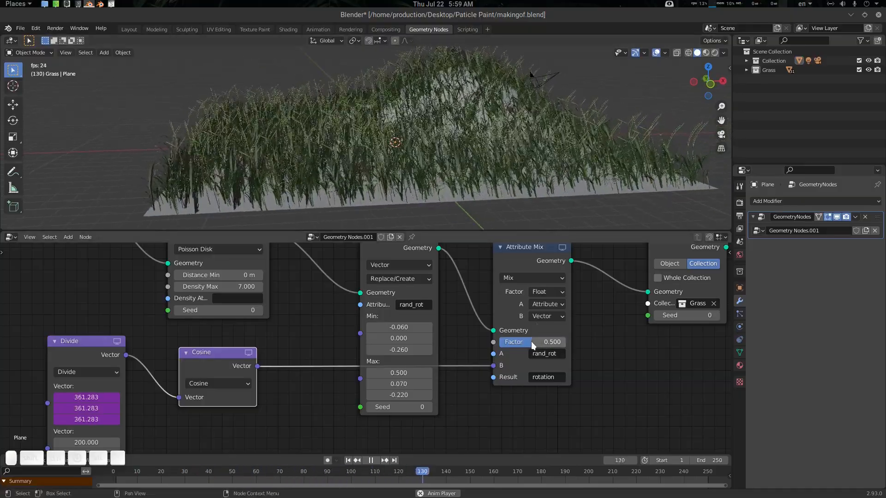
# Step: Raise the Attribute Mix Factor to 1 and set the first Max component of the rand_rot node to 0.05
pyautogui.moveTo(536, 342); pyautogui.dragTo(549, 341)
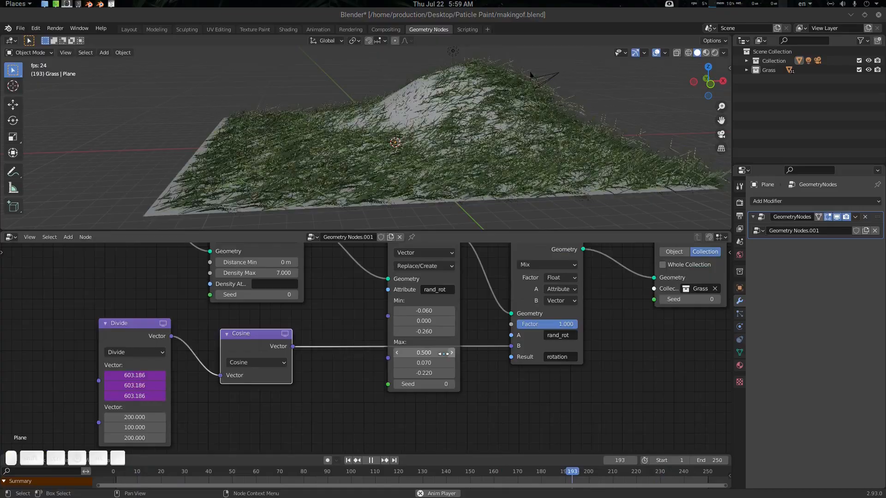
pyautogui.click(433, 353)
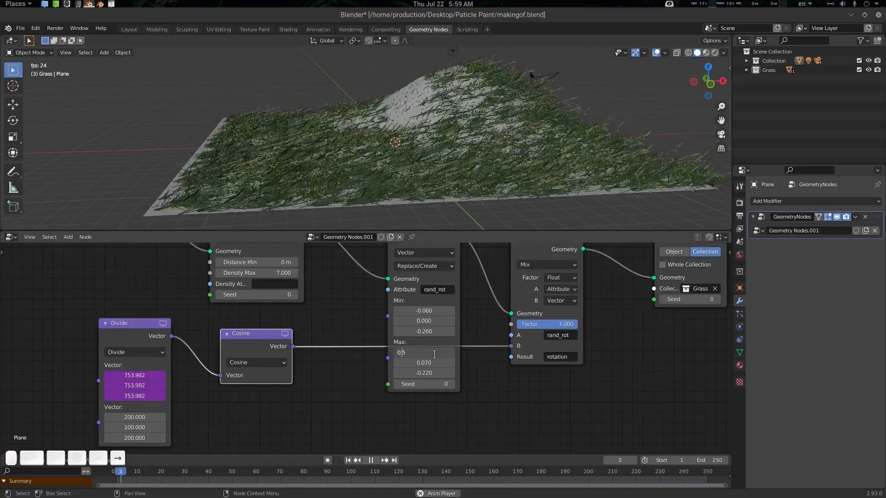
pyautogui.write('0')
pyautogui.press('Return')
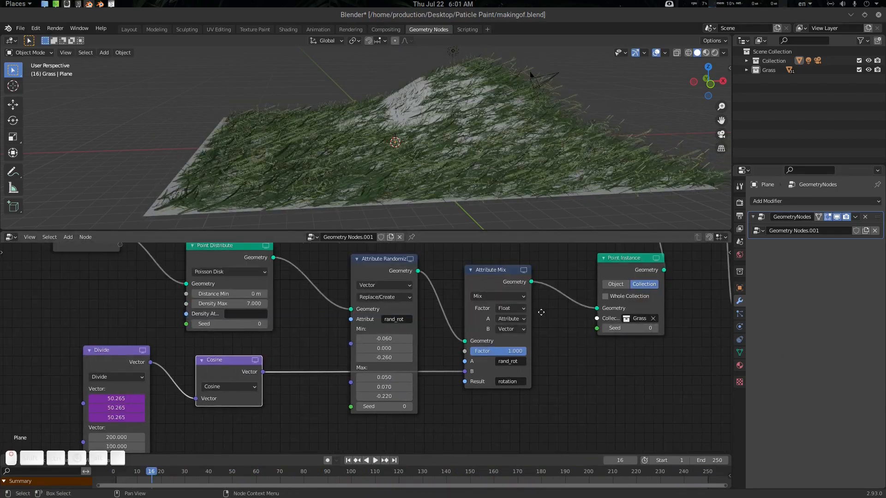
# Step: Change the Attribute Mix blending mode to Overlay and play the animation to review the sway from several angles
pyautogui.moveTo(541, 313); pyautogui.dragTo(548, 322, button='middle')
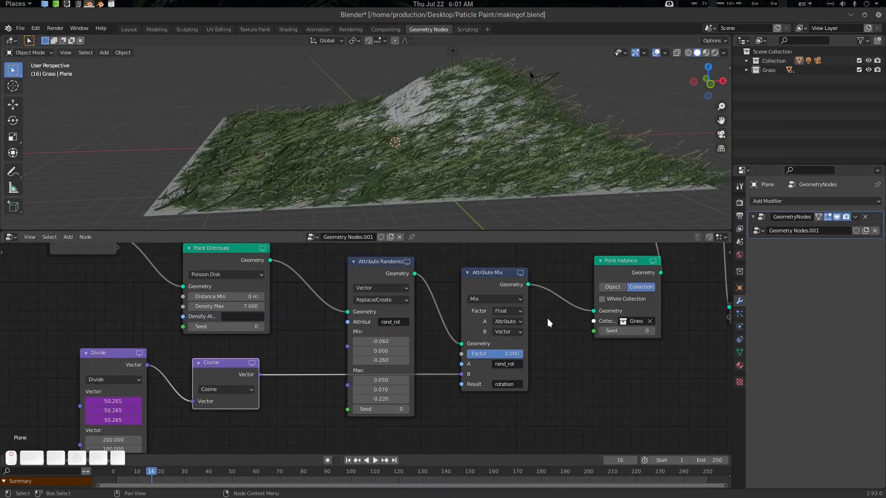
pyautogui.press('space')
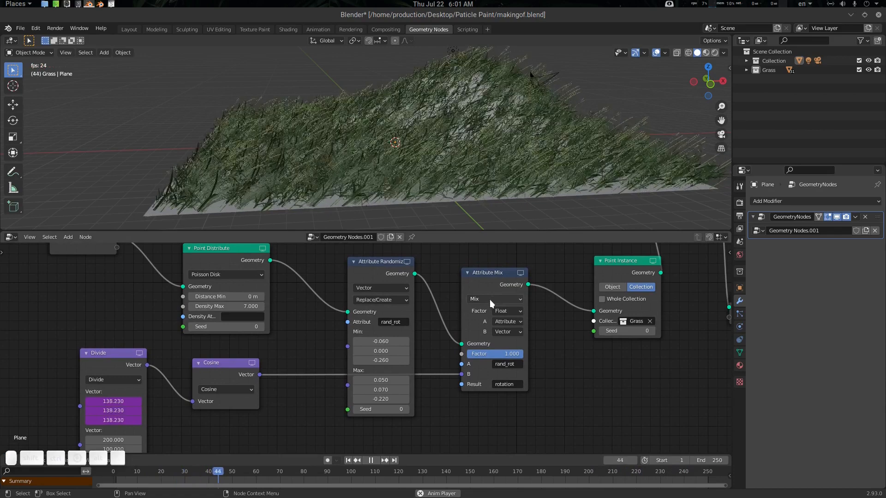
pyautogui.press('space')
pyautogui.click(498, 299)
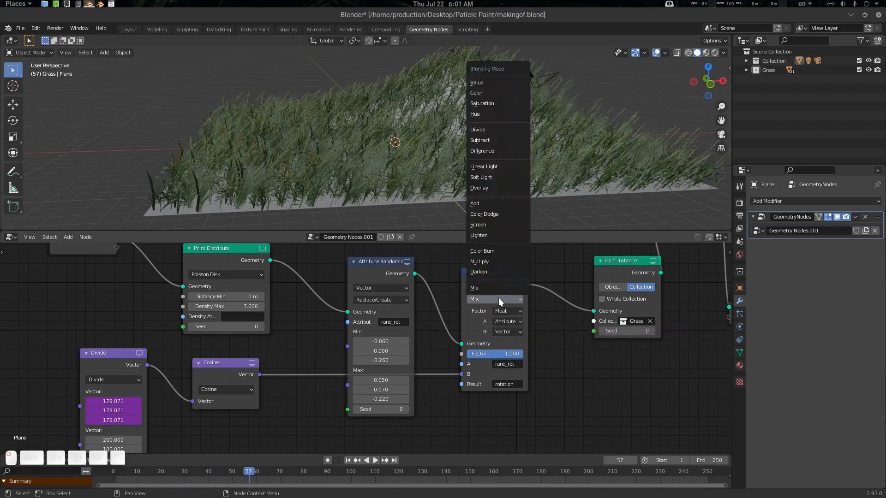
pyautogui.click(490, 187)
pyautogui.press('space')
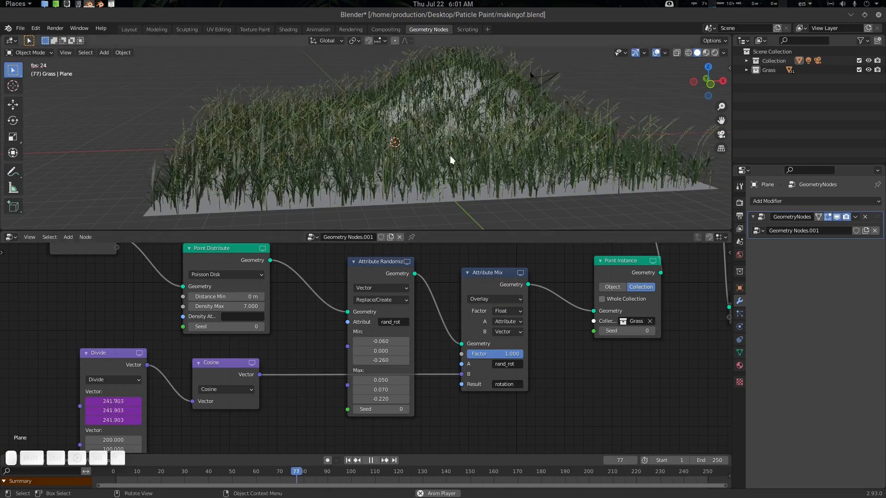
pyautogui.moveTo(428, 156); pyautogui.dragTo(442, 155, button='middle')
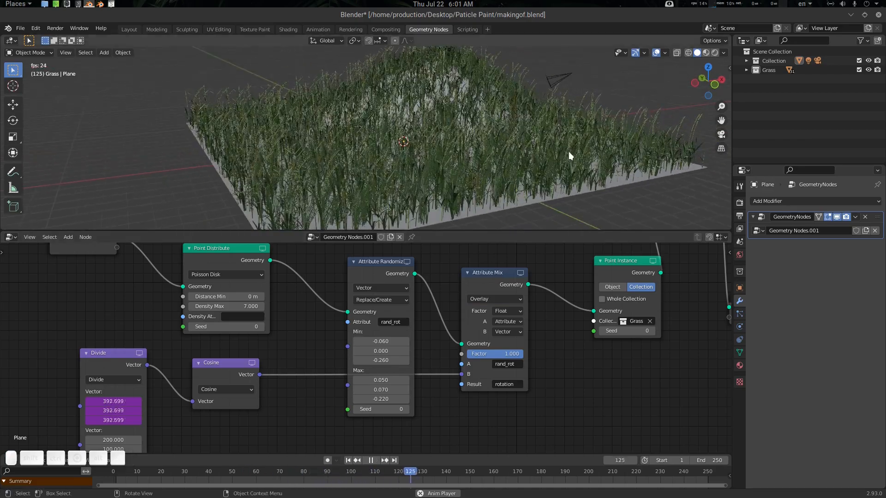
pyautogui.moveTo(571, 154); pyautogui.dragTo(558, 150, button='middle')
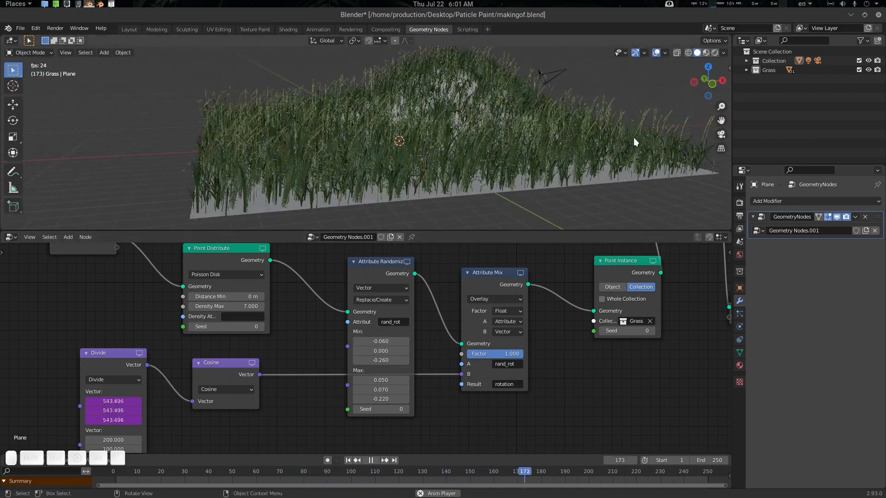
pyautogui.moveTo(480, 168)
pyautogui.mouseDown(button='middle')
pyautogui.moveTo(500, 161)
pyautogui.moveTo(490, 166)
pyautogui.mouseUp(button='middle')
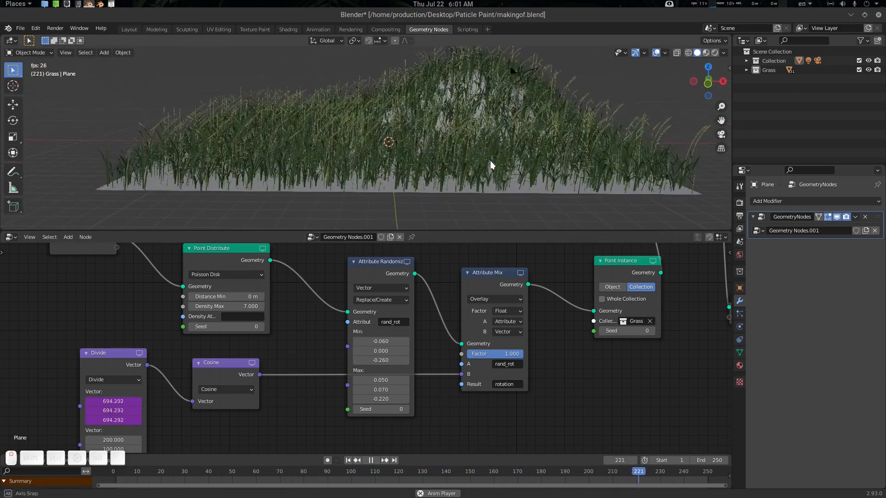
# Step: Stop playback, switch the Attribute Mix blending mode to Multiply, and briefly play the animation
pyautogui.press('space')
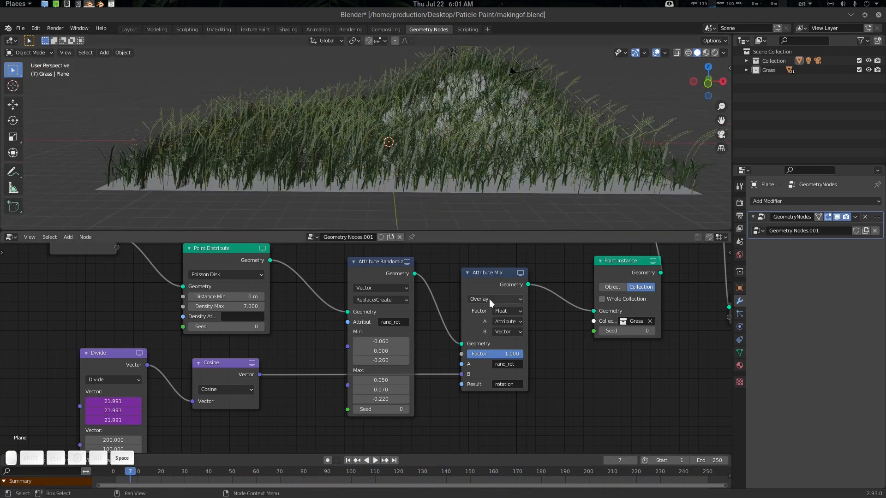
pyautogui.click(489, 299)
pyautogui.click(497, 261)
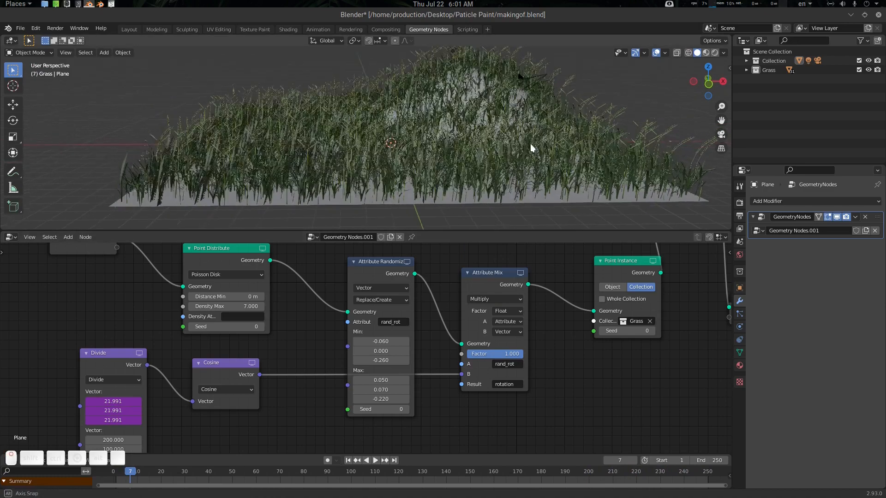
pyautogui.press('space')
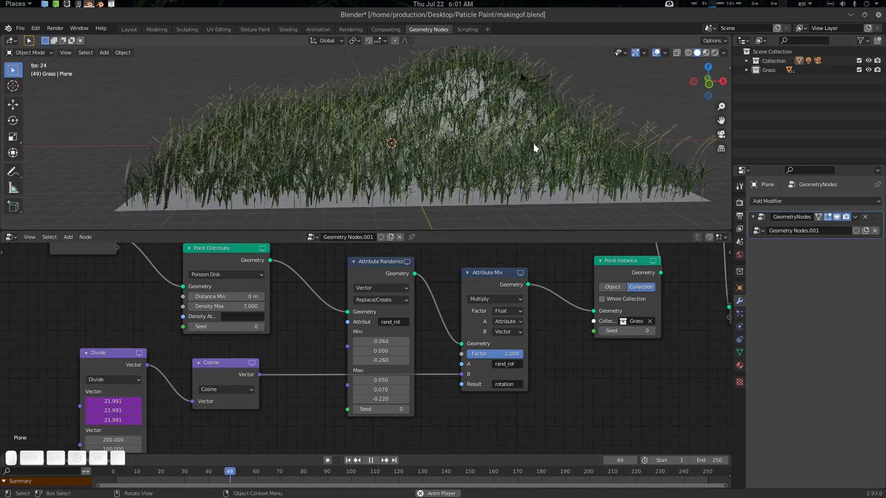
pyautogui.press('space')
# Step: Set the Attribute Mix blending mode back to Overlay and preview the grass motion close up
pyautogui.click(496, 298)
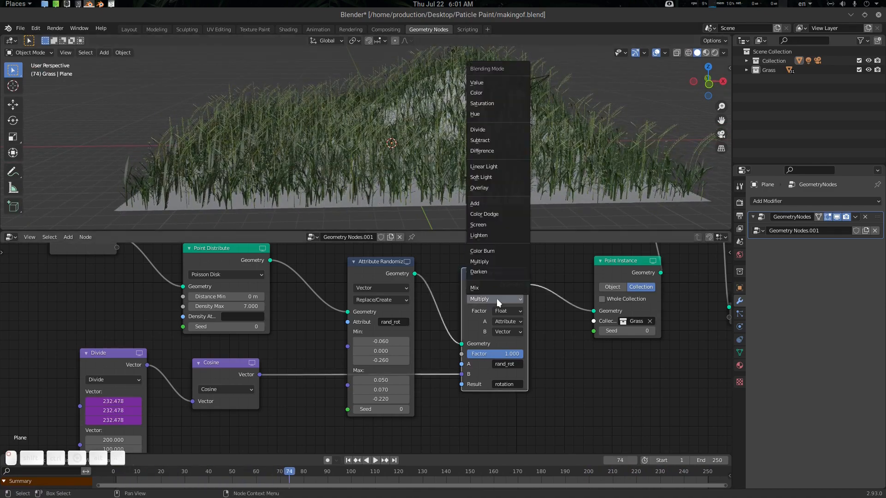
pyautogui.click(492, 187)
pyautogui.scroll(4, 480, 152)
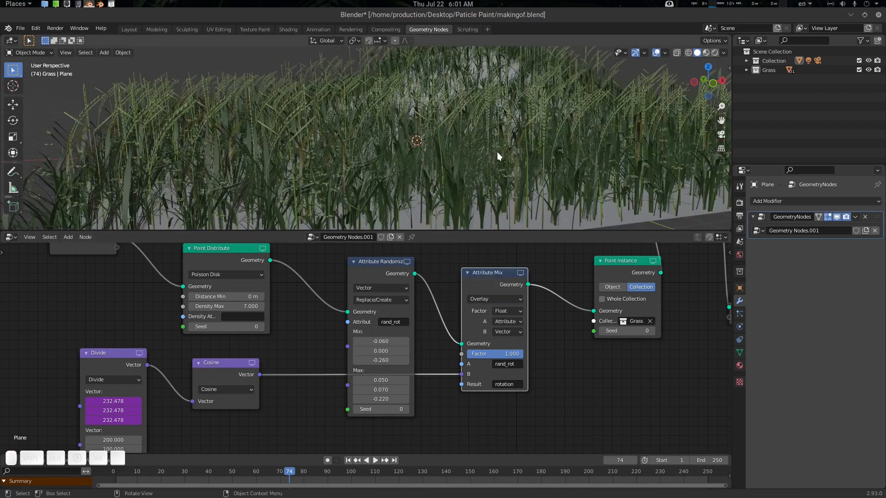
pyautogui.press('space')
pyautogui.press('space')
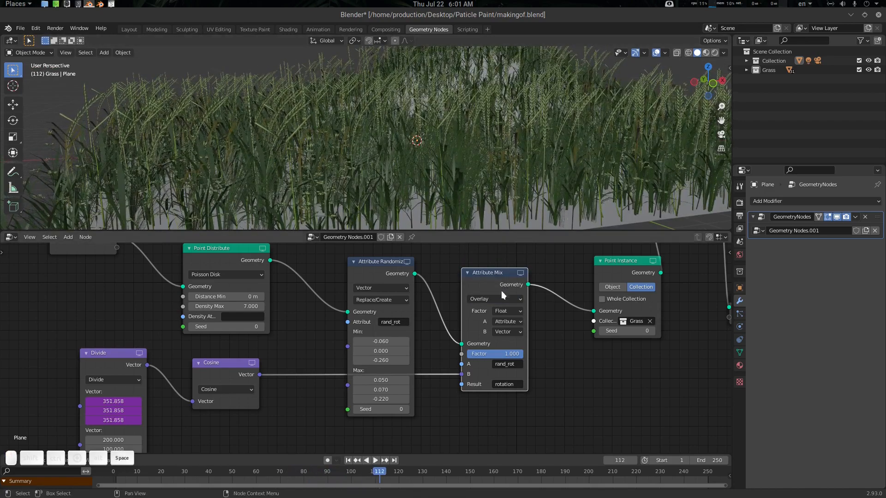
# Step: Set the Attribute Mix blending mode to Multiply and play the animation to compare the close-up sway
pyautogui.click(497, 299)
pyautogui.click(480, 261)
pyautogui.press('space')
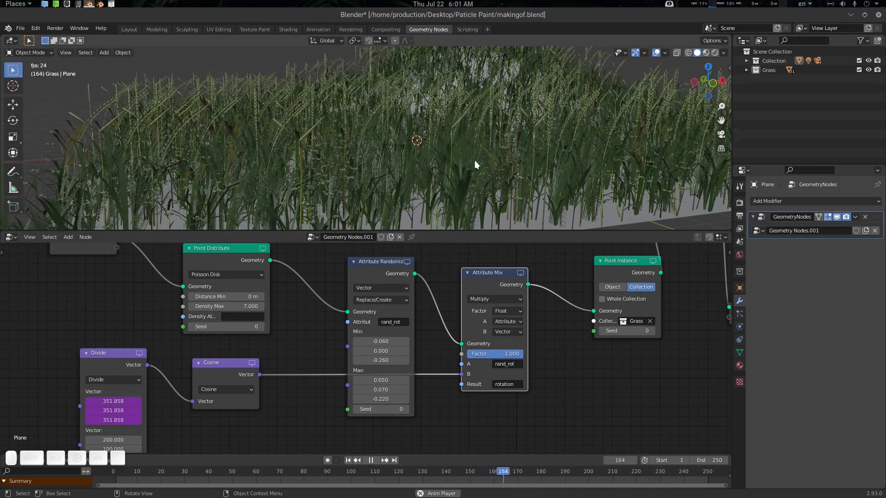
pyautogui.moveTo(475, 164); pyautogui.dragTo(477, 165, button='middle')
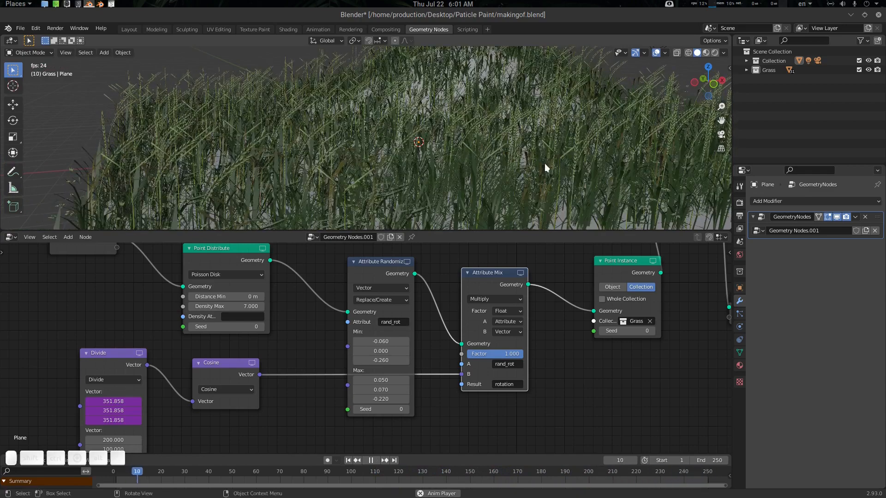
pyautogui.press('space')
# Step: Make room after Attribute Mix and insert an Attribute Randomize node between it and Point Instance
pyautogui.moveTo(588, 345); pyautogui.dragTo(518, 360, button='middle')
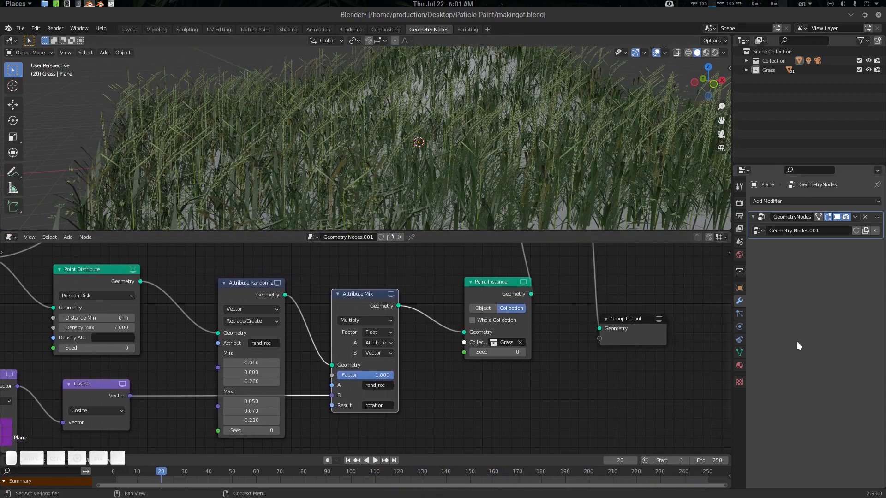
pyautogui.scroll(-1, 519, 360)
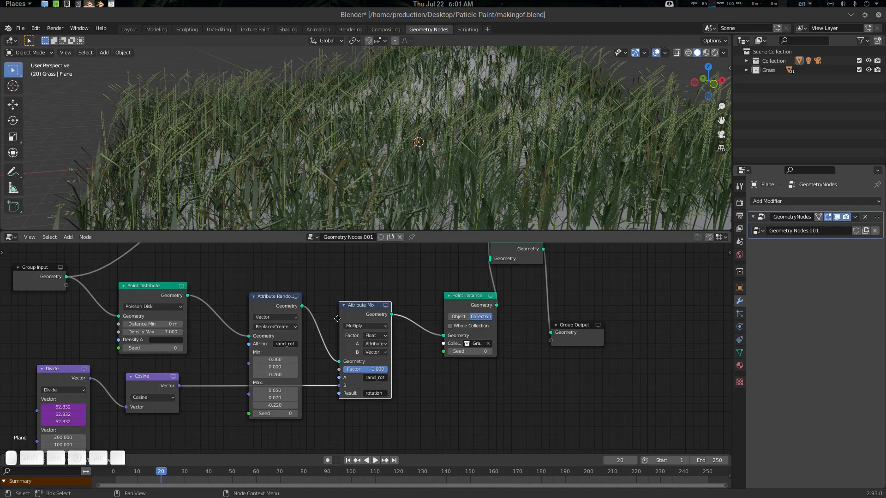
pyautogui.moveTo(337, 318); pyautogui.dragTo(424, 320, button='middle')
pyautogui.scroll(-3, 424, 320)
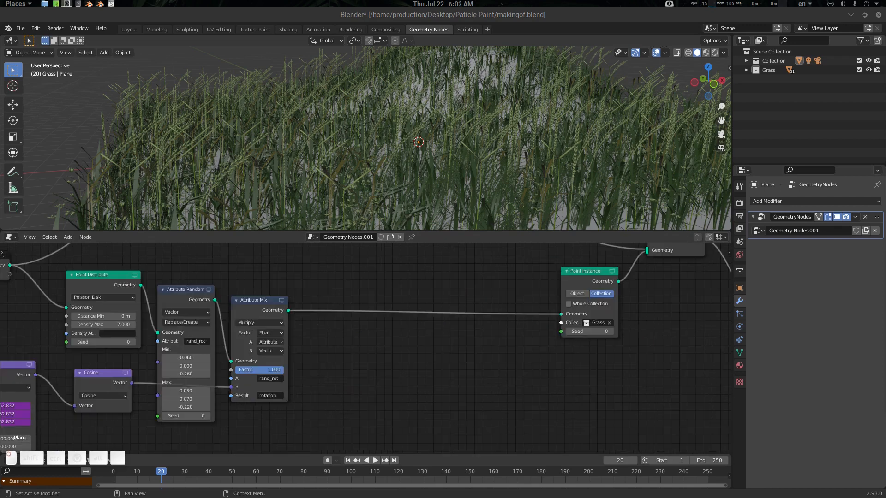
pyautogui.moveTo(366, 336); pyautogui.dragTo(370, 337, button='middle')
pyautogui.hotkey('shift', 'a')
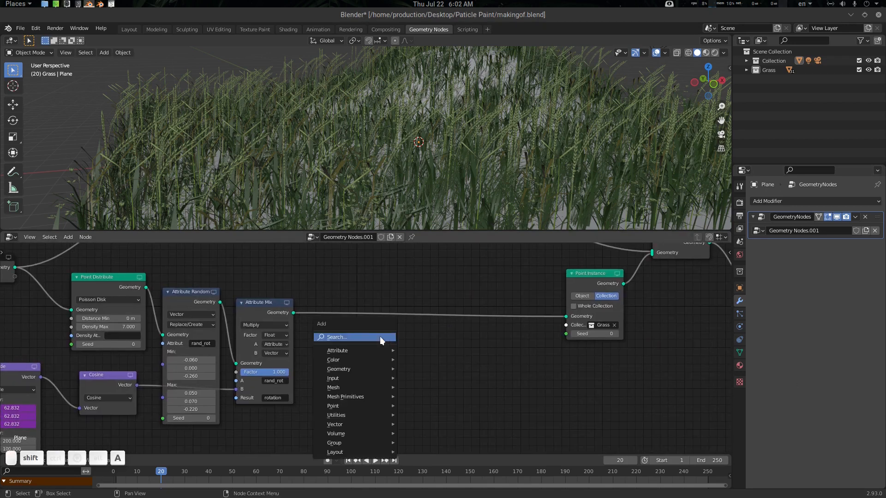
pyautogui.write('rand')
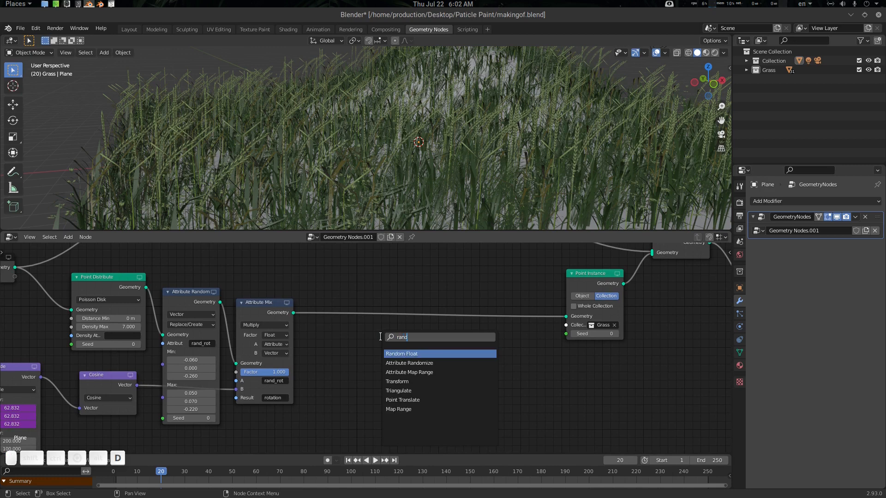
pyautogui.press('Down')
pyautogui.press('Return')
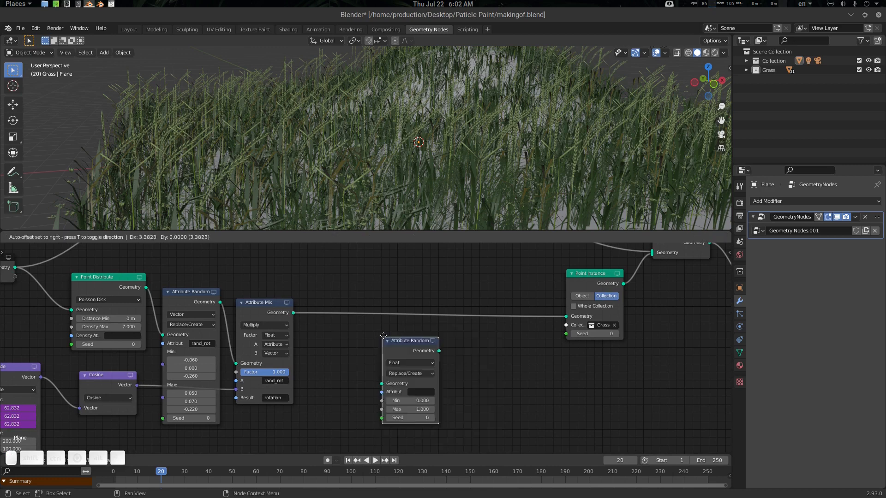
pyautogui.click(400, 298)
pyautogui.scroll(2, 477, 339)
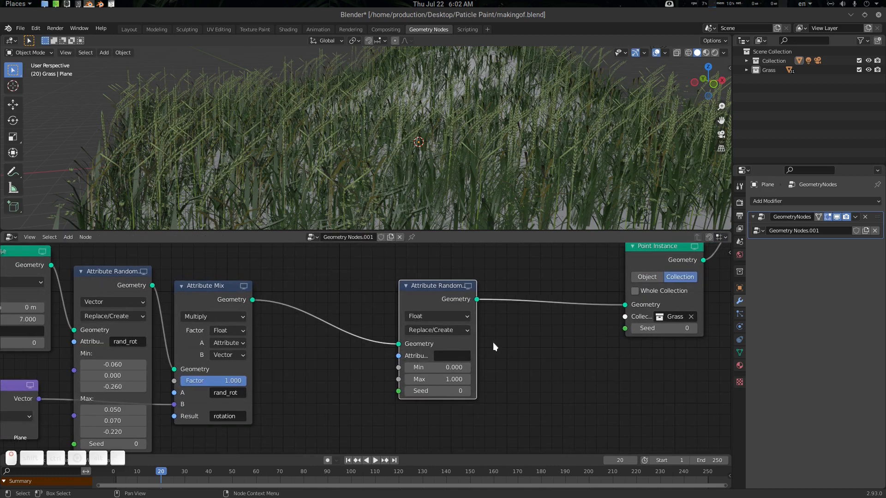
# Step: Widen the new Attribute Randomize node and set its attribute to scale
pyautogui.moveTo(475, 339); pyautogui.dragTo(498, 350)
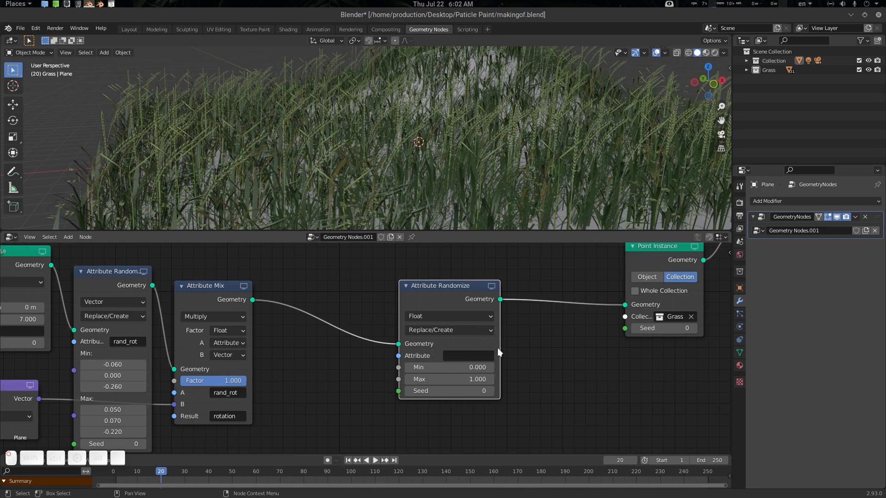
pyautogui.click(471, 355)
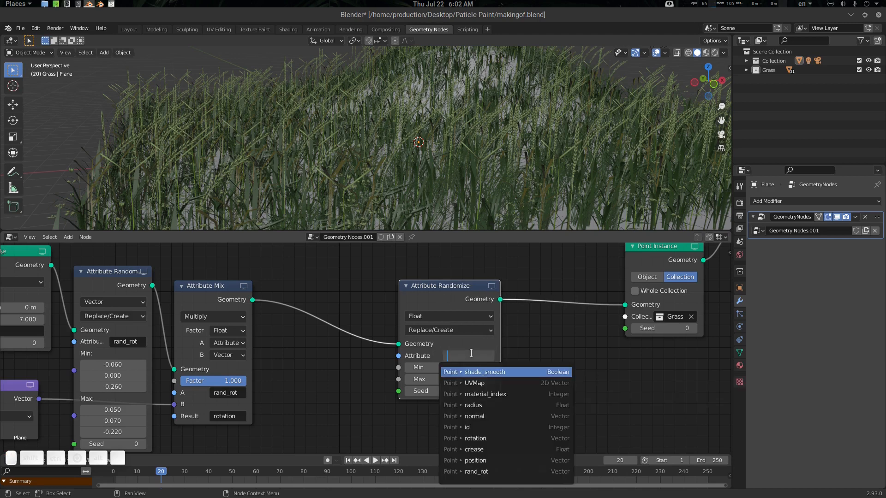
pyautogui.write('scal')
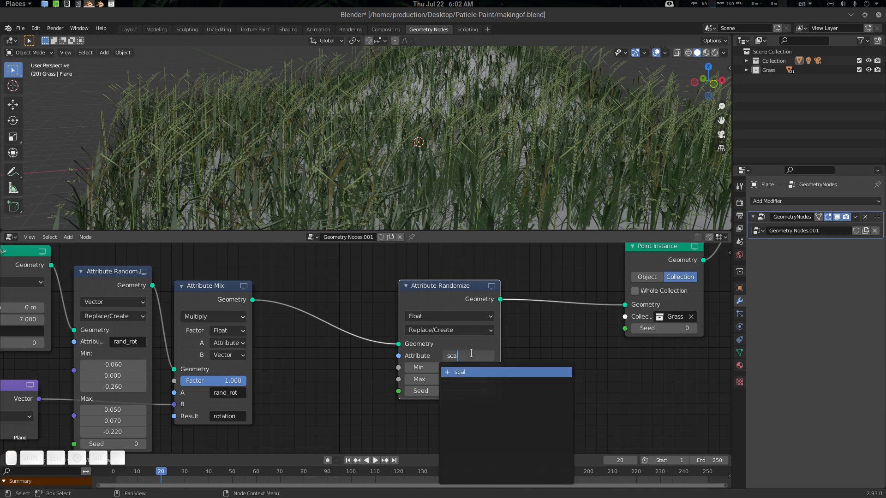
pyautogui.write('e')
pyautogui.press('Return')
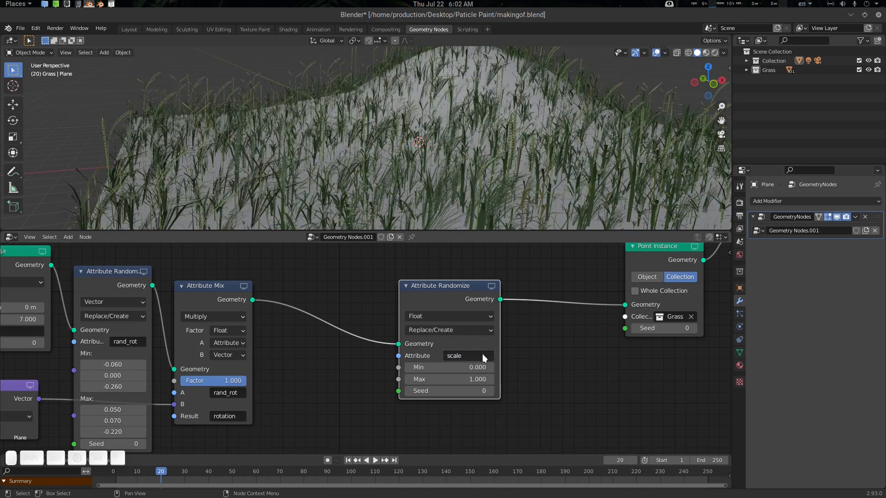
pyautogui.moveTo(474, 148); pyautogui.dragTo(460, 142, button='middle')
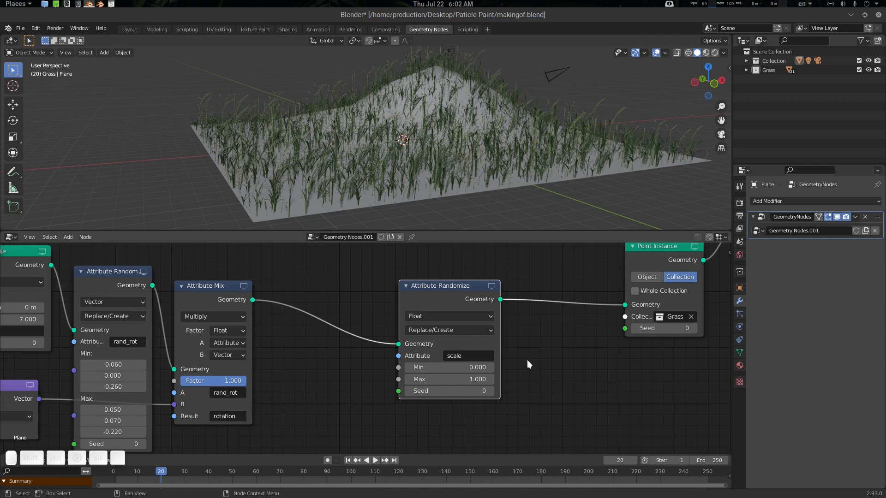
# Step: Set the scale randomization's Min to 0.150 and Max to 0.750
pyautogui.click(474, 365)
pyautogui.write('0.0')
pyautogui.press('BackSpace')
pyautogui.press('BackSpace')
pyautogui.press('BackSpace')
pyautogui.press('Tab')
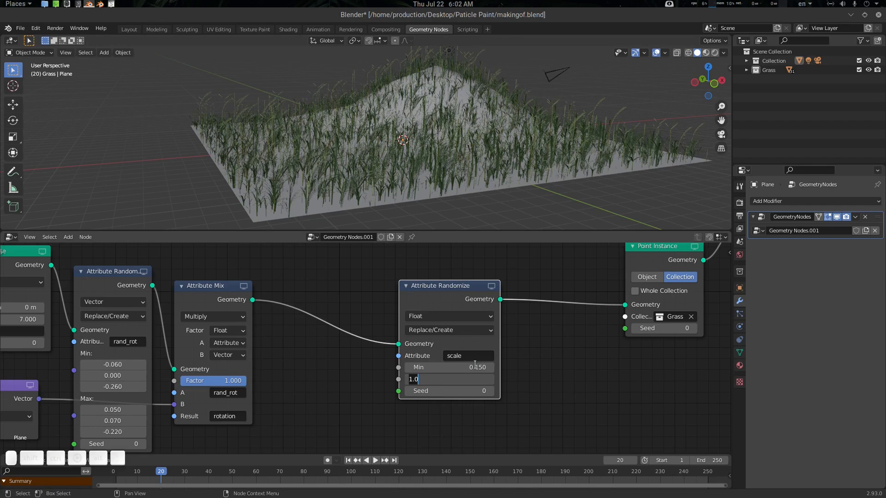
pyautogui.press('BackSpace')
pyautogui.write('.75')
pyautogui.press('Return')
# Step: Set the scale randomization's seed to 59 and move its node closer to Attribute Mix
pyautogui.doubleClick(461, 391)
pyautogui.write('50')
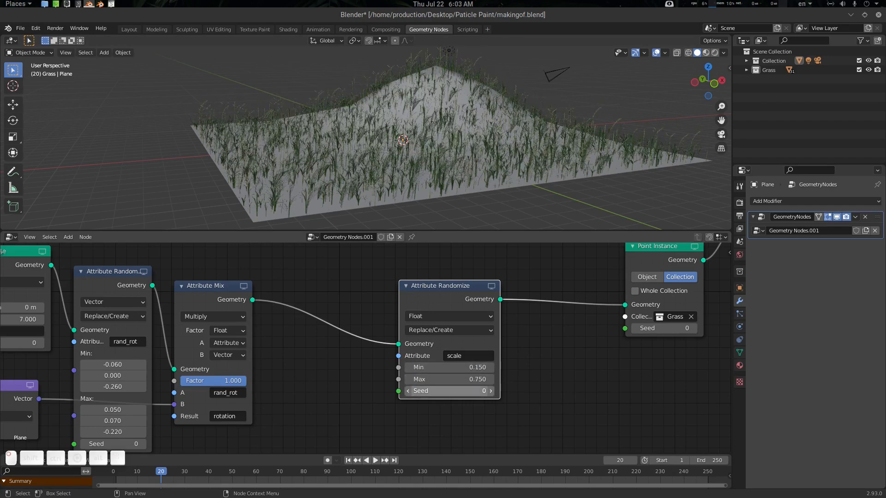
pyautogui.press('Return')
pyautogui.moveTo(461, 391); pyautogui.dragTo(564, 368)
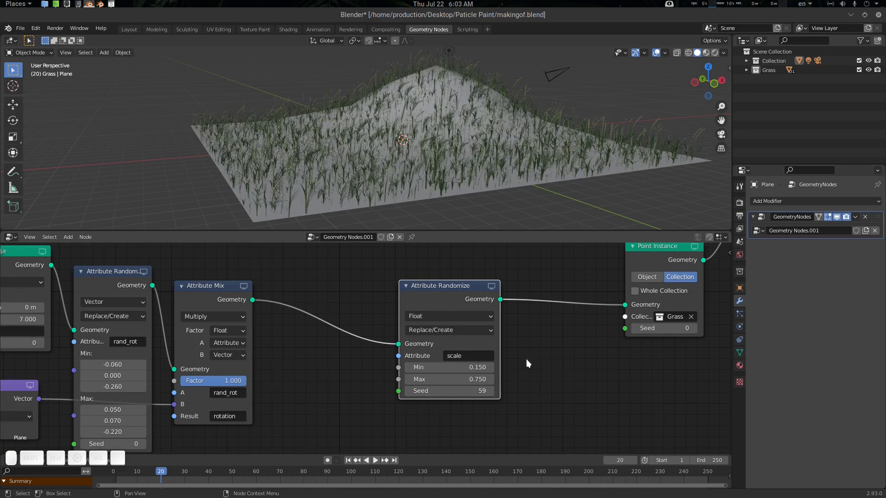
pyautogui.moveTo(460, 289); pyautogui.dragTo(404, 289)
pyautogui.moveTo(508, 151); pyautogui.dragTo(494, 152, button='middle')
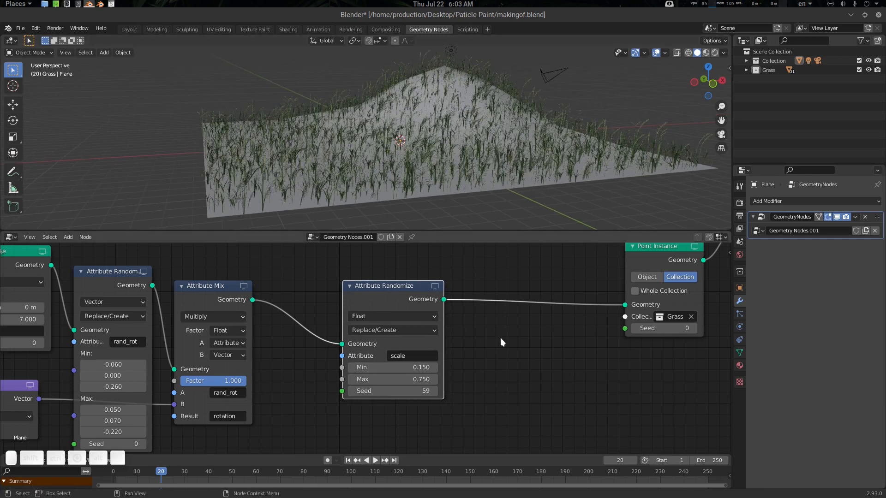
pyautogui.moveTo(500, 338); pyautogui.dragTo(429, 358, button='middle')
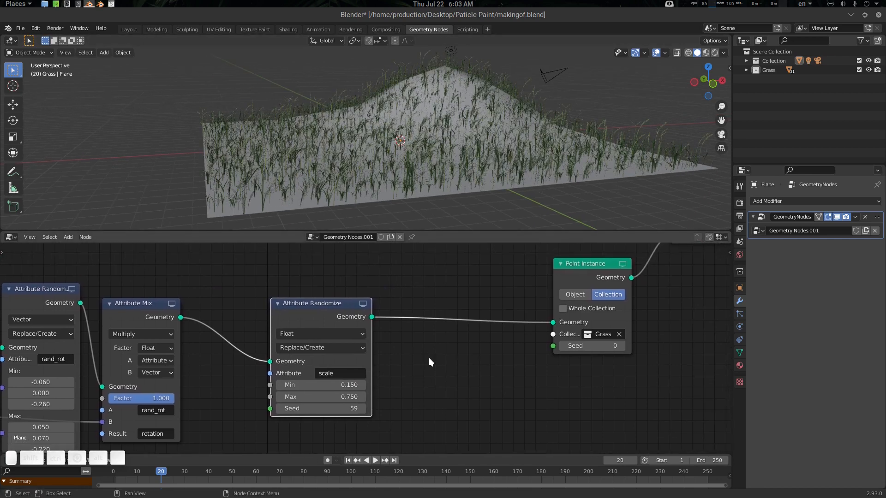
pyautogui.moveTo(442, 152); pyautogui.dragTo(465, 80, button='middle')
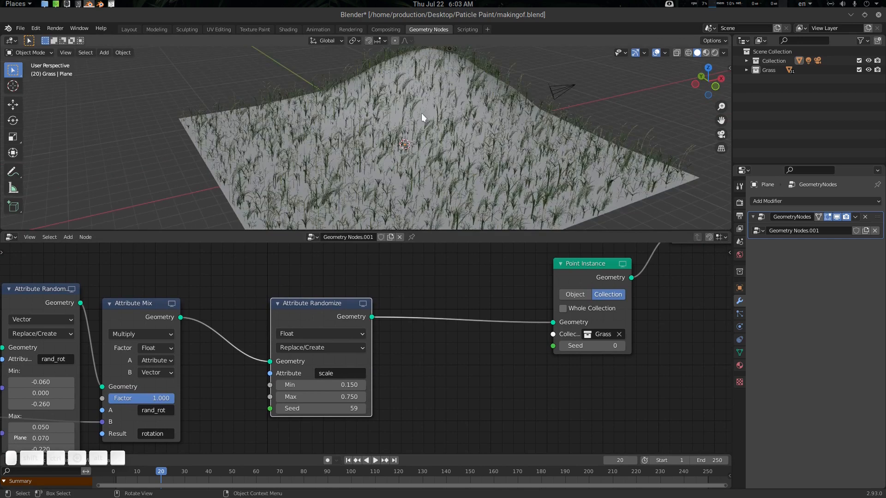
# Step: Insert an Attribute Sample Texture node between the scale Attribute Randomize node and Point Instance
pyautogui.moveTo(575, 274); pyautogui.dragTo(503, 314, button='middle')
pyautogui.moveTo(504, 315); pyautogui.dragTo(535, 315)
pyautogui.moveTo(469, 339); pyautogui.dragTo(480, 311, button='middle')
pyautogui.hotkey('shift', 'a')
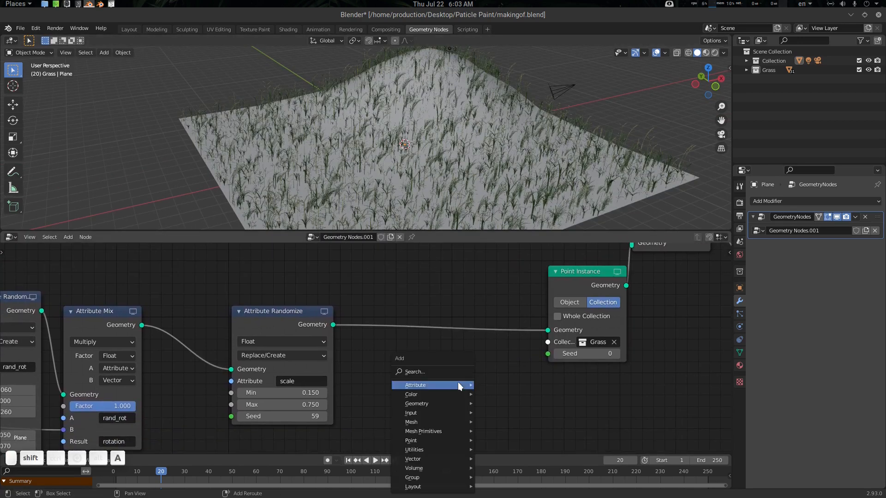
pyautogui.click(443, 372)
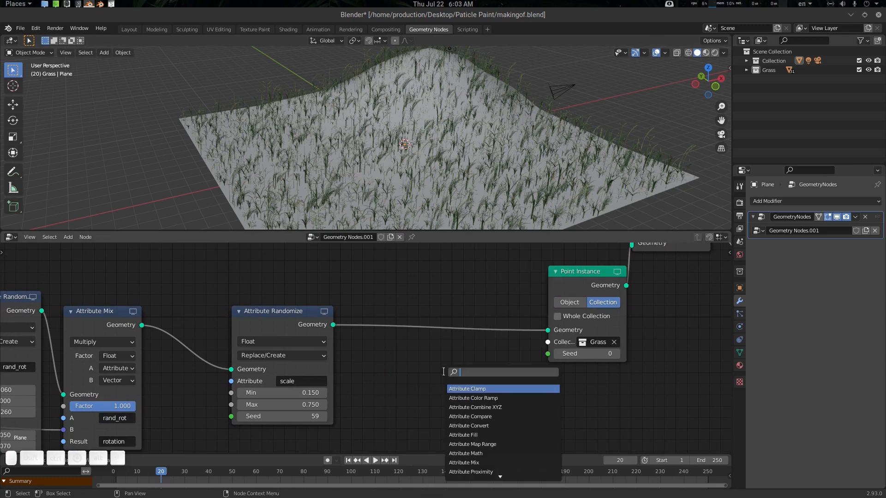
pyautogui.write('tex')
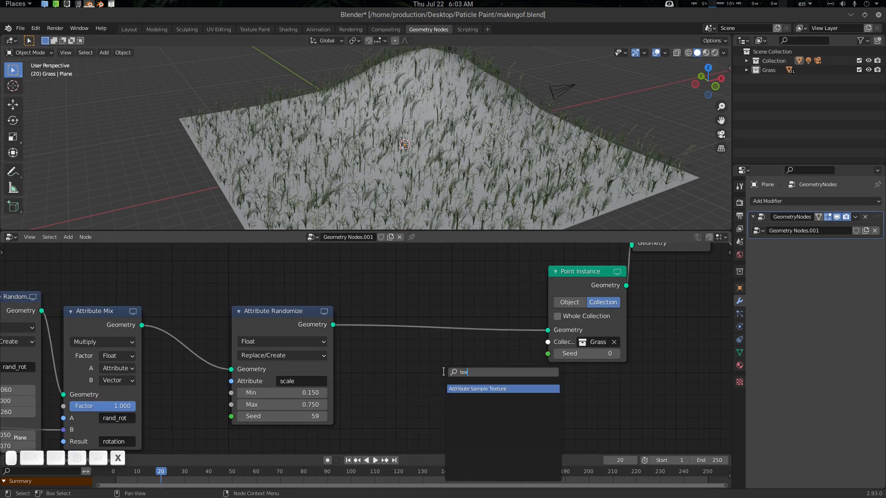
pyautogui.press('Return')
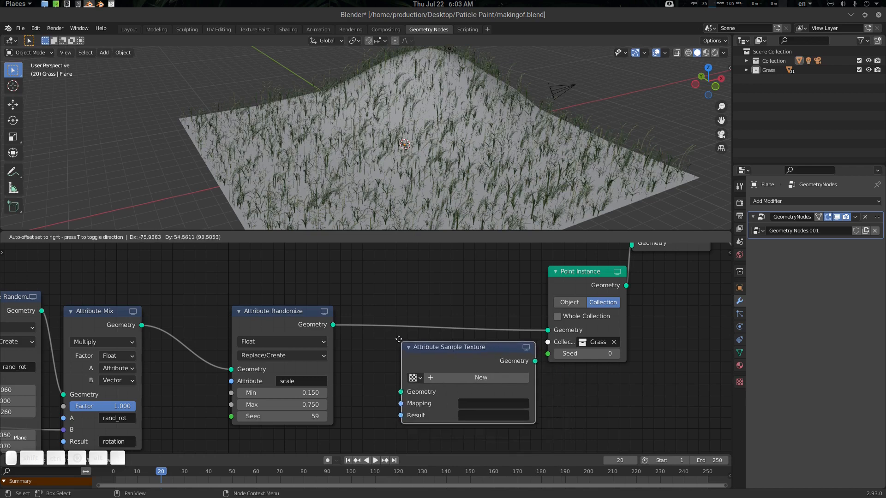
pyautogui.click(376, 307)
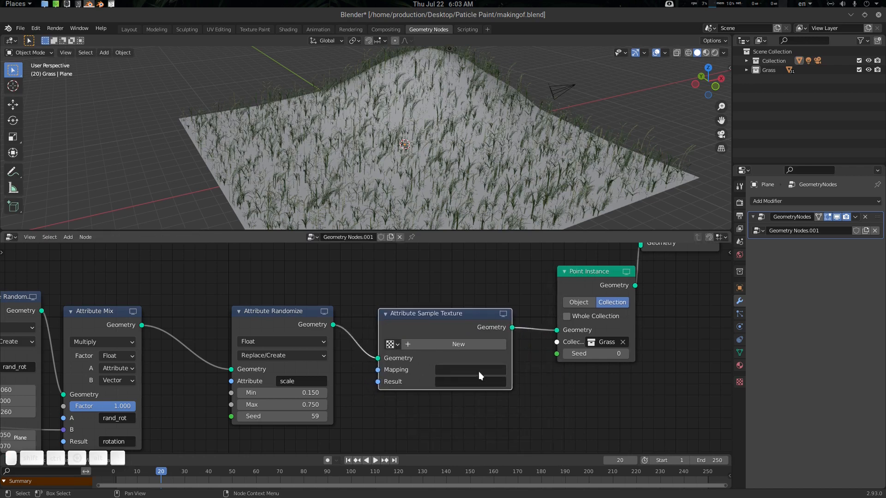
# Step: Check the terrain plane's UV map name and set the Attribute Sample Texture mapping to UVMap
pyautogui.click(636, 198)
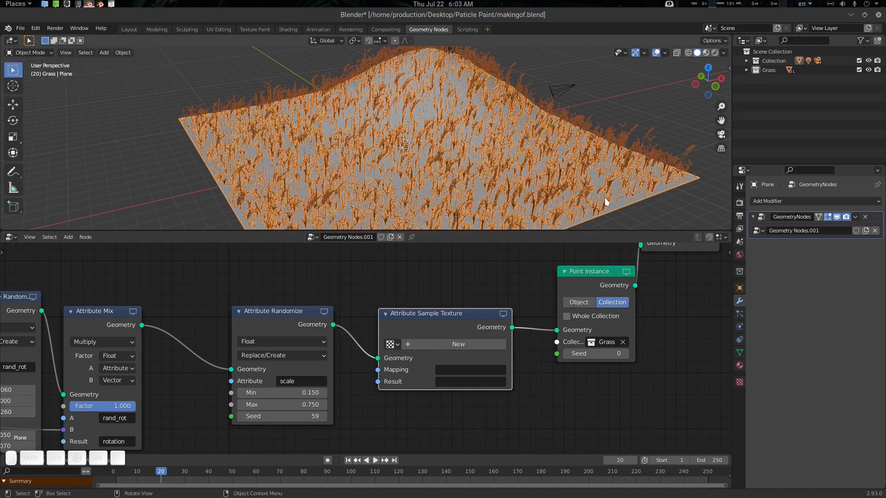
pyautogui.click(740, 352)
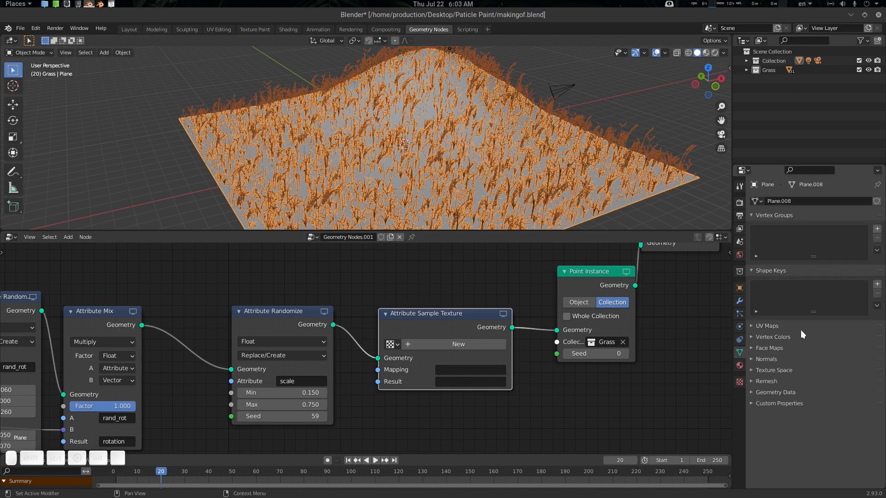
pyautogui.click(776, 327)
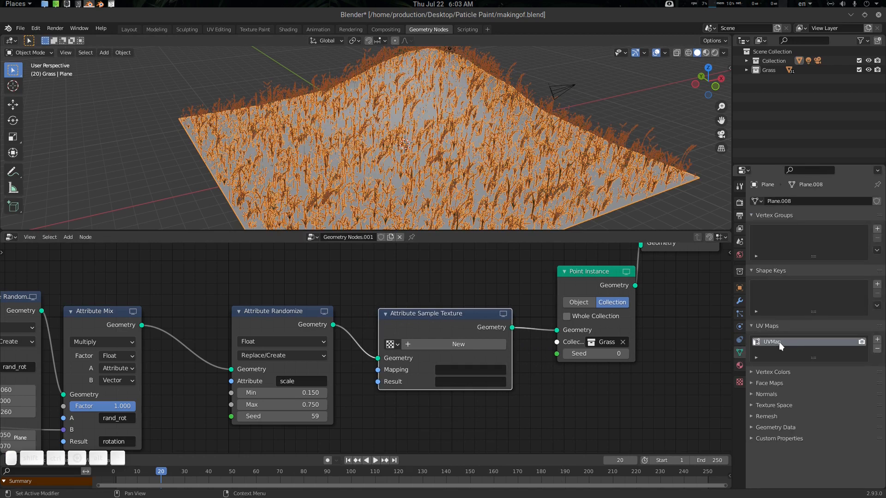
pyautogui.click(779, 342)
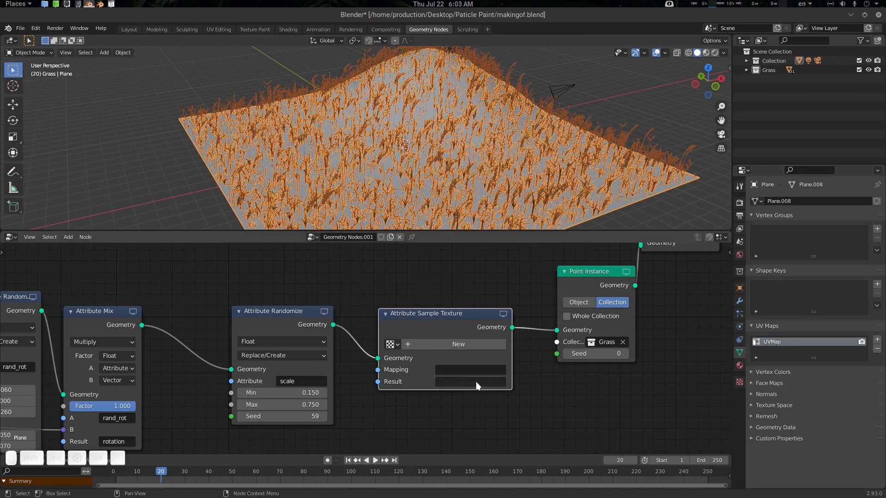
pyautogui.click(466, 371)
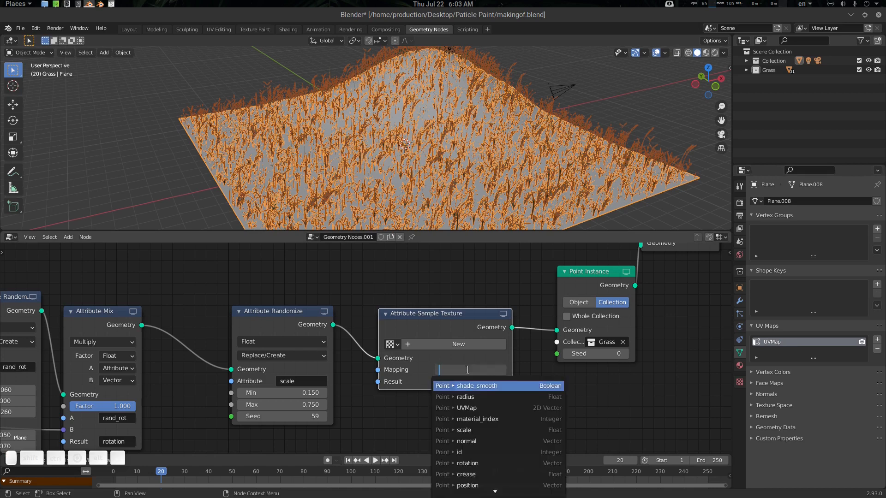
pyautogui.click(517, 408)
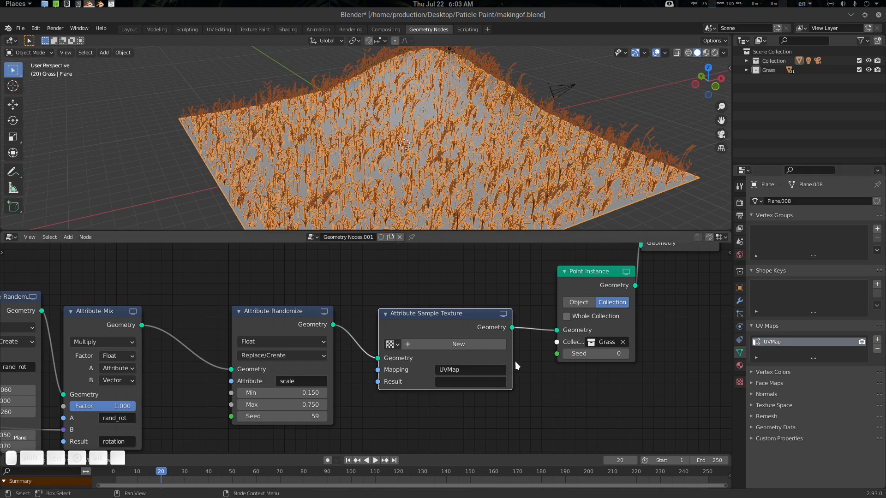
# Step: Create a new texture in the Attribute Sample Texture node, name it Particle Mask Tex, and give it a fake user
pyautogui.moveTo(541, 379); pyautogui.dragTo(543, 372, button='middle')
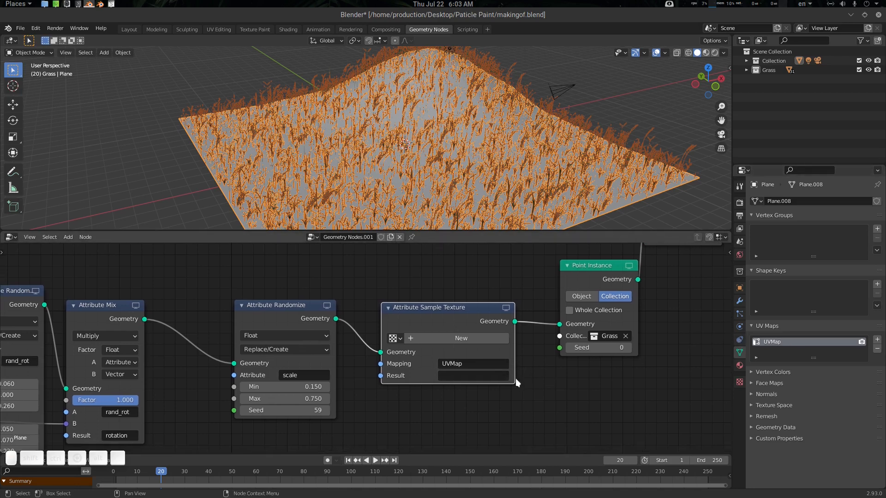
pyautogui.click(453, 337)
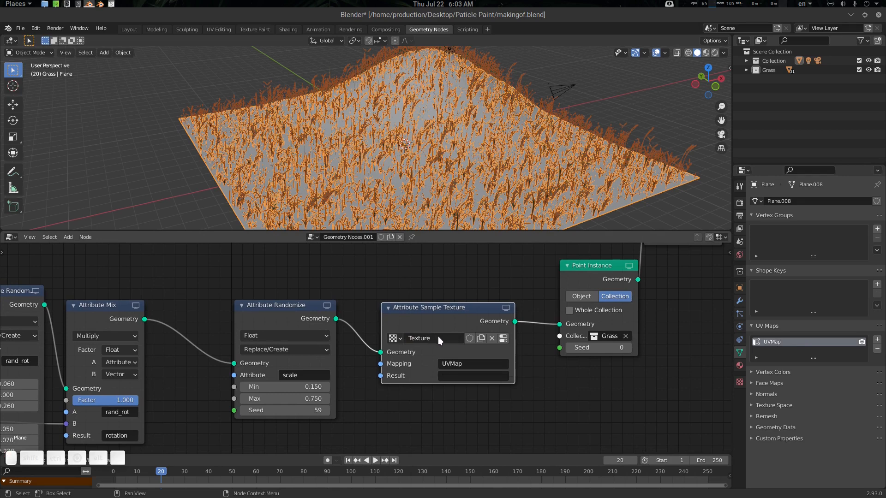
pyautogui.write('P')
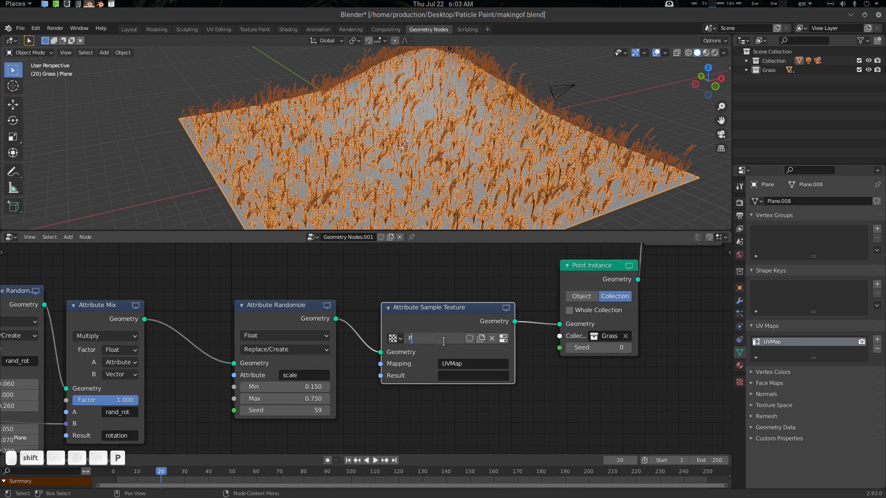
pyautogui.write('article')
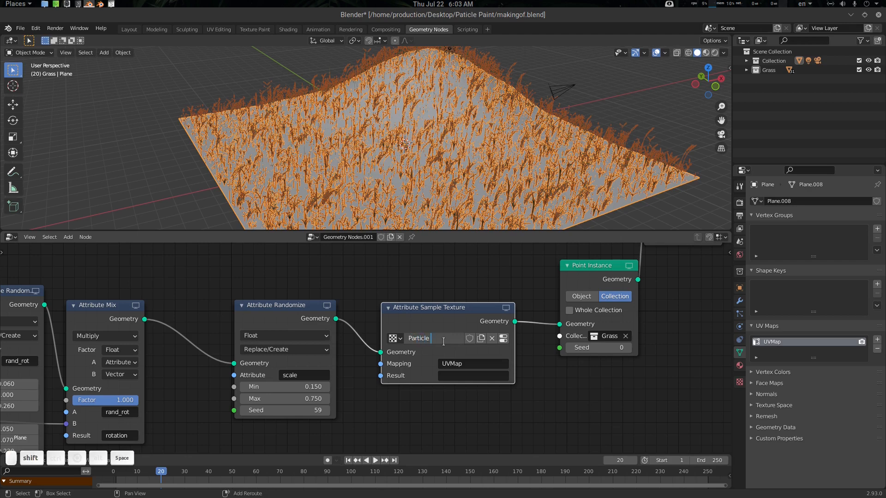
pyautogui.write(' Mask Tex')
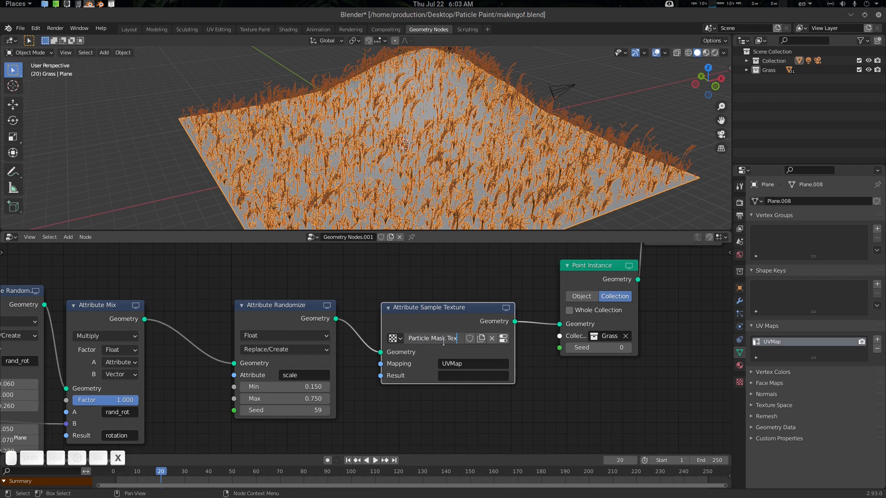
pyautogui.press('Return')
pyautogui.click(470, 338)
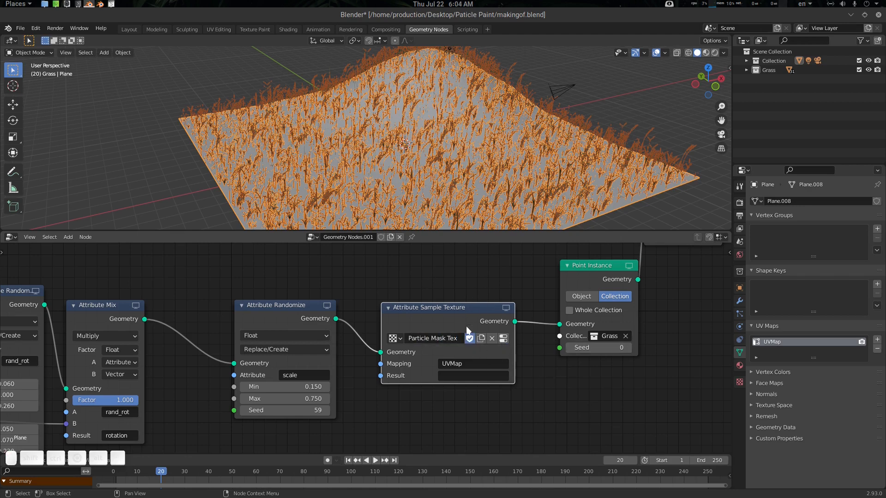
# Step: Set the Attribute Sample Texture node's result attribute to p_mask
pyautogui.moveTo(532, 373); pyautogui.dragTo(530, 362, button='middle')
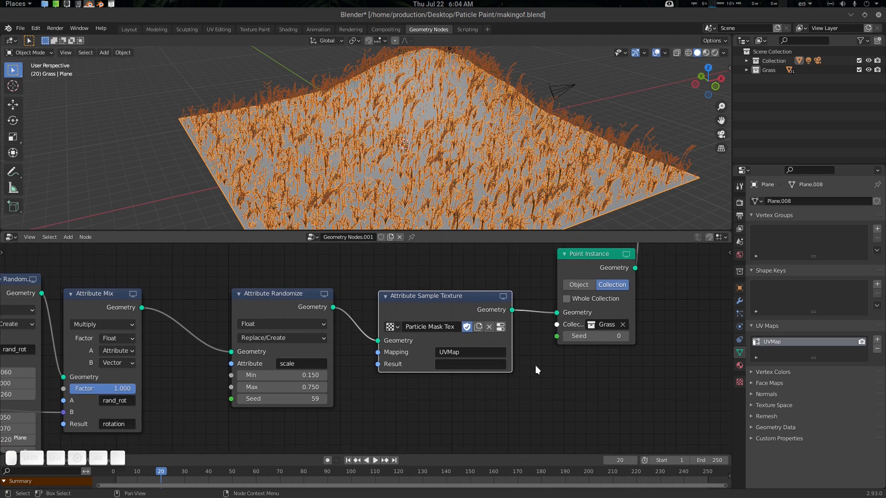
pyautogui.click(473, 364)
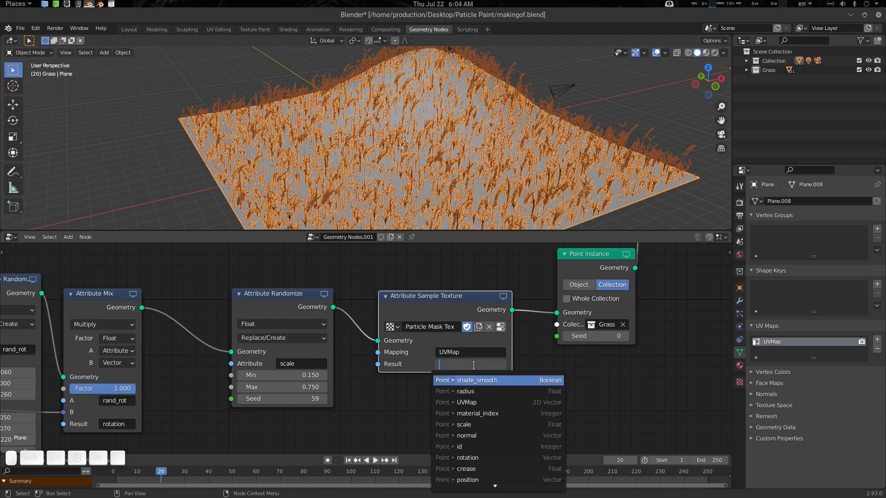
pyautogui.write('p')
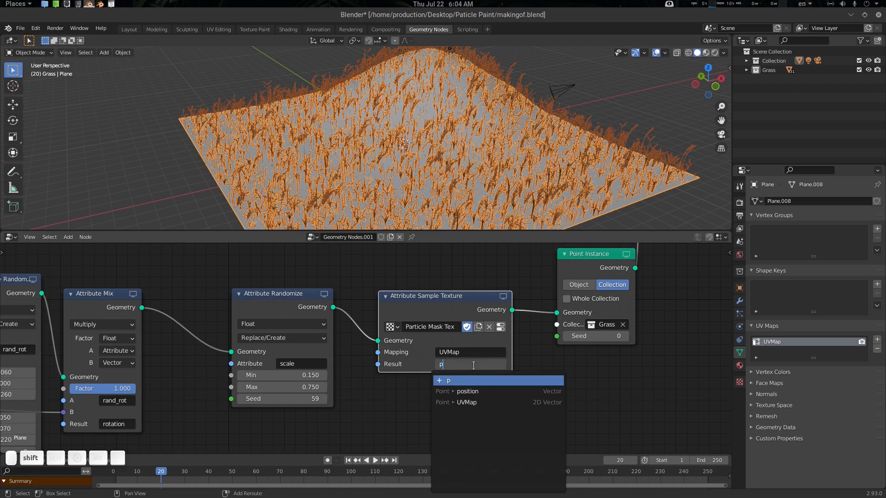
pyautogui.write('_mask')
pyautogui.press('Return')
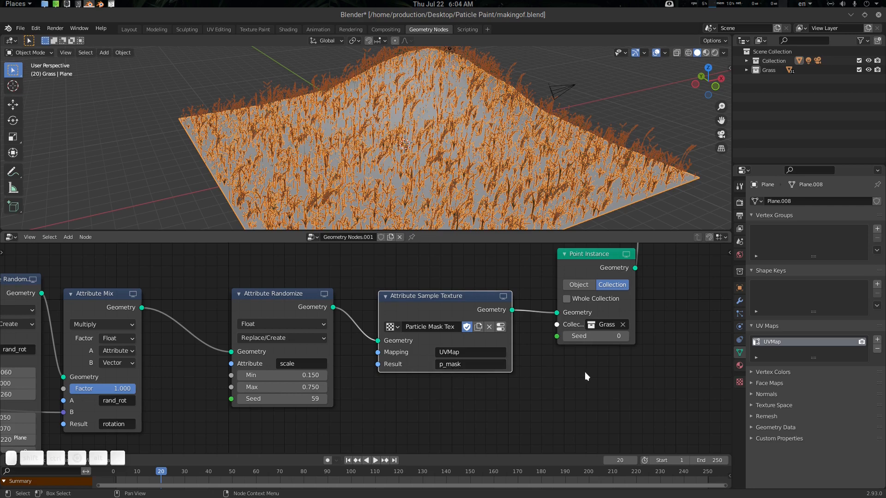
# Step: Move the Group Output, Join Geometry and Point Instance nodes away from Attribute Sample Texture to make room for another node
pyautogui.moveTo(565, 371); pyautogui.dragTo(468, 382, button='middle')
pyautogui.scroll(-1, 445, 391)
pyautogui.scroll(2, 455, 382)
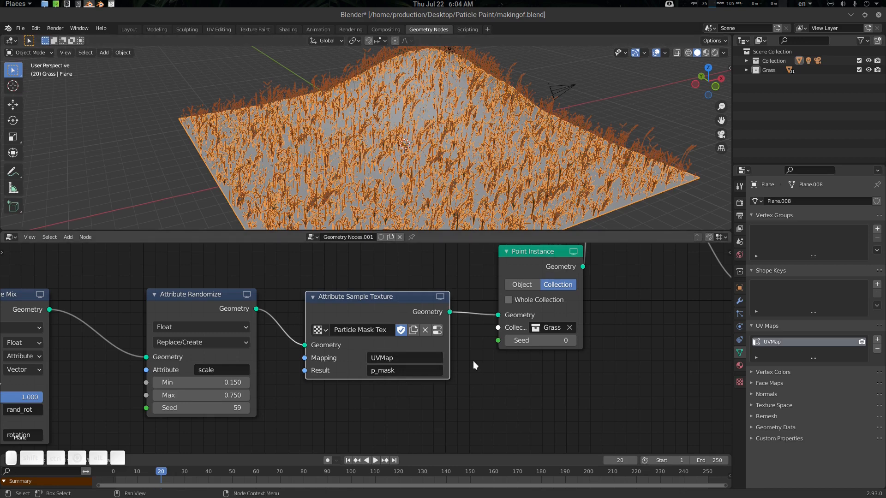
pyautogui.scroll(-3, 473, 360)
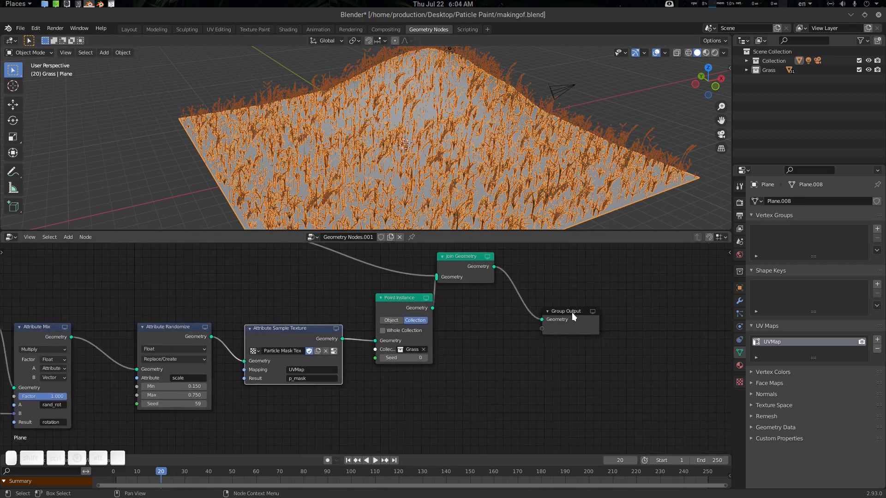
pyautogui.moveTo(571, 312); pyautogui.dragTo(679, 311)
pyautogui.moveTo(457, 258); pyautogui.dragTo(575, 274)
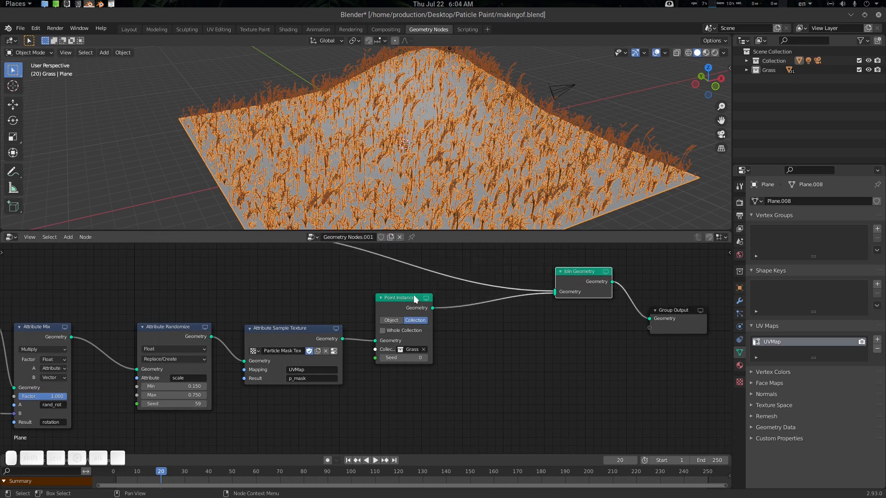
pyautogui.moveTo(415, 299); pyautogui.dragTo(526, 300)
pyautogui.scroll(2, 458, 330)
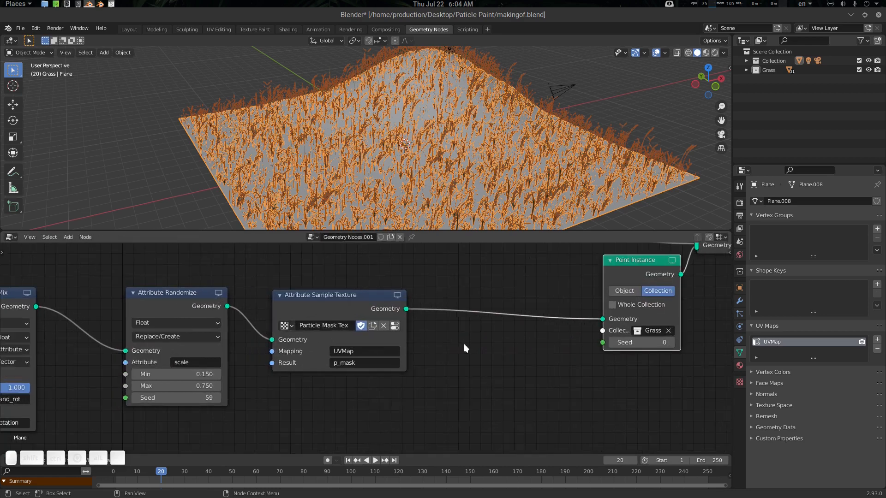
# Step: Insert an Attribute Mix node between Attribute Sample Texture and Point Instance
pyautogui.moveTo(464, 344); pyautogui.dragTo(450, 352, button='middle')
pyautogui.hotkey('shift', 'a')
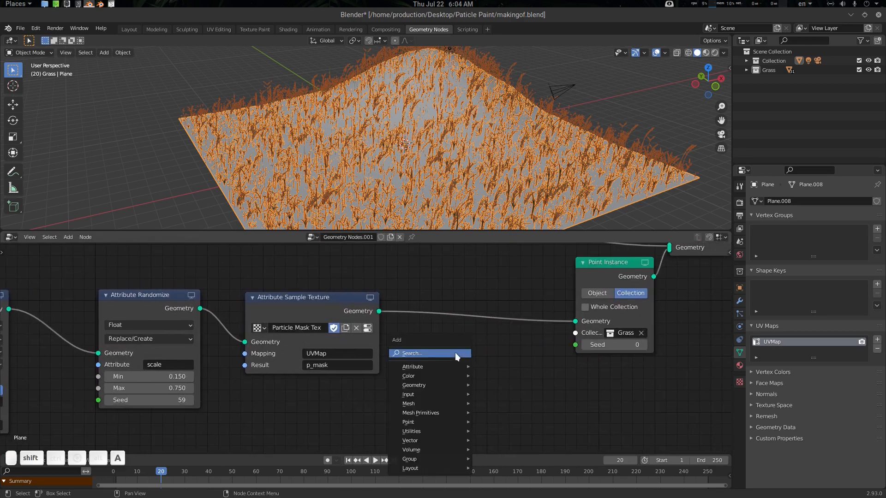
pyautogui.click(455, 352)
pyautogui.write('mix')
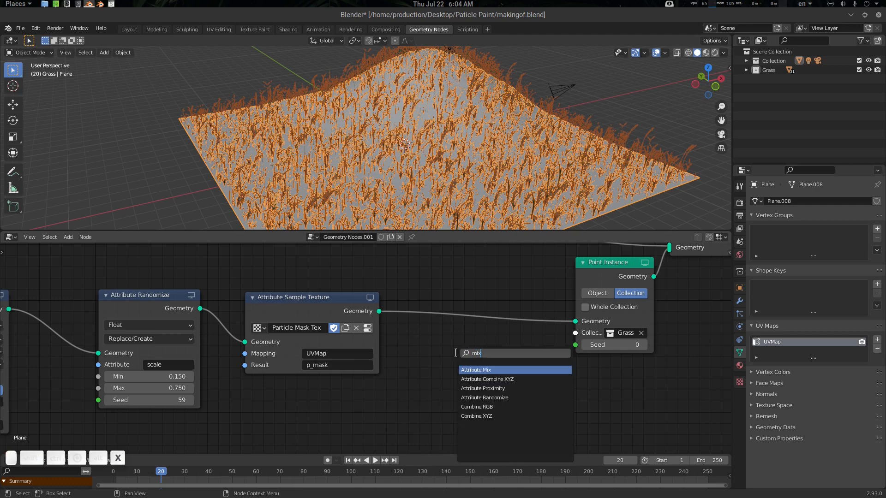
pyautogui.press('Return')
pyautogui.click(445, 267)
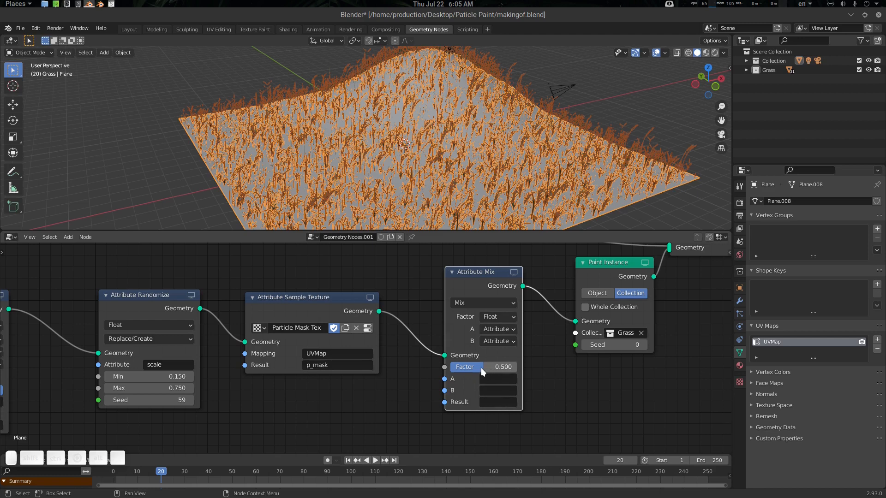
# Step: Set the new Attribute Mix node's factor to 1.000 and its A attribute to scale
pyautogui.moveTo(480, 367); pyautogui.dragTo(524, 370)
pyautogui.click(496, 379)
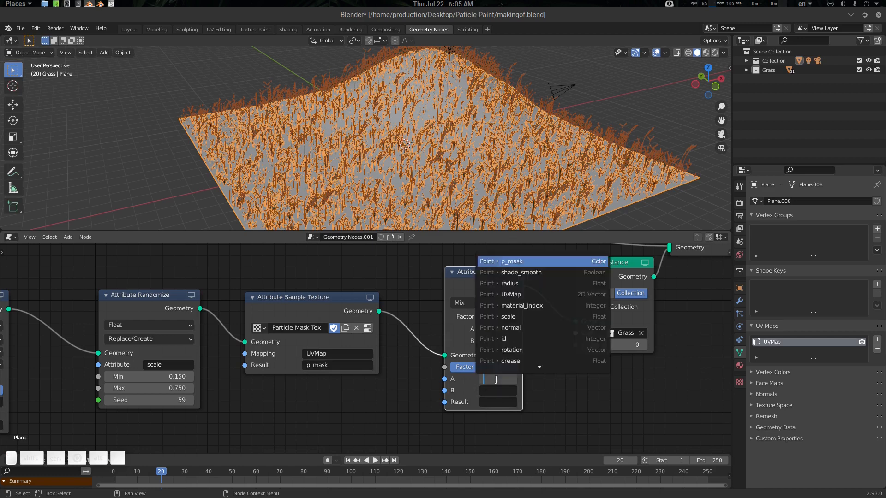
pyautogui.write('sca')
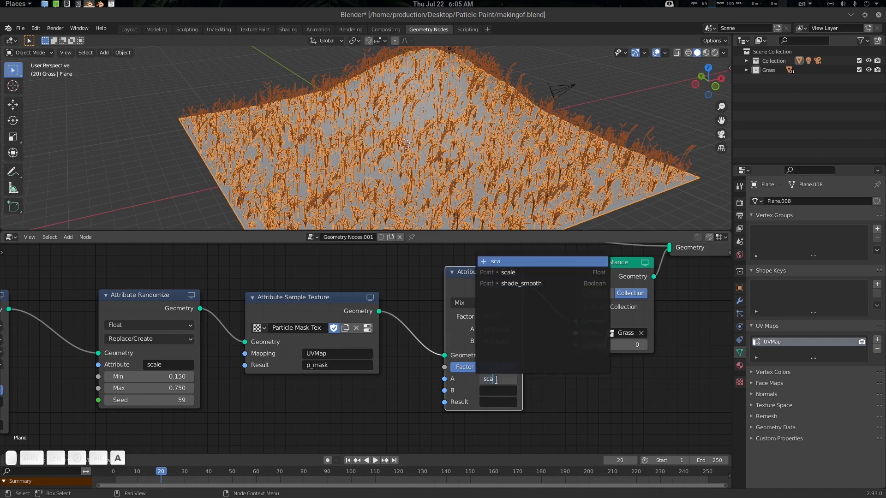
pyautogui.press('Down')
pyautogui.press('Return')
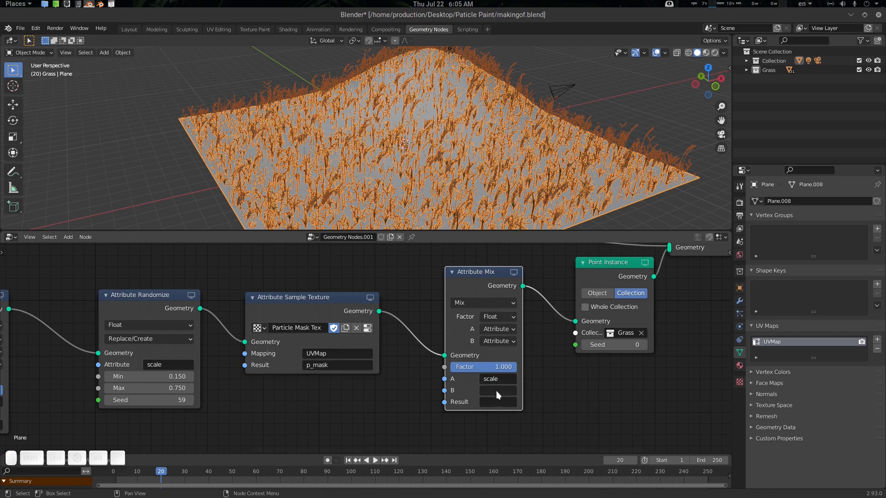
# Step: Switch the terrain plane to Texture Paint mode
pyautogui.moveTo(507, 138); pyautogui.dragTo(505, 130, button='middle')
pyautogui.scroll(-3, 497, 135)
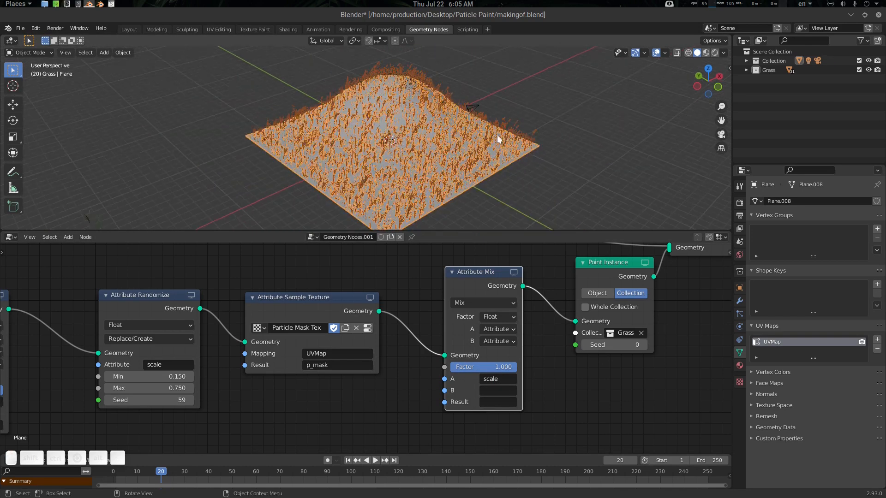
pyautogui.scroll(2, 496, 135)
pyautogui.press('Tab')
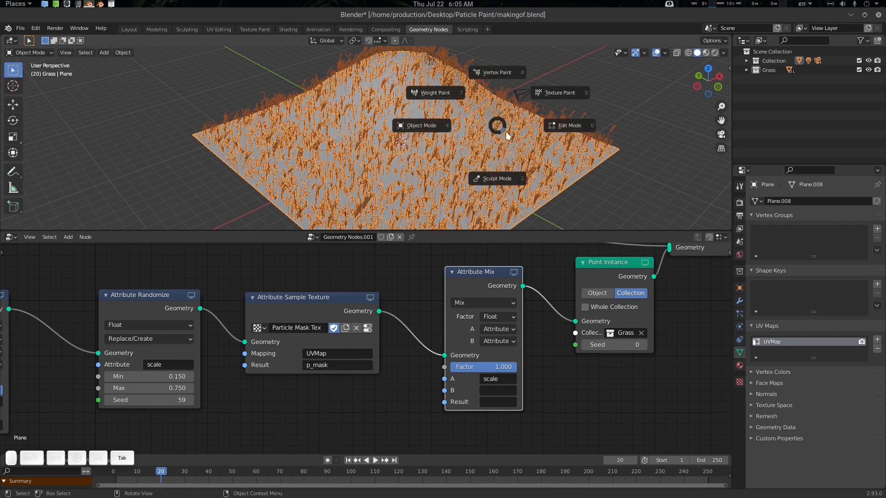
pyautogui.click(530, 107)
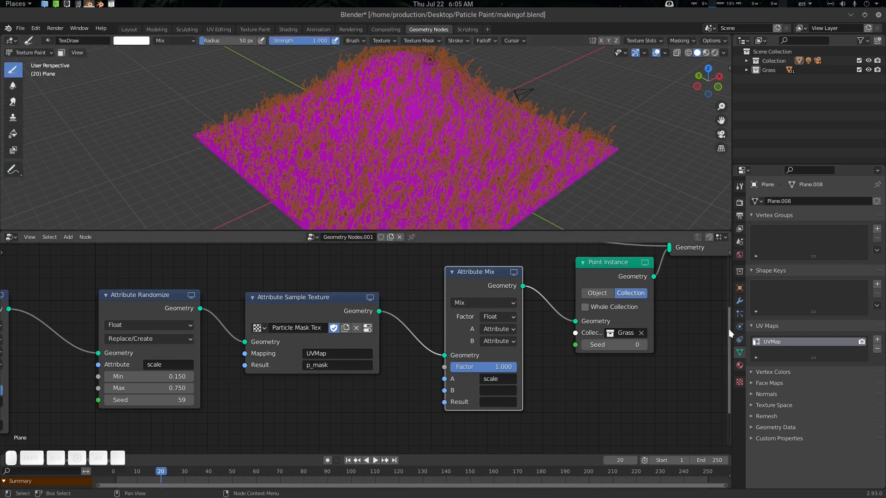
# Step: Create a new blank image named test for the Particle Mask Tex texture, keeping the 1024 x 1024 px black defaults
pyautogui.click(740, 382)
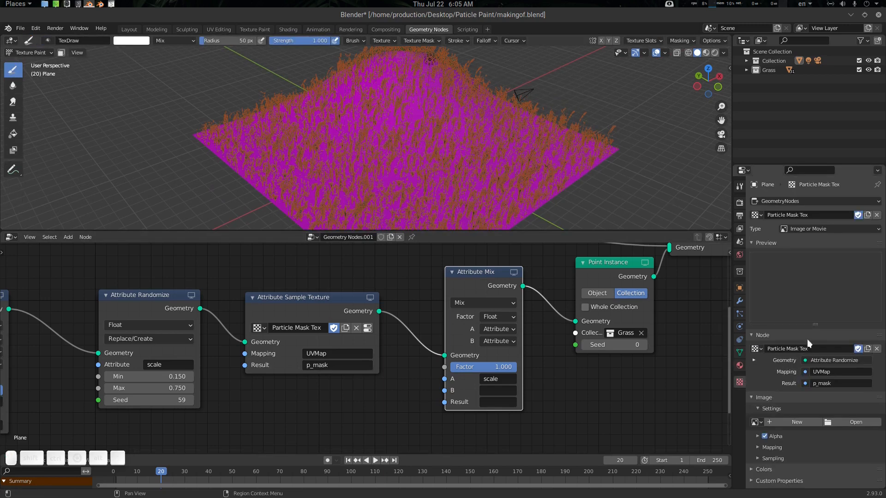
pyautogui.click(805, 423)
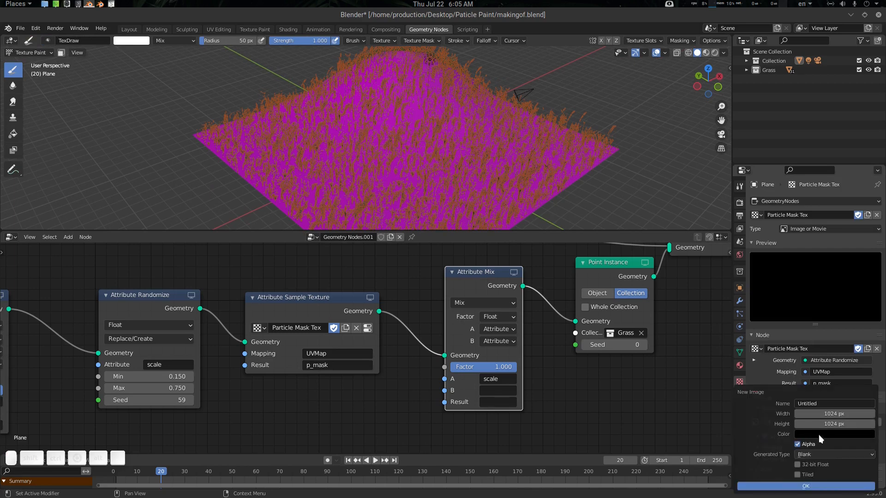
pyautogui.click(828, 402)
pyautogui.write('t')
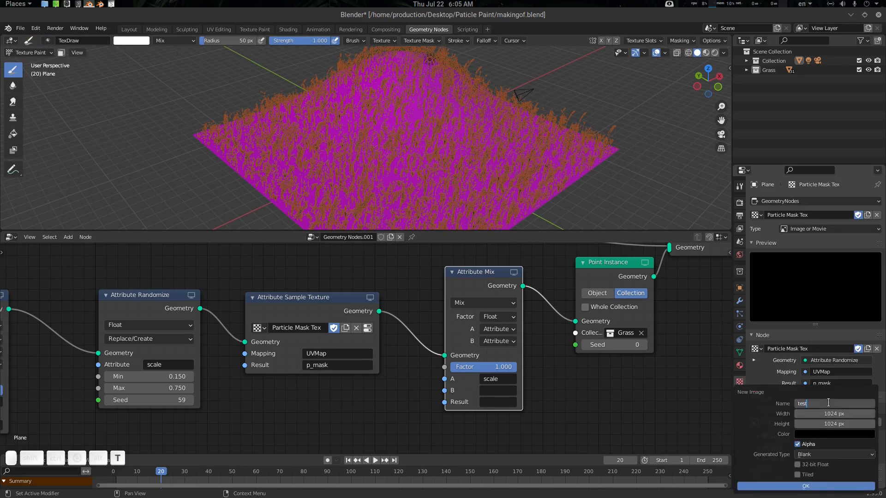
pyautogui.write('est')
pyautogui.press('Return')
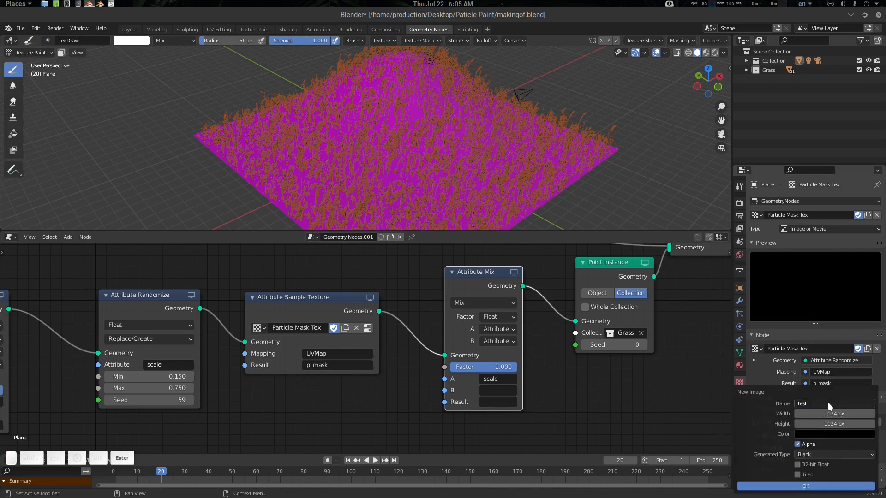
pyautogui.click(806, 486)
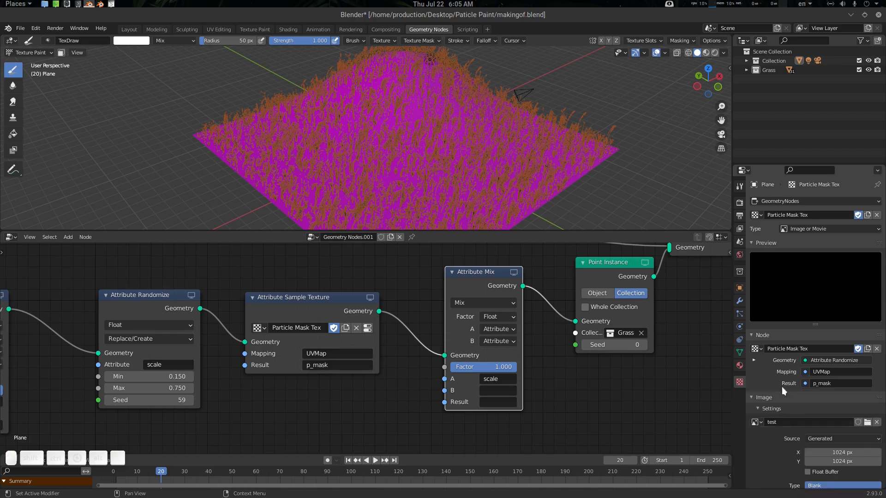
pyautogui.scroll(-1, 787, 395)
pyautogui.scroll(-5, 788, 394)
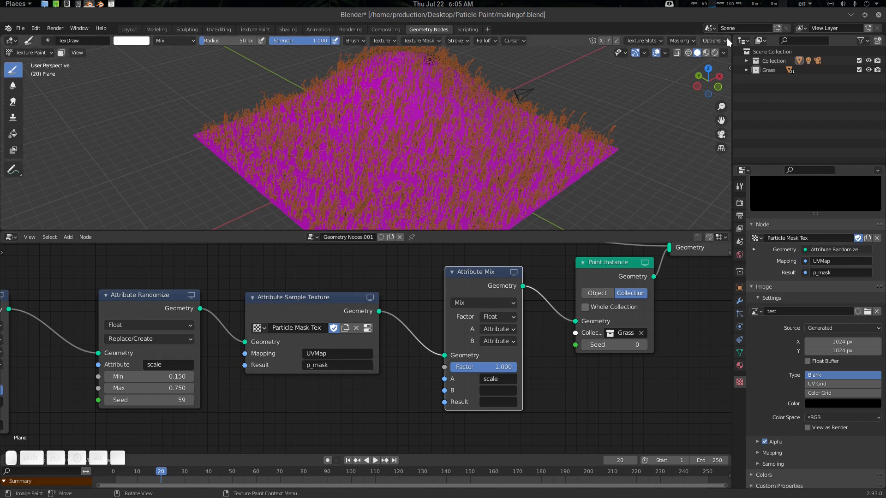
# Step: Split the 3D viewport, turn the new area into an Image Editor, and display the test image in it
pyautogui.moveTo(728, 39); pyautogui.dragTo(468, 42)
pyautogui.click(479, 41)
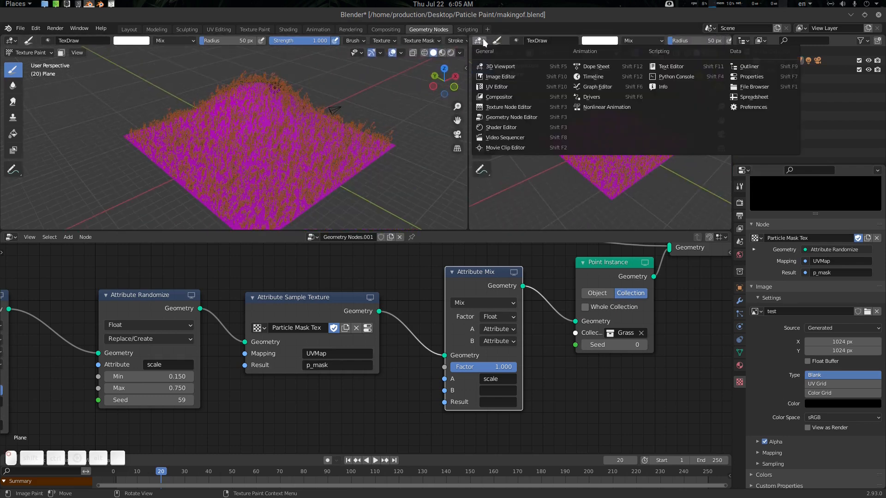
pyautogui.click(511, 77)
pyautogui.click(574, 41)
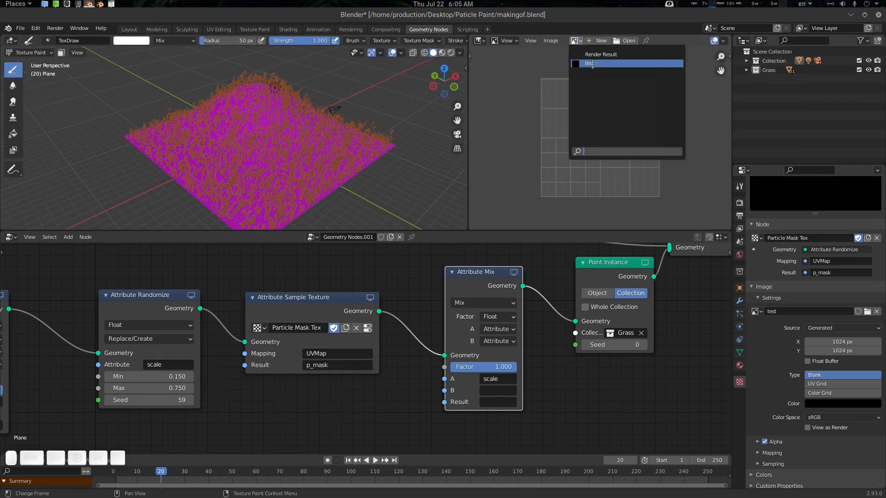
pyautogui.click(593, 64)
# Step: Save the test image as test.png in the Paticle Paint folder, and merge the Image Editor area back into the 3D viewport
pyautogui.click(550, 40)
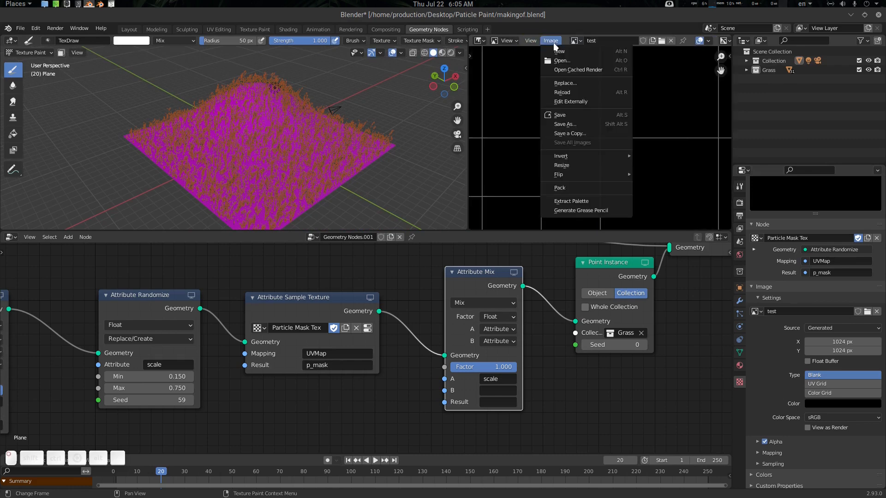
pyautogui.click(563, 116)
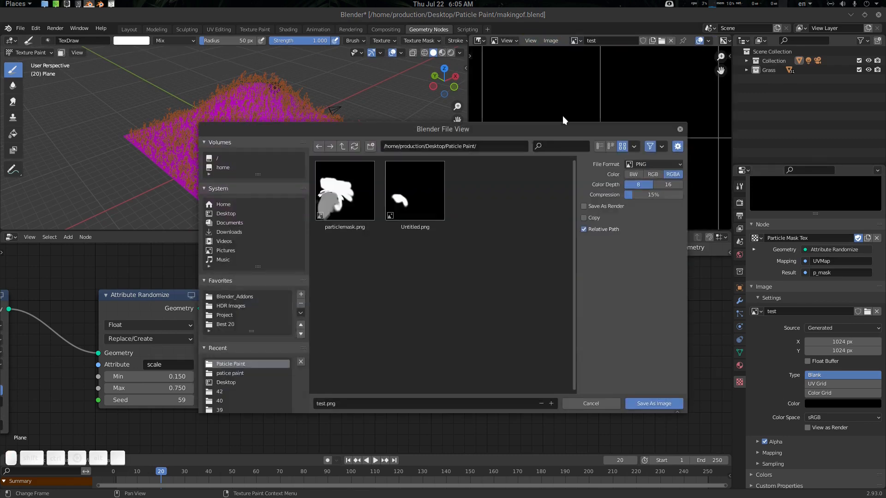
pyautogui.click(648, 403)
pyautogui.moveTo(466, 37); pyautogui.dragTo(575, 79)
# Step: Set the texture slots mode to Single Image and choose the test image as the paint canvas
pyautogui.moveTo(530, 184); pyautogui.dragTo(555, 169, button='middle')
pyautogui.press('n')
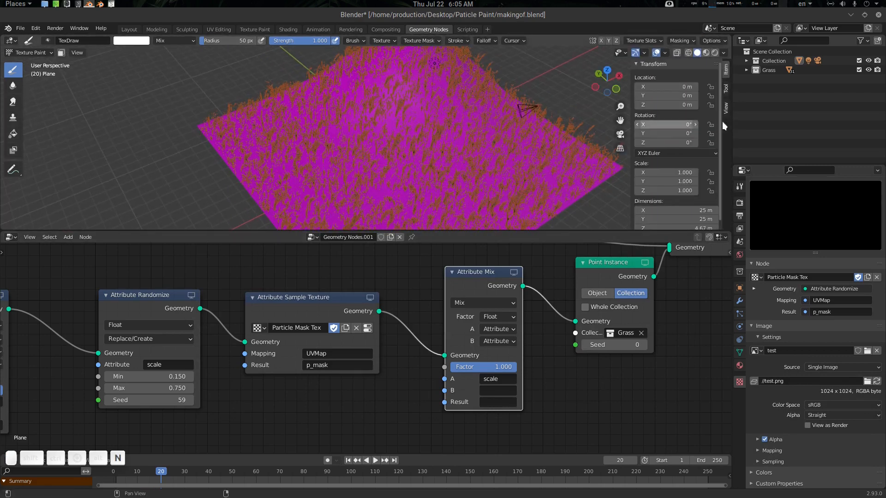
pyautogui.click(726, 88)
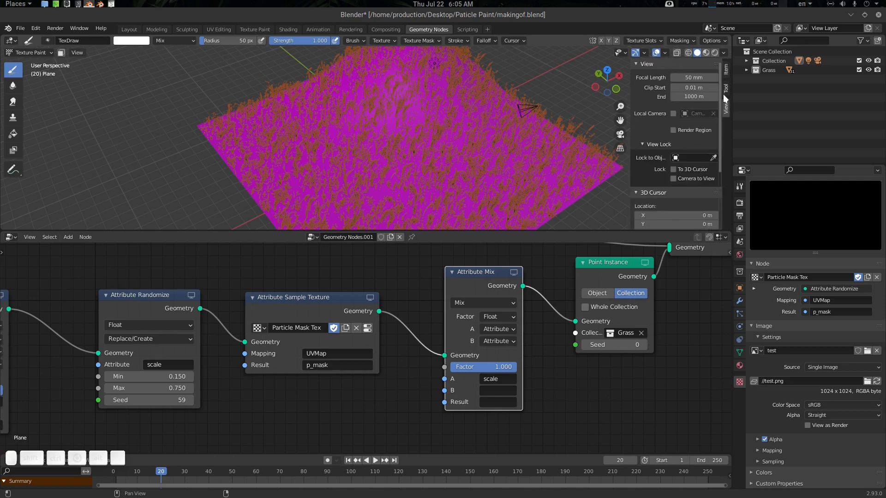
pyautogui.click(688, 110)
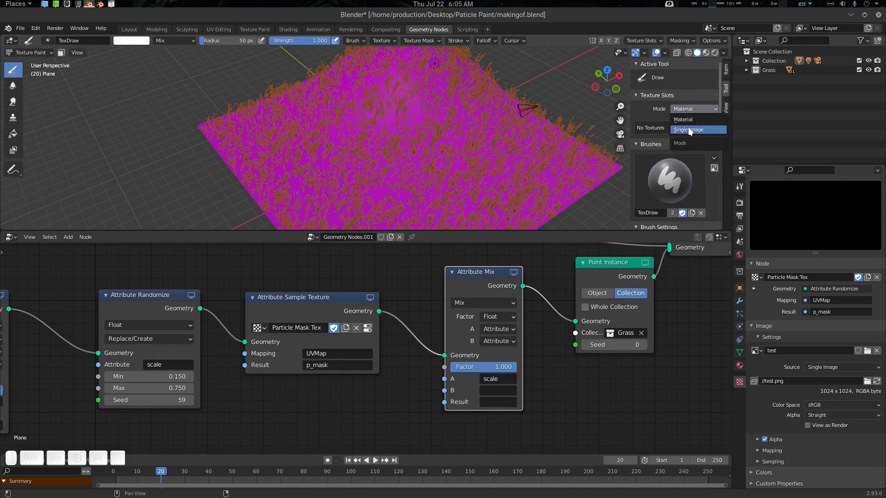
pyautogui.click(688, 126)
pyautogui.click(641, 125)
pyautogui.click(654, 148)
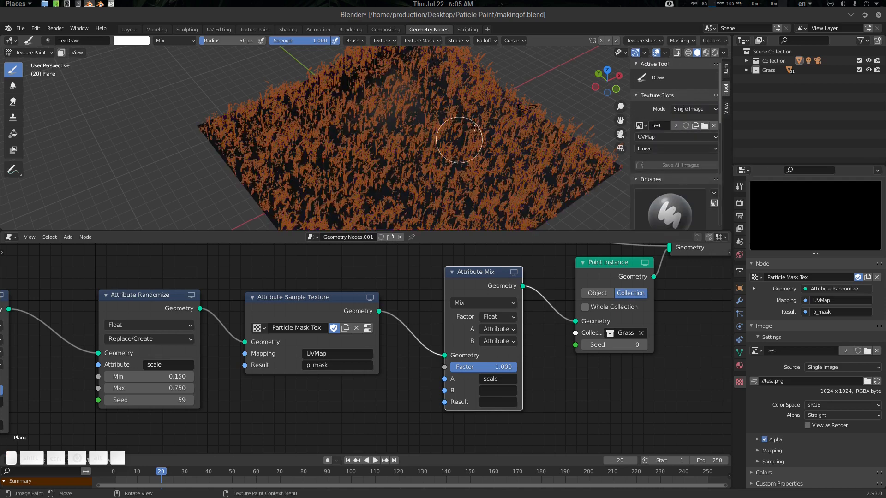
pyautogui.press('n')
# Step: Paint a white patch on the mask around the terrain's hilltop, and return the plane to Object Mode
pyautogui.moveTo(475, 138); pyautogui.dragTo(475, 135, button='middle')
pyautogui.keyDown('shift'); pyautogui.moveTo(473, 113); pyautogui.dragTo(467, 137, button='middle'); pyautogui.keyUp('shift')
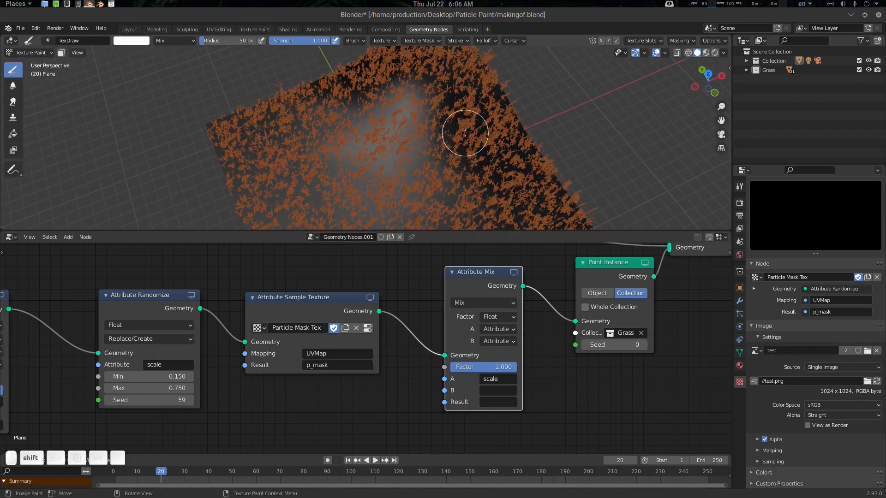
pyautogui.moveTo(463, 134)
pyautogui.mouseDown()
pyautogui.moveTo(408, 103)
pyautogui.moveTo(414, 125)
pyautogui.moveTo(455, 130)
pyautogui.mouseUp()
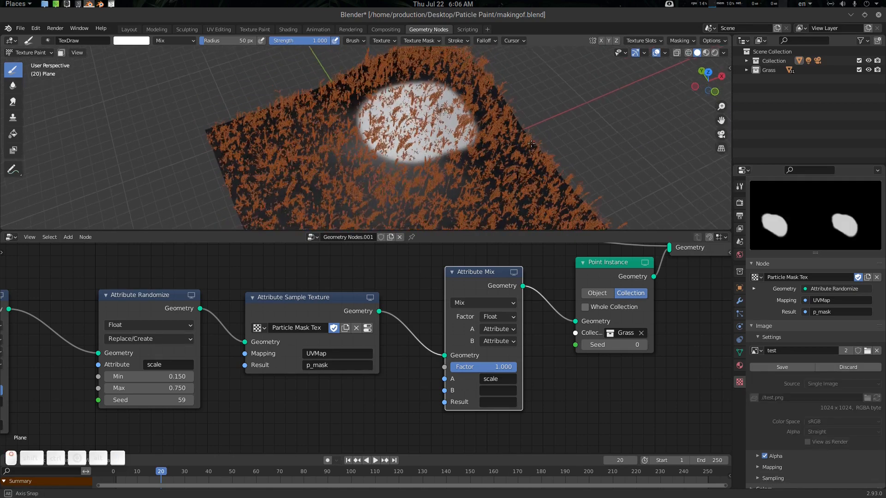
pyautogui.press('Tab')
pyautogui.scroll(3, 533, 168)
pyautogui.scroll(-5, 533, 159)
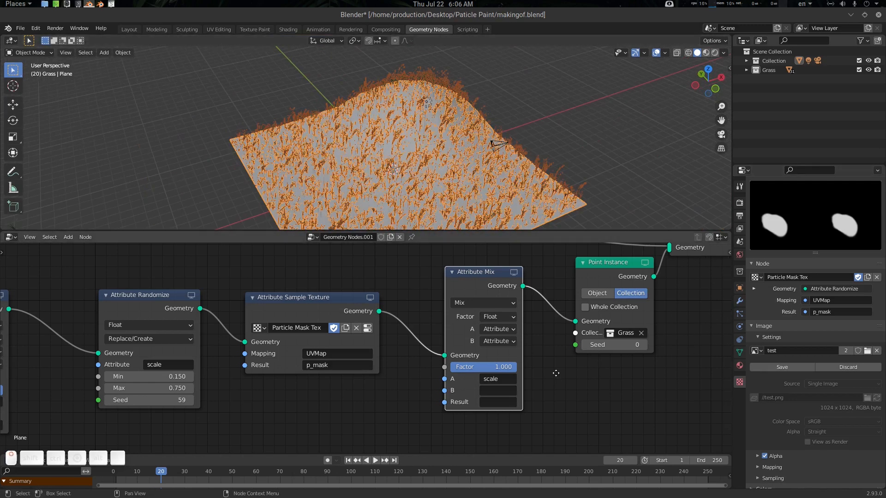
pyautogui.moveTo(396, 380); pyautogui.dragTo(401, 369, button='middle')
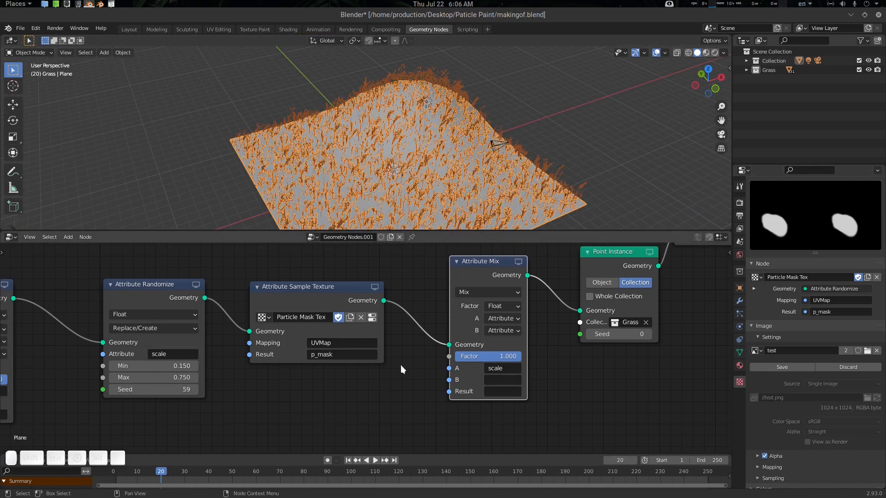
# Step: In the Attribute Mix node, set B to p_mask and the result to scale
pyautogui.click(341, 353)
pyautogui.press('Escape')
pyautogui.hotkey('ctrl', 'c')
pyautogui.hotkey('ctrl', 'v')
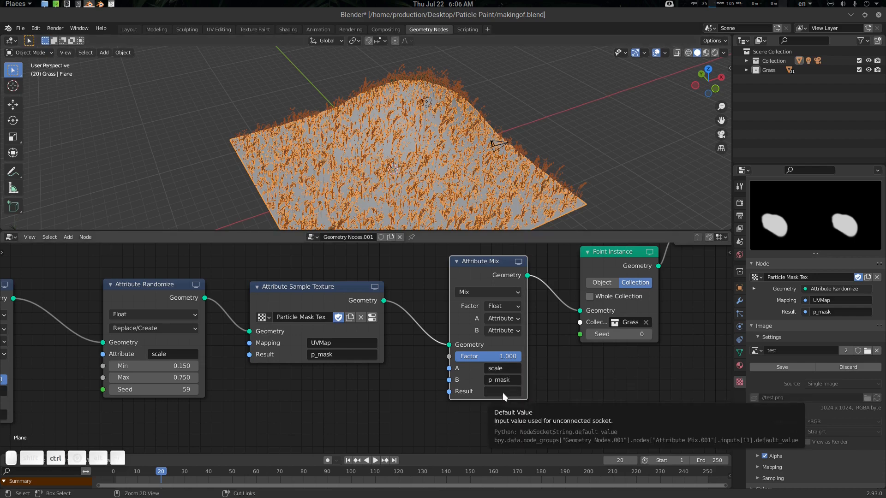
pyautogui.hotkey('ctrl', 'v')
# Step: Clear the selection, select the terrain plane, and switch it to Texture Paint mode
pyautogui.moveTo(491, 163)
pyautogui.mouseDown(button='middle')
pyautogui.moveTo(449, 159)
pyautogui.moveTo(492, 157)
pyautogui.moveTo(519, 138)
pyautogui.moveTo(384, 145)
pyautogui.mouseUp(button='middle')
pyautogui.hotkey('alt', 'a')
pyautogui.scroll(2, 450, 152)
pyautogui.click(519, 137)
pyautogui.hotkey('ctrl', 'Tab')
pyautogui.click(582, 120)
pyautogui.scroll(3, 480, 129)
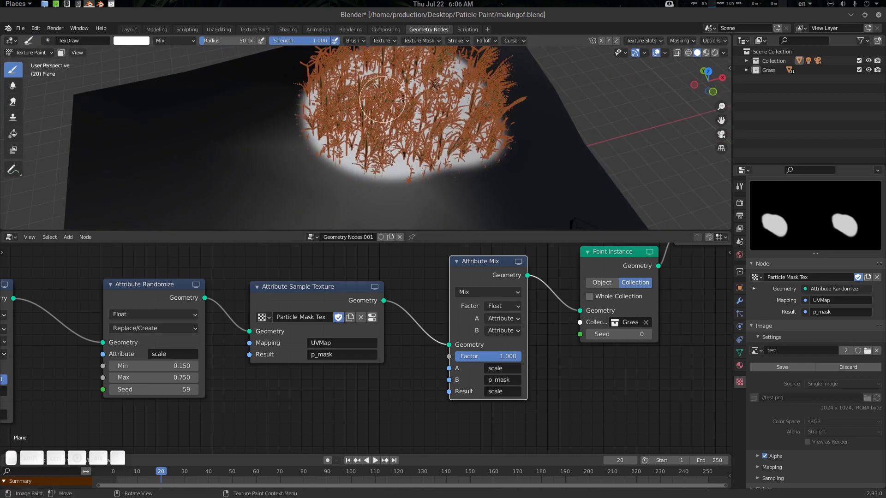
pyautogui.scroll(-2, 444, 143)
pyautogui.moveTo(444, 143)
pyautogui.mouseDown(button='middle')
pyautogui.moveTo(436, 150)
pyautogui.moveTo(428, 140)
pyautogui.mouseUp(button='middle')
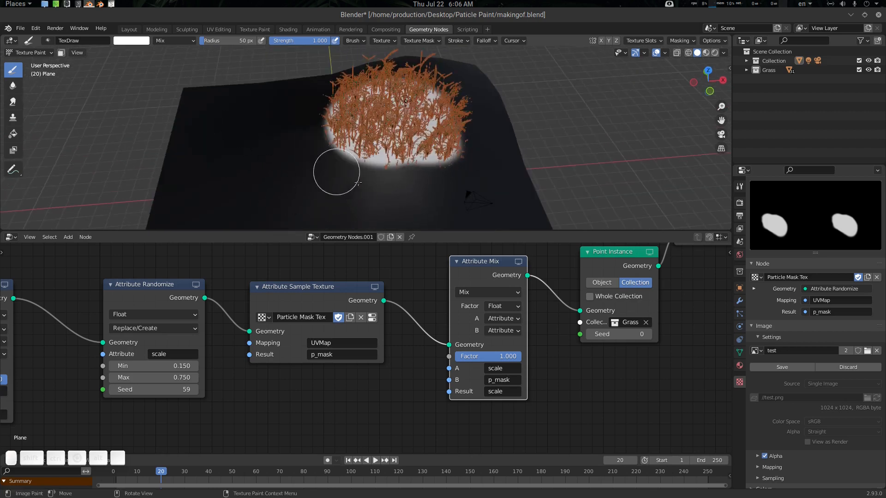
# Step: Darken the brush colour to mid grey and paint a stroke on the mask just in front of the white patch
pyautogui.press('n')
pyautogui.scroll(-5, 702, 143)
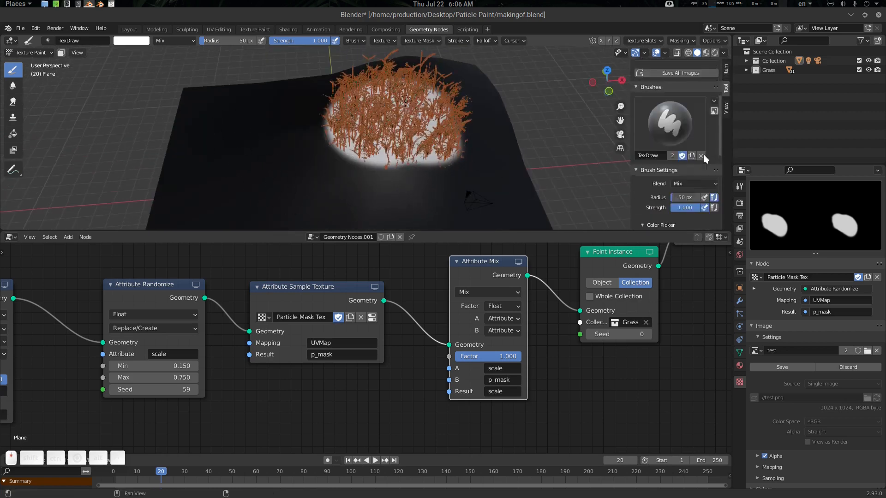
pyautogui.moveTo(714, 171)
pyautogui.mouseDown()
pyautogui.moveTo(715, 194)
pyautogui.moveTo(715, 177)
pyautogui.mouseUp()
pyautogui.press('n')
pyautogui.moveTo(433, 190); pyautogui.dragTo(332, 173)
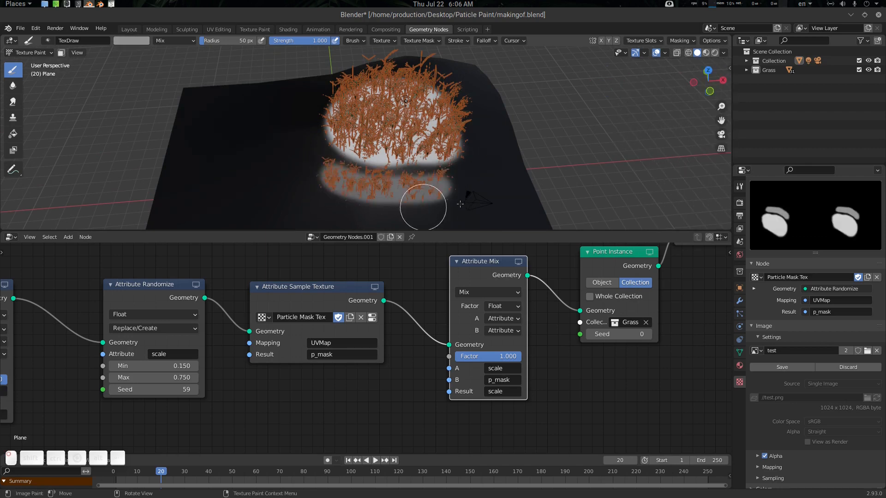
pyautogui.scroll(3, 457, 203)
pyautogui.moveTo(475, 192)
pyautogui.keyDown('shift'); pyautogui.mouseDown(button='middle')
pyautogui.moveTo(460, 159)
pyautogui.moveTo(396, 174)
pyautogui.mouseUp(button='middle'); pyautogui.keyUp('shift')
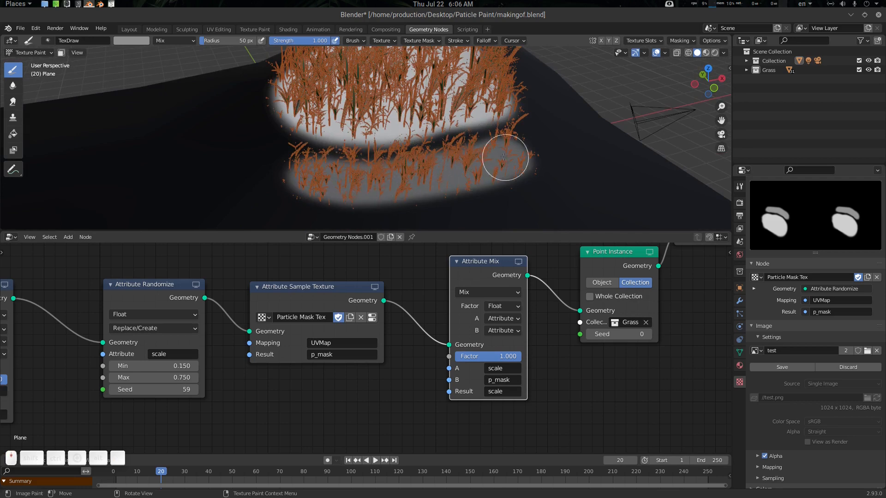
# Step: Return the plane to Object Mode and deselect everything
pyautogui.scroll(-4, 484, 161)
pyautogui.press('Tab')
pyautogui.moveTo(459, 183); pyautogui.dragTo(483, 159, button='middle')
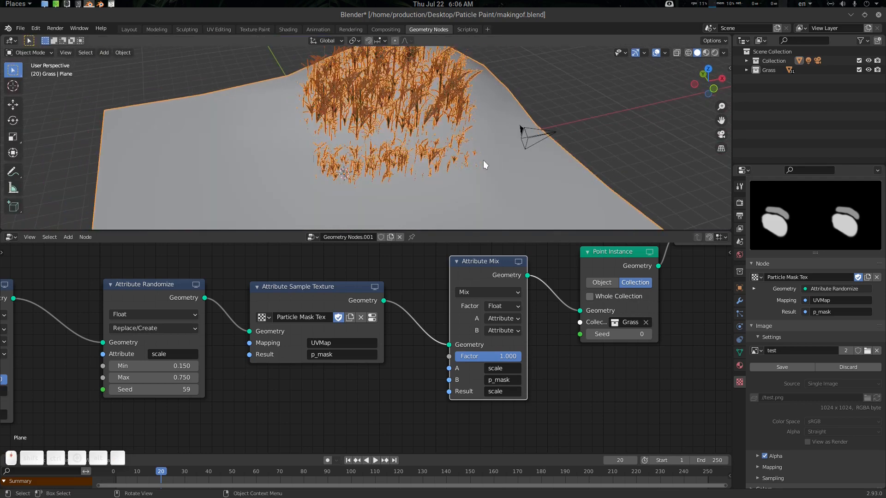
pyautogui.hotkey('alt', 'a')
# Step: Spread out the Group Output, Join Geometry, Point Instance and Attribute Mix nodes to free space before Point Instance
pyautogui.scroll(-4, 557, 358)
pyautogui.moveTo(590, 363); pyautogui.dragTo(460, 388, button='middle')
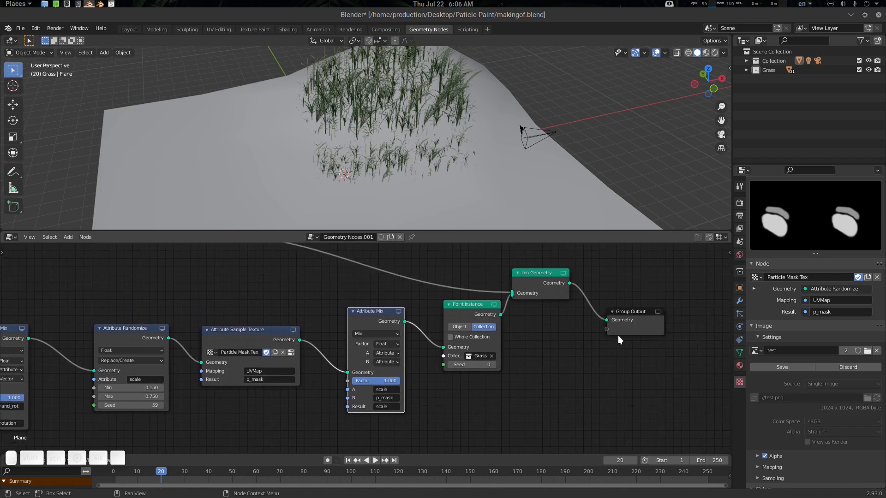
pyautogui.moveTo(636, 313); pyautogui.dragTo(717, 304)
pyautogui.moveTo(539, 273); pyautogui.dragTo(616, 274)
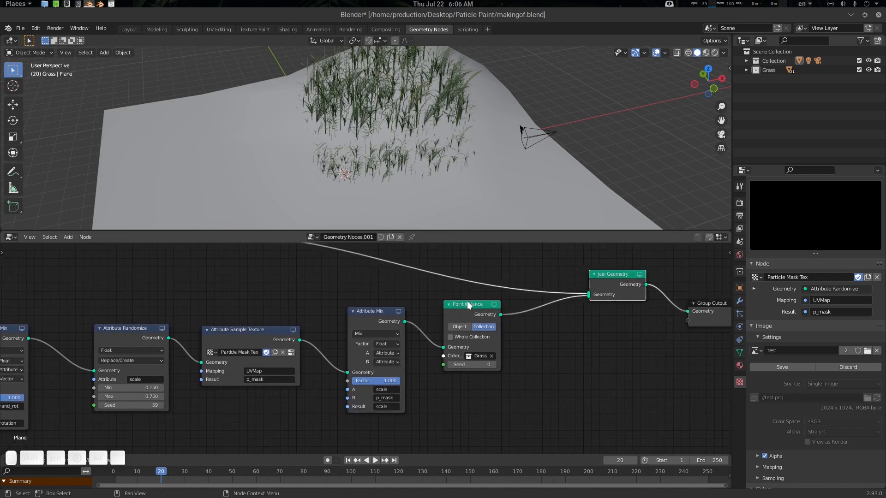
pyautogui.moveTo(479, 304); pyautogui.dragTo(566, 312)
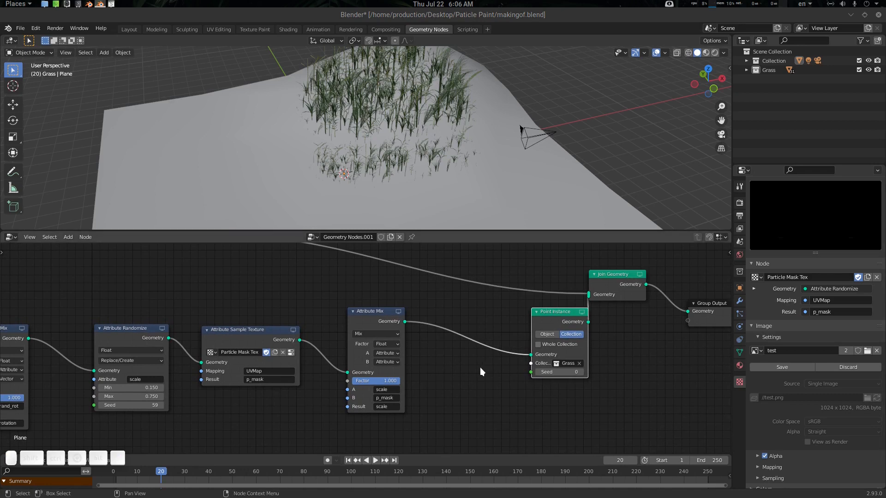
pyautogui.moveTo(480, 371); pyautogui.dragTo(493, 366, button='middle')
pyautogui.moveTo(402, 308); pyautogui.dragTo(376, 314)
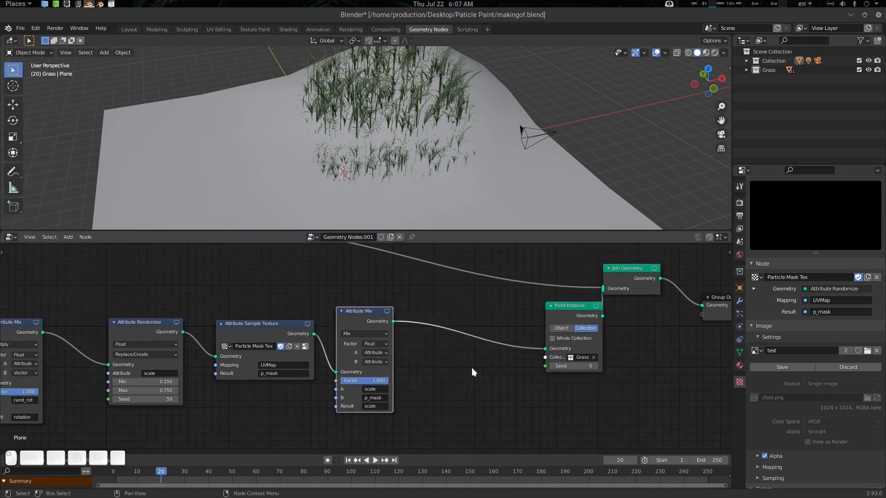
# Step: Add a Point Separate node on the link between Attribute Mix and Point Instance
pyautogui.scroll(2, 482, 369)
pyautogui.moveTo(492, 373); pyautogui.dragTo(493, 365, button='middle')
pyautogui.hotkey('shift', 'a')
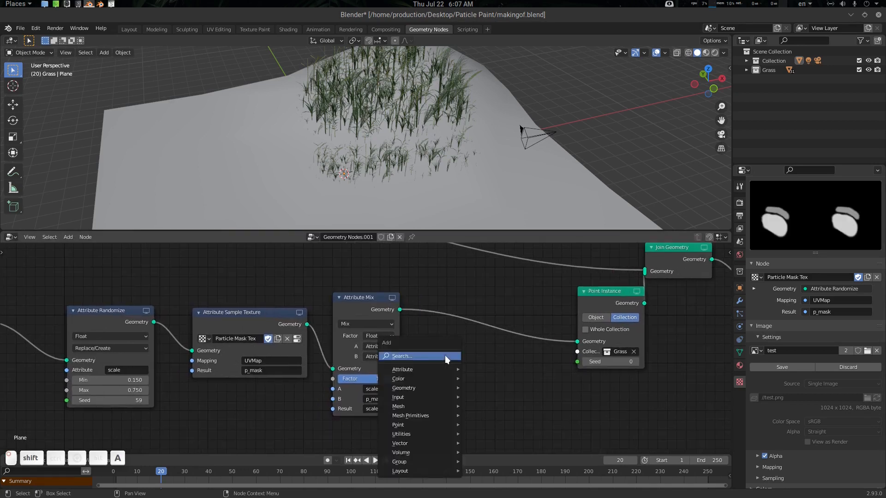
pyautogui.click(445, 355)
pyautogui.write('sep')
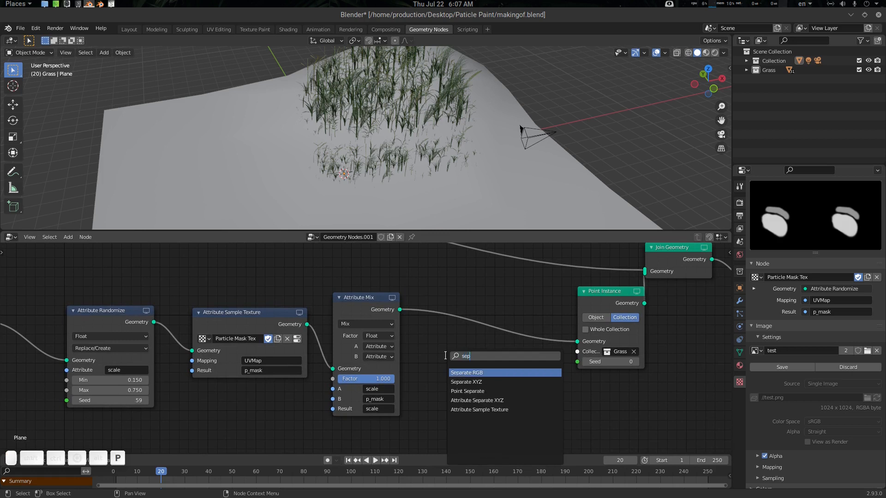
pyautogui.press('Down')
pyautogui.press('Down')
pyautogui.press('Return')
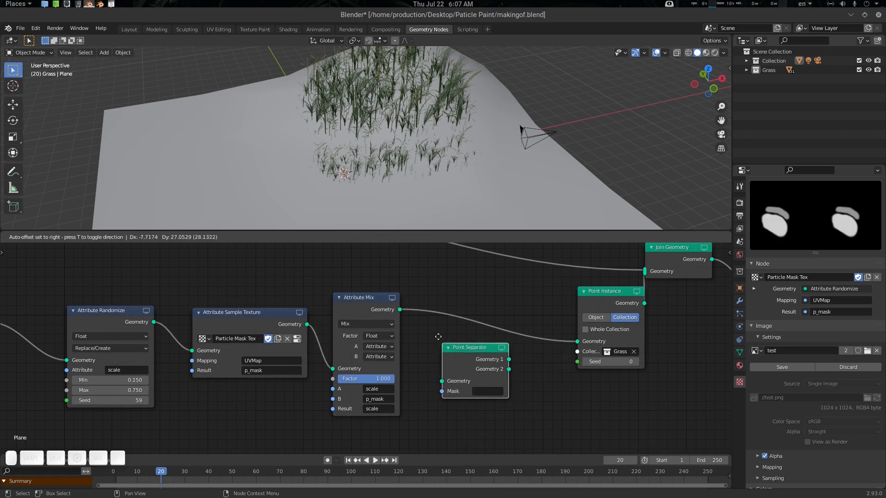
pyautogui.click(438, 302)
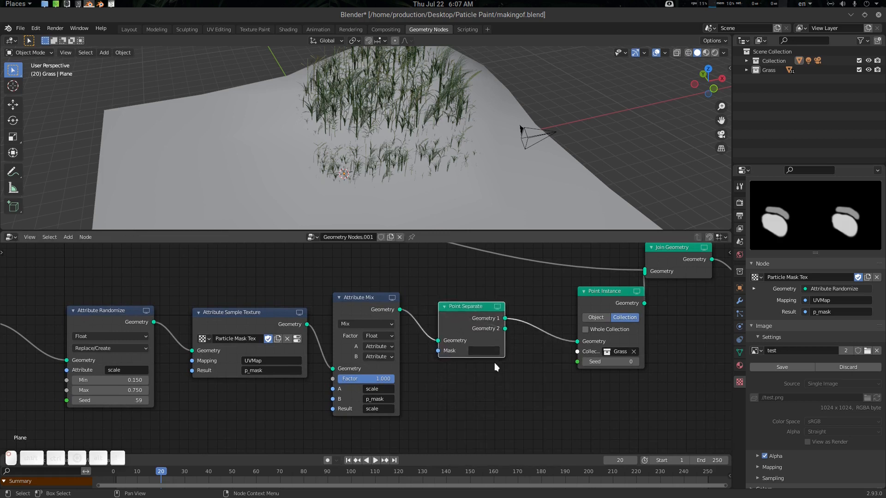
# Step: Preview the Point Separate node's output in the viewport and set its mask to the scale attribute
pyautogui.keyDown('ctrl'); pyautogui.keyDown('shift'); pyautogui.click(475, 307); pyautogui.keyUp('shift'); pyautogui.keyUp('ctrl')
pyautogui.moveTo(449, 213); pyautogui.dragTo(446, 155, button='middle')
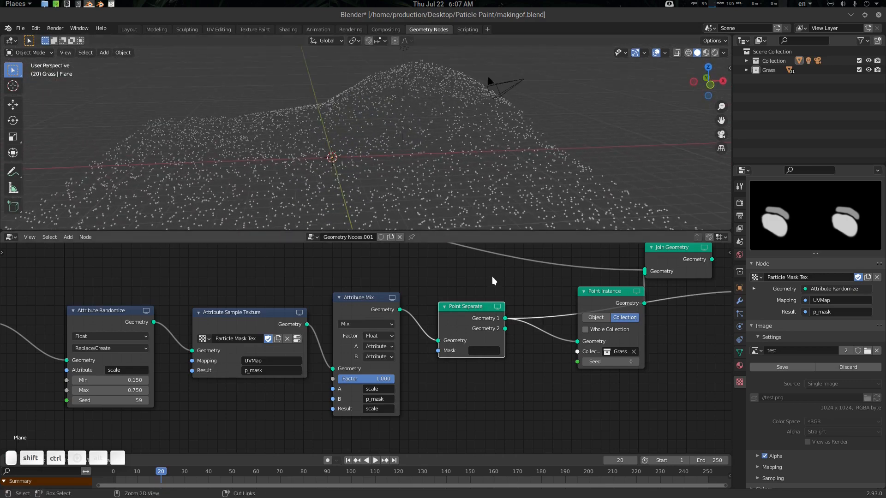
pyautogui.click(493, 353)
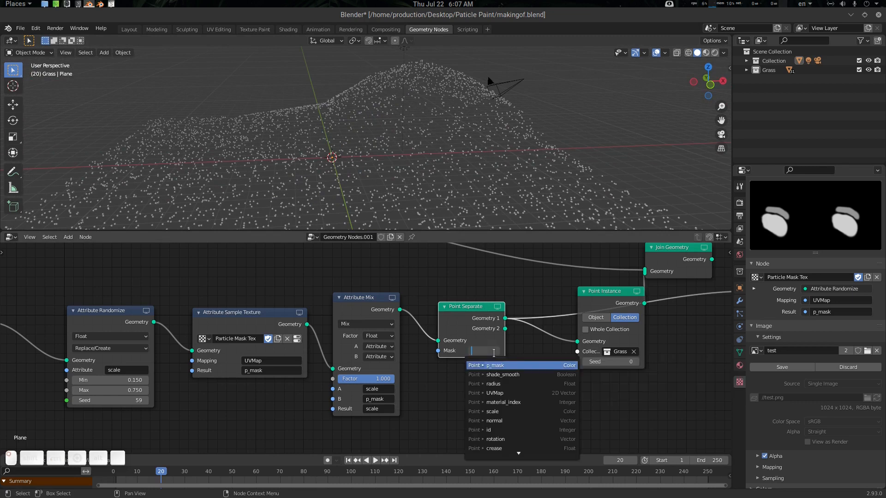
pyautogui.click(407, 409)
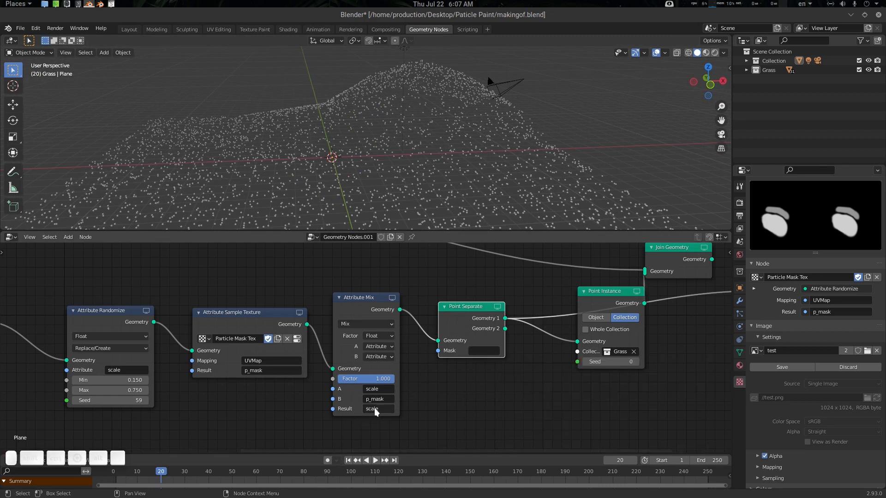
pyautogui.hotkey('ctrl', 'c')
pyautogui.hotkey('ctrl', 'v')
pyautogui.moveTo(452, 185); pyautogui.dragTo(422, 187, button='middle')
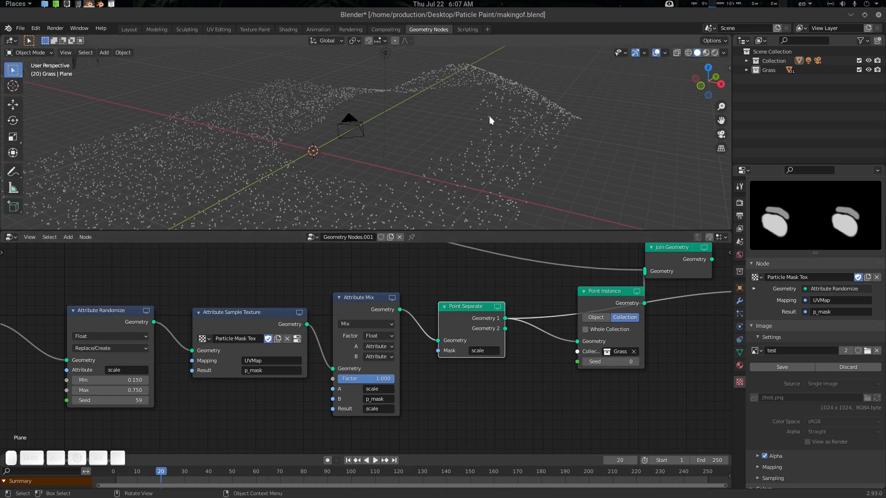
pyautogui.moveTo(489, 116); pyautogui.dragTo(492, 95, button='middle')
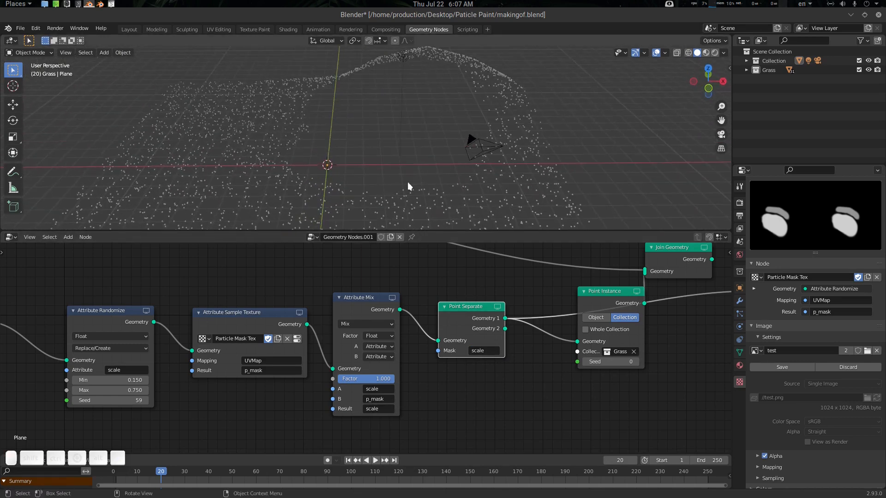
# Step: Compare the points from Point Separate's Geometry 1 and Geometry 2 outputs with the unseparated points from Attribute Mix
pyautogui.keyDown('ctrl'); pyautogui.keyDown('shift'); pyautogui.click(480, 306); pyautogui.keyUp('shift'); pyautogui.keyUp('ctrl')
pyautogui.moveTo(386, 138); pyautogui.dragTo(353, 92, button='middle')
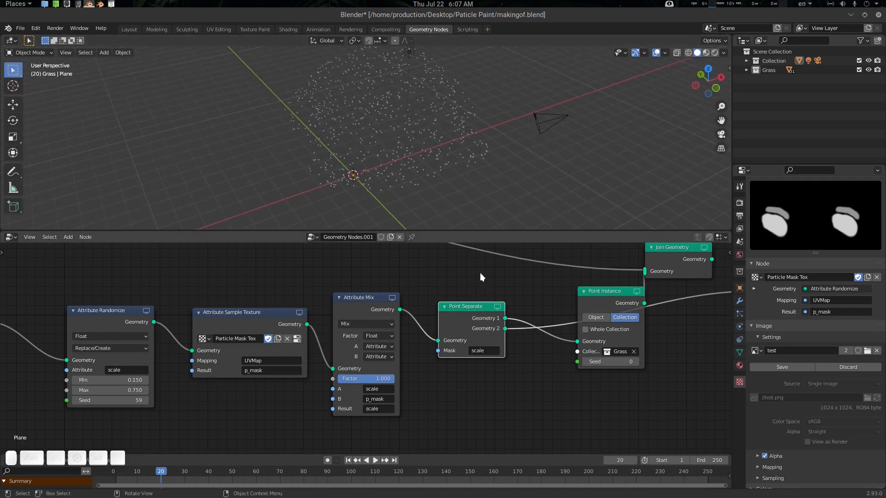
pyautogui.keyDown('ctrl'); pyautogui.keyDown('shift'); pyautogui.click(486, 311); pyautogui.keyUp('shift'); pyautogui.keyUp('ctrl')
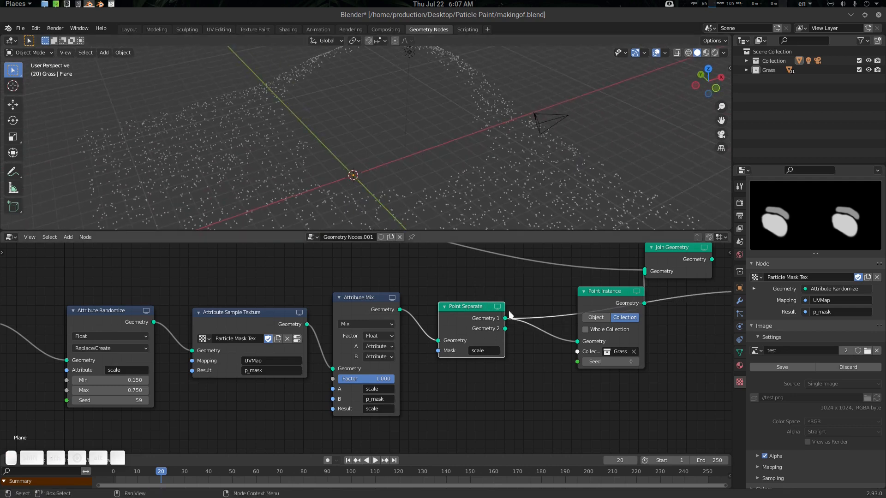
pyautogui.moveTo(468, 163); pyautogui.dragTo(482, 154, button='middle')
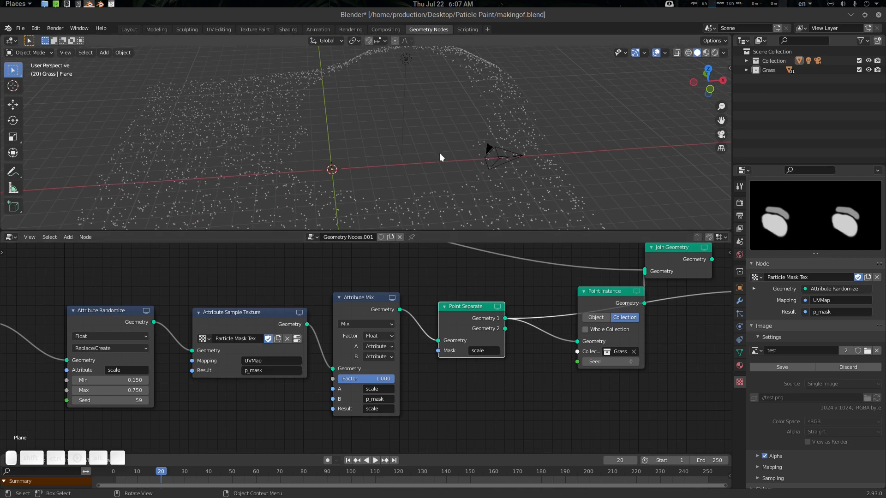
pyautogui.moveTo(439, 153); pyautogui.dragTo(480, 155, button='middle')
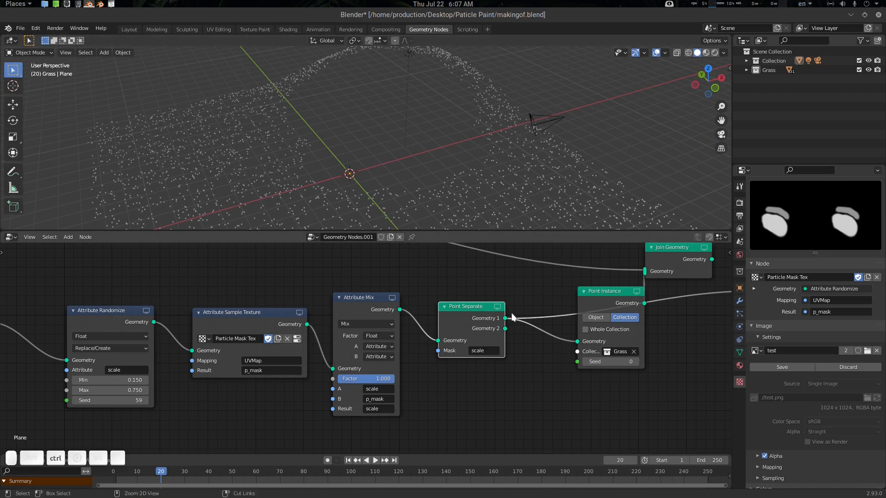
pyautogui.keyDown('ctrl'); pyautogui.keyDown('shift'); pyautogui.click(472, 305); pyautogui.keyUp('shift'); pyautogui.keyUp('ctrl')
pyautogui.moveTo(461, 153); pyautogui.dragTo(464, 91, button='middle')
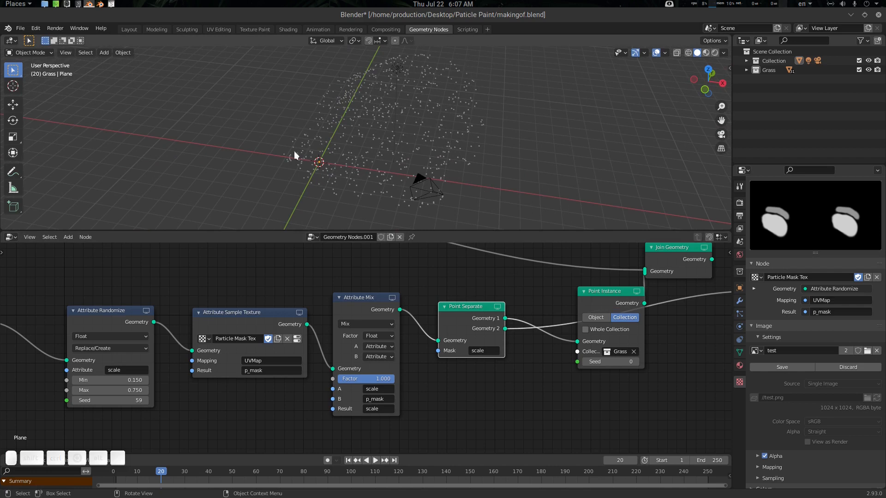
pyautogui.keyDown('ctrl'); pyautogui.keyDown('shift'); pyautogui.click(470, 309); pyautogui.keyUp('shift'); pyautogui.keyUp('ctrl')
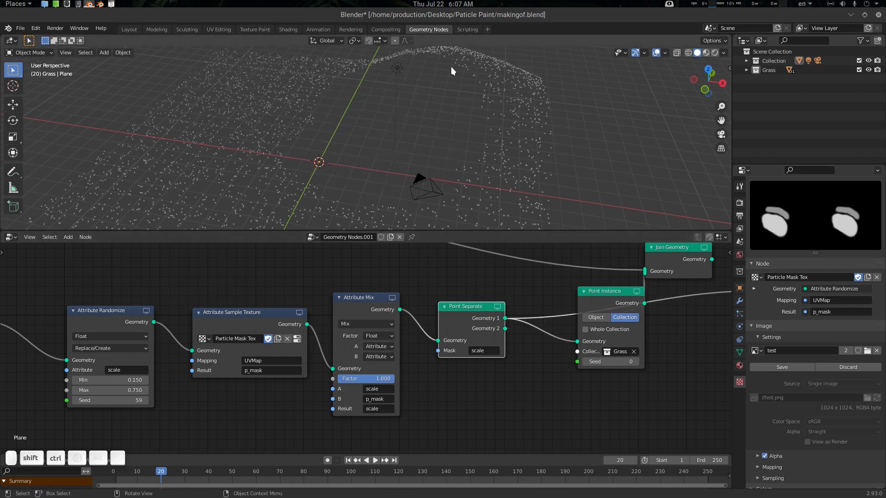
pyautogui.keyDown('ctrl'); pyautogui.keyDown('shift'); pyautogui.click(377, 306); pyautogui.keyUp('shift'); pyautogui.keyUp('ctrl')
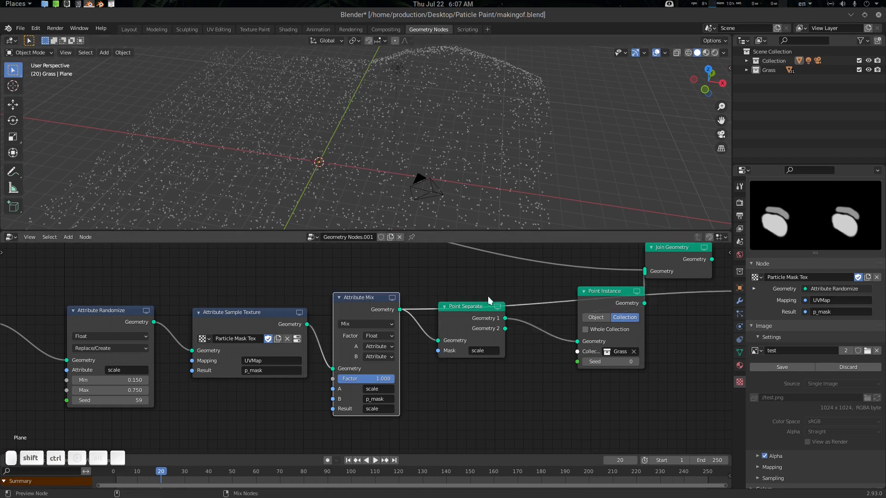
pyautogui.keyDown('ctrl'); pyautogui.keyDown('shift'); pyautogui.click(479, 311); pyautogui.keyUp('shift'); pyautogui.keyUp('ctrl')
pyautogui.keyDown('ctrl'); pyautogui.keyDown('shift'); pyautogui.click(481, 314); pyautogui.keyUp('shift'); pyautogui.keyUp('ctrl')
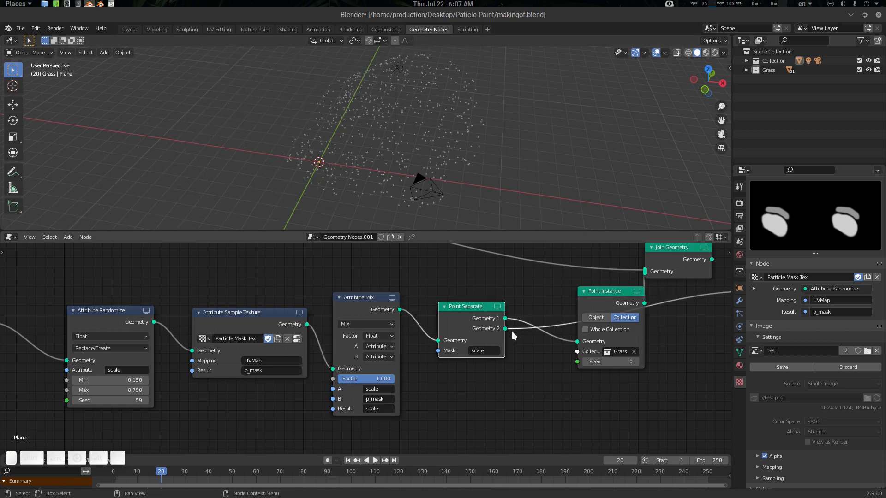
# Step: Connect Point Separate's Geometry 2 output to the Point Instance geometry input and preview the instanced grass
pyautogui.moveTo(505, 328); pyautogui.dragTo(577, 345)
pyautogui.moveTo(616, 293); pyautogui.dragTo(587, 295)
pyautogui.moveTo(457, 152); pyautogui.dragTo(476, 143, button='middle')
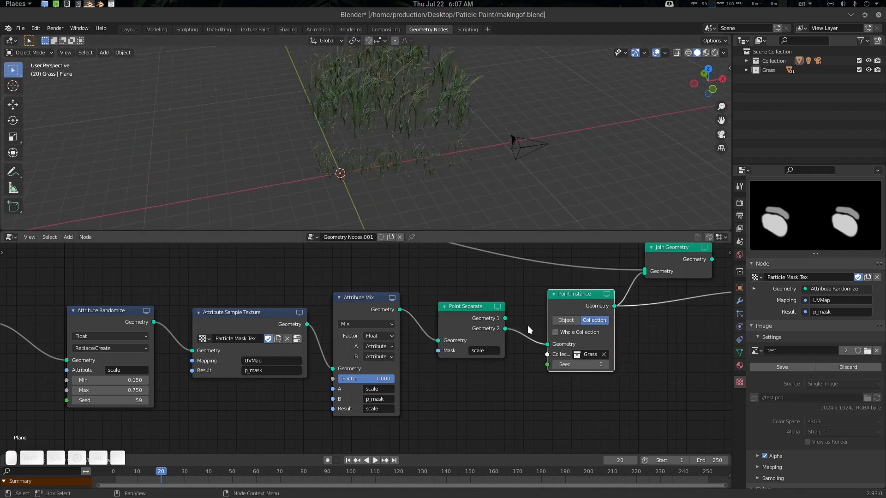
# Step: Connect Point Separate's Geometry 1 output to the Point Instance geometry input and preview the Point Instance node
pyautogui.keyDown('ctrl'); pyautogui.keyDown('shift'); pyautogui.click(480, 306); pyautogui.keyUp('shift'); pyautogui.keyUp('ctrl')
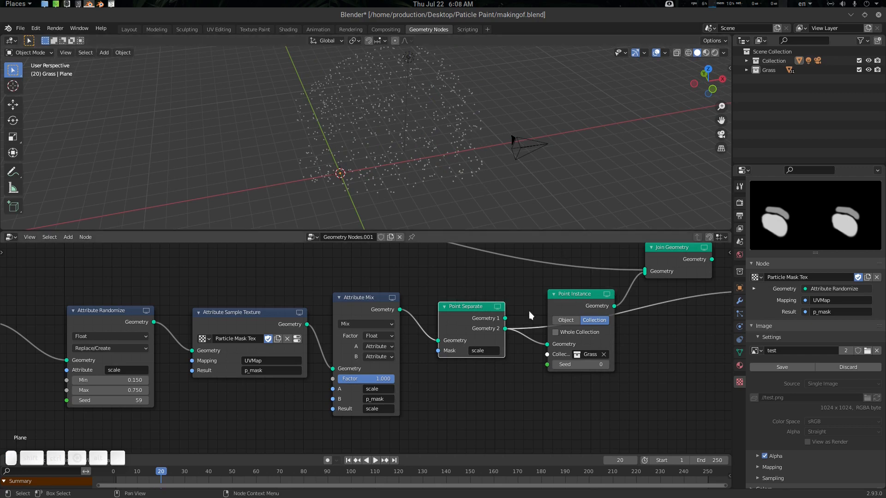
pyautogui.moveTo(505, 318); pyautogui.dragTo(547, 344)
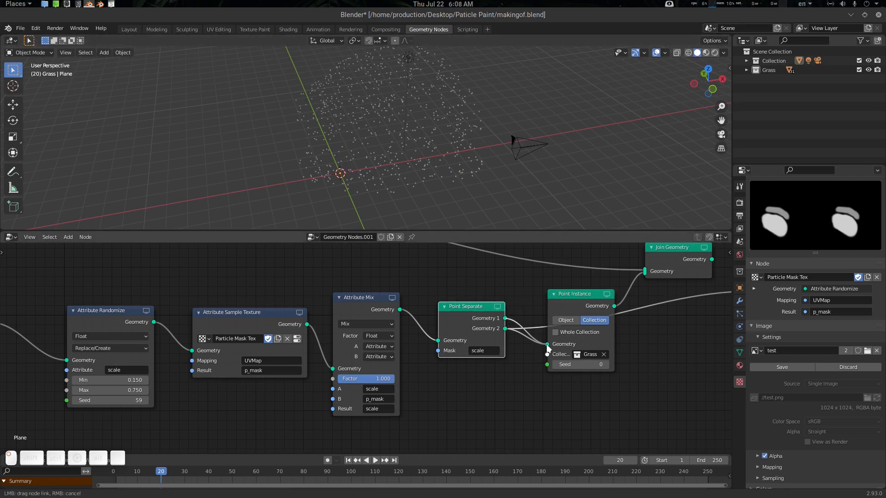
pyautogui.keyDown('ctrl'); pyautogui.keyDown('shift'); pyautogui.click(587, 292); pyautogui.keyUp('shift'); pyautogui.keyUp('ctrl')
pyautogui.moveTo(476, 154); pyautogui.dragTo(459, 163, button='middle')
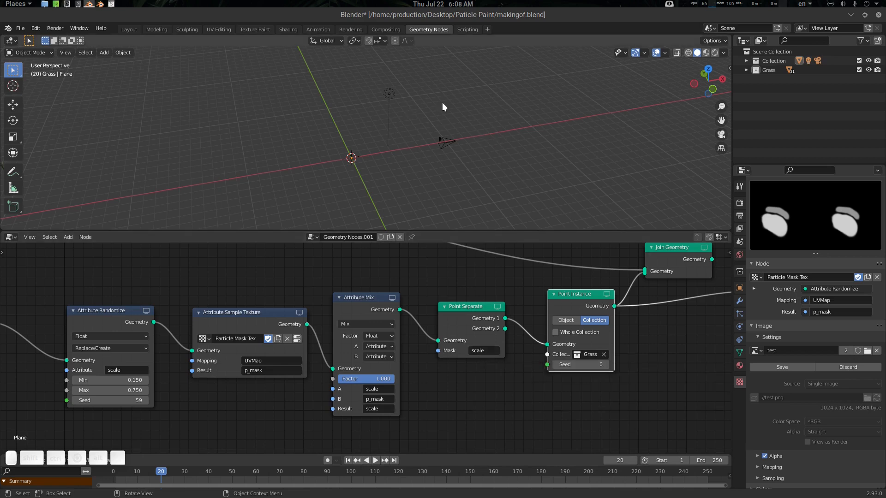
pyautogui.moveTo(450, 121); pyautogui.dragTo(412, 120, button='middle')
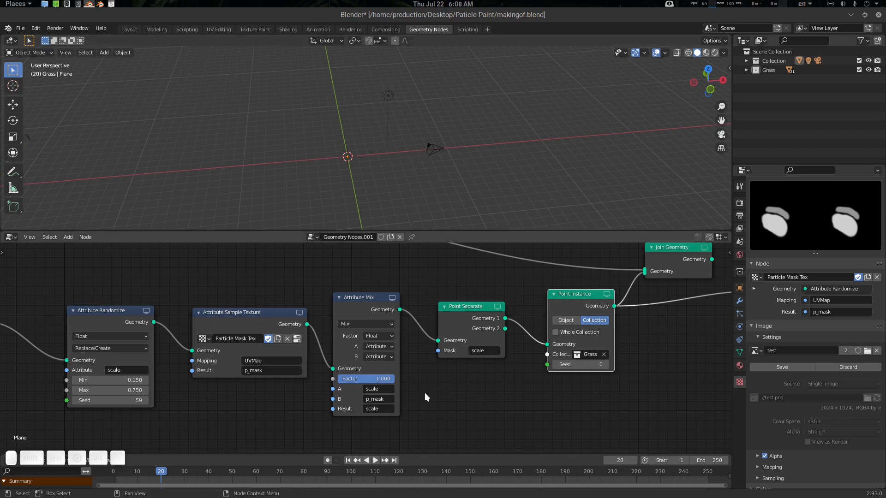
# Step: Move the Point Instance node farther from Point Separate to free space between them
pyautogui.moveTo(238, 383); pyautogui.dragTo(327, 364, button='middle')
pyautogui.moveTo(465, 358)
pyautogui.mouseDown()
pyautogui.moveTo(412, 357)
pyautogui.moveTo(466, 357)
pyautogui.mouseUp()
pyautogui.moveTo(580, 358); pyautogui.dragTo(515, 353, button='middle')
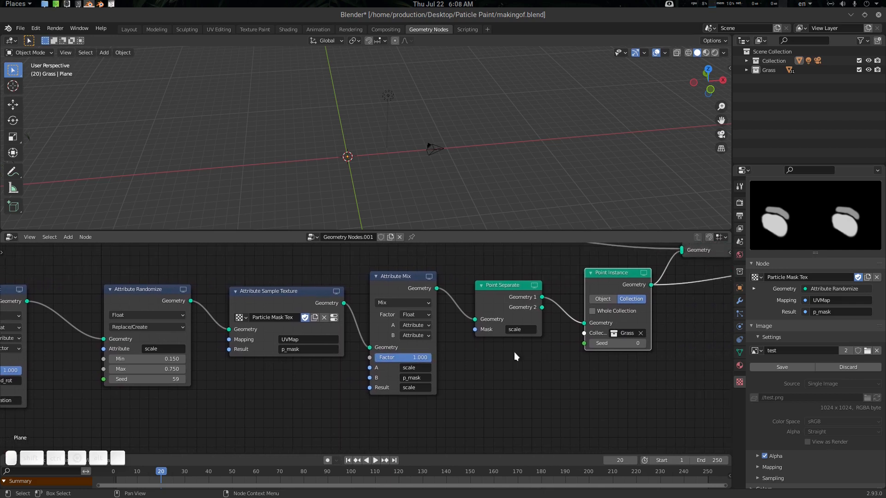
pyautogui.moveTo(608, 346); pyautogui.dragTo(531, 346, button='middle')
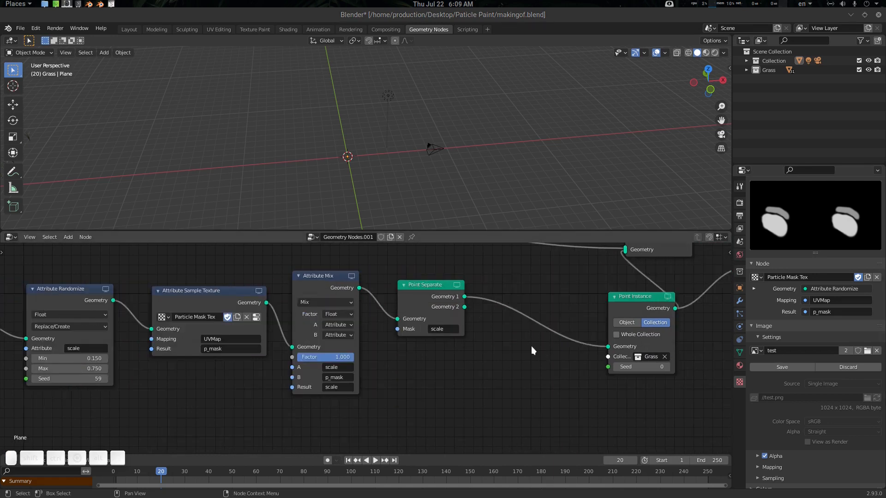
# Step: Insert an Attribute Math node on the link between Point Separate's Geometry 1 output and the Point Instance node
pyautogui.hotkey('shift', 'a')
pyautogui.write('atr')
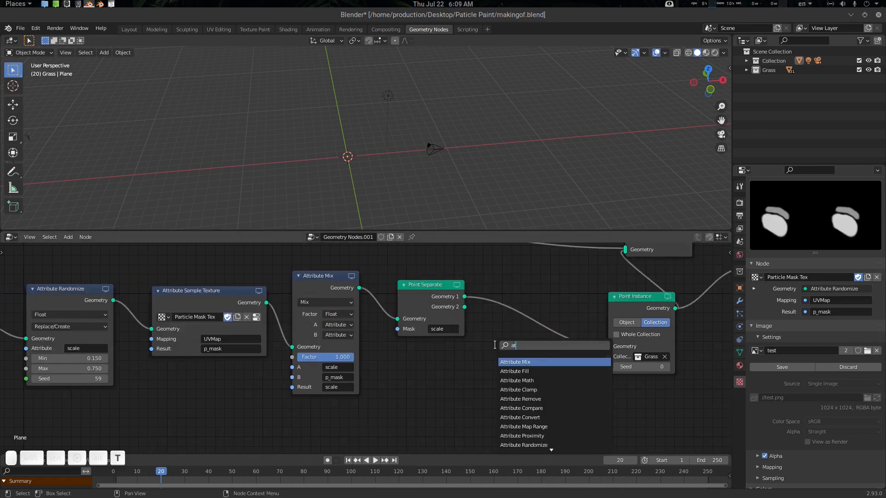
pyautogui.press('Down')
pyautogui.press('Down')
pyautogui.press('Down')
pyautogui.press('Down')
pyautogui.press('Down')
pyautogui.press('Down')
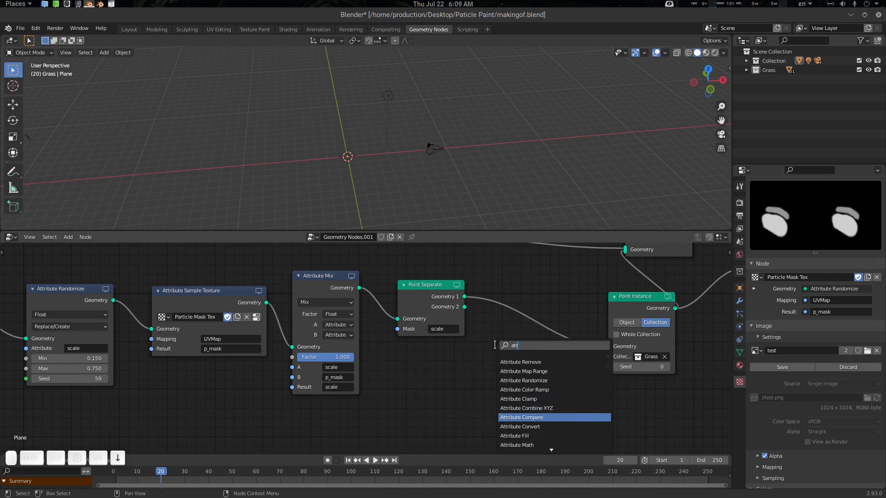
pyautogui.press('Up')
pyautogui.press('Up')
pyautogui.press('Up')
pyautogui.press('Up')
pyautogui.press('Down')
pyautogui.press('Down')
pyautogui.press('Down')
pyautogui.press('Down')
pyautogui.press('Down')
pyautogui.press('Down')
pyautogui.press('Down')
pyautogui.press('Return')
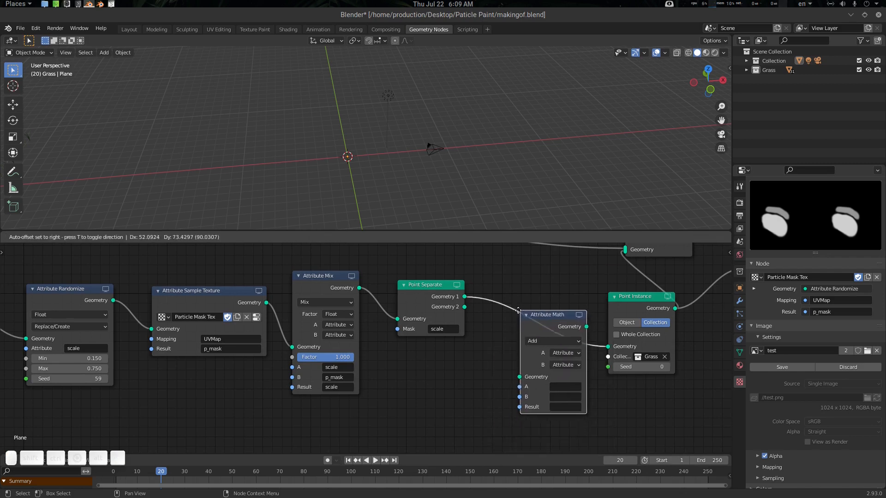
pyautogui.click(540, 341)
pyautogui.moveTo(599, 378); pyautogui.dragTo(548, 377, button='middle')
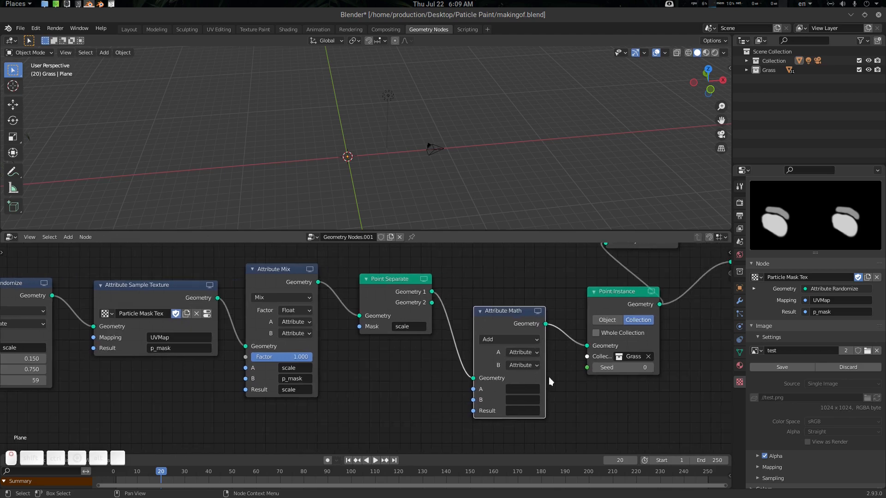
# Step: Set the Attribute Math node's B type to Float and its Result attribute to scale
pyautogui.scroll(-3, 400, 340)
pyautogui.scroll(5, 402, 345)
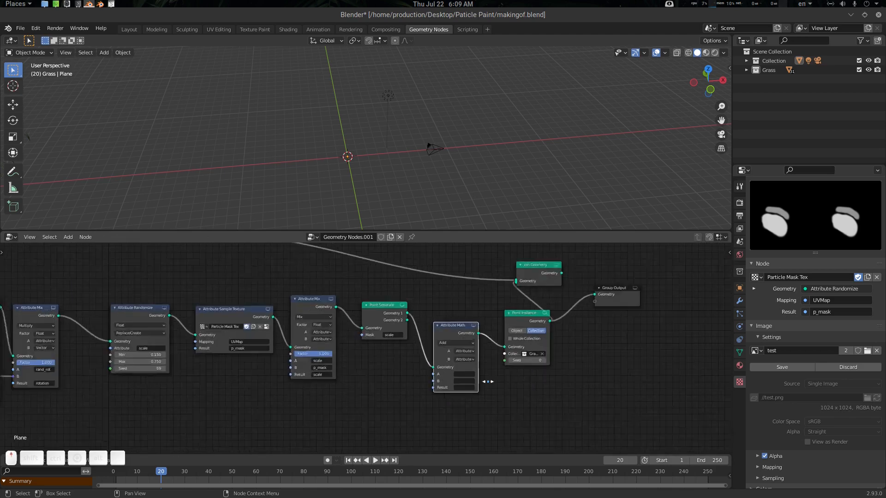
pyautogui.scroll(1, 525, 372)
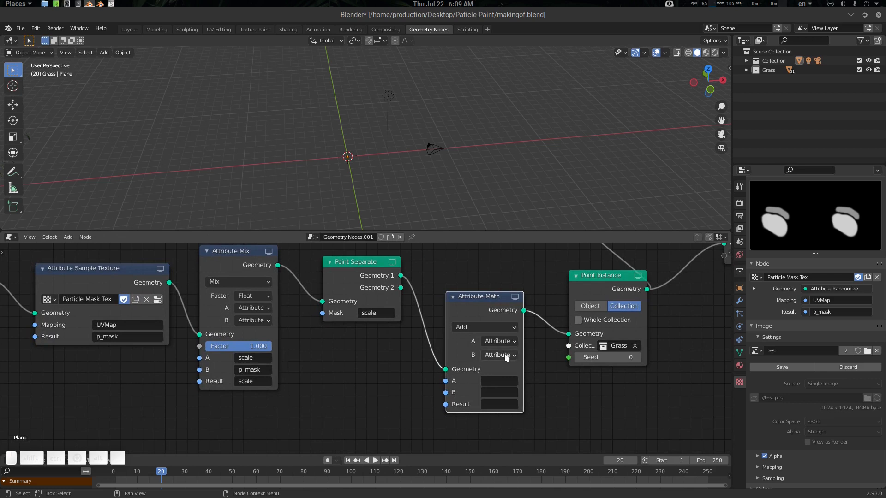
pyautogui.click(503, 354)
pyautogui.click(512, 379)
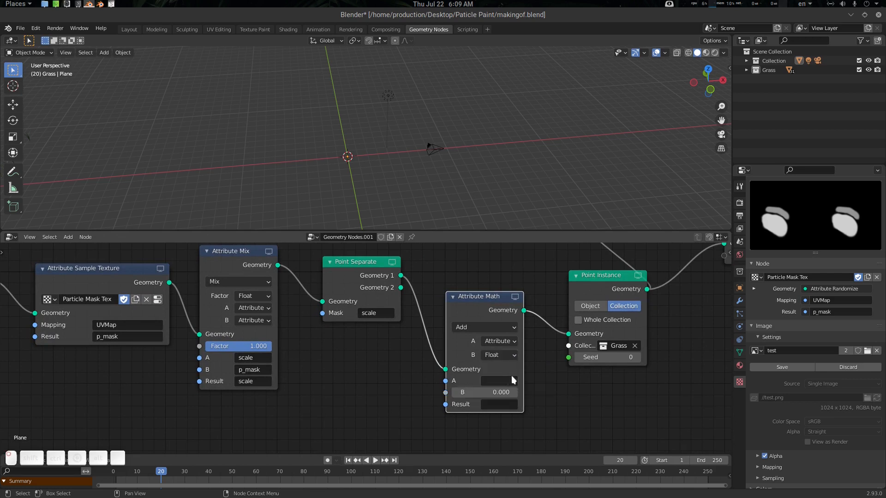
pyautogui.click(502, 406)
pyautogui.write('sca')
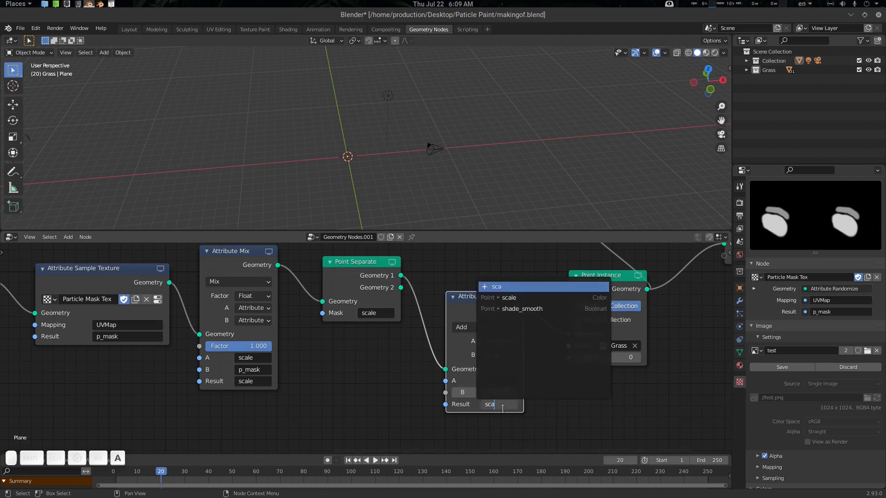
pyautogui.press('Return')
pyautogui.click(500, 405)
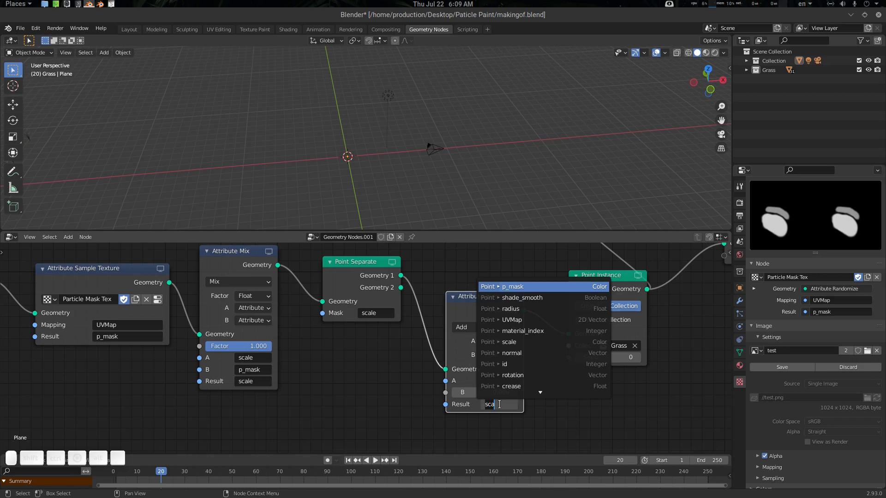
pyautogui.write('s')
pyautogui.press('Down')
pyautogui.press('Down')
pyautogui.press('Return')
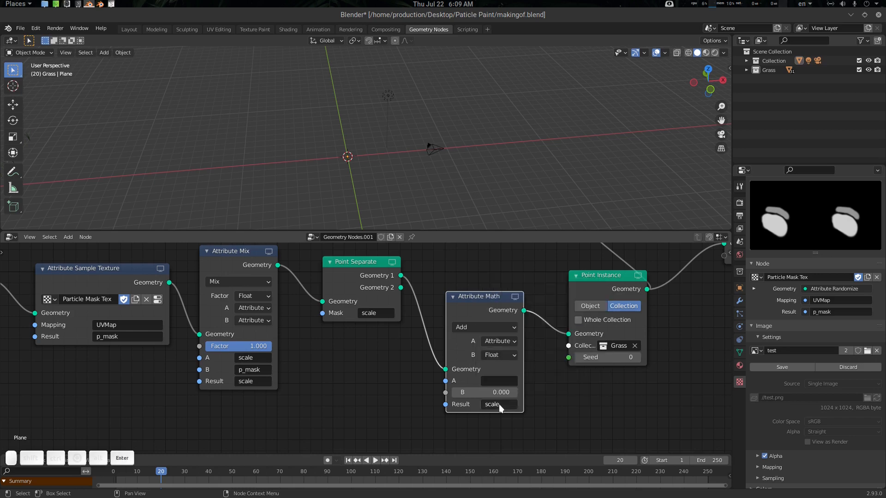
# Step: Set the Attribute Math node's A attribute to scale and B to 2.200, and inspect the grass in the viewport
pyautogui.click(506, 381)
pyautogui.write('sca')
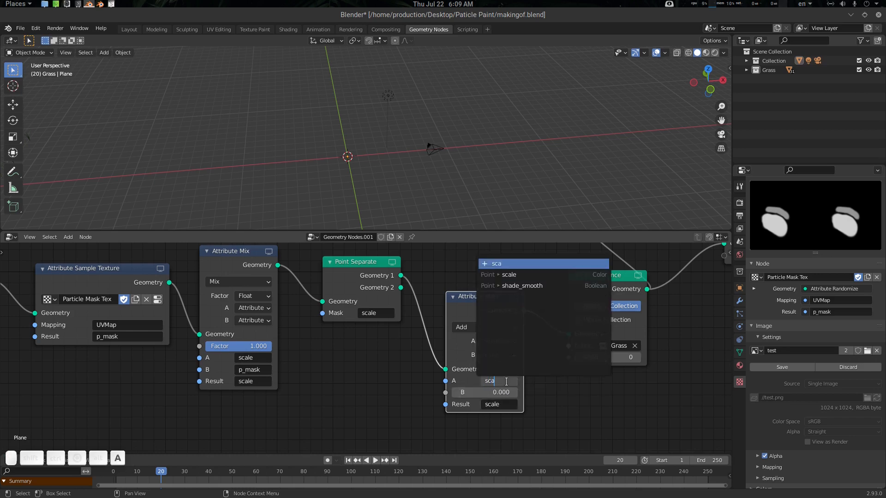
pyautogui.write('l')
pyautogui.press('Down')
pyautogui.press('Return')
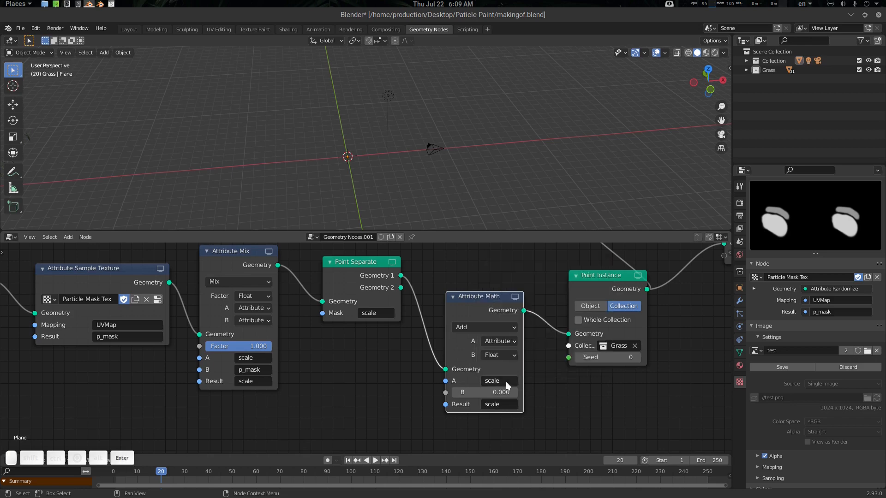
pyautogui.moveTo(489, 392); pyautogui.dragTo(500, 392)
pyautogui.moveTo(425, 175); pyautogui.dragTo(412, 190, button='middle')
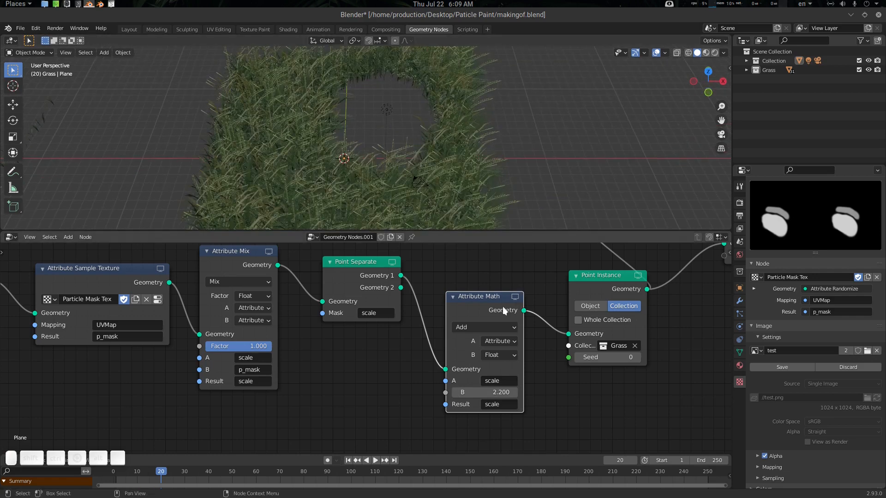
# Step: Delete the Attribute Math node while keeping Point Separate linked to Point Instance
pyautogui.moveTo(480, 311); pyautogui.dragTo(494, 320, button='middle')
pyautogui.hotkey('ctrl', 'x')
pyautogui.keyDown('ctrl'); pyautogui.hscroll(2, 417, 372); pyautogui.keyUp('ctrl')
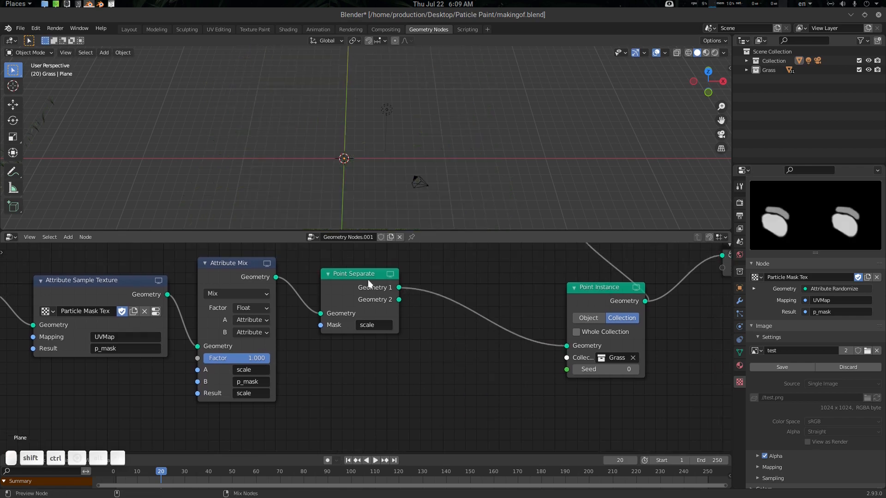
# Step: Preview the points from Point Separate's Geometry 1 and Geometry 2 outputs
pyautogui.keyDown('ctrl'); pyautogui.keyDown('shift'); pyautogui.click(368, 279); pyautogui.keyUp('shift'); pyautogui.keyUp('ctrl')
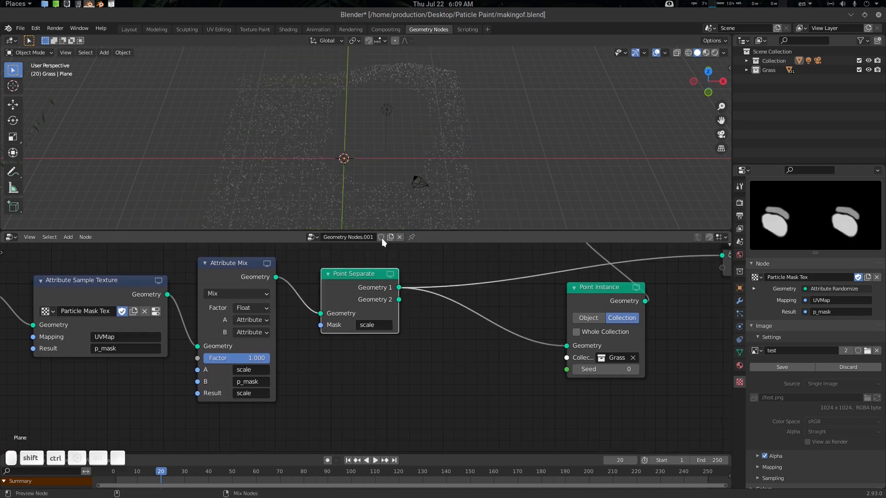
pyautogui.keyDown('ctrl'); pyautogui.keyDown('shift'); pyautogui.click(360, 288); pyautogui.keyUp('shift'); pyautogui.keyUp('ctrl')
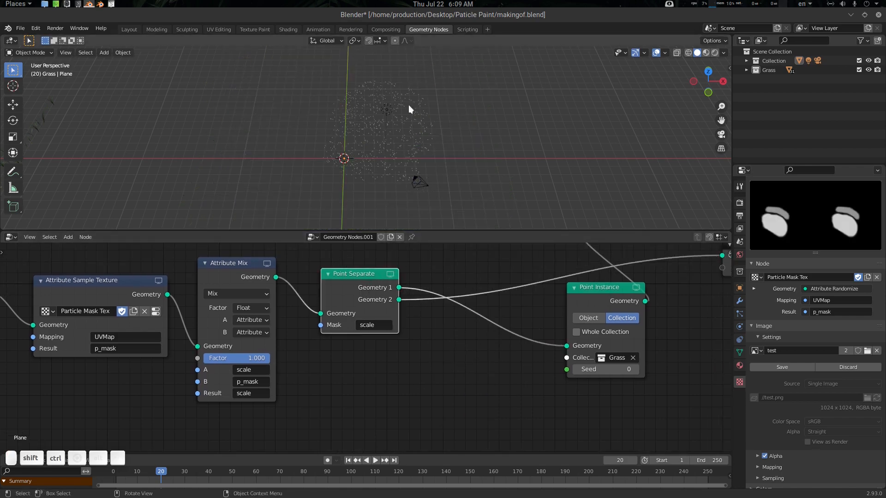
pyautogui.keyDown('ctrl'); pyautogui.keyDown('shift'); pyautogui.click(378, 292); pyautogui.keyUp('shift'); pyautogui.keyUp('ctrl')
pyautogui.keyDown('ctrl'); pyautogui.keyDown('shift'); pyautogui.click(357, 275); pyautogui.keyUp('shift'); pyautogui.keyUp('ctrl')
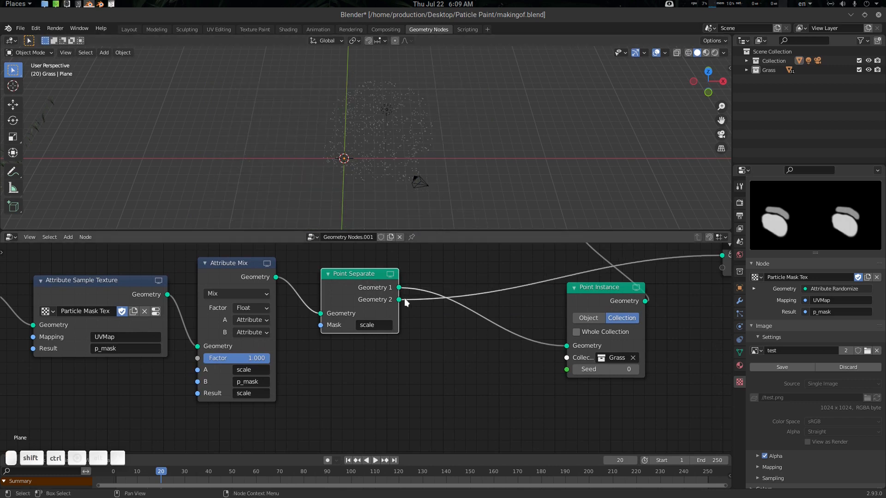
# Step: Link Point Separate's Geometry 2 output to the Point Instance node, moved closer to it, and route Join Geometry to the Group Output
pyautogui.moveTo(399, 299); pyautogui.dragTo(567, 345)
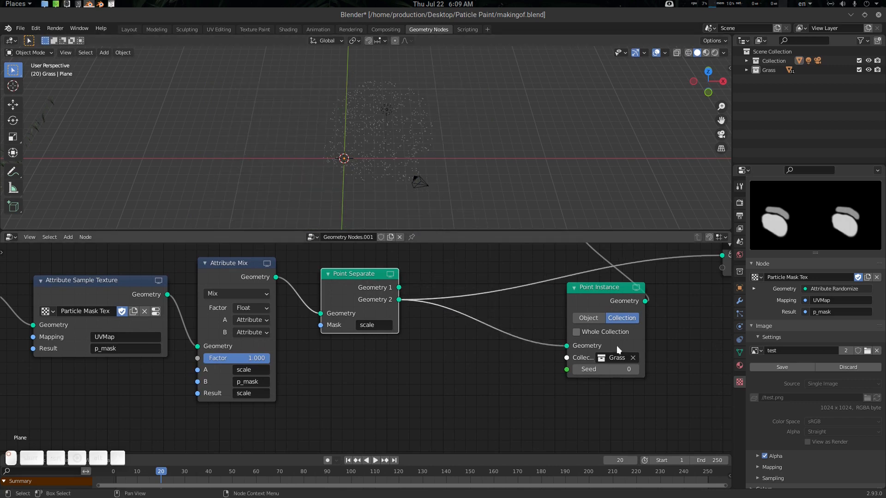
pyautogui.scroll(-3, 488, 345)
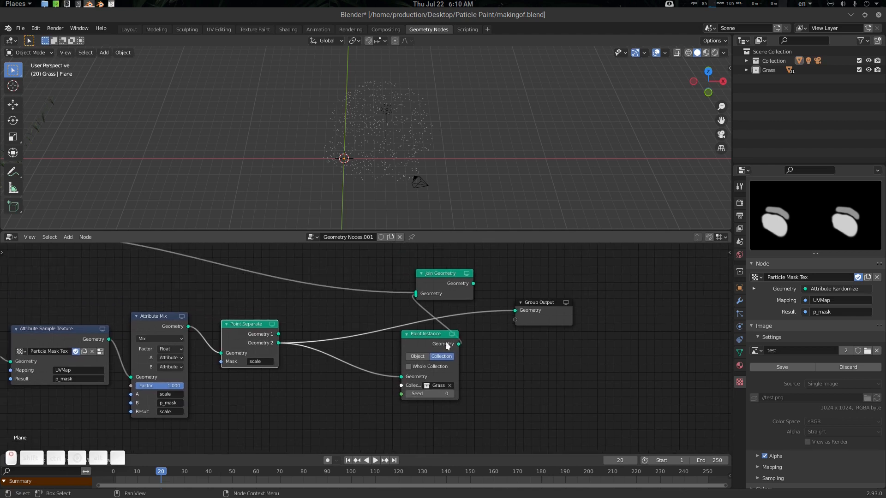
pyautogui.moveTo(427, 334); pyautogui.dragTo(360, 328)
pyautogui.keyDown('ctrl'); pyautogui.keyDown('shift'); pyautogui.click(448, 272); pyautogui.keyUp('shift'); pyautogui.keyUp('ctrl')
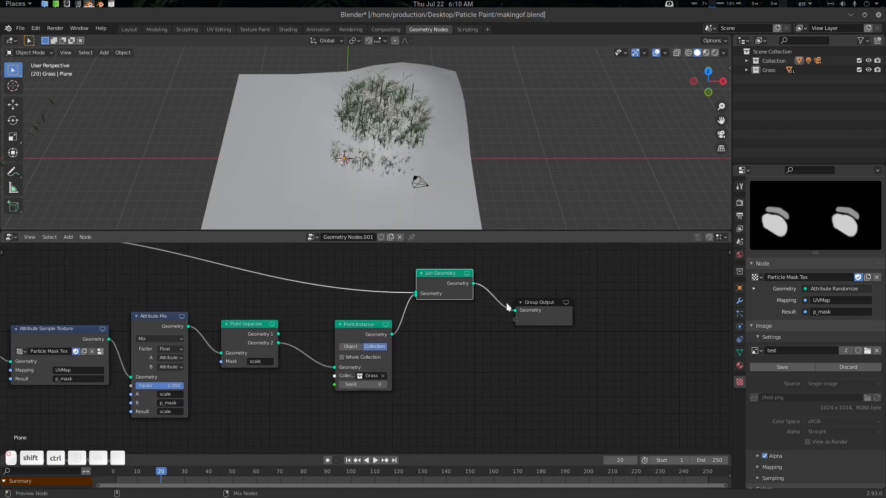
# Step: Examine the node tree from Group Input to Join Geometry in a maximized node editor
pyautogui.moveTo(458, 332); pyautogui.dragTo(523, 326, button='middle')
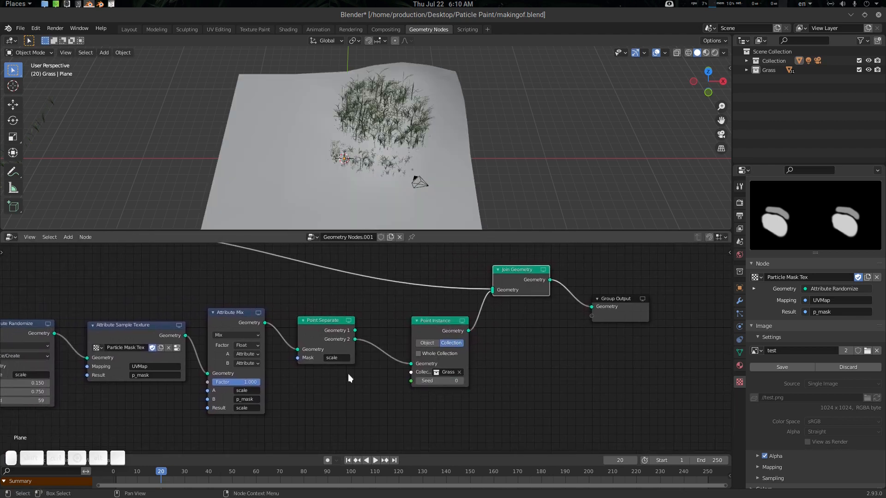
pyautogui.moveTo(347, 373); pyautogui.dragTo(437, 367, button='middle')
pyautogui.scroll(2, 435, 365)
pyautogui.scroll(-2, 489, 369)
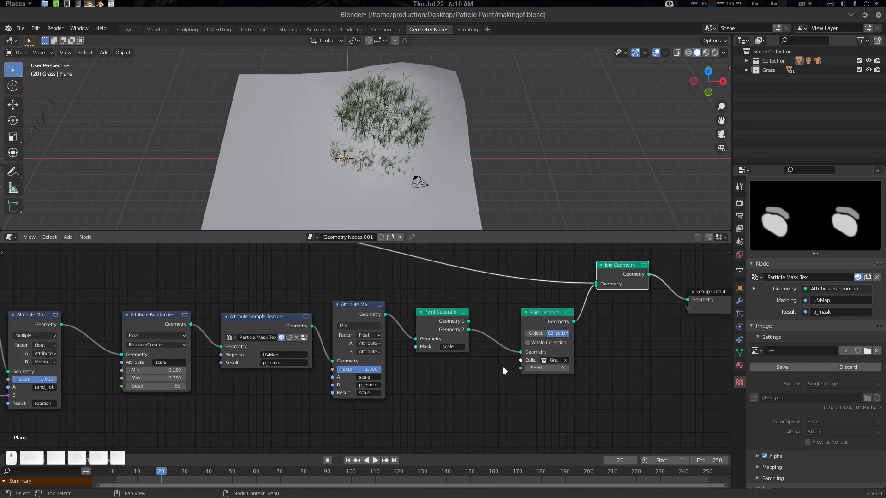
pyautogui.scroll(-3, 502, 366)
pyautogui.moveTo(377, 359); pyautogui.dragTo(535, 355, button='middle')
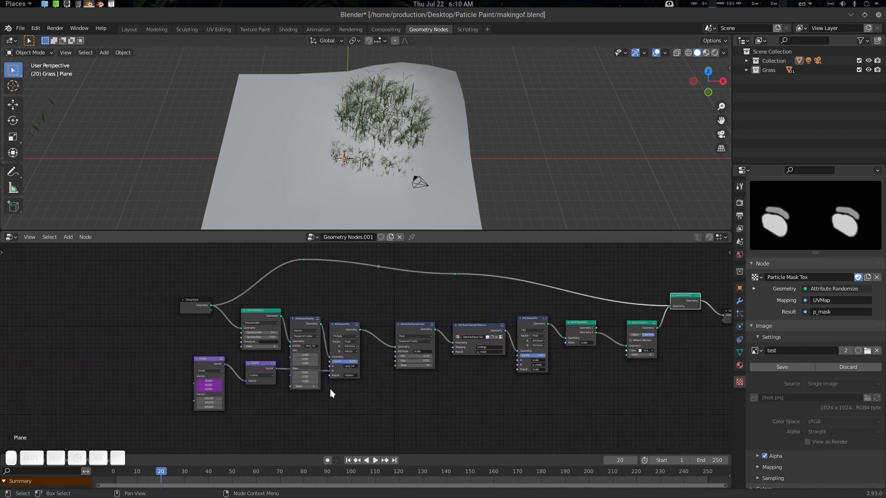
pyautogui.scroll(1, 392, 373)
pyautogui.hotkey('ctrl', 'space')
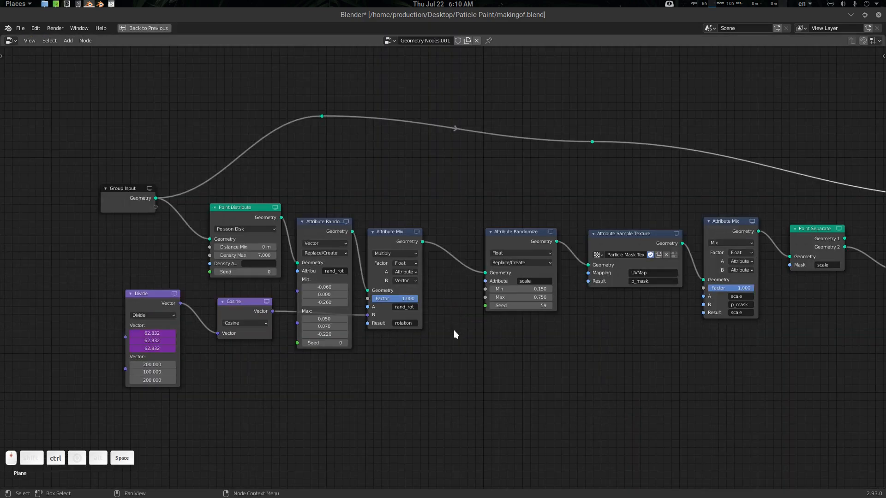
pyautogui.scroll(1, 454, 331)
pyautogui.moveTo(623, 313); pyautogui.dragTo(325, 326, button='middle')
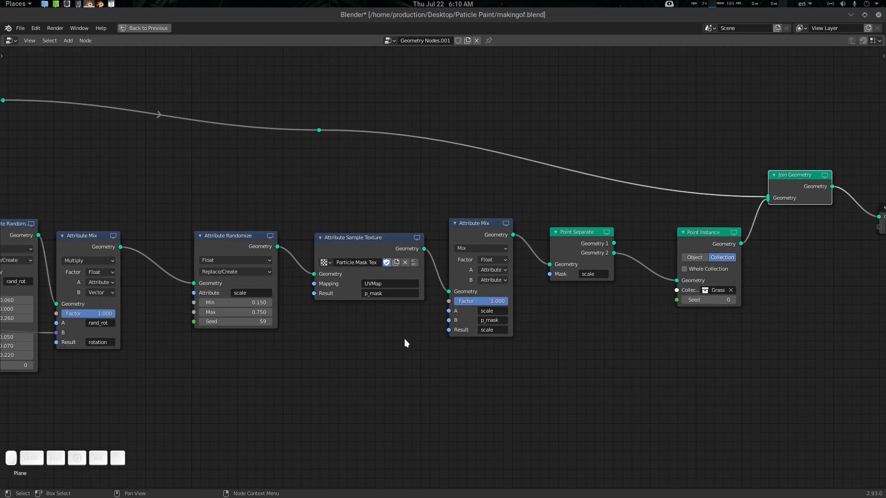
pyautogui.scroll(3, 415, 339)
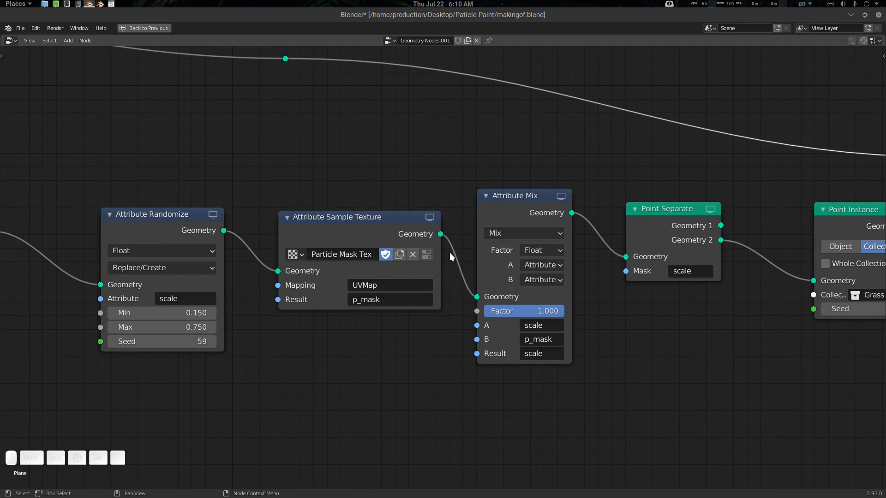
# Step: Inspect the attributes available for the Attribute Sample Texture node's Mapping, keeping UVMap
pyautogui.click(386, 285)
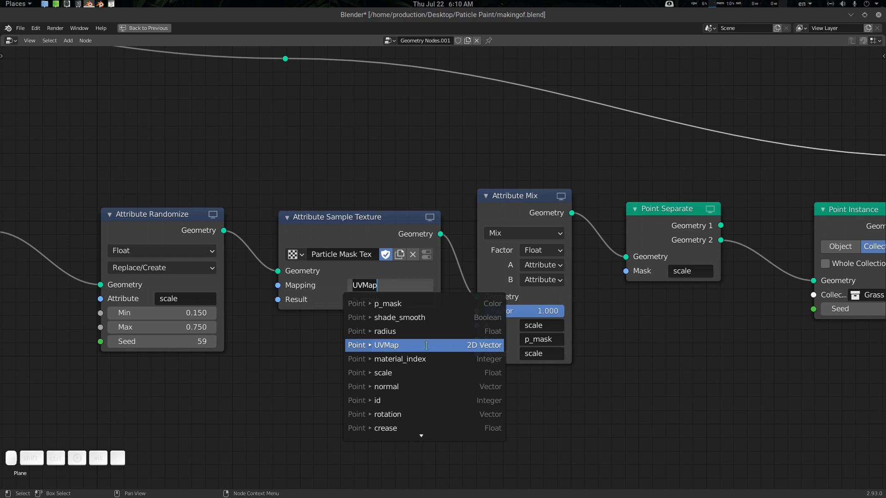
pyautogui.press('Down')
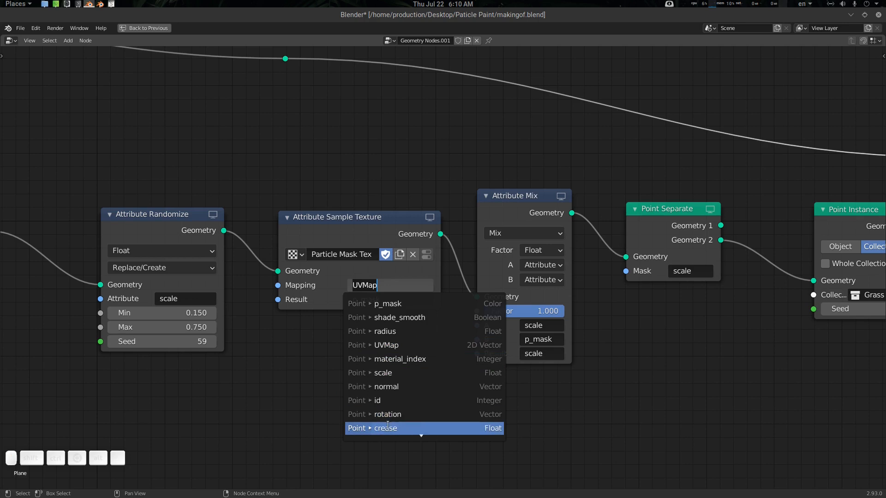
pyautogui.scroll(-8, 450, 345)
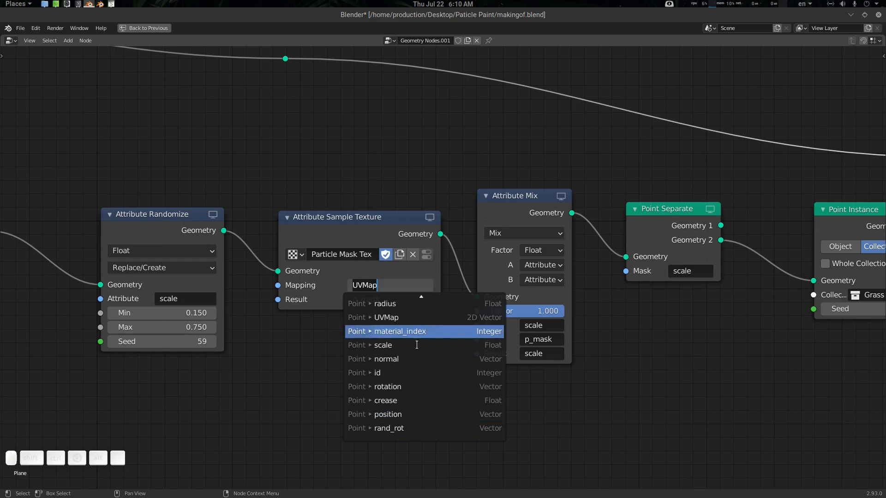
pyautogui.click(278, 341)
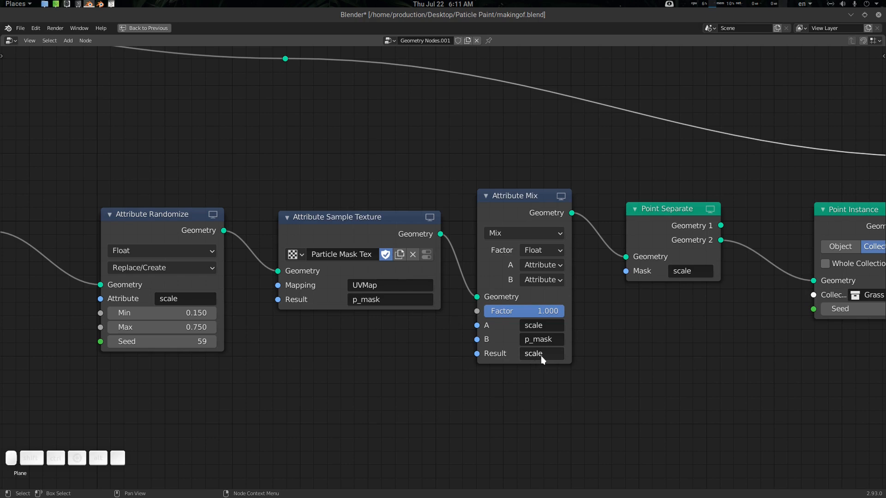
# Step: Restore the multi-editor layout and review the complete node tree alongside the grass in the viewport
pyautogui.scroll(-5, 705, 338)
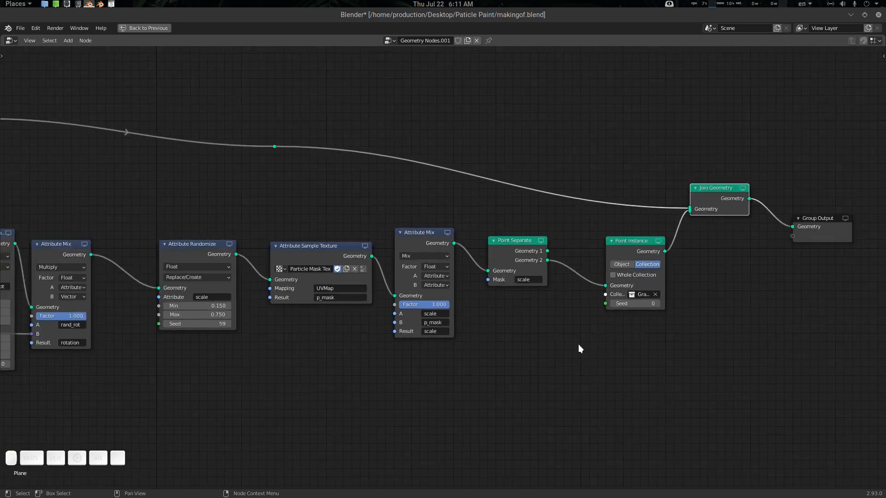
pyautogui.moveTo(491, 329); pyautogui.dragTo(544, 329, button='middle')
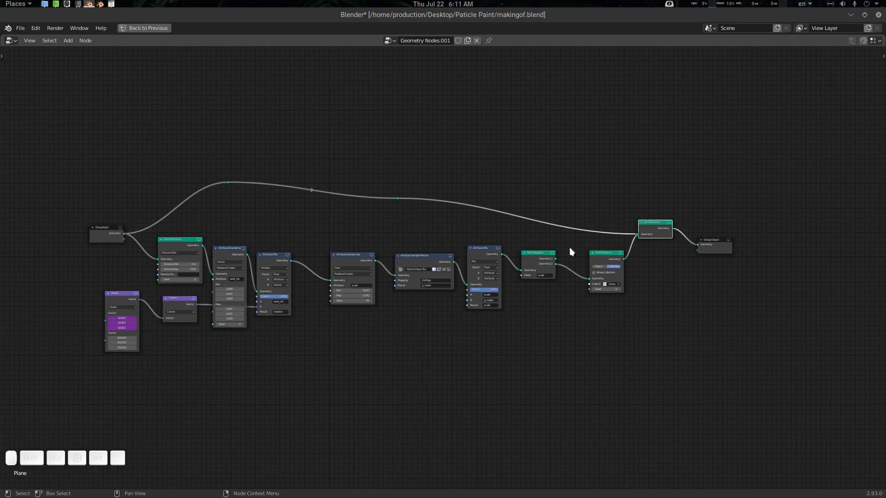
pyautogui.hotkey('ctrl', 'space')
pyautogui.scroll(2, 413, 337)
pyautogui.moveTo(322, 330); pyautogui.dragTo(425, 329, button='middle')
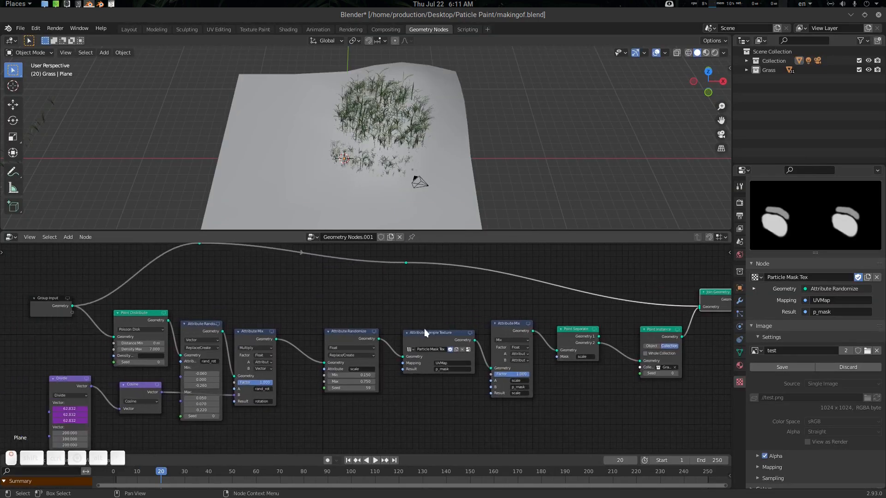
pyautogui.scroll(3, 333, 305)
pyautogui.moveTo(374, 303); pyautogui.dragTo(362, 316, button='middle')
pyautogui.scroll(-7, 367, 312)
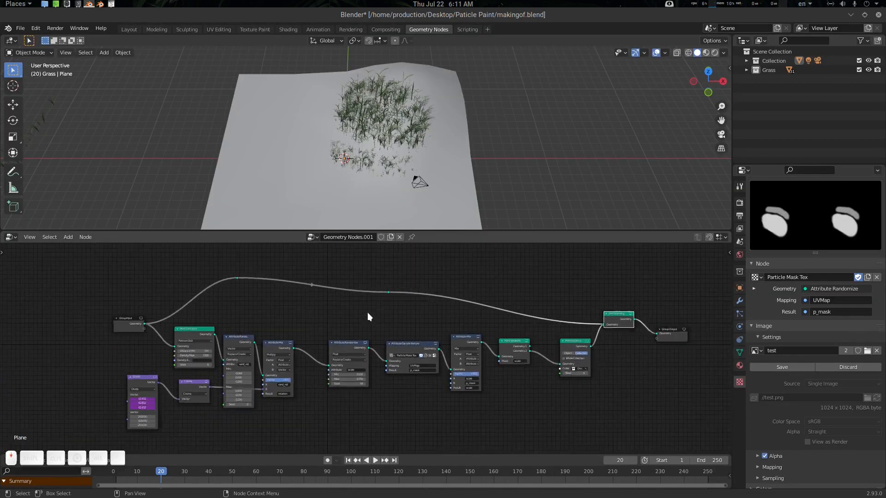
pyautogui.scroll(-2, 367, 312)
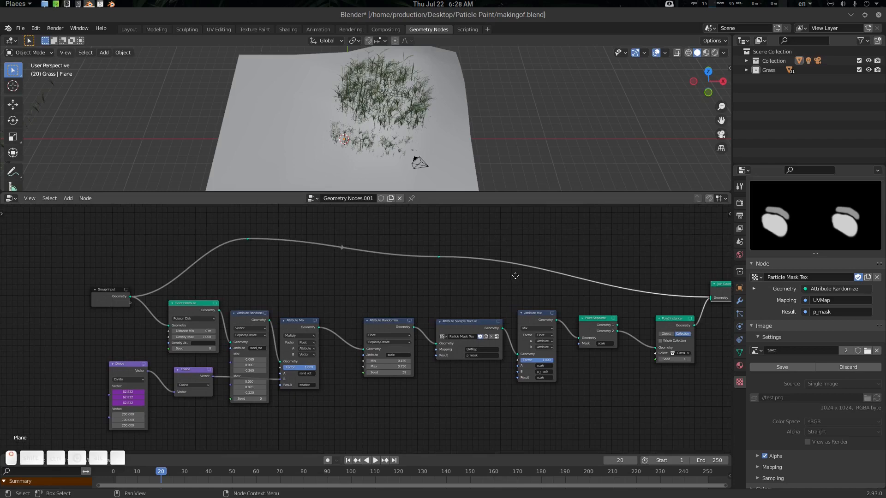
# Step: Move the Group Input node well clear of the grass nodes and lower the Join Geometry node slightly in the maximized node editor
pyautogui.hotkey('ctrl', 'space')
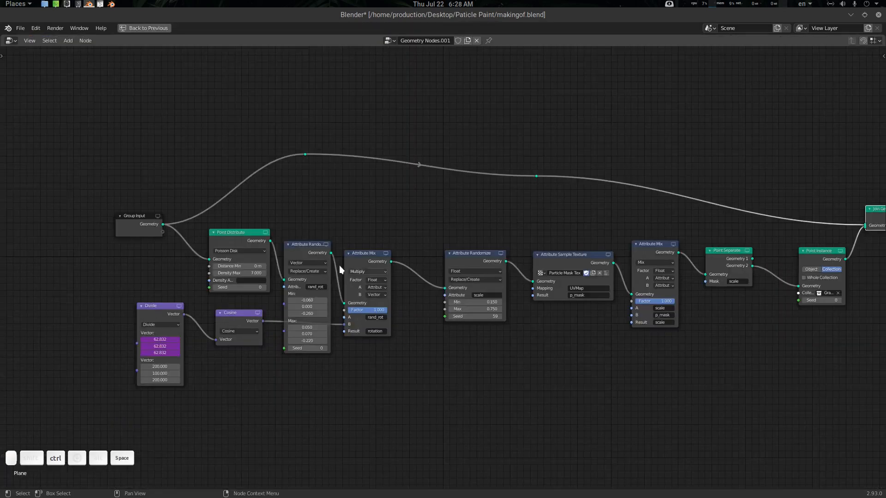
pyautogui.moveTo(361, 253); pyautogui.dragTo(440, 250, button='middle')
pyautogui.scroll(-2, 339, 253)
pyautogui.scroll(2, 440, 251)
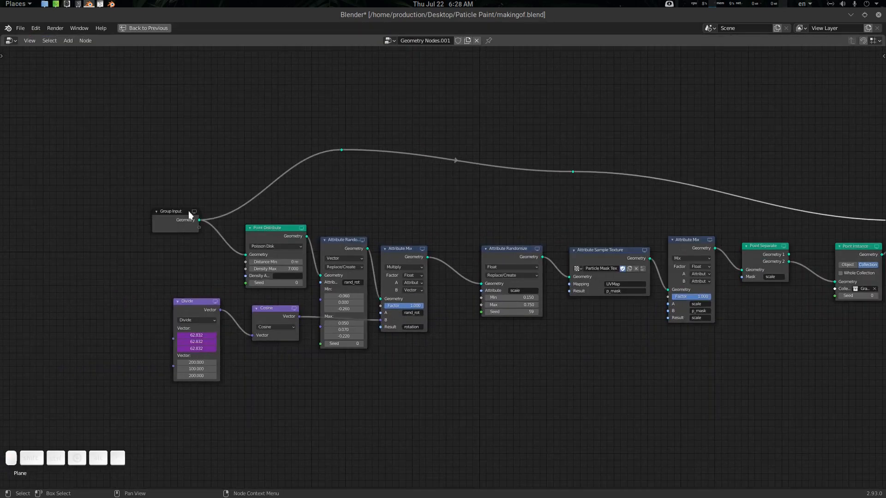
pyautogui.moveTo(189, 211); pyautogui.dragTo(59, 186)
pyautogui.scroll(-3, 415, 209)
pyautogui.moveTo(475, 196); pyautogui.dragTo(433, 190, button='middle')
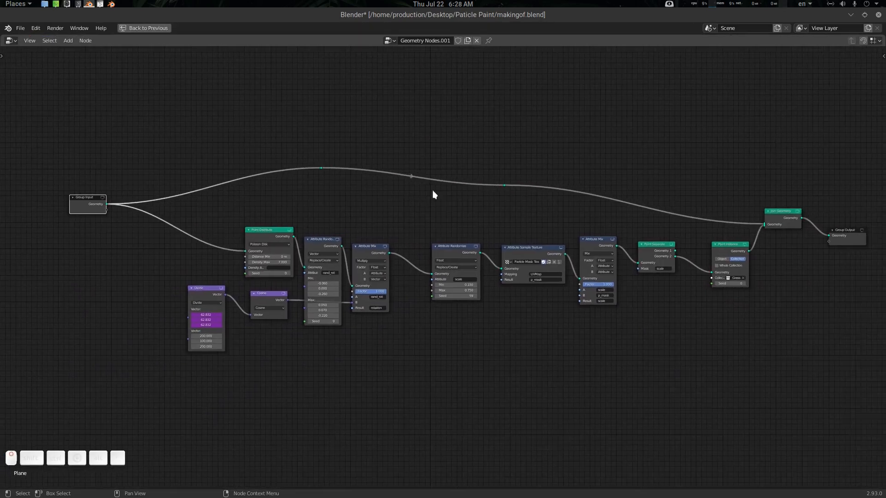
pyautogui.scroll(-1, 433, 195)
pyautogui.moveTo(753, 226); pyautogui.dragTo(755, 237)
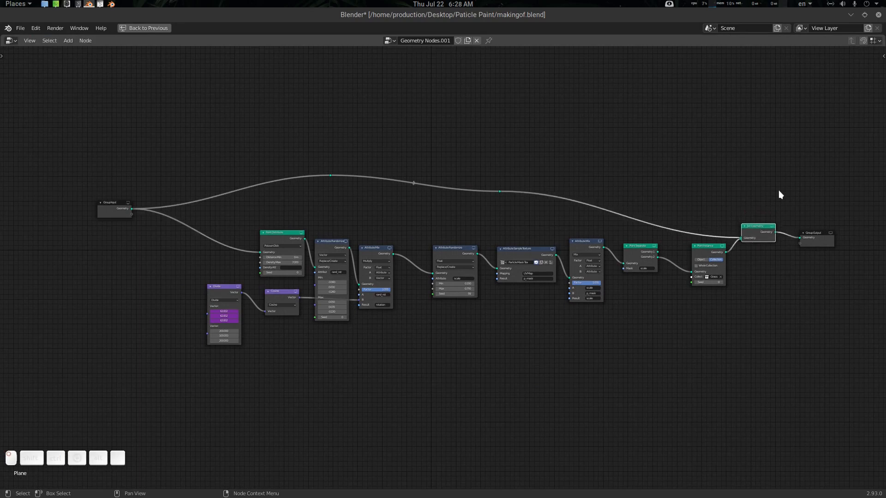
# Step: Combine all nodes between Group Input and Group Output into one node group
pyautogui.moveTo(782, 179); pyautogui.dragTo(187, 375)
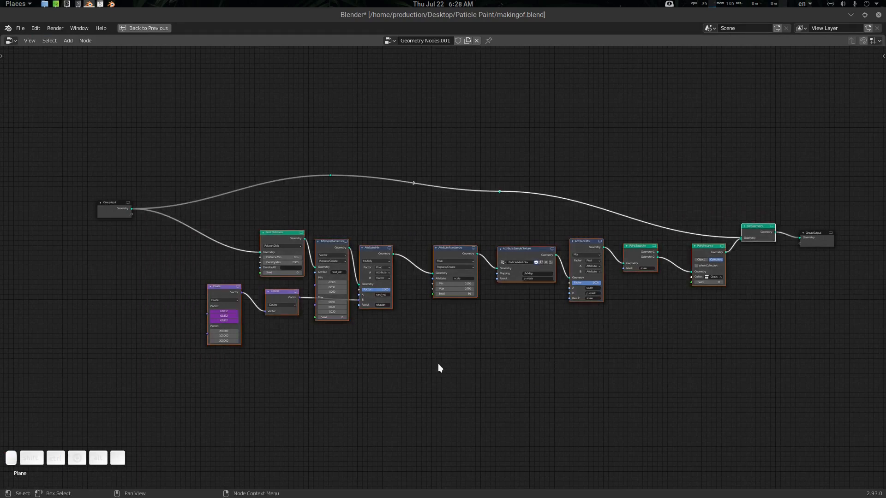
pyautogui.click(561, 342)
pyautogui.hotkey('ctrl', 'g')
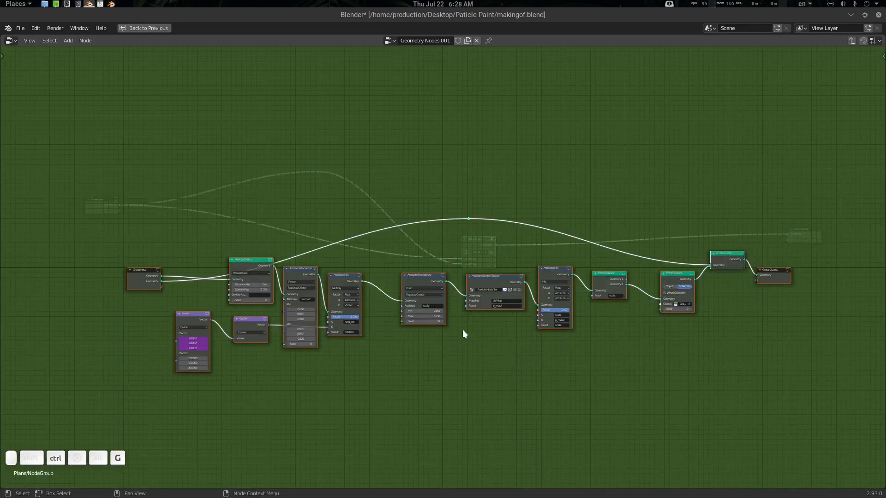
# Step: Raise the Point Distribute node inside the group and feed its Geometry input from Group Input's second Geometry output
pyautogui.scroll(1, 488, 335)
pyautogui.moveTo(128, 256); pyautogui.dragTo(231, 249, button='middle')
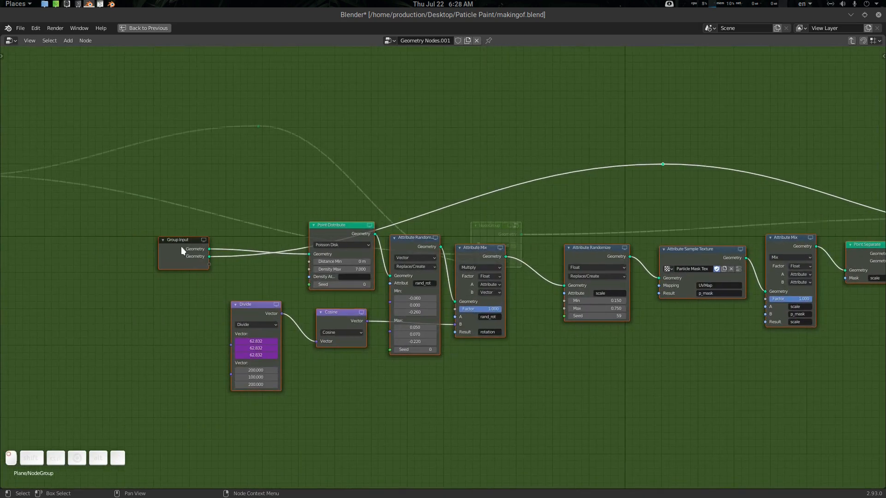
pyautogui.moveTo(181, 246); pyautogui.dragTo(168, 244)
pyautogui.click(171, 239)
pyautogui.scroll(1, 221, 228)
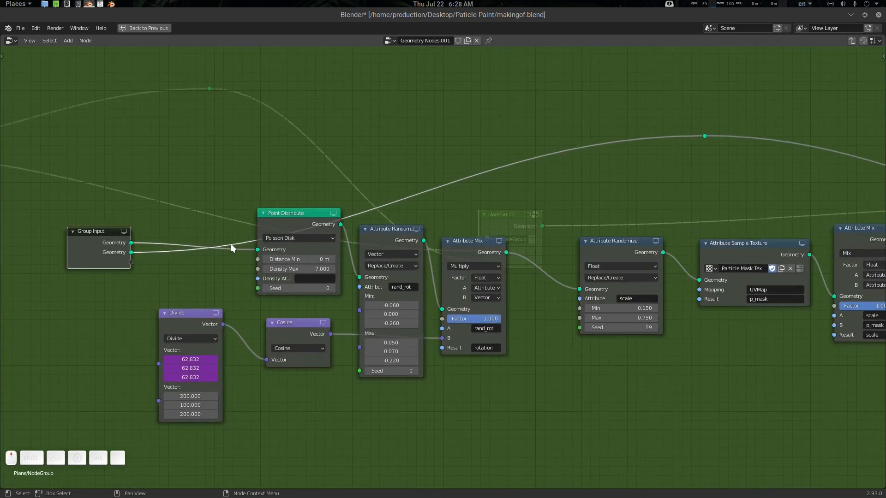
pyautogui.moveTo(278, 219); pyautogui.dragTo(302, 136)
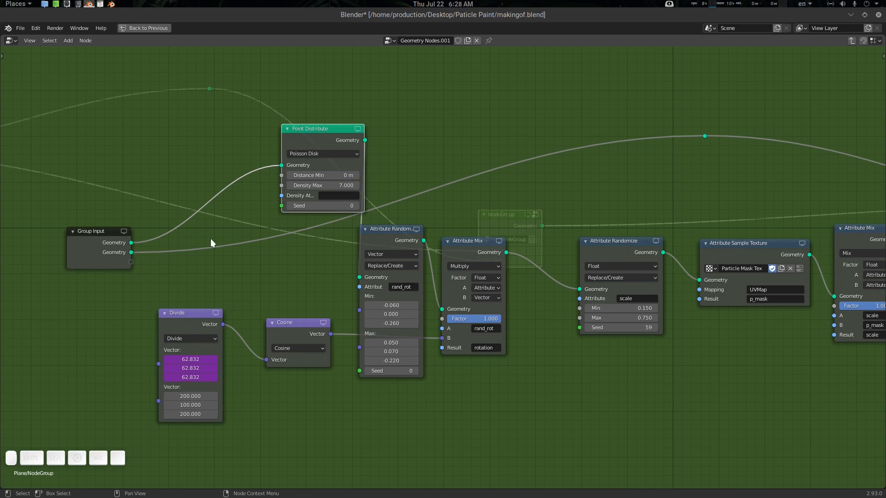
pyautogui.moveTo(385, 266); pyautogui.dragTo(367, 271, button='middle')
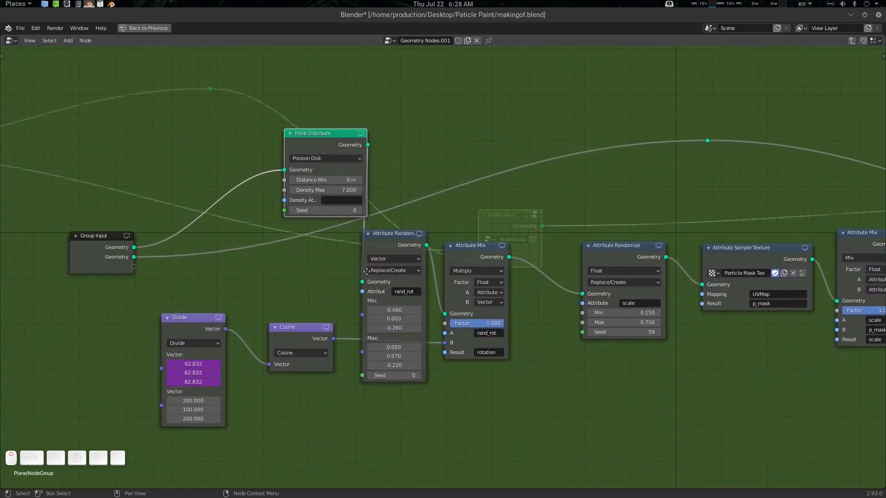
pyautogui.moveTo(143, 257); pyautogui.dragTo(293, 167)
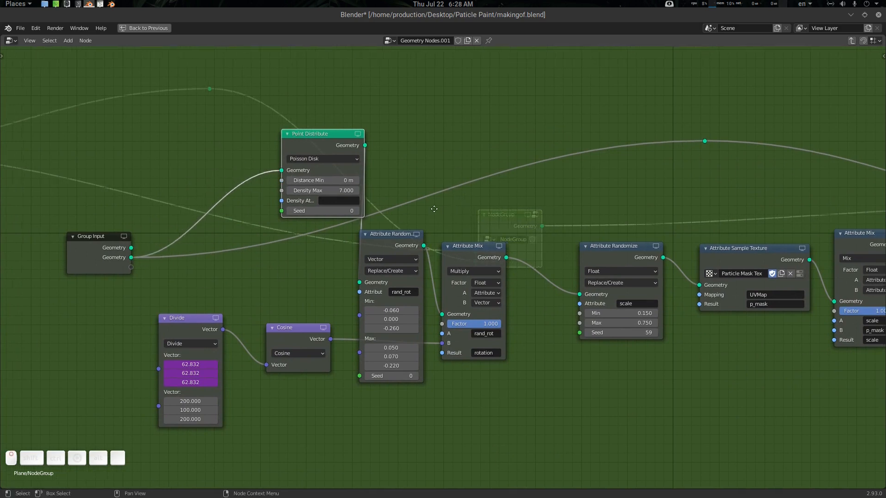
pyautogui.moveTo(335, 143); pyautogui.dragTo(258, 148, button='middle')
pyautogui.moveTo(258, 148); pyautogui.dragTo(209, 172)
pyautogui.moveTo(23, 243); pyautogui.dragTo(43, 237, button='middle')
pyautogui.click(36, 238)
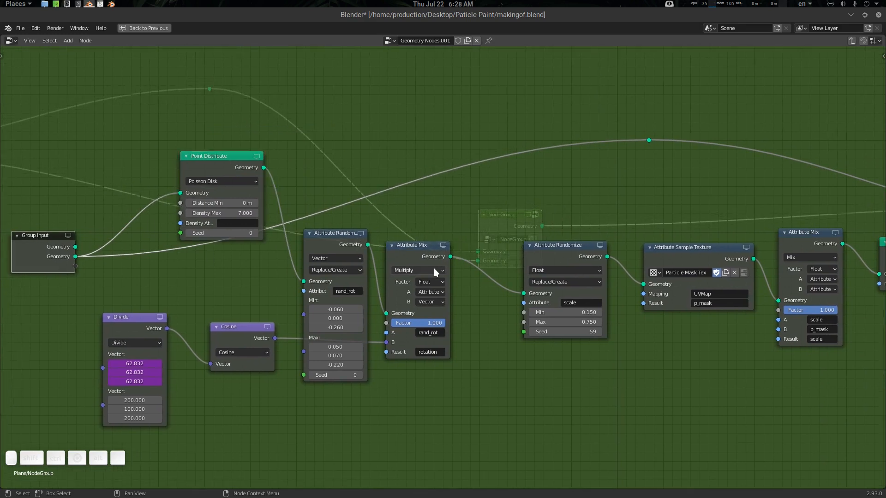
# Step: Delete the unused first Geometry input of the group and lower Point Distribute back towards the node chain
pyautogui.press('n')
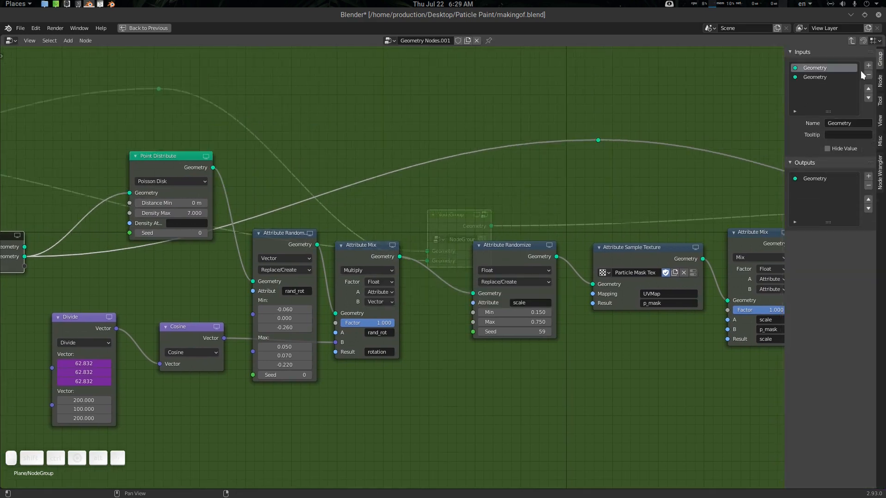
pyautogui.scroll(-2, 311, 292)
pyautogui.press('n')
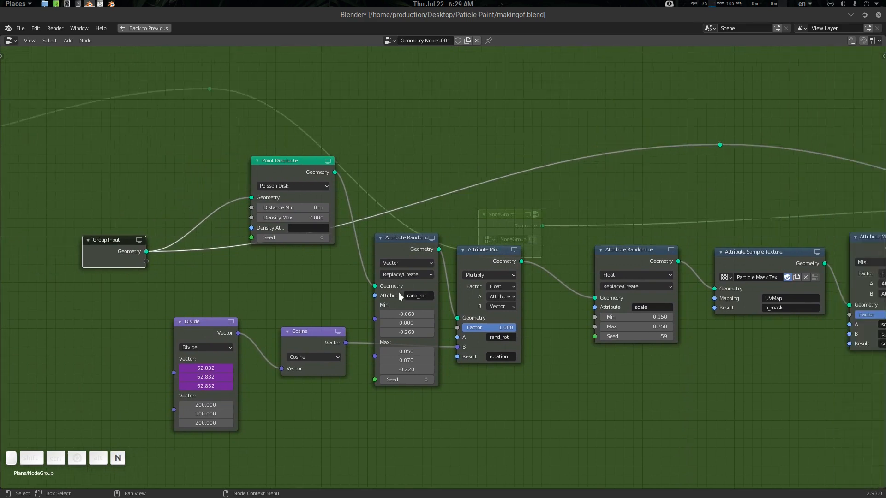
pyautogui.moveTo(398, 292); pyautogui.dragTo(375, 291, button='middle')
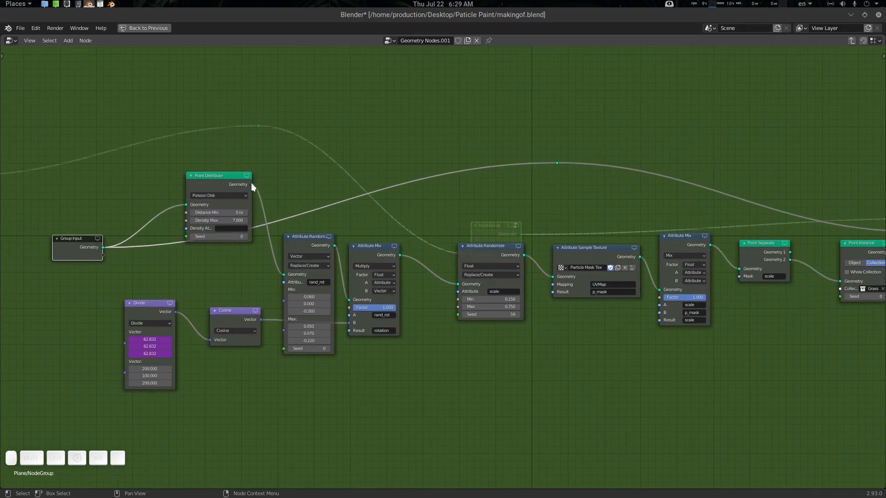
pyautogui.moveTo(225, 191); pyautogui.dragTo(222, 224)
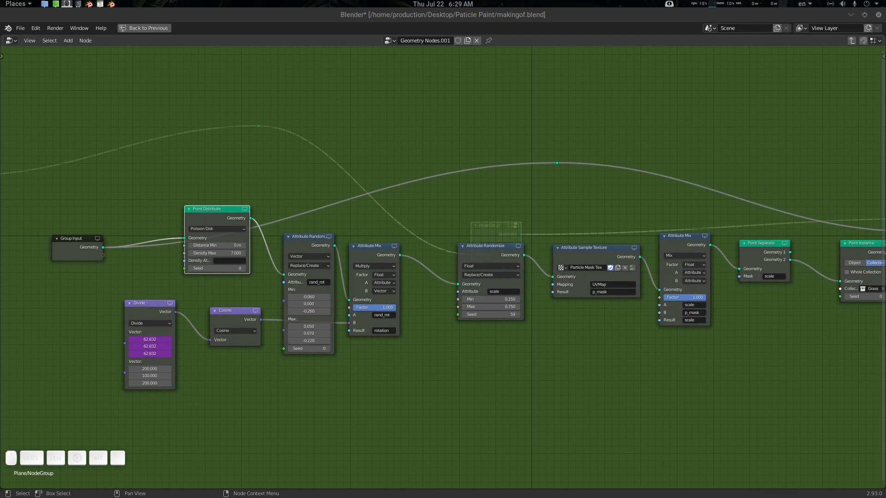
# Step: Expose the Attribute Sample Texture node's Mapping as a group input and name it Ground UV Mapping
pyautogui.moveTo(677, 367); pyautogui.dragTo(652, 364, button='middle')
pyautogui.moveTo(550, 279); pyautogui.dragTo(95, 251)
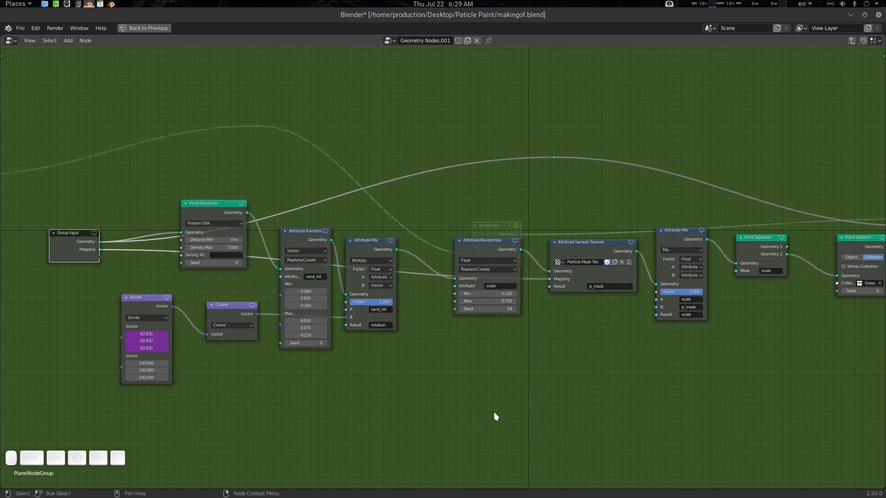
pyautogui.press('n')
pyautogui.click(823, 77)
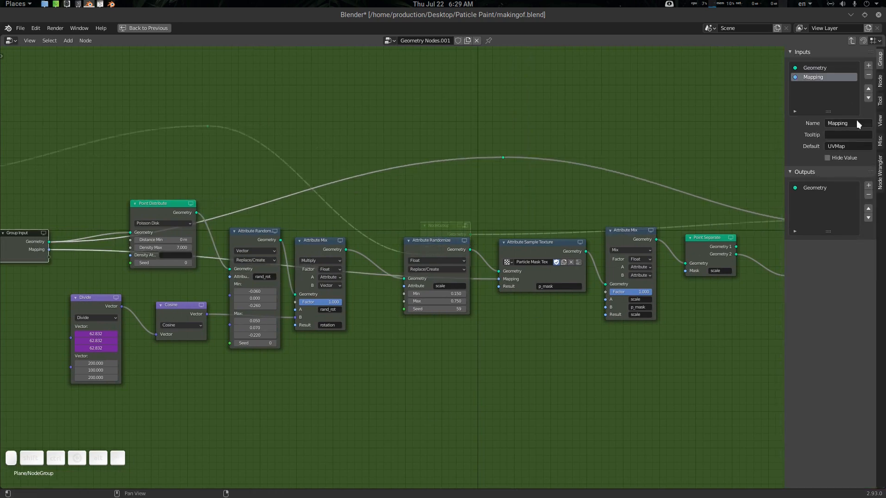
pyautogui.click(853, 123)
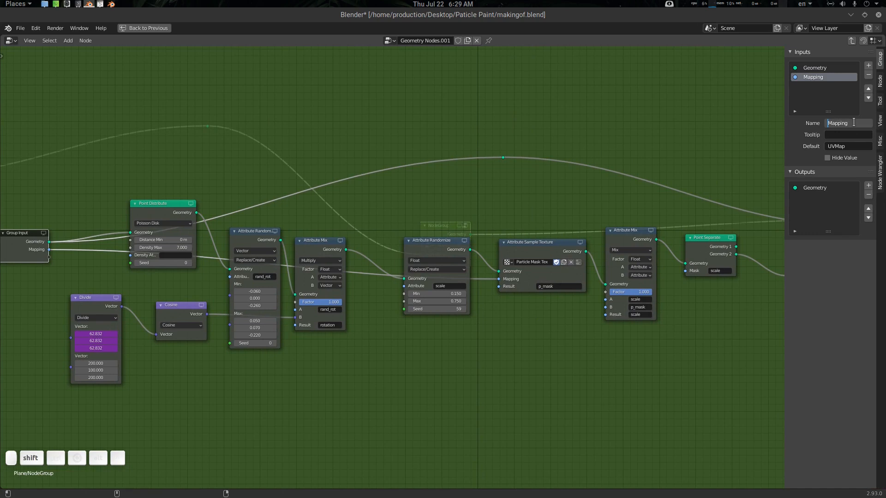
pyautogui.write('Ground')
pyautogui.press('shift')
pyautogui.write('UV')
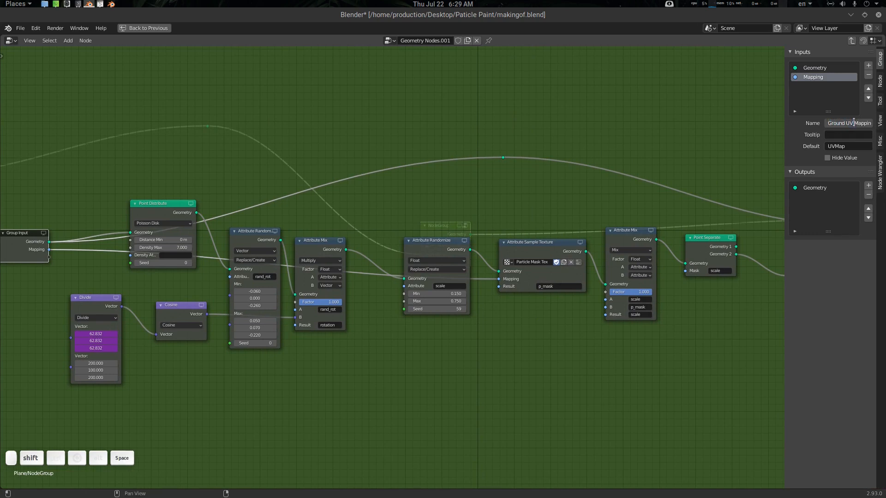
pyautogui.press('Return')
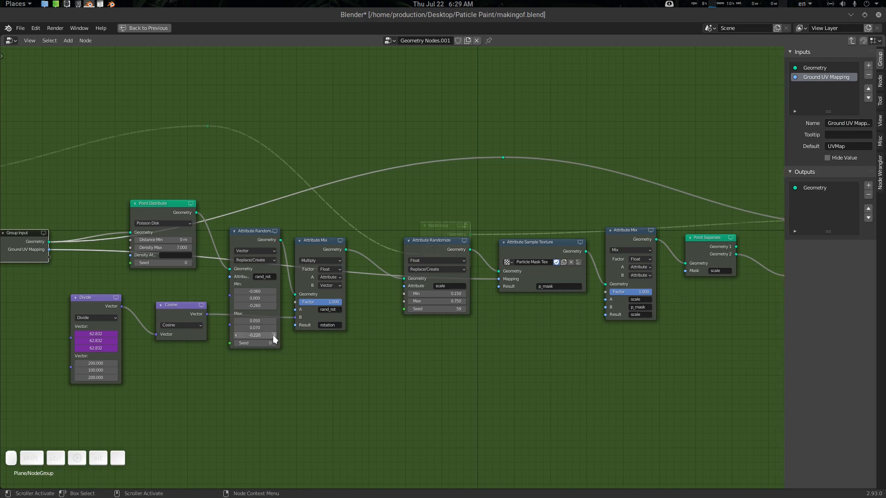
# Step: Expose the Point Instance node's Collection as a group input and name it particle Collection
pyautogui.moveTo(273, 335); pyautogui.dragTo(375, 337, button='middle')
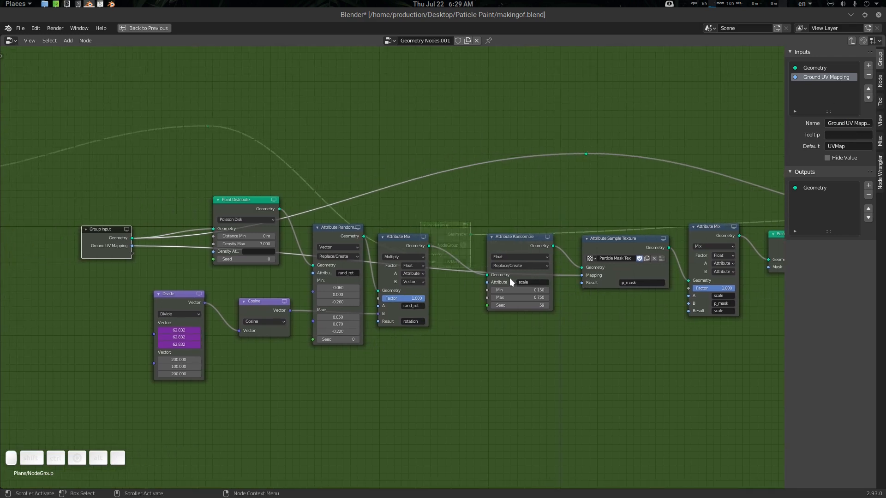
pyautogui.scroll(-2, 627, 308)
pyautogui.moveTo(626, 309); pyautogui.dragTo(513, 322, button='middle')
pyautogui.moveTo(665, 279); pyautogui.dragTo(81, 259)
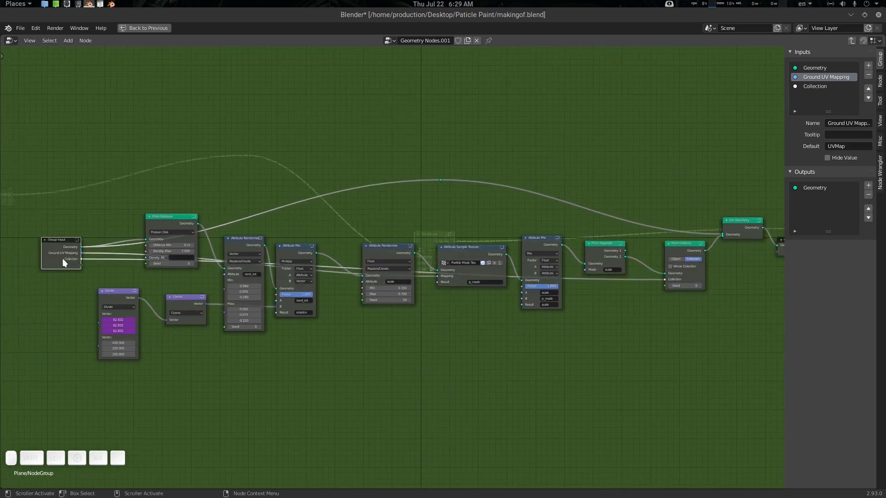
pyautogui.click(815, 87)
pyautogui.press('Home')
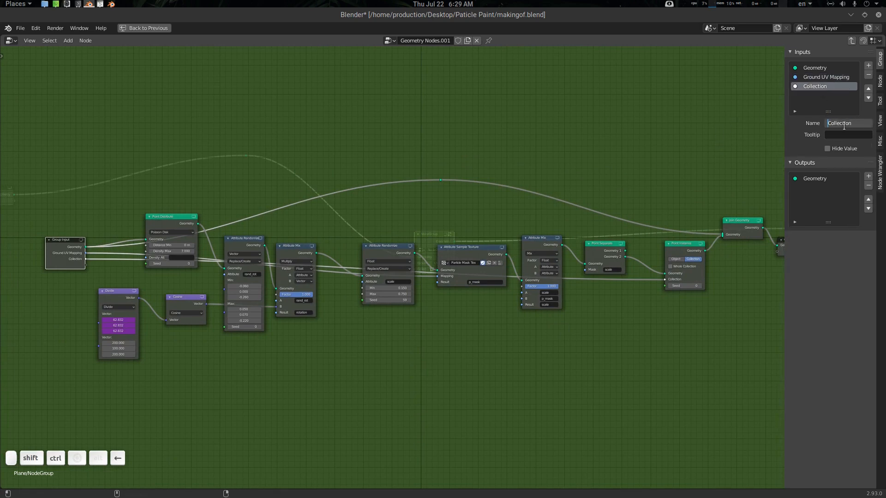
pyautogui.write('particle')
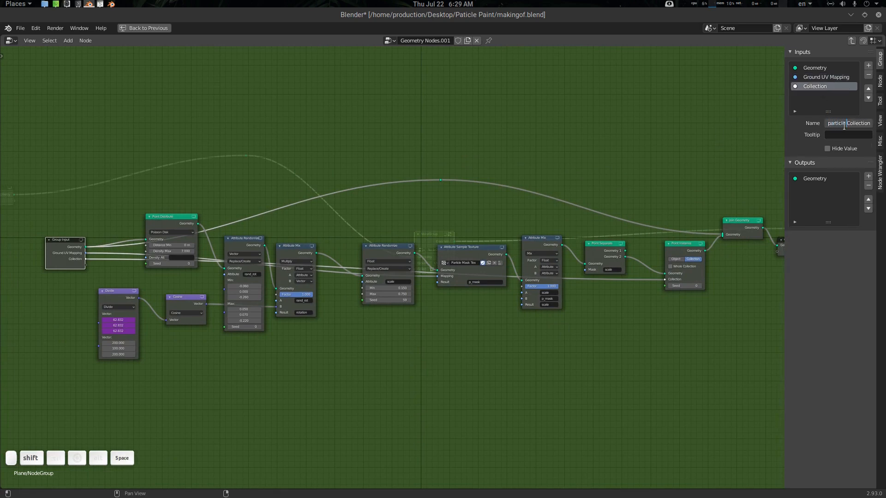
pyautogui.press('Return')
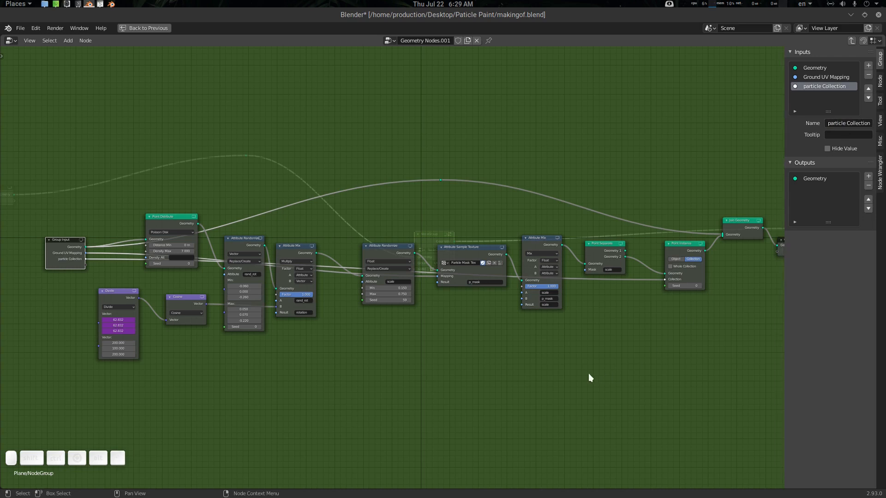
# Step: Expose the Point Instance node's Seed as a group input and name it Particle Seed
pyautogui.keyDown('ctrl'); pyautogui.scroll(3, 413, 353); pyautogui.keyUp('ctrl')
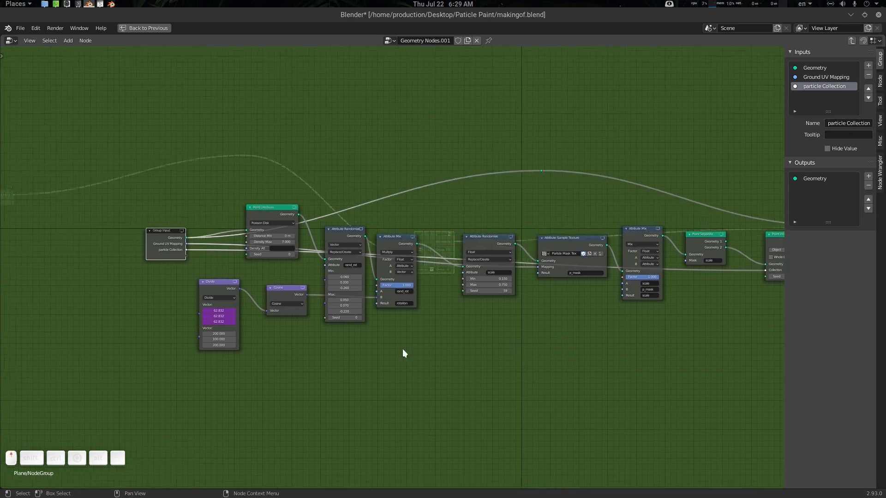
pyautogui.scroll(2, 402, 350)
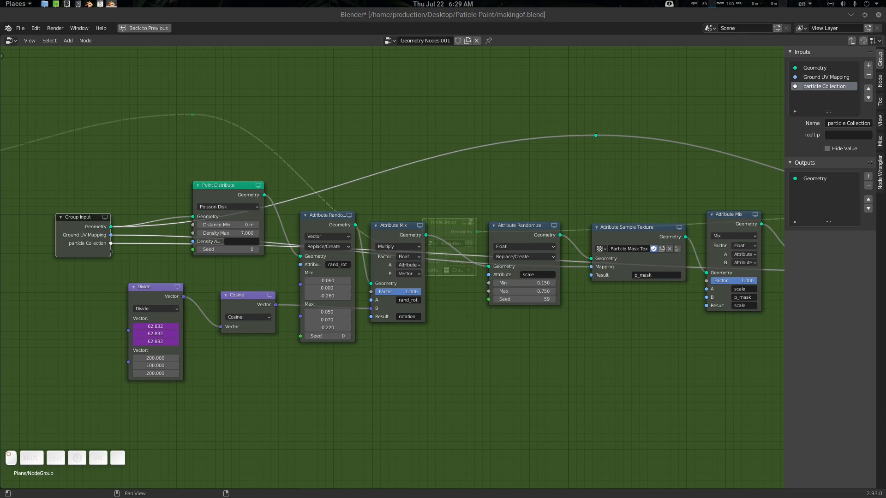
pyautogui.keyDown('ctrl'); pyautogui.scroll(-3, 756, 292); pyautogui.keyUp('ctrl')
pyautogui.scroll(-1, 755, 292)
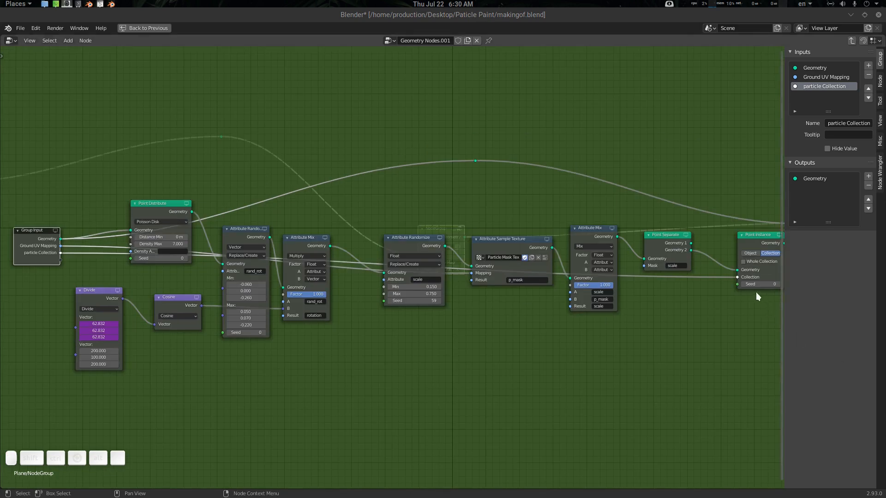
pyautogui.moveTo(737, 285); pyautogui.dragTo(182, 262)
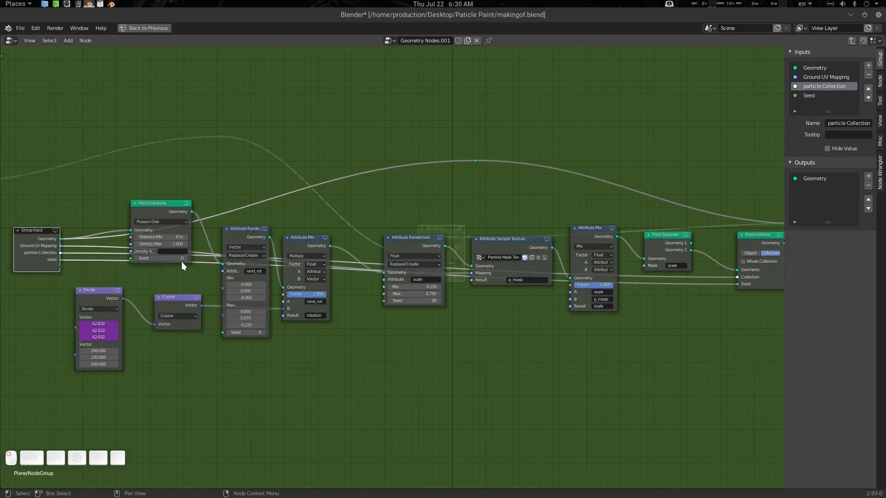
pyautogui.click(805, 95)
pyautogui.press('Home')
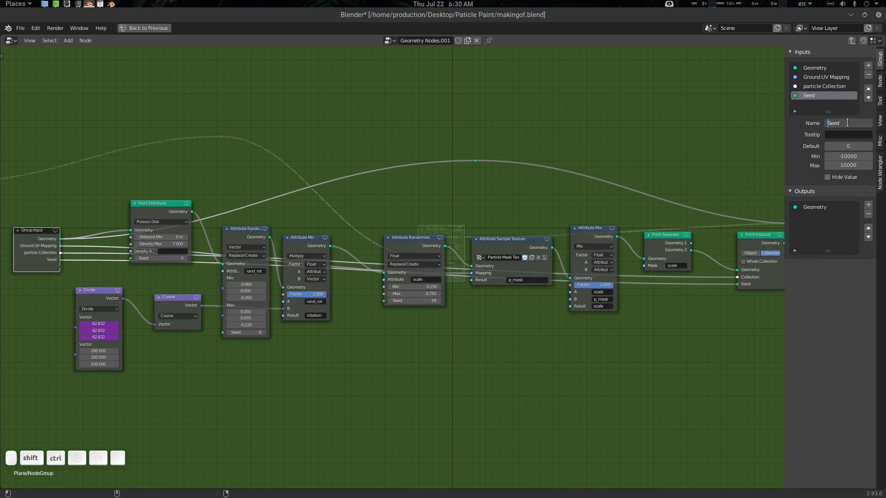
pyautogui.write('Particle')
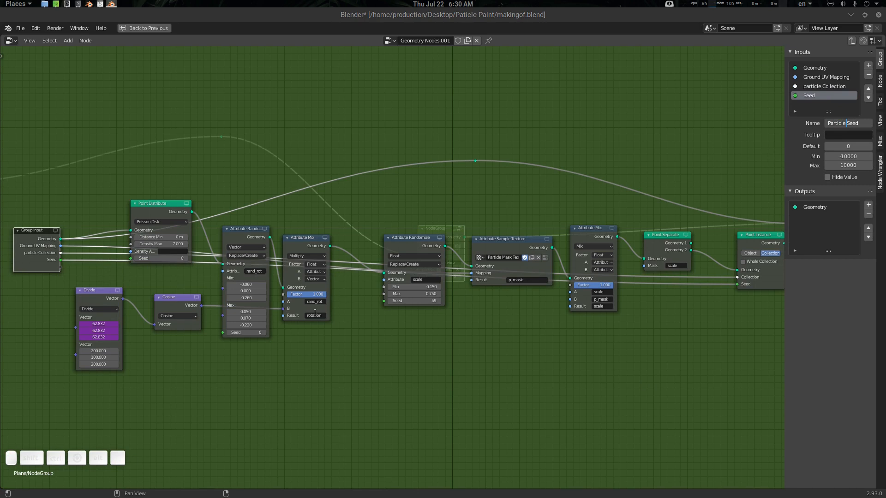
pyautogui.click(226, 367)
# Step: Expose Point Distribute's Density Max and Distance Min as group inputs, in that order
pyautogui.moveTo(290, 369); pyautogui.dragTo(498, 408, button='middle')
pyautogui.scroll(5, 387, 341)
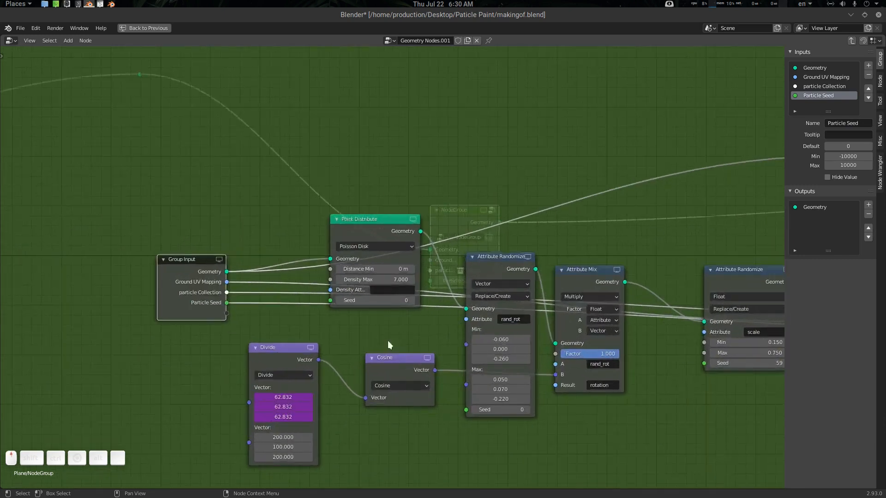
pyautogui.moveTo(330, 279); pyautogui.dragTo(226, 313)
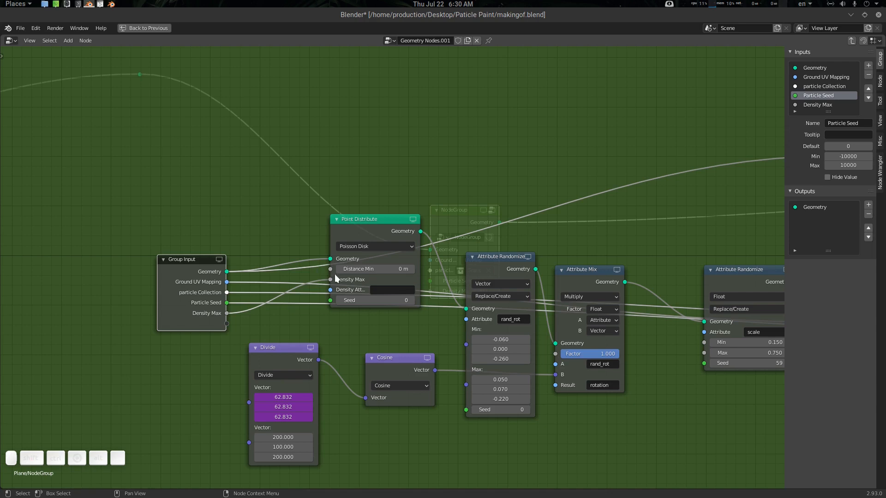
pyautogui.moveTo(331, 269); pyautogui.dragTo(226, 324)
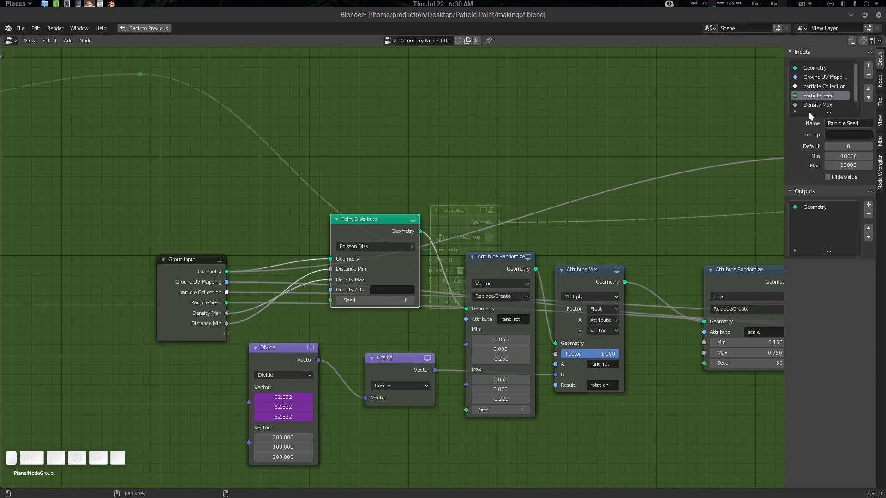
# Step: Rename the Distance Min group input to Density Distance Min
pyautogui.scroll(-1, 817, 106)
pyautogui.click(824, 105)
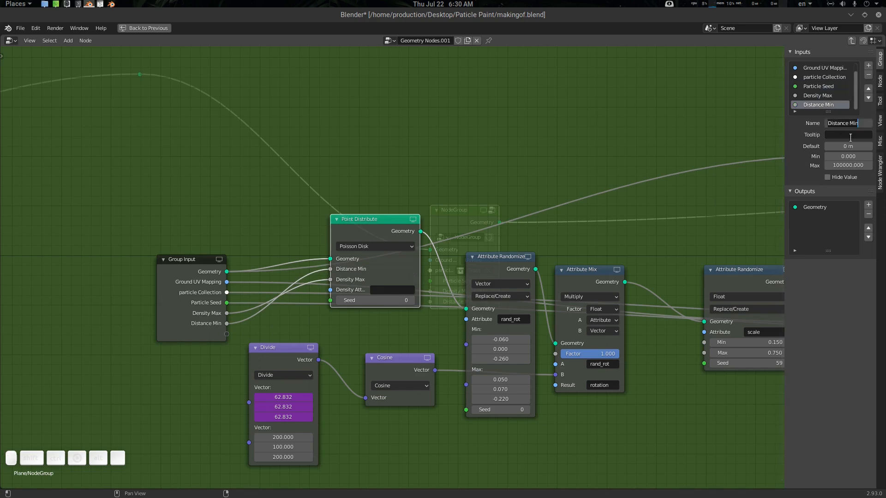
pyautogui.click(848, 123)
pyautogui.write('Density')
pyautogui.press('Return')
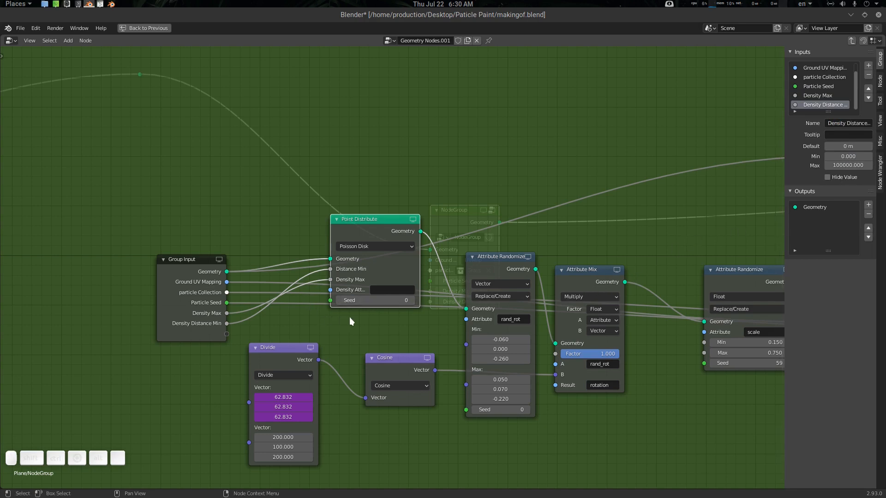
# Step: Expose the Point Distribute node's Seed as a group input and name it Denisty Seed
pyautogui.moveTo(350, 316); pyautogui.dragTo(335, 305, button='middle')
pyautogui.moveTo(315, 288); pyautogui.dragTo(212, 321)
pyautogui.scroll(-1, 823, 99)
pyautogui.click(816, 106)
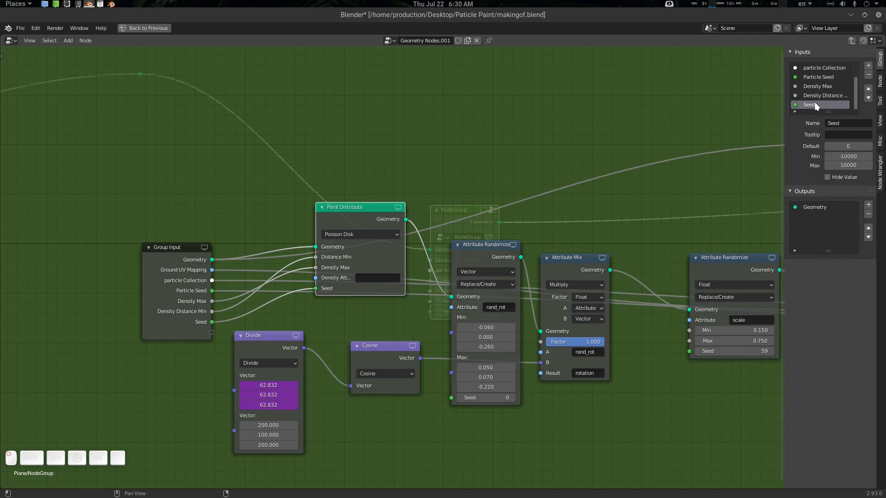
pyautogui.click(852, 124)
pyautogui.press('Home')
pyautogui.write('D')
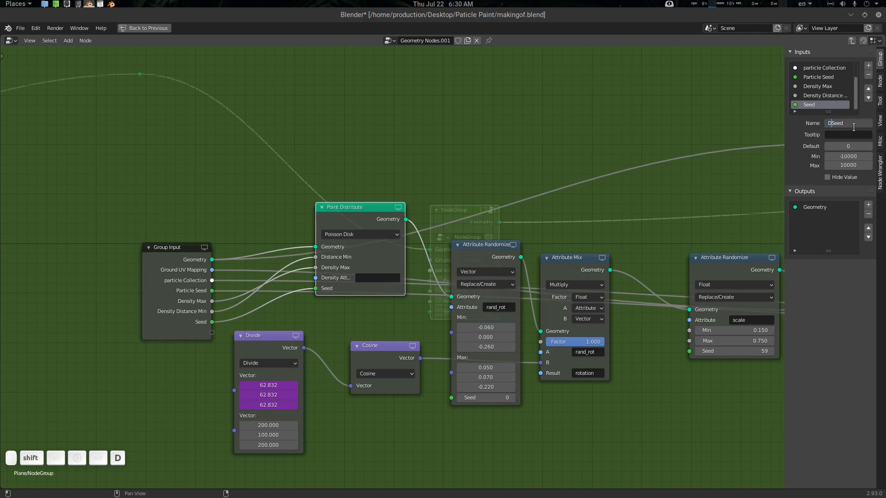
pyautogui.write('enisty')
pyautogui.press('Return')
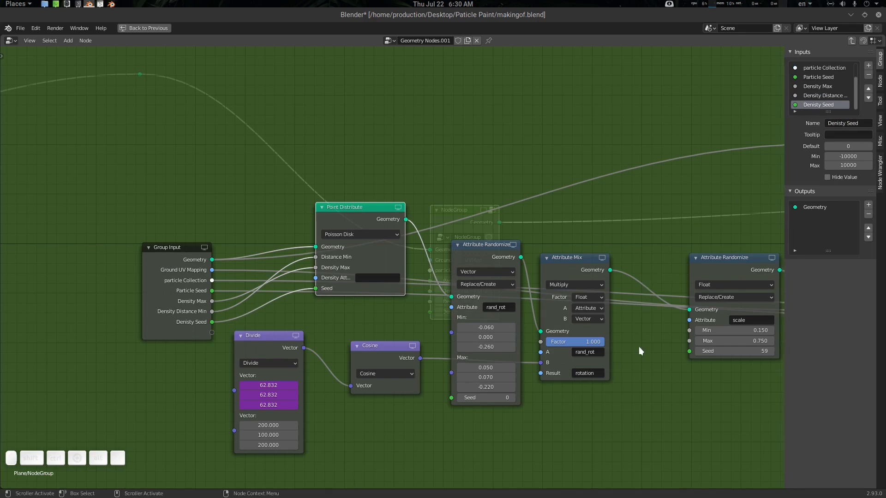
# Step: Expose the Min and Max vectors of the rand_rot Attribute Randomize node as group inputs
pyautogui.moveTo(613, 370); pyautogui.dragTo(640, 352, button='middle')
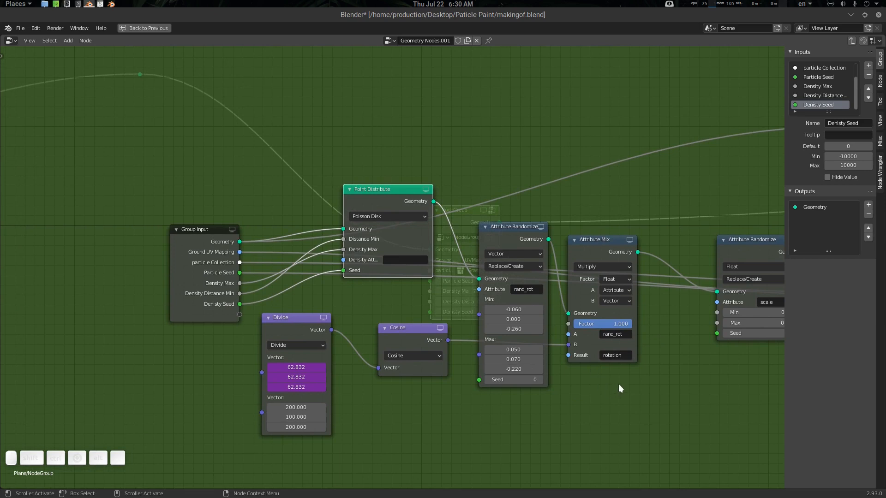
pyautogui.moveTo(618, 384); pyautogui.dragTo(550, 387, button='middle')
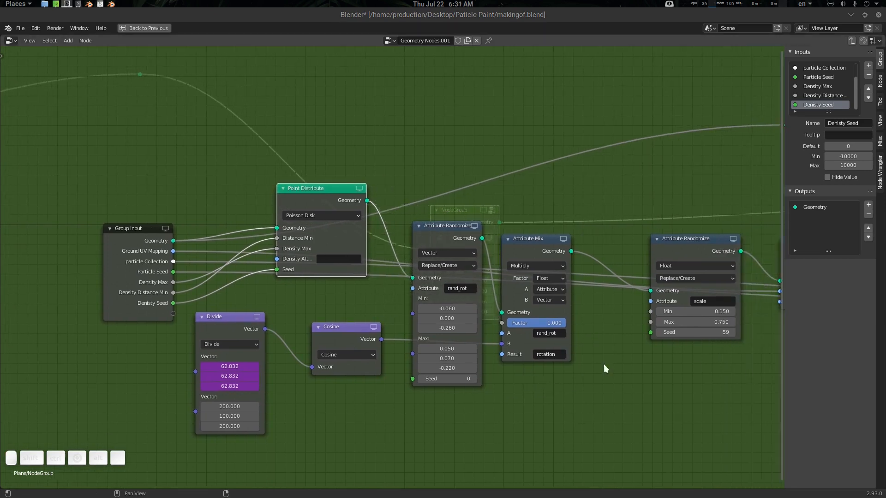
pyautogui.moveTo(412, 314); pyautogui.dragTo(173, 314)
pyautogui.moveTo(413, 323); pyautogui.dragTo(173, 323)
# Step: Rename the new Min group input of the rotation randomizer to Rot Min
pyautogui.scroll(-2, 818, 92)
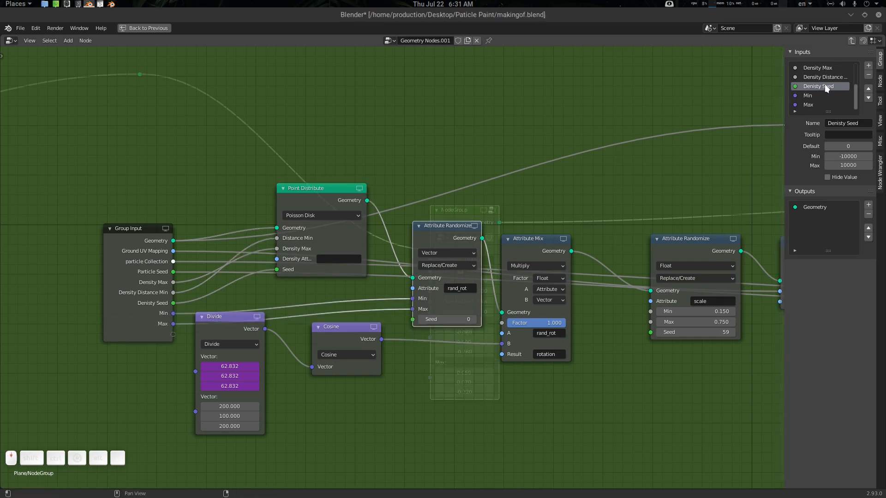
pyautogui.click(817, 95)
pyautogui.doubleClick(842, 122)
pyautogui.hotkey('shift', 'Left')
pyautogui.hotkey('shift', 'Left')
pyautogui.hotkey('shift', 'Left')
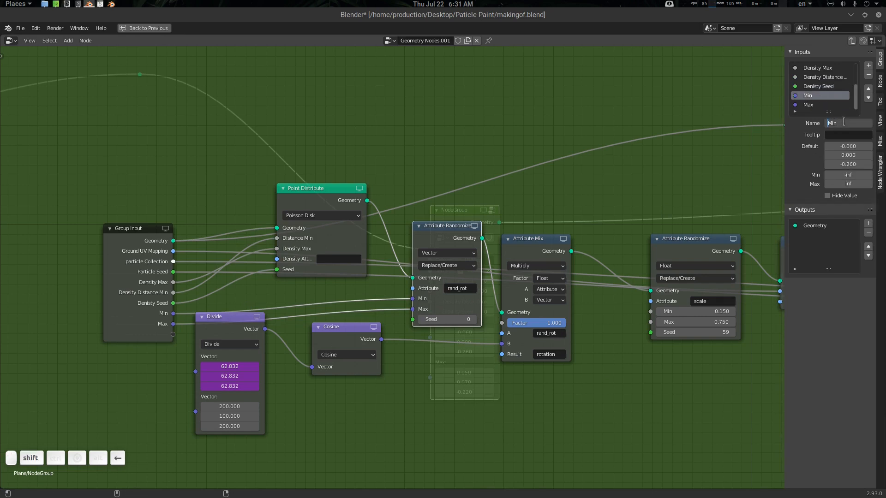
pyautogui.press('Left')
pyautogui.write('Rot')
pyautogui.hotkey('ctrl', 'Left')
pyautogui.press('Return')
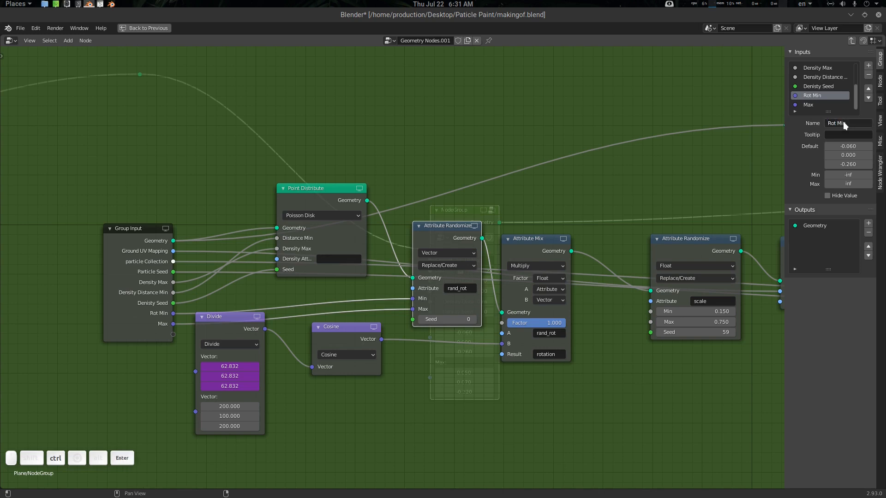
# Step: Rename the new Max group input of the rotation randomizer to Rot Max
pyautogui.click(808, 105)
pyautogui.click(847, 124)
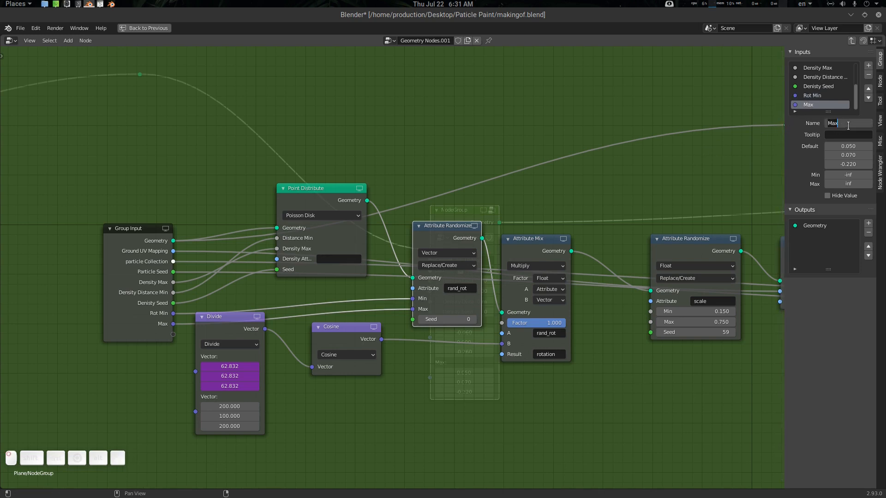
pyautogui.press('Left')
pyautogui.write('Rot')
pyautogui.press('Return')
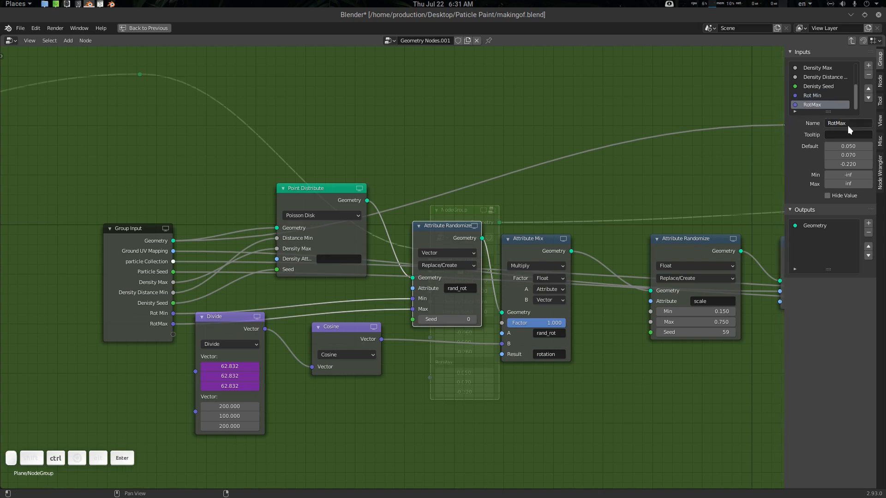
pyautogui.click(836, 121)
pyautogui.click(836, 120)
pyautogui.press('Return')
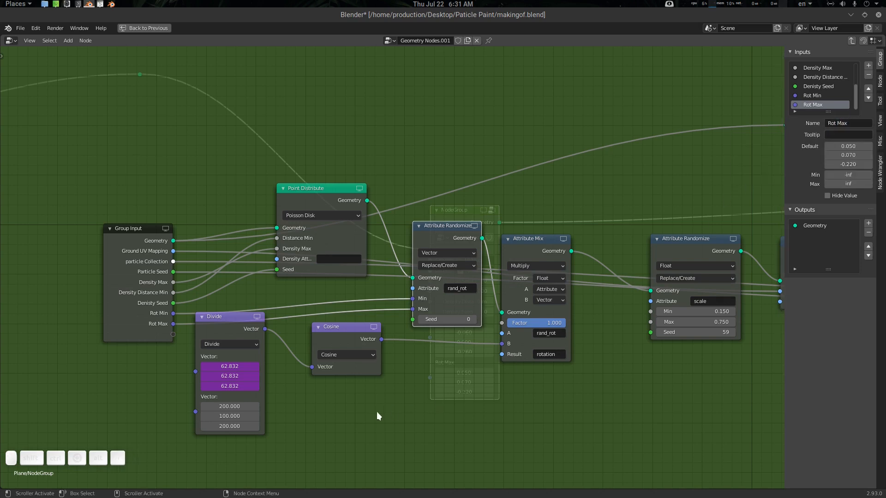
# Step: Expose the Divide node's second vector as a group input and name it Rot Amp
pyautogui.moveTo(208, 410); pyautogui.dragTo(244, 403, button='middle')
pyautogui.moveTo(229, 403); pyautogui.dragTo(208, 327)
pyautogui.scroll(-1, 815, 104)
pyautogui.click(816, 104)
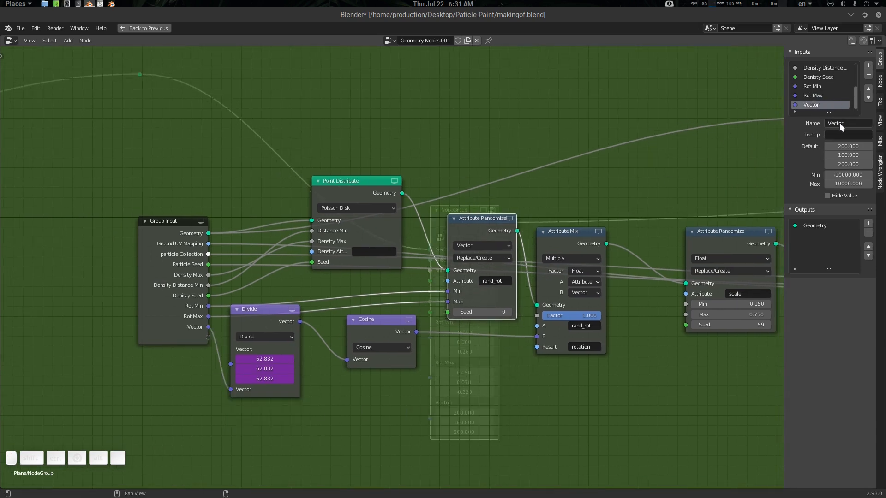
pyautogui.click(842, 123)
pyautogui.write('Rot Amp')
pyautogui.press('Return')
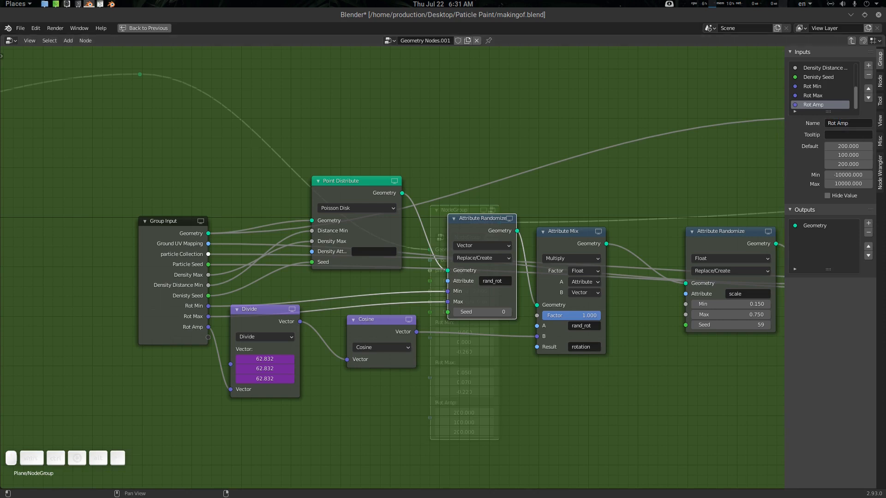
# Step: Expose the Min and Max values of the scale Attribute Randomize node as group inputs
pyautogui.moveTo(584, 372); pyautogui.dragTo(552, 364, button='middle')
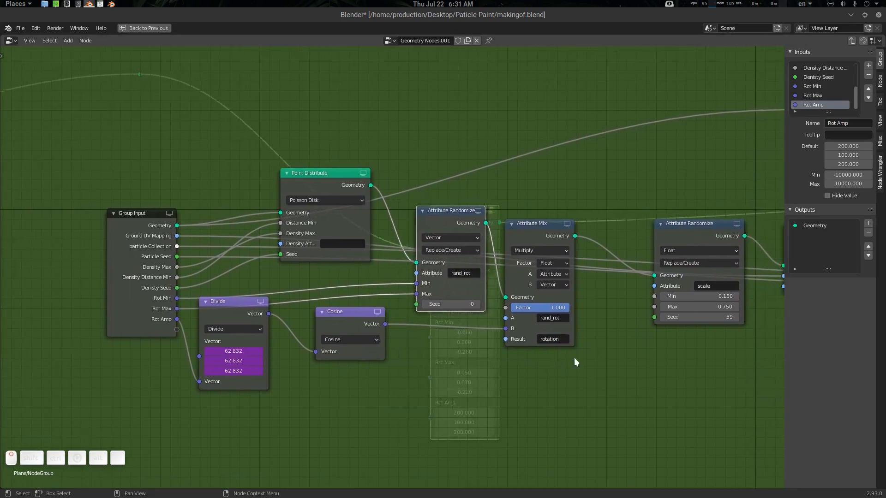
pyautogui.scroll(-2, 685, 362)
pyautogui.moveTo(684, 362); pyautogui.dragTo(599, 358, button='middle')
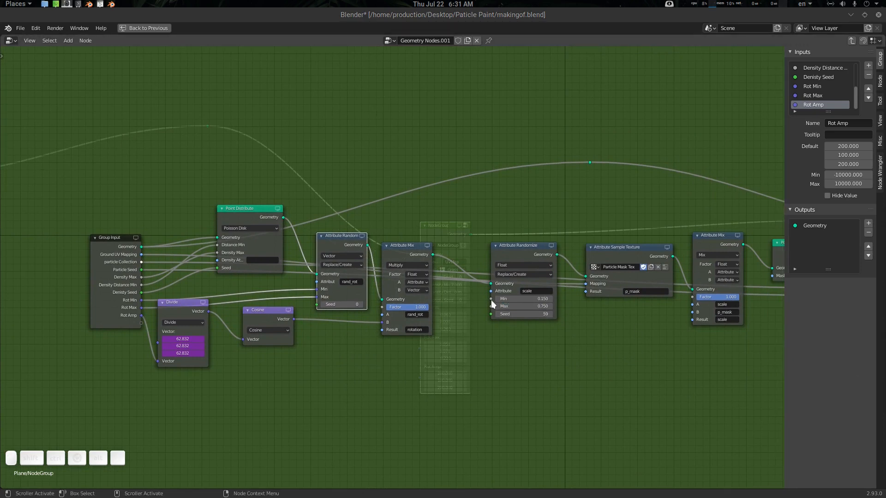
pyautogui.moveTo(490, 299); pyautogui.dragTo(142, 323)
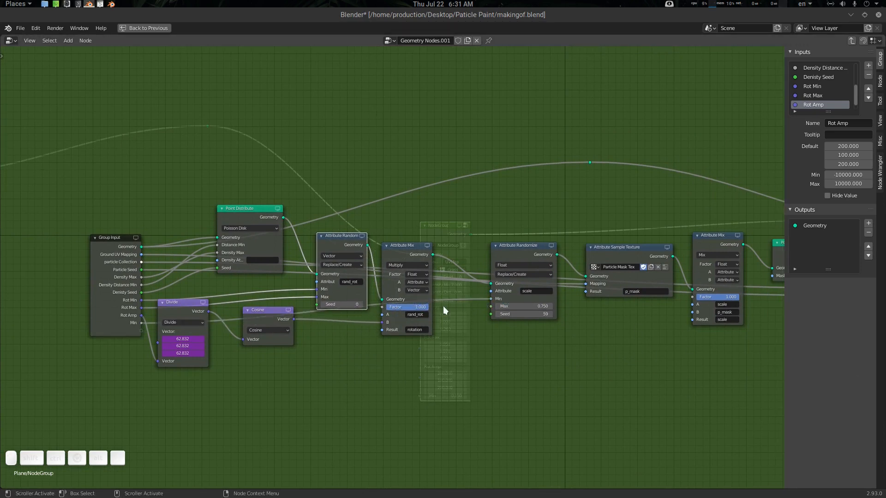
pyautogui.moveTo(492, 307); pyautogui.dragTo(141, 331)
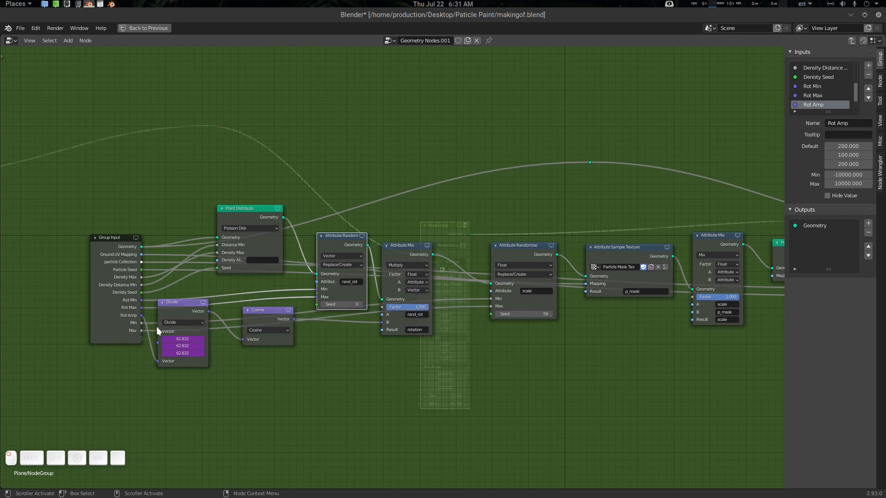
# Step: Rename the scale randomizer's Min group input to Sacele Min
pyautogui.scroll(-2, 822, 92)
pyautogui.click(815, 96)
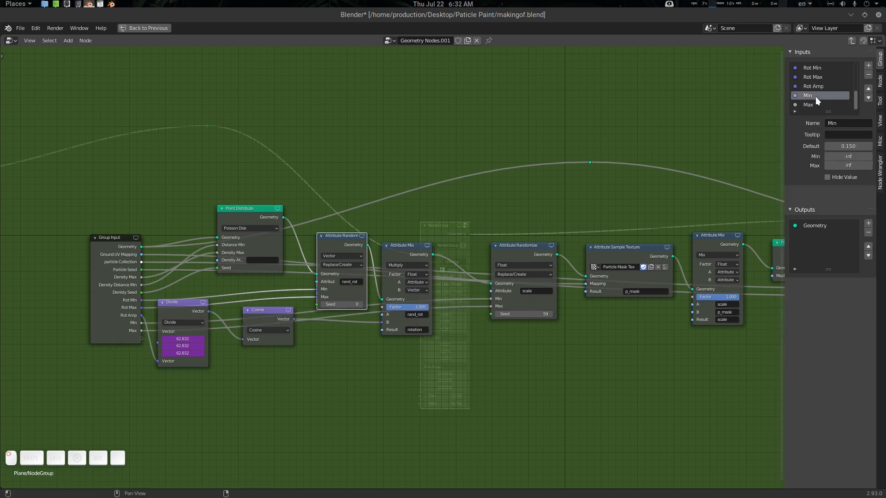
pyautogui.click(839, 123)
pyautogui.press('Home')
pyautogui.write('Sace')
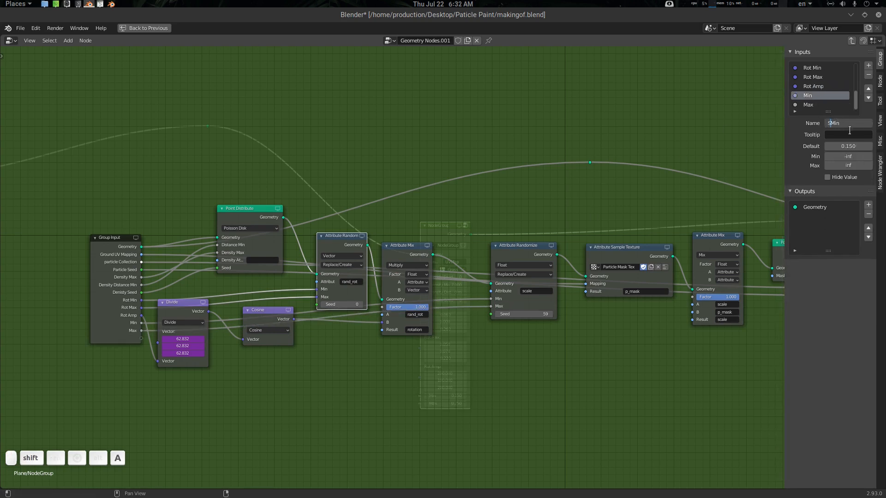
pyautogui.write('le')
pyautogui.press('Return')
# Step: Rename the scale randomizer's Max group input to Scale Max
pyautogui.click(824, 104)
pyautogui.click(830, 123)
pyautogui.press('Home')
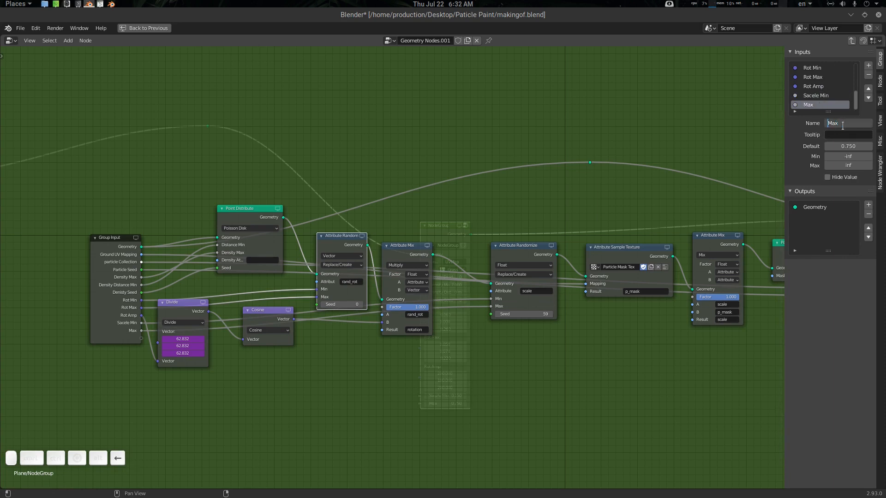
pyautogui.write('Scale')
pyautogui.press('Return')
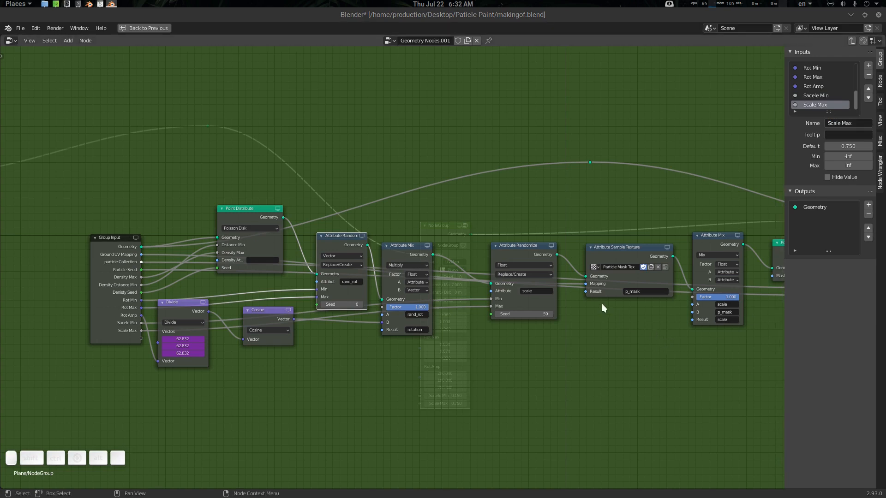
# Step: Expose the scale Attribute Randomize node's Seed as a group input and name it Scale Seed
pyautogui.moveTo(616, 309); pyautogui.dragTo(579, 308, button='middle')
pyautogui.scroll(-2, 553, 309)
pyautogui.scroll(3, 508, 313)
pyautogui.moveTo(464, 312); pyautogui.dragTo(559, 325, button='middle')
pyautogui.moveTo(518, 307); pyautogui.dragTo(137, 331)
pyautogui.scroll(-1, 812, 101)
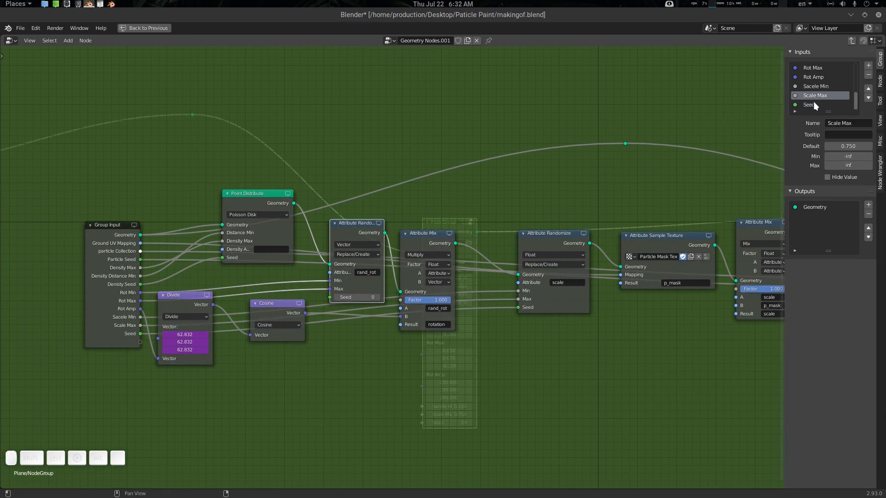
pyautogui.click(814, 105)
pyautogui.click(847, 124)
pyautogui.hotkey('ctrl', 'shift', 'Left')
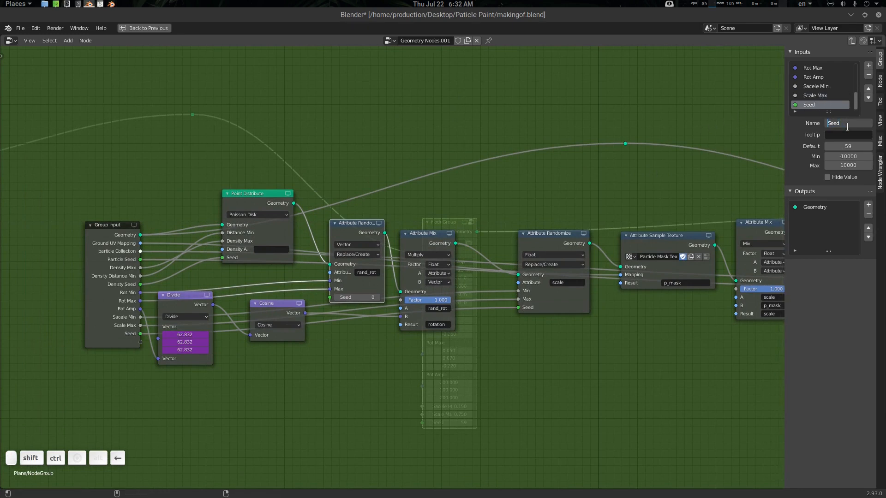
pyautogui.write('Scale')
pyautogui.press('Return')
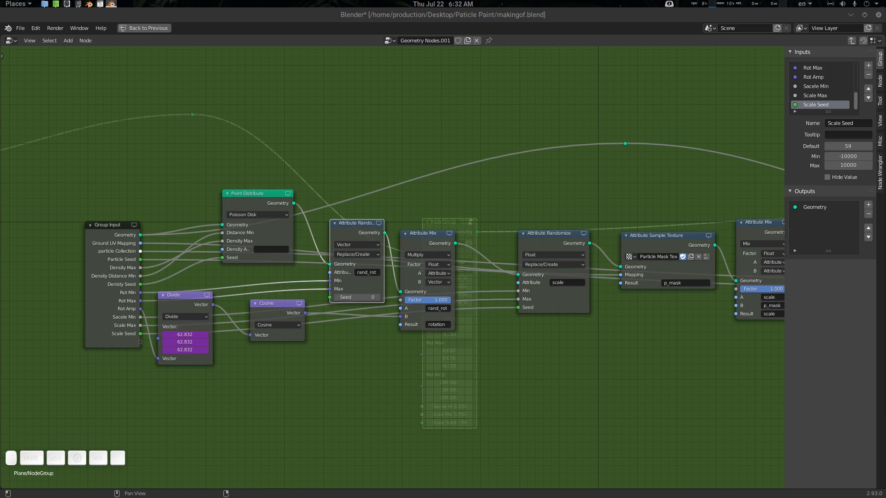
# Step: Expose the Factor of the Attribute Mix node combining scale and p_mask as a group input and name it Mask Factor
pyautogui.moveTo(768, 295); pyautogui.dragTo(708, 274, button='middle')
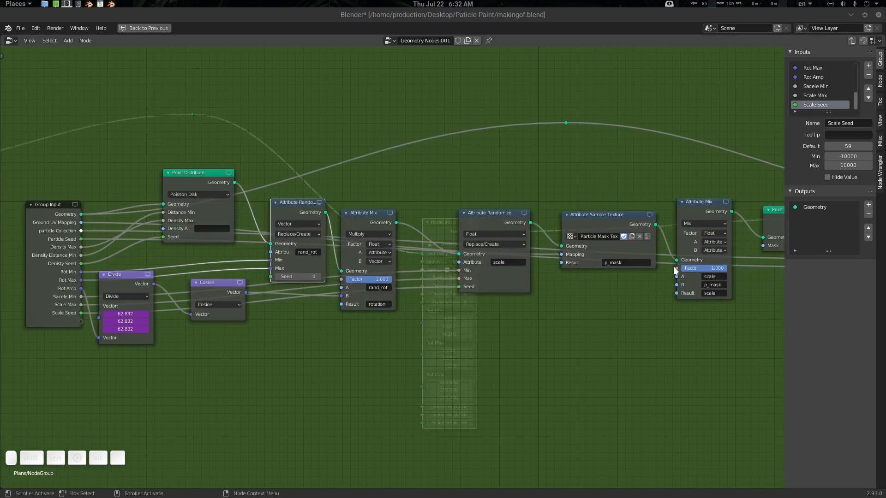
pyautogui.moveTo(676, 269); pyautogui.dragTo(83, 321)
pyautogui.scroll(-1, 834, 88)
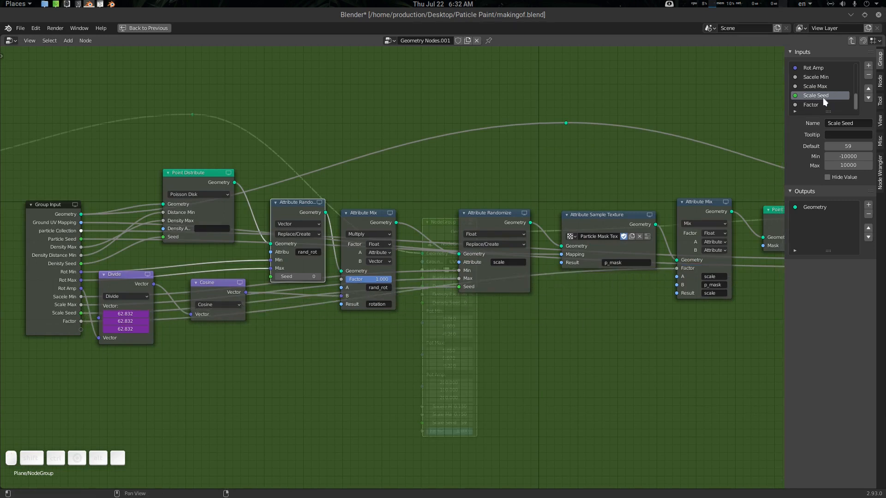
pyautogui.click(818, 104)
pyautogui.click(836, 123)
pyautogui.hotkey('ctrl', 'Left')
pyautogui.write('Mask')
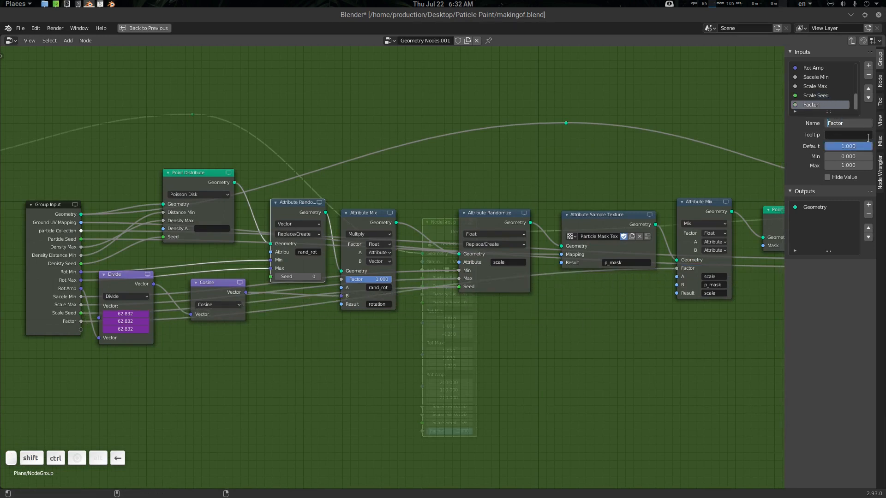
pyautogui.press('Return')
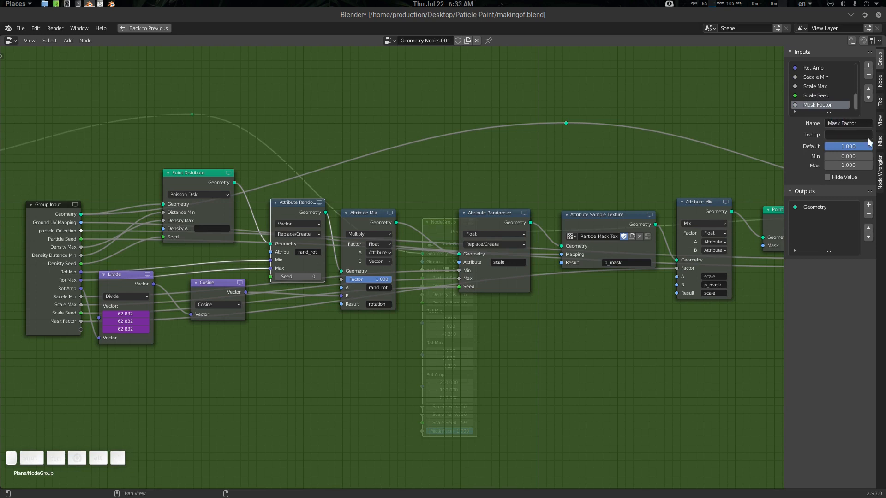
# Step: Exit the node group and restore the maximized node editor to the regular Geometry Nodes workspace layout
pyautogui.press('Tab')
pyautogui.scroll(2, 504, 269)
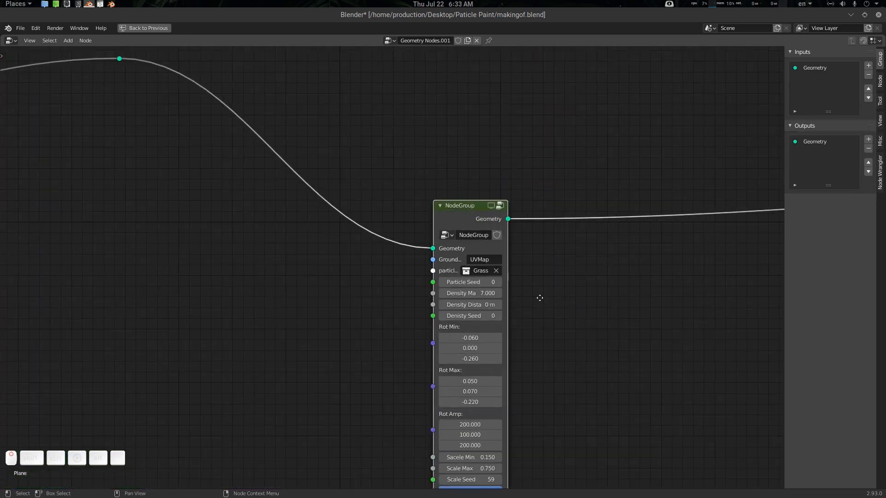
pyautogui.moveTo(539, 297); pyautogui.dragTo(526, 281, button='middle')
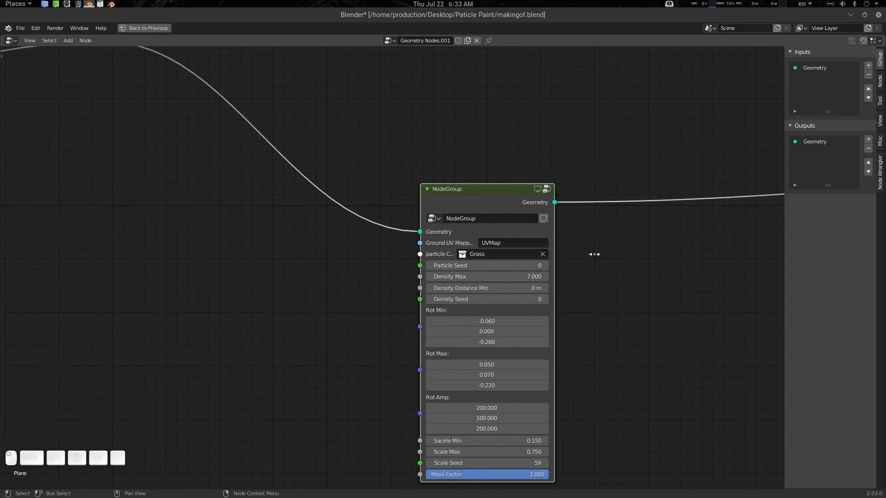
pyautogui.hotkey('ctrl', 'space')
pyautogui.scroll(2, 458, 333)
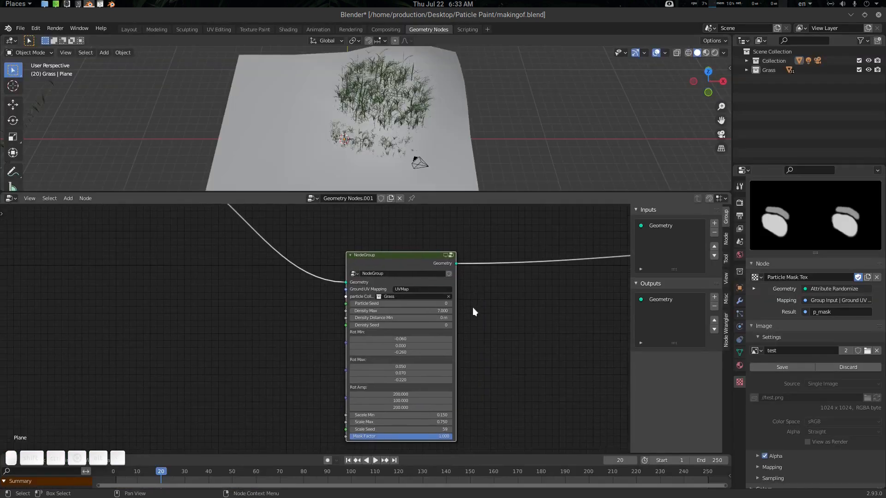